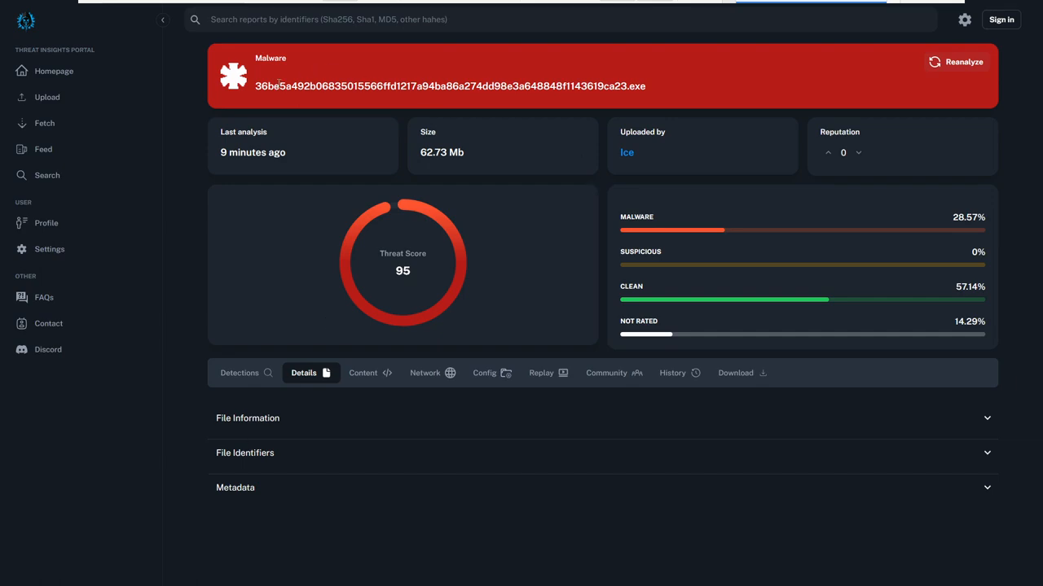
# Examine the report header's file name, last analysis time, size, uploader and reputation.
pyautogui.moveTo(255, 86); pyautogui.dragTo(653, 89)
pyautogui.click(650, 87)
pyautogui.moveTo(303, 155); pyautogui.dragTo(224, 128)
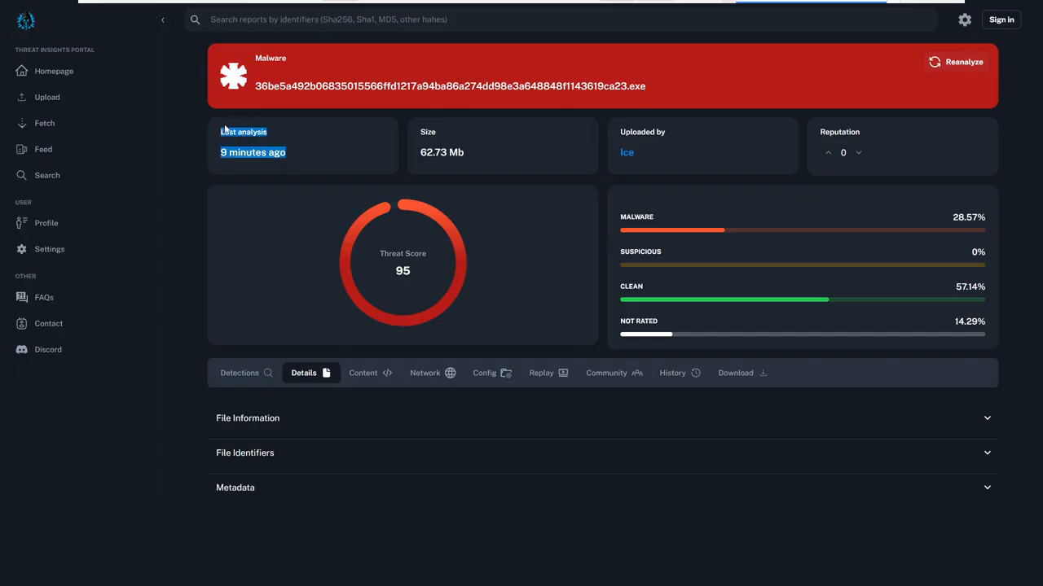
pyautogui.click(358, 163)
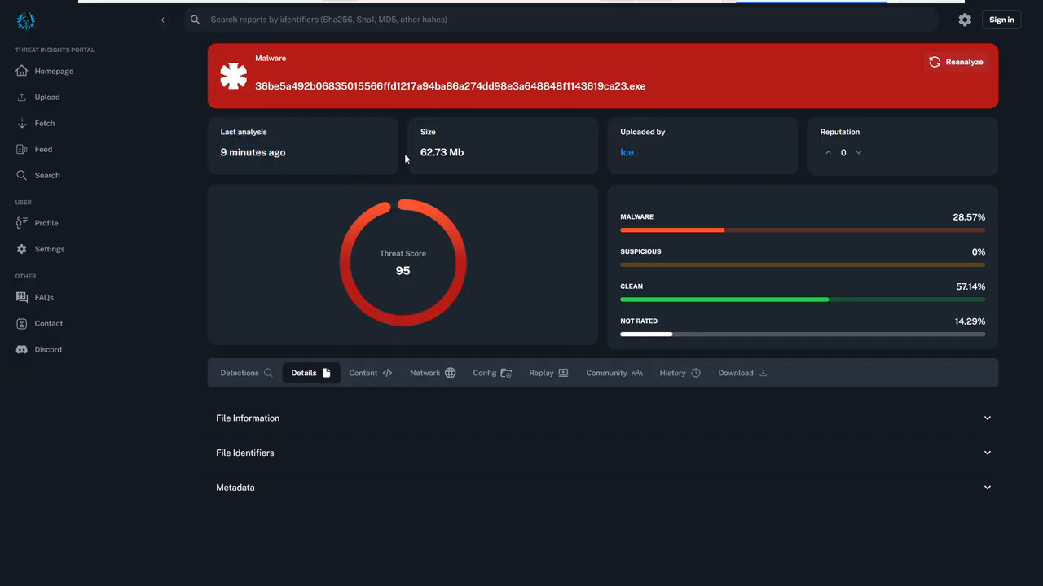
pyautogui.moveTo(432, 140); pyautogui.dragTo(410, 126)
pyautogui.click(485, 157)
pyautogui.moveTo(648, 153); pyautogui.dragTo(608, 135)
pyautogui.moveTo(879, 167); pyautogui.dragTo(807, 128)
pyautogui.click(953, 166)
# Open the detections list and examine the ReversingLabs, CyberFortress and Virustotal verdict details.
pyautogui.click(263, 373)
pyautogui.scroll(-2, 289, 474)
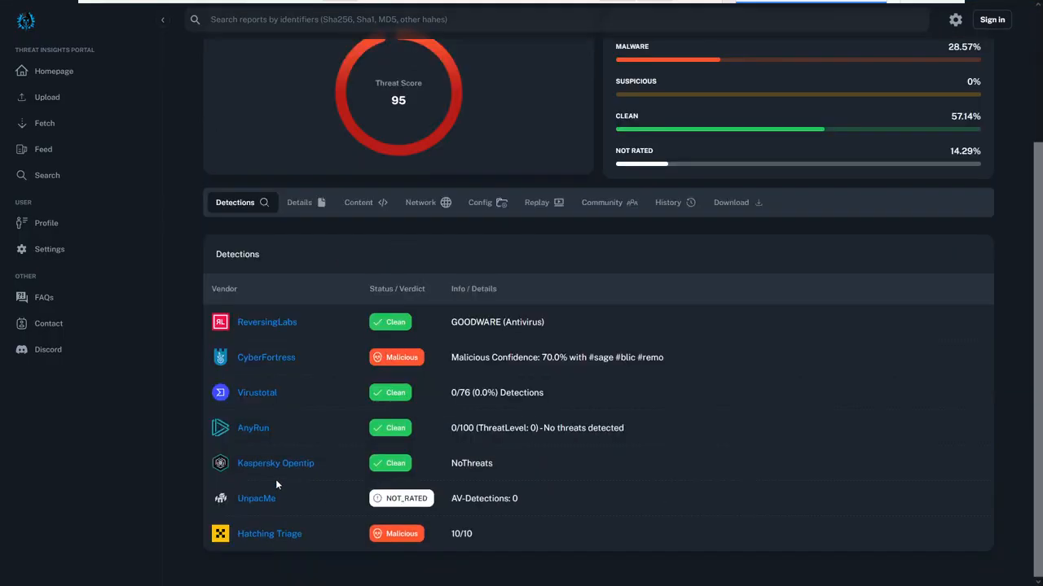
pyautogui.scroll(2, 277, 481)
pyautogui.scroll(-2, 277, 481)
pyautogui.moveTo(450, 325); pyautogui.dragTo(577, 321)
pyautogui.click(466, 371)
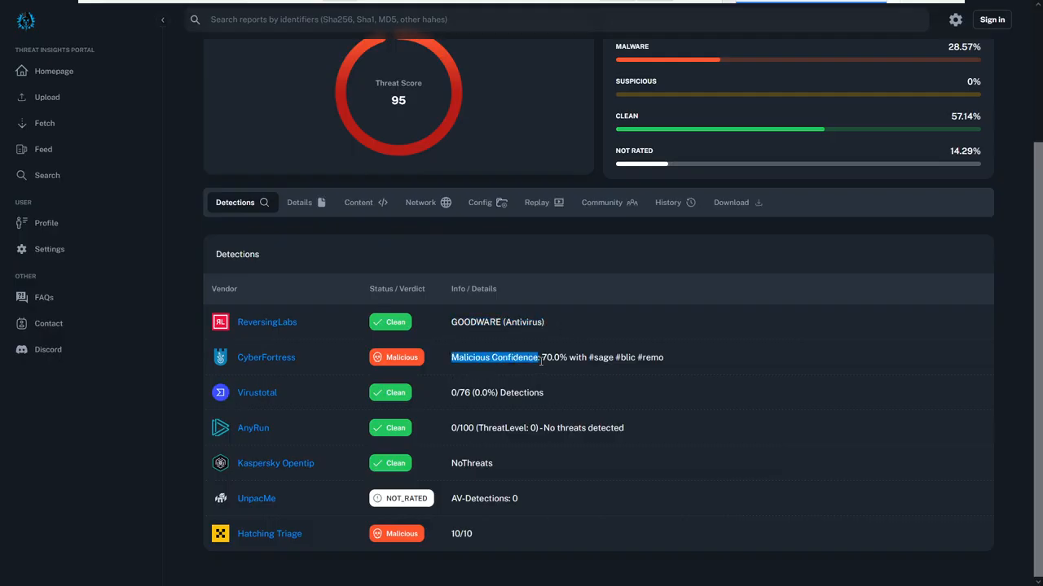
pyautogui.moveTo(541, 360); pyautogui.dragTo(568, 359)
pyautogui.click(566, 361)
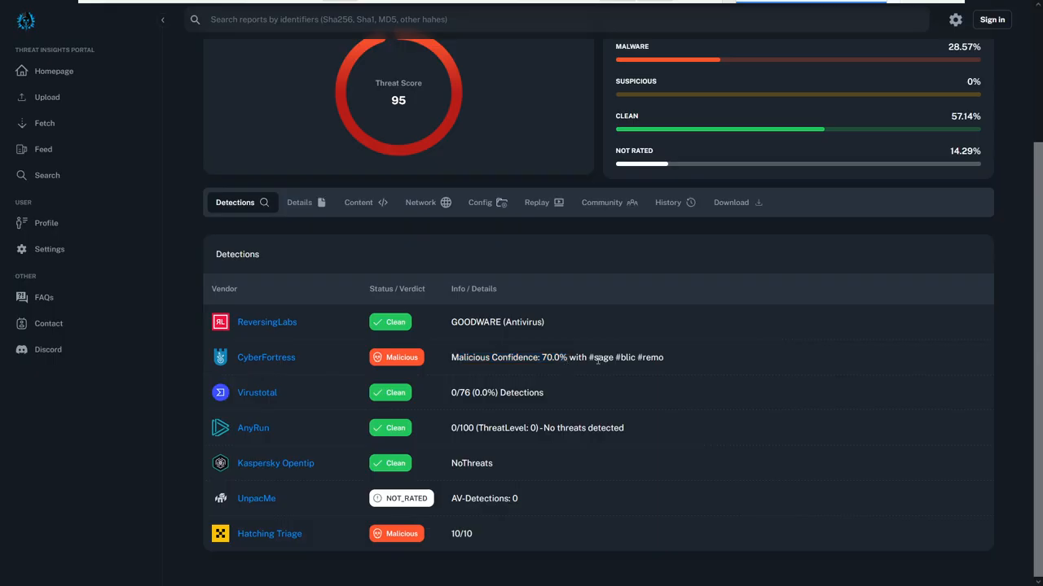
pyautogui.moveTo(588, 359); pyautogui.dragTo(662, 361)
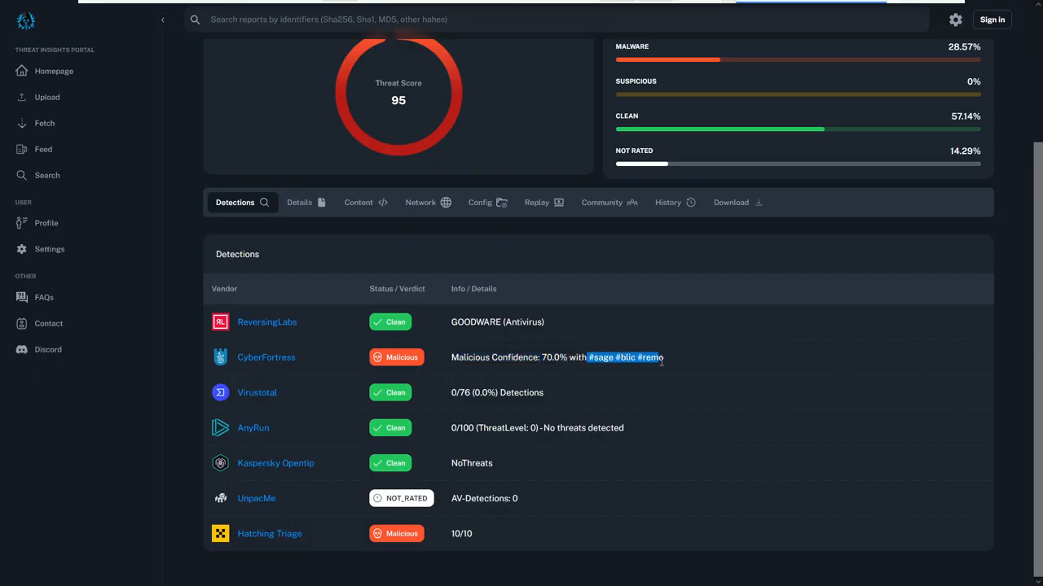
pyautogui.click(513, 365)
pyautogui.moveTo(458, 392); pyautogui.dragTo(548, 393)
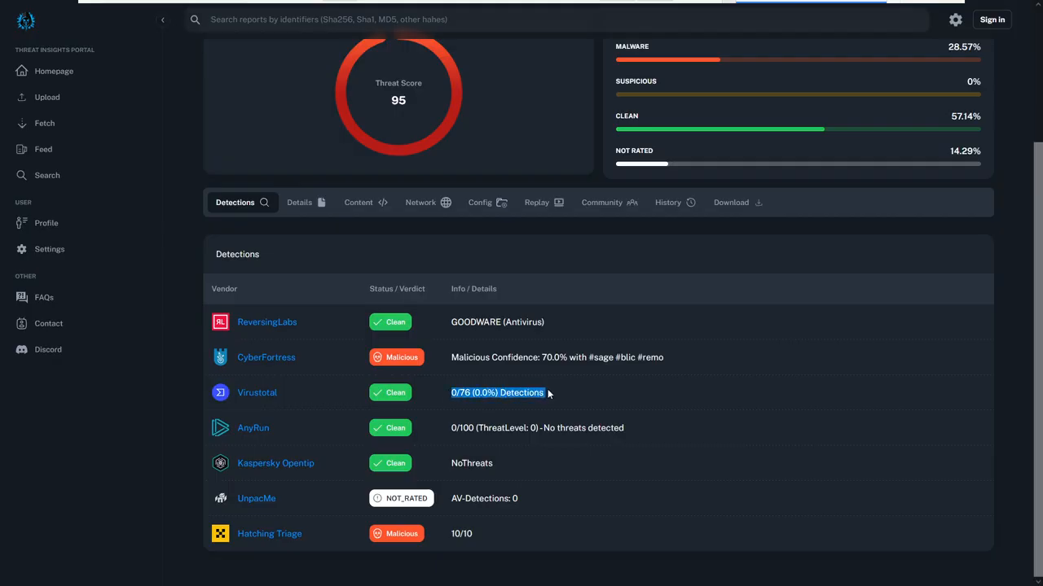
# Open the linked Virustotal report from the vendor list in a separate browser tab.
pyautogui.rightClick(248, 395)
pyautogui.click(292, 149)
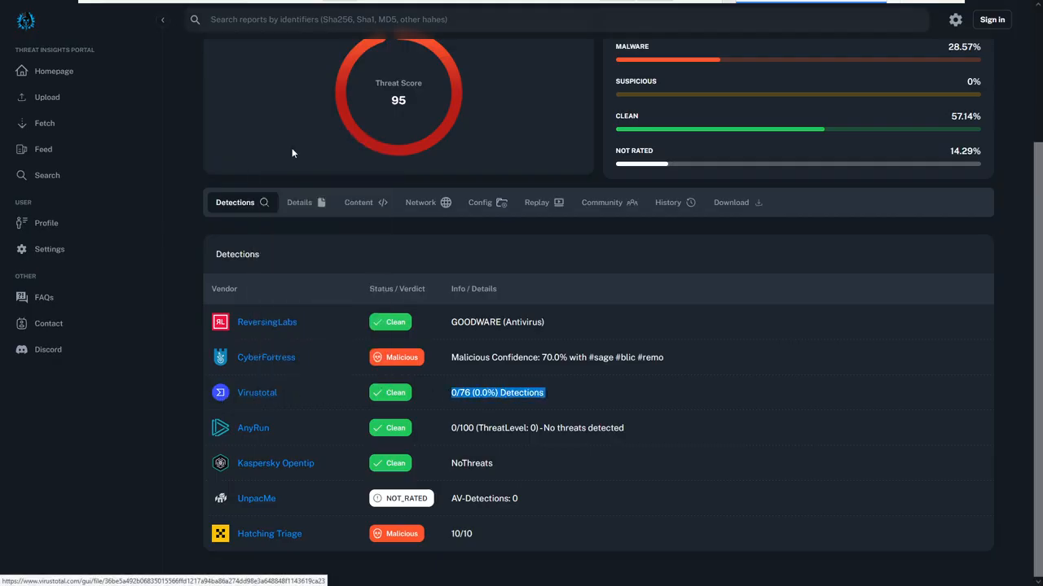
pyautogui.click(169, 143)
# Examine the AnyRun, Kaspersky Opentip and UnpacMe result details in the detections table.
pyautogui.scroll(3, 158, 135)
pyautogui.scroll(-2, 262, 200)
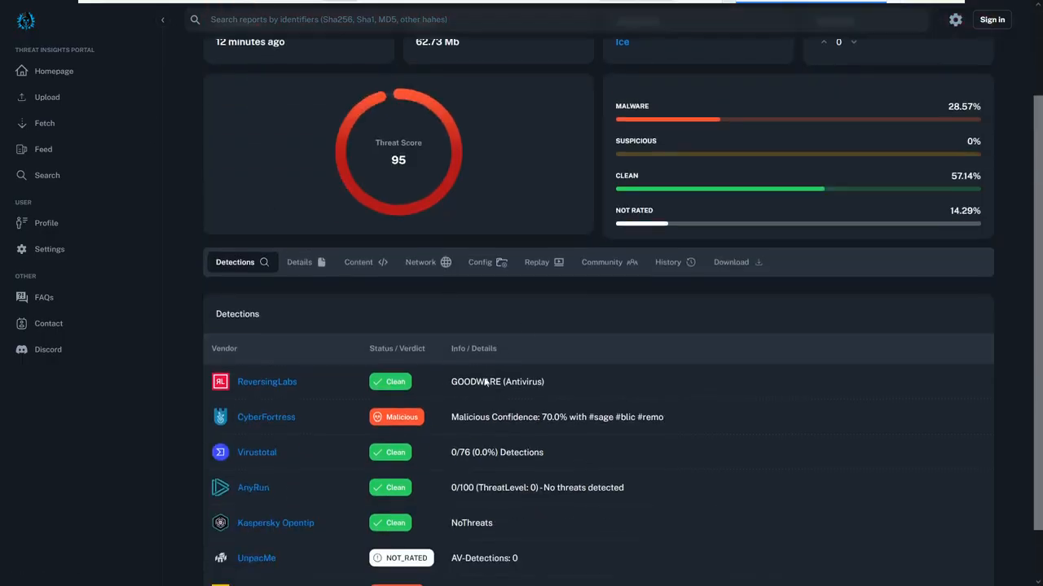
pyautogui.scroll(-1, 486, 383)
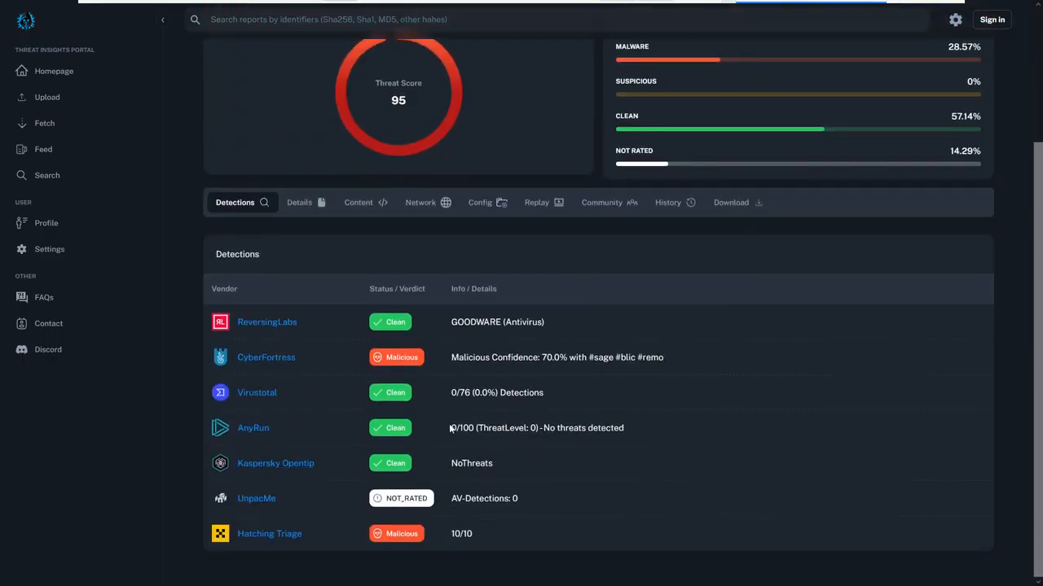
pyautogui.moveTo(451, 427); pyautogui.dragTo(479, 427)
pyautogui.moveTo(544, 427); pyautogui.dragTo(660, 425)
pyautogui.click(645, 429)
pyautogui.moveTo(451, 463); pyautogui.dragTo(522, 468)
pyautogui.moveTo(448, 497); pyautogui.dragTo(562, 498)
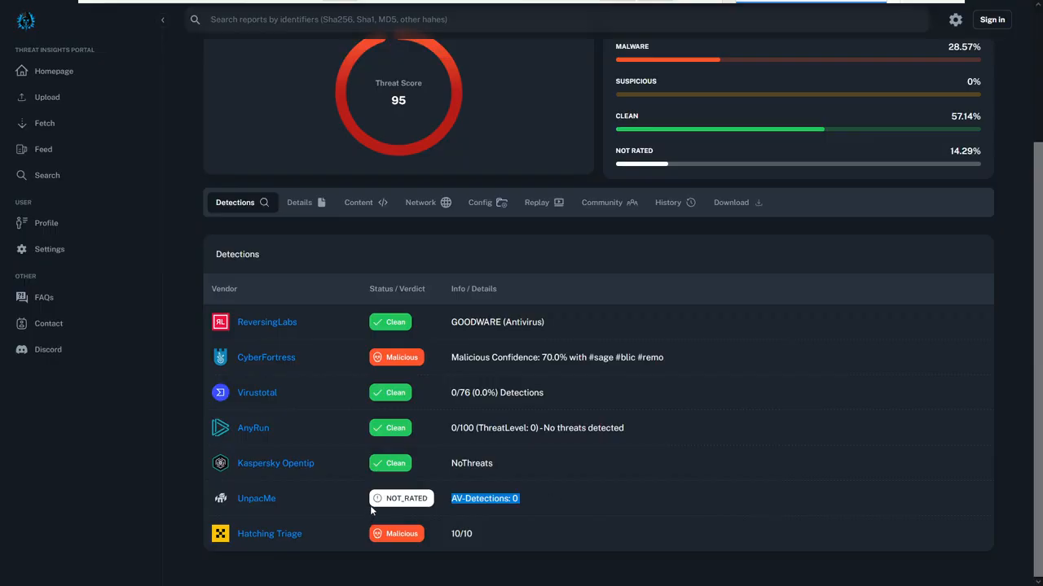
# Switch to the VirusTotal report and show its community votes and comments.
pyautogui.scroll(3, 441, 466)
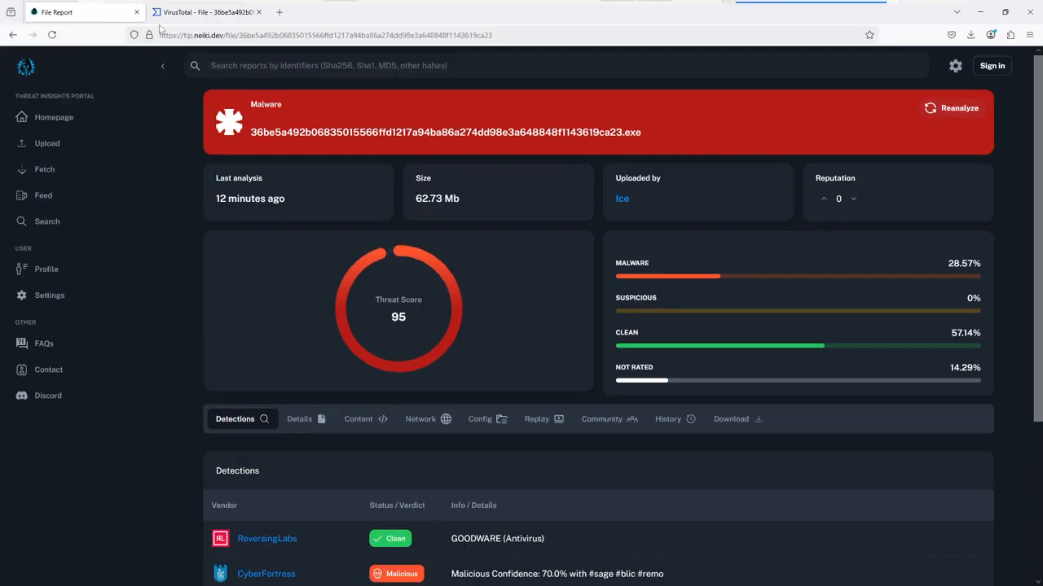
pyautogui.click(206, 12)
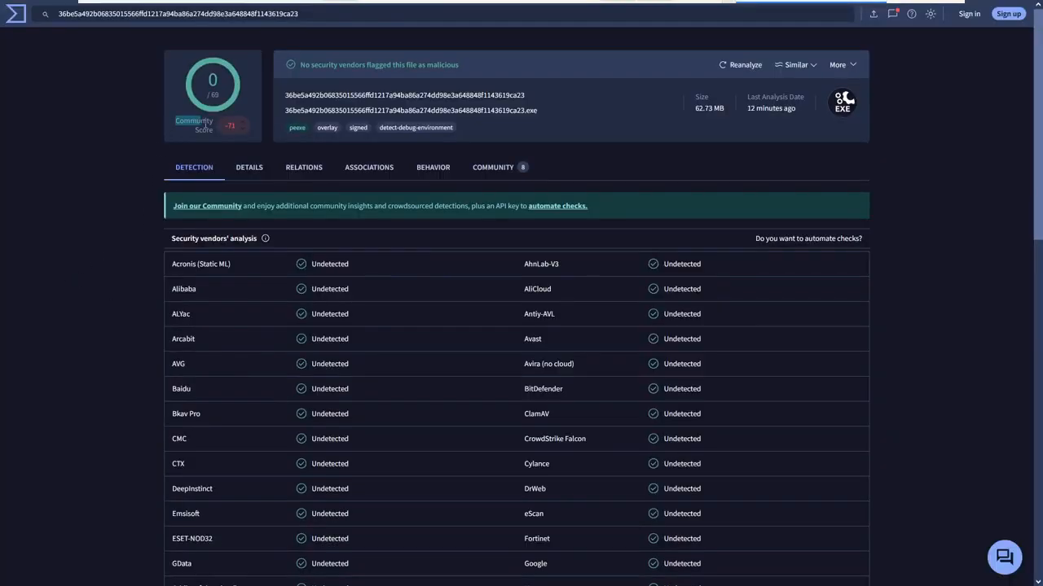
pyautogui.click(130, 168)
pyautogui.click(474, 171)
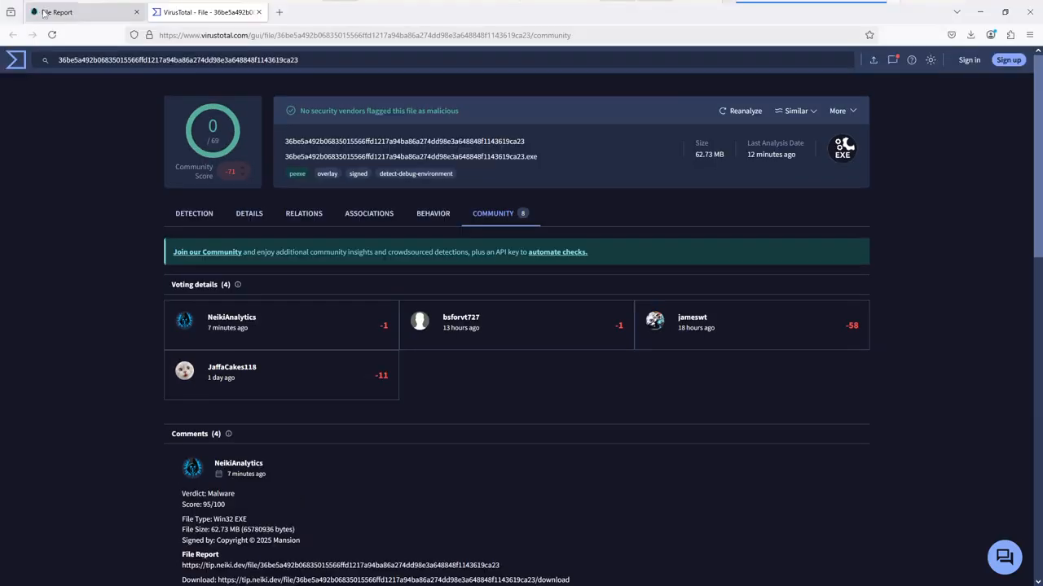
# Expand each truncated community comment on the file and read its full text.
pyautogui.scroll(-1, 253, 422)
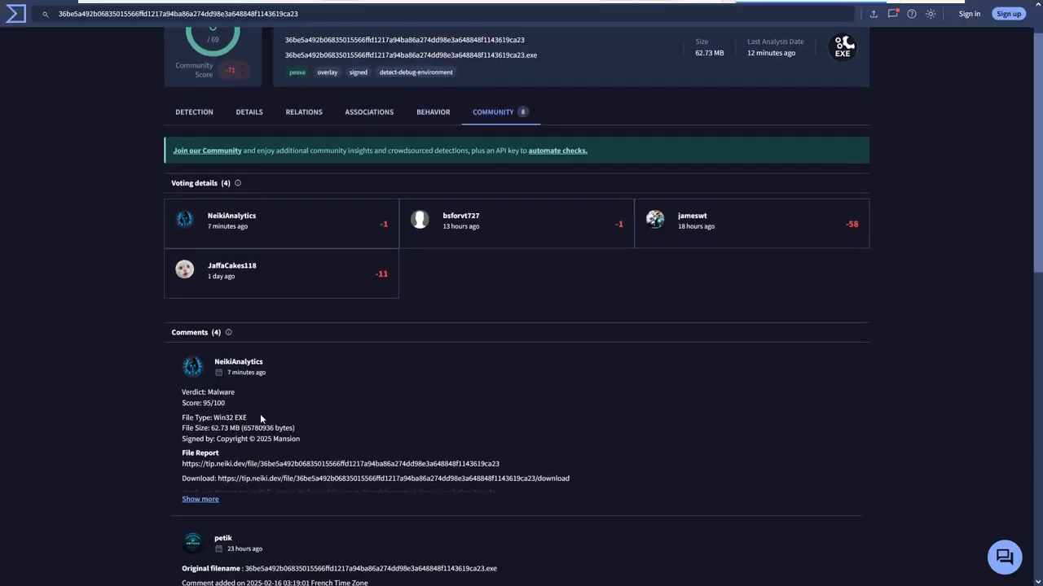
pyautogui.click(212, 499)
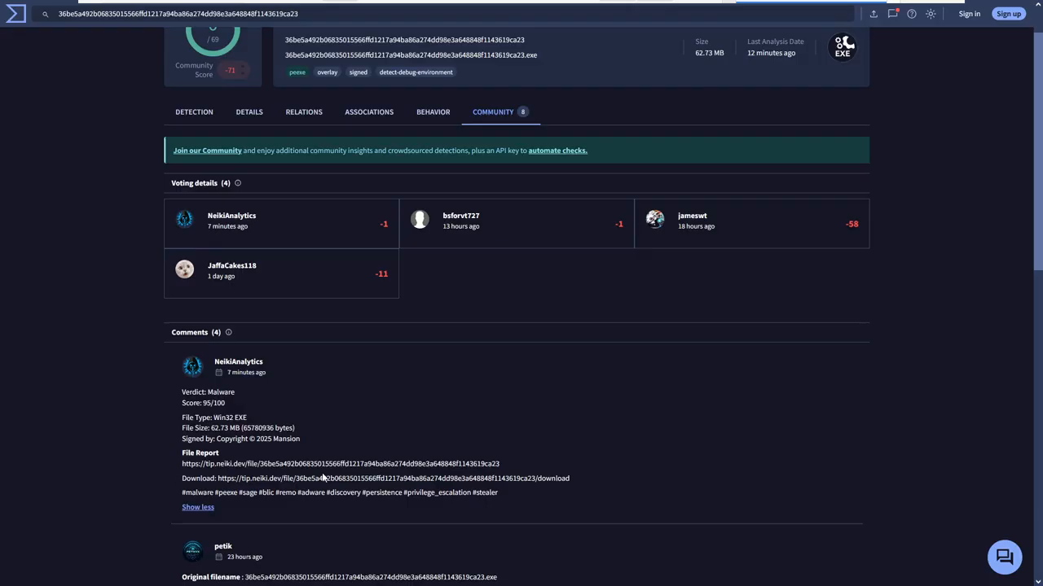
pyautogui.scroll(-2, 323, 478)
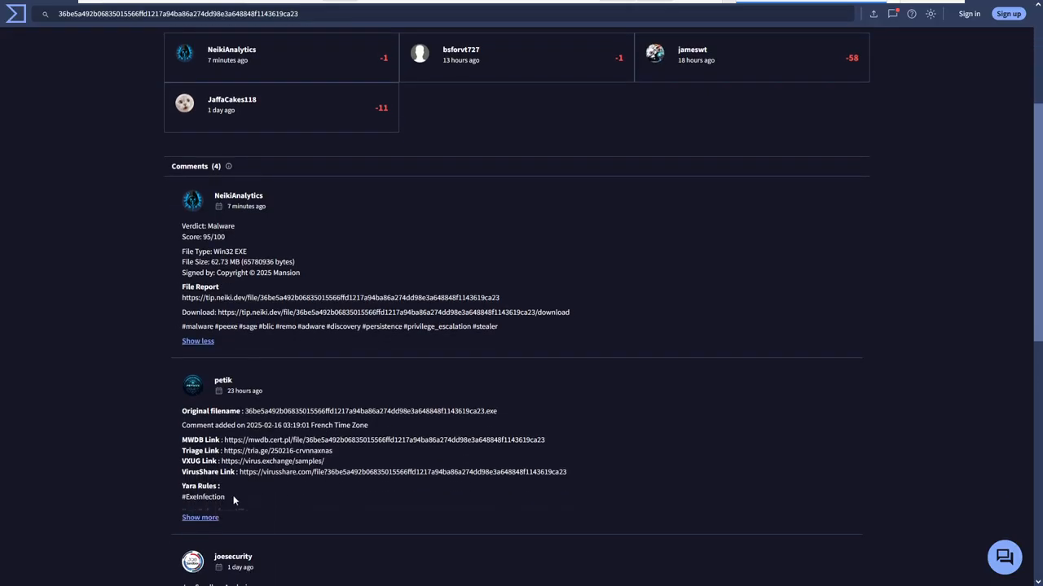
pyautogui.click(201, 518)
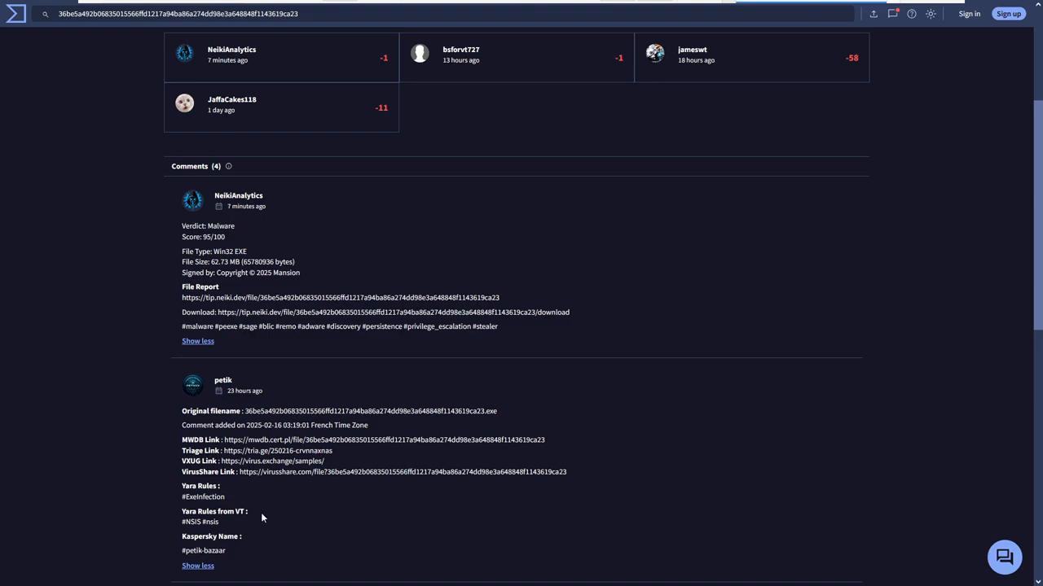
pyautogui.scroll(-2, 261, 517)
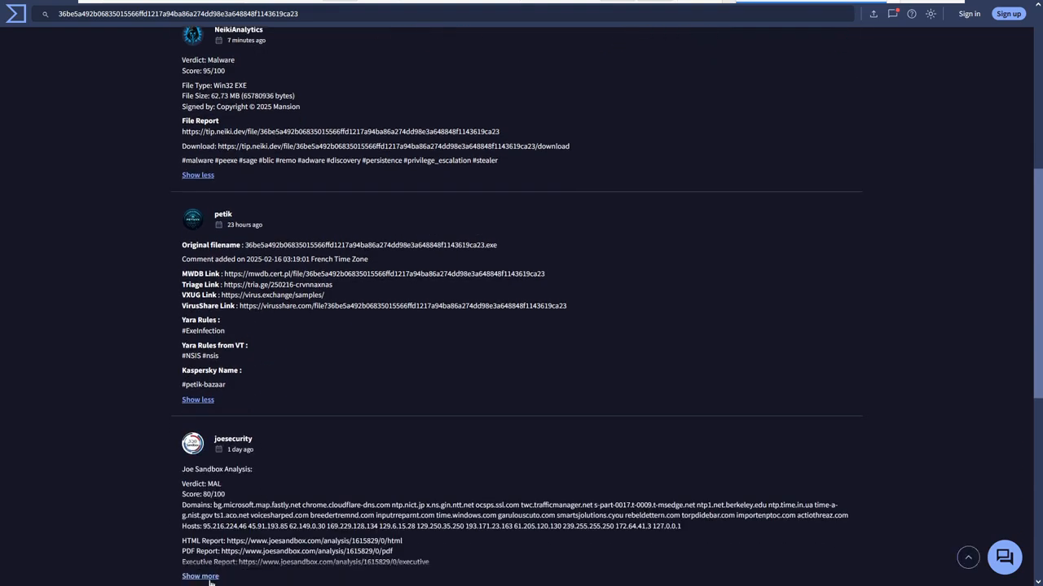
pyautogui.click(200, 575)
pyautogui.scroll(-1, 254, 513)
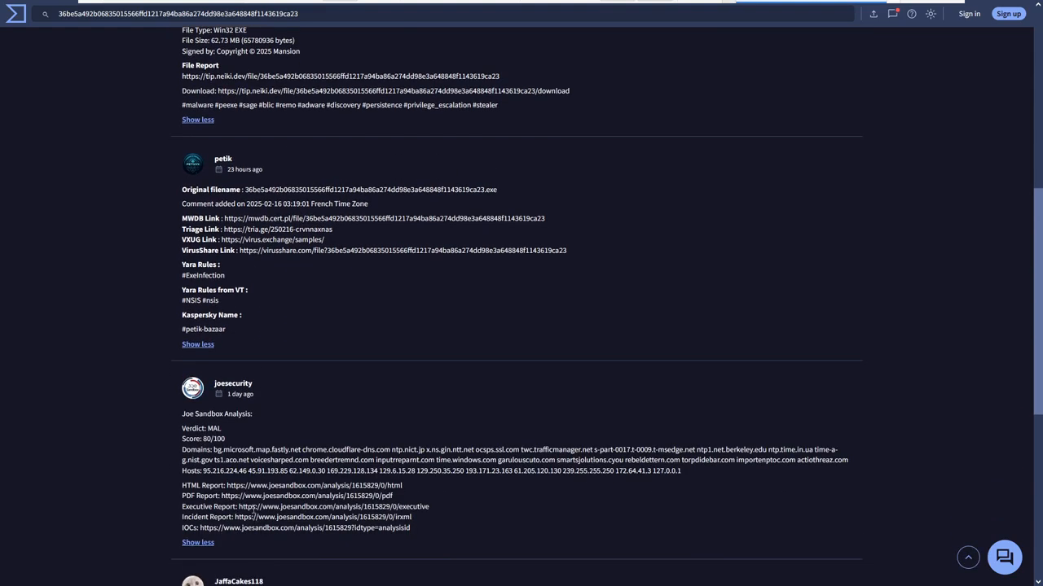
pyautogui.scroll(-2, 250, 509)
pyautogui.click(199, 552)
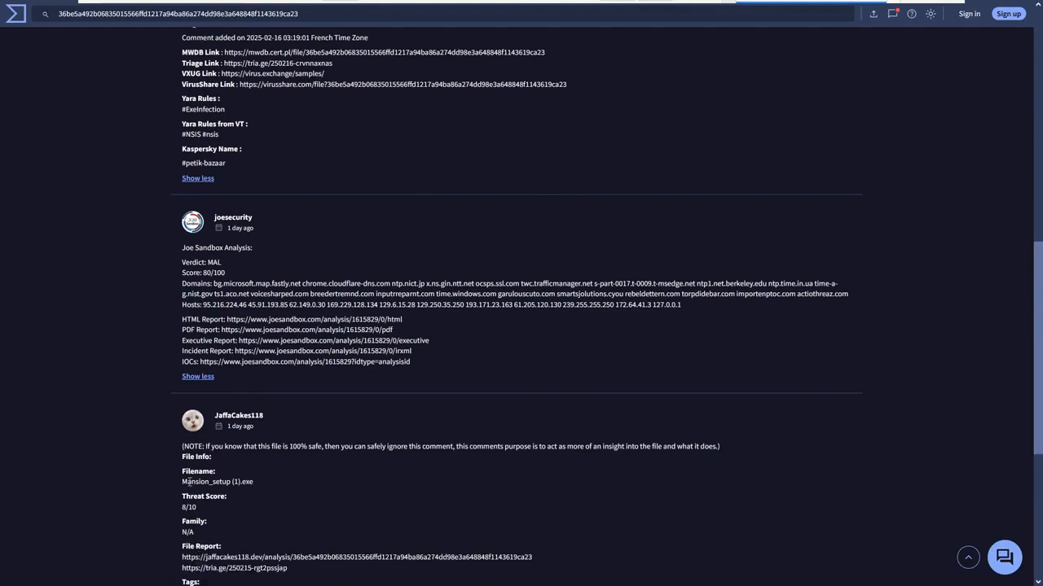
# Examine the filename, threat score and malware family given in the last community comment.
pyautogui.moveTo(178, 487); pyautogui.dragTo(254, 486)
pyautogui.moveTo(174, 492); pyautogui.dragTo(210, 514)
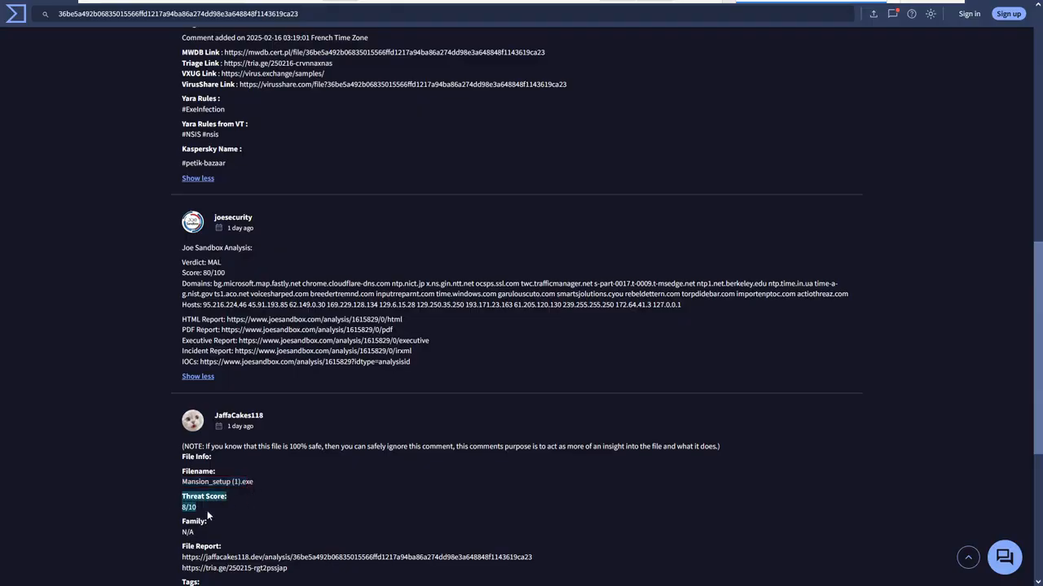
pyautogui.scroll(-2, 208, 512)
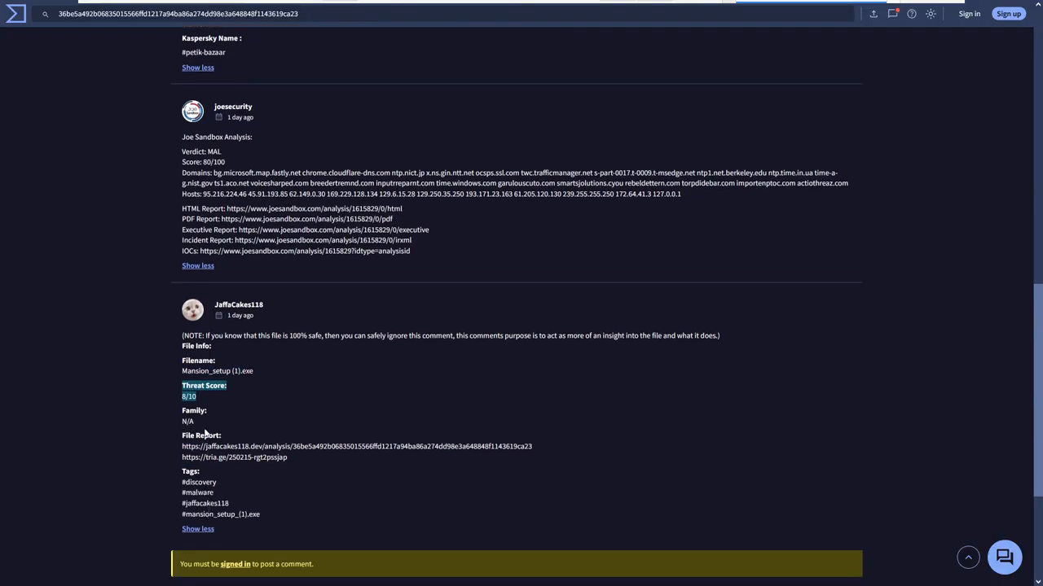
pyautogui.moveTo(202, 423); pyautogui.dragTo(165, 418)
pyautogui.scroll(15, 160, 428)
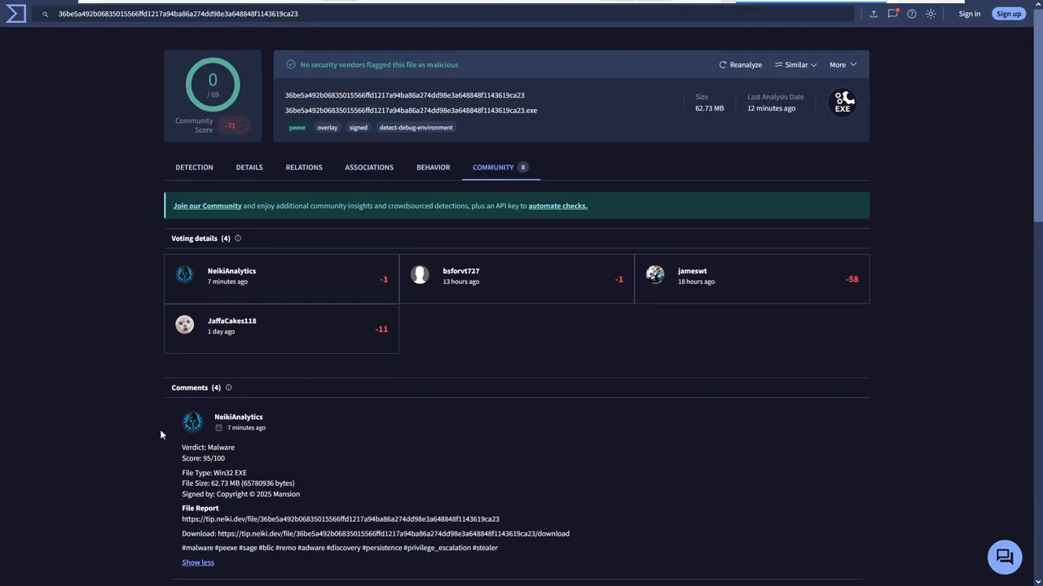
# Compare the vendor detections with the community feedback and review the file's basic properties and history.
pyautogui.click(196, 166)
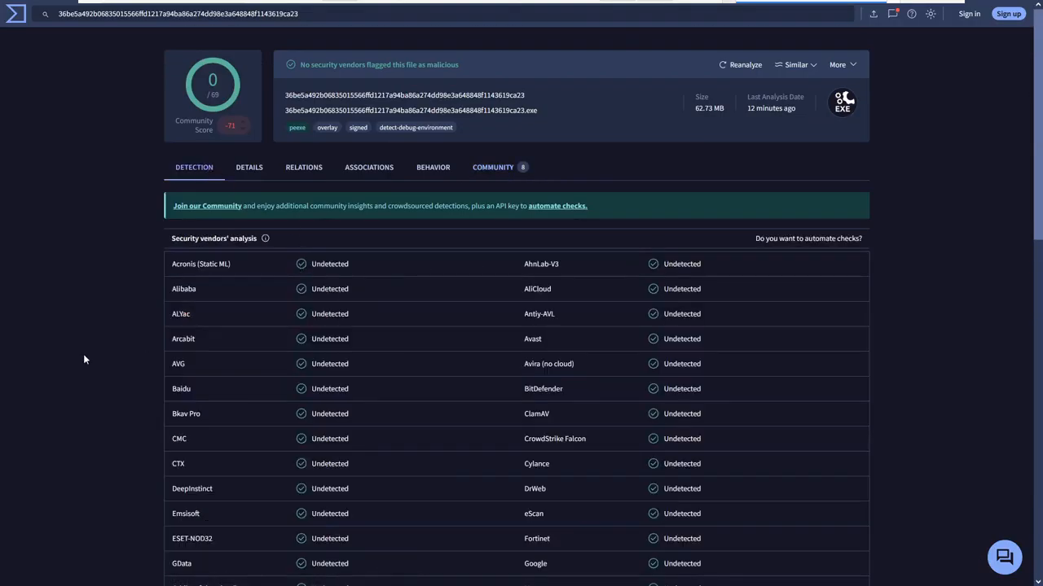
pyautogui.click(479, 168)
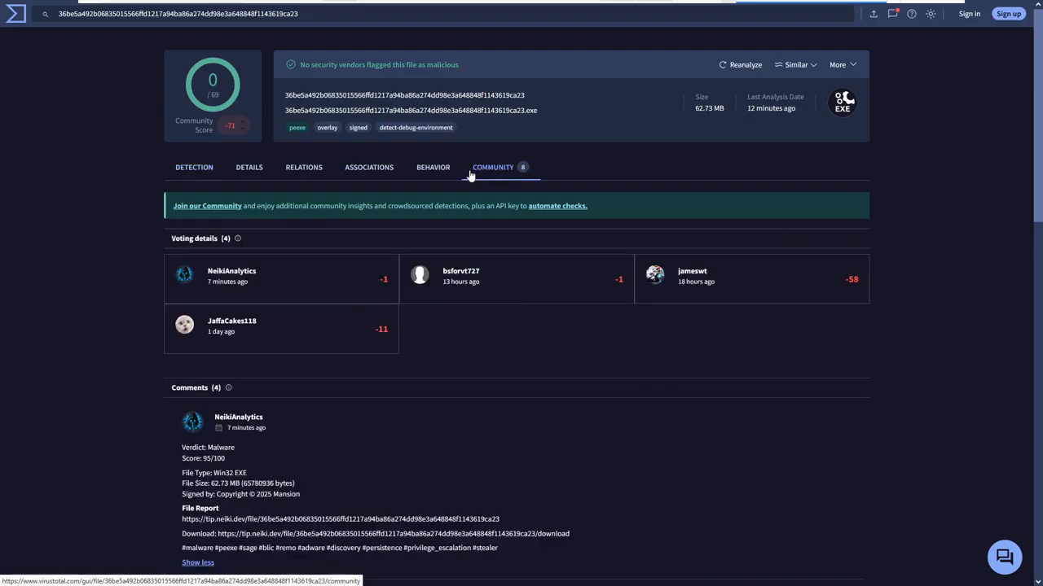
pyautogui.click(243, 167)
pyautogui.scroll(-1, 242, 419)
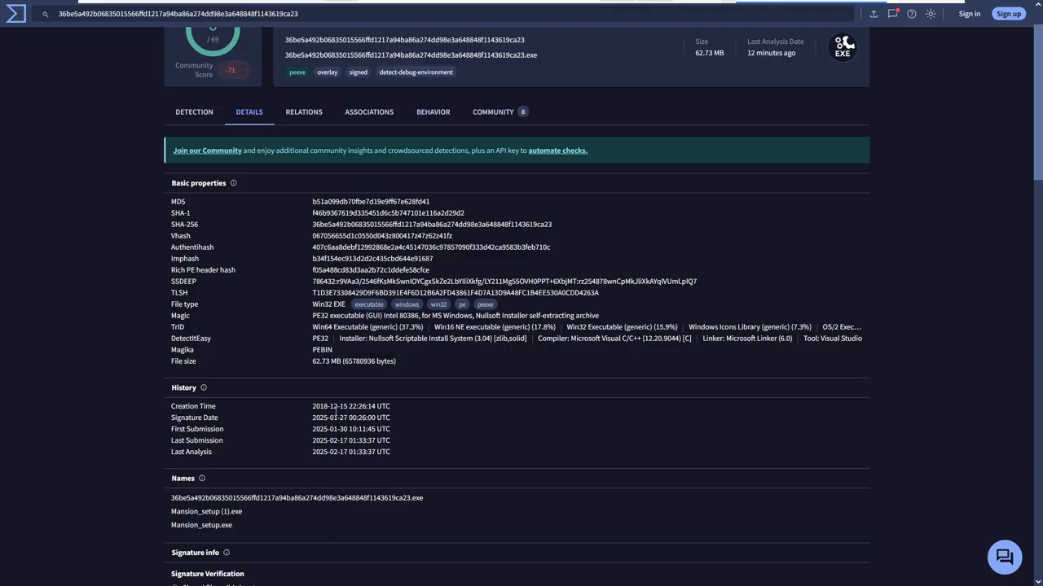
pyautogui.scroll(1, 336, 413)
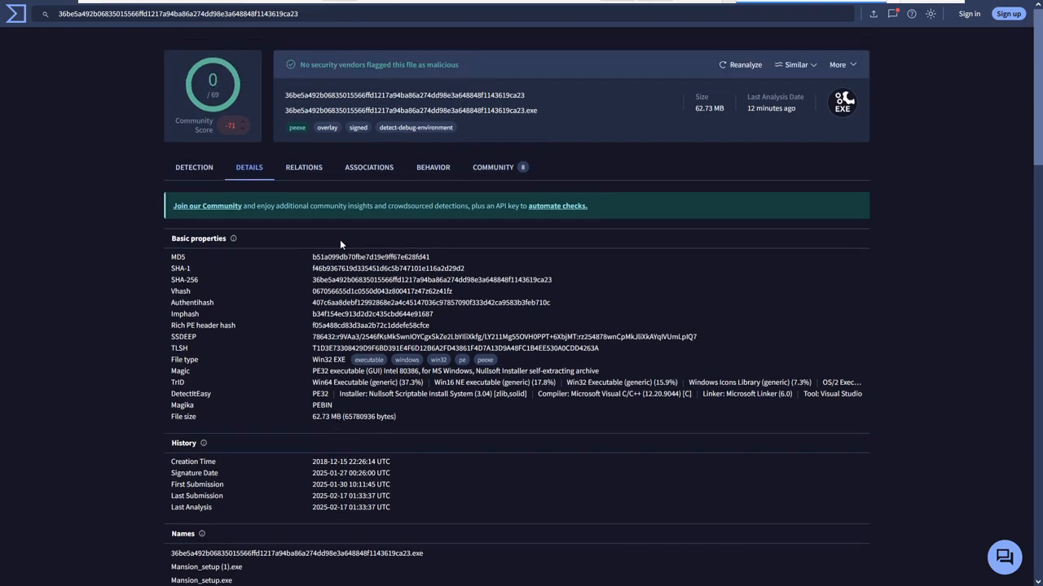
# Return to the community section and review the voting details and first comments again.
pyautogui.click(493, 168)
pyautogui.scroll(-2, 314, 340)
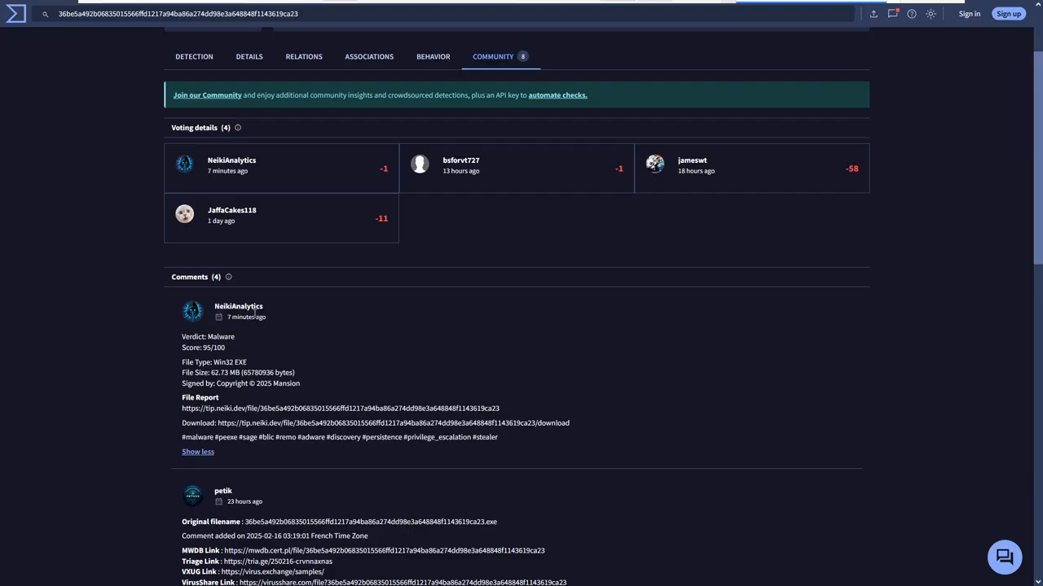
pyautogui.scroll(2, 254, 314)
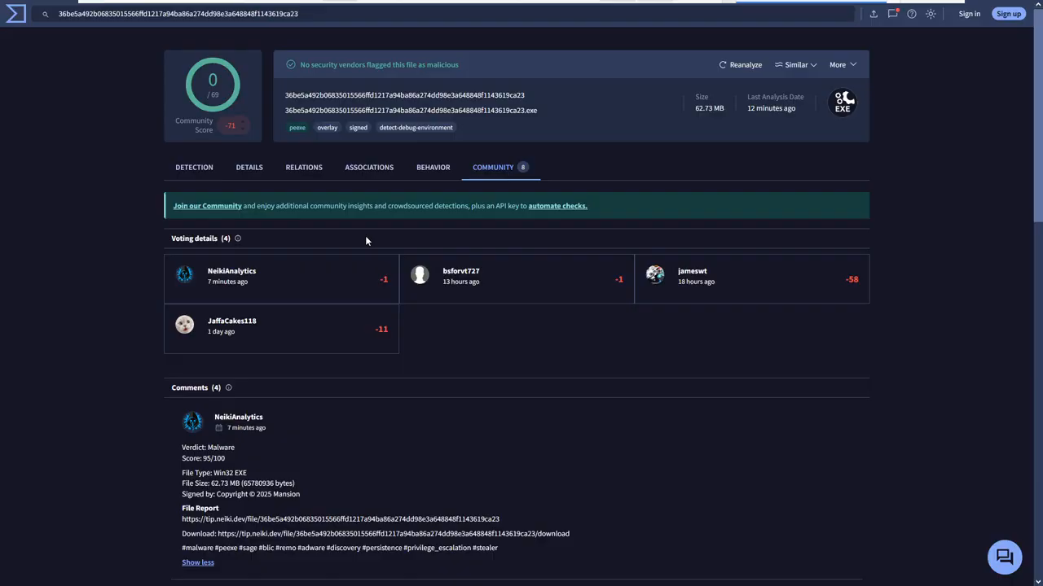
# Show the file's associations and read the description of the Rhadamanthys threat.
pyautogui.click(369, 169)
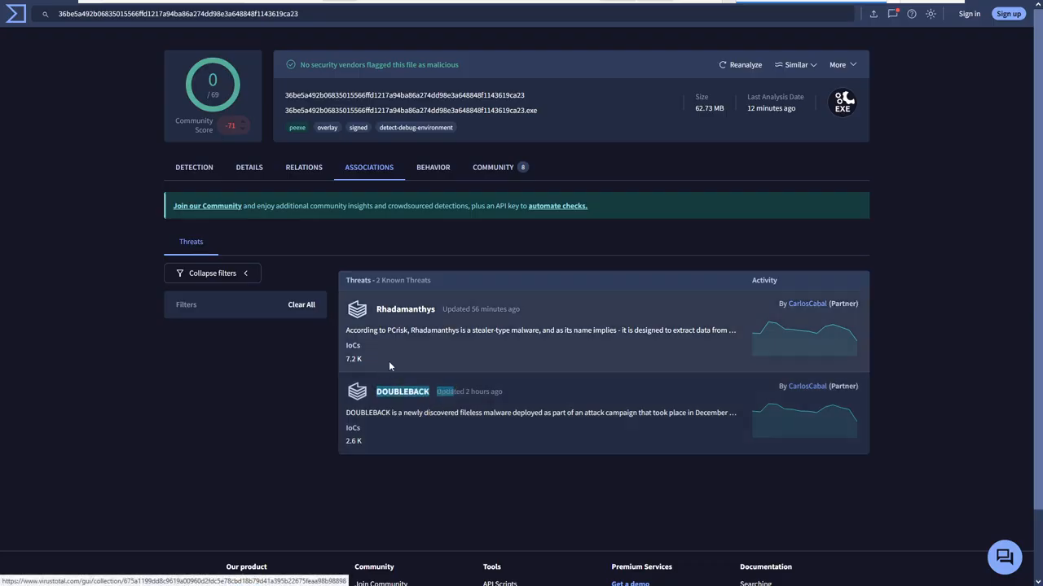
pyautogui.moveTo(389, 357); pyautogui.dragTo(379, 333)
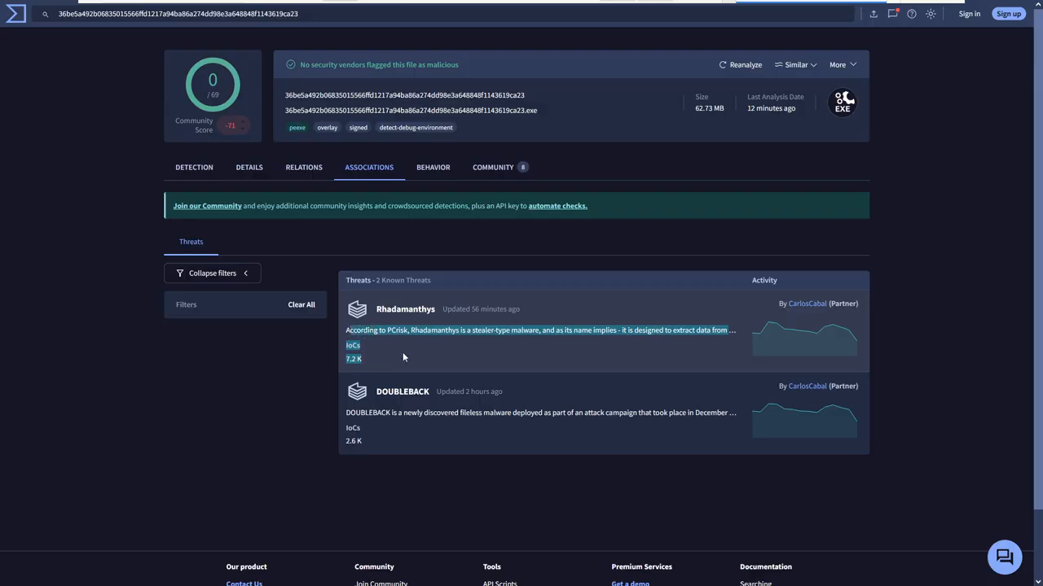
pyautogui.click(402, 352)
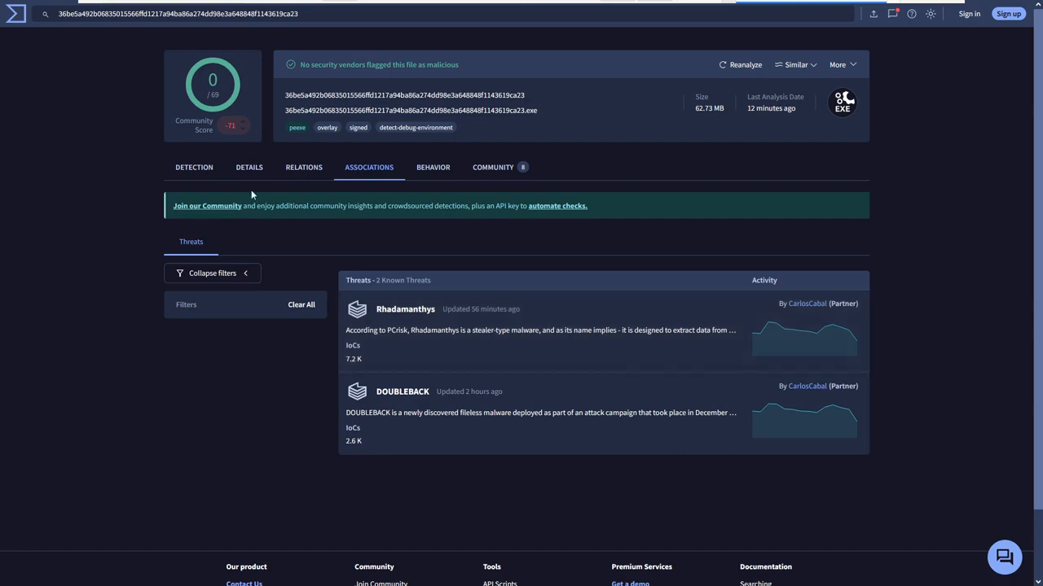
# Return to the vendor detections and switch back to the original File Report page.
pyautogui.click(193, 170)
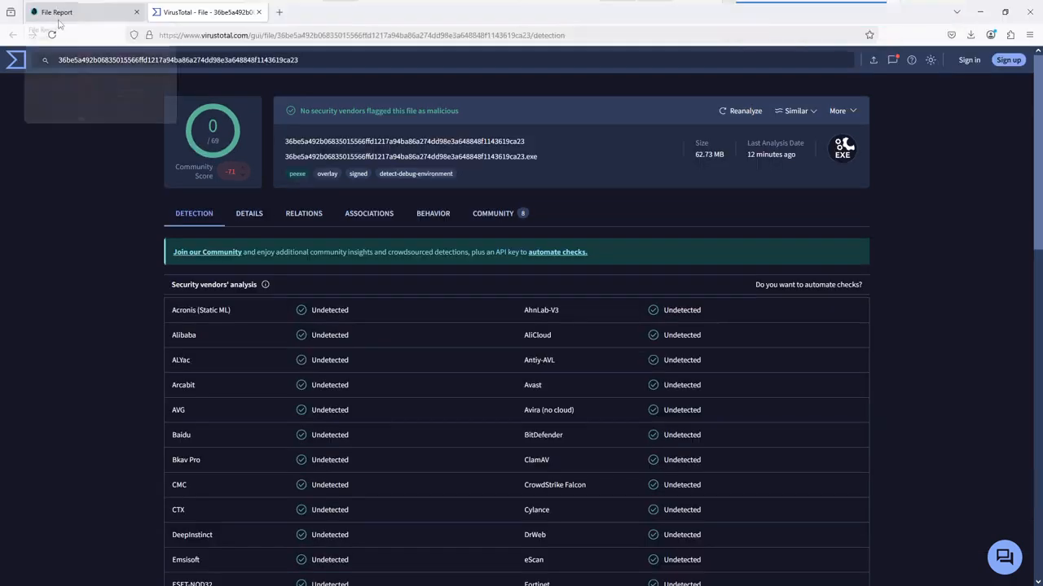
pyautogui.click(65, 12)
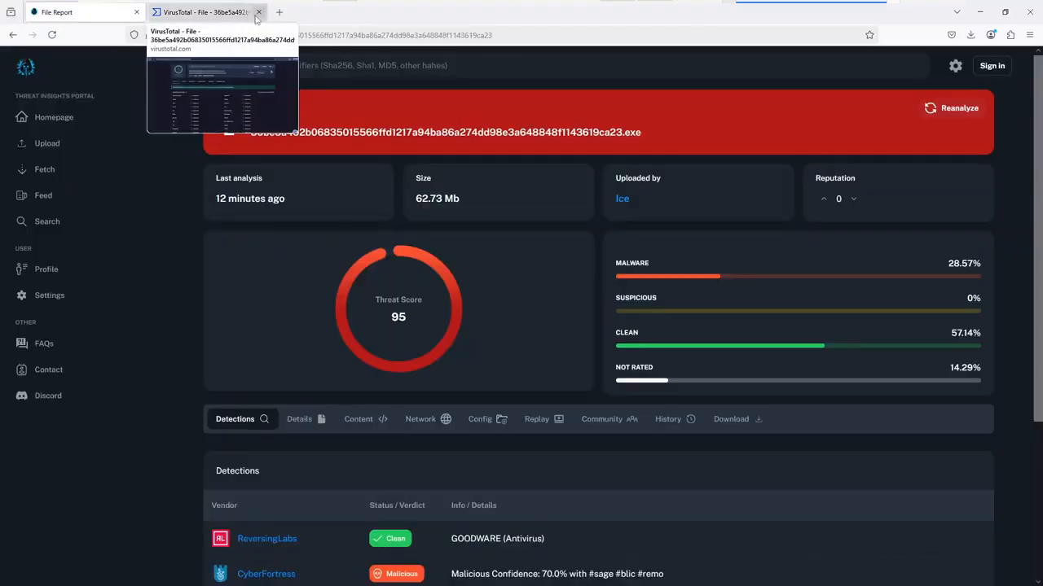
# Minimize the browser, open the properties of Mansion.exe on the desktop and examine its description, version, copyright, size and language details.
pyautogui.click(980, 12)
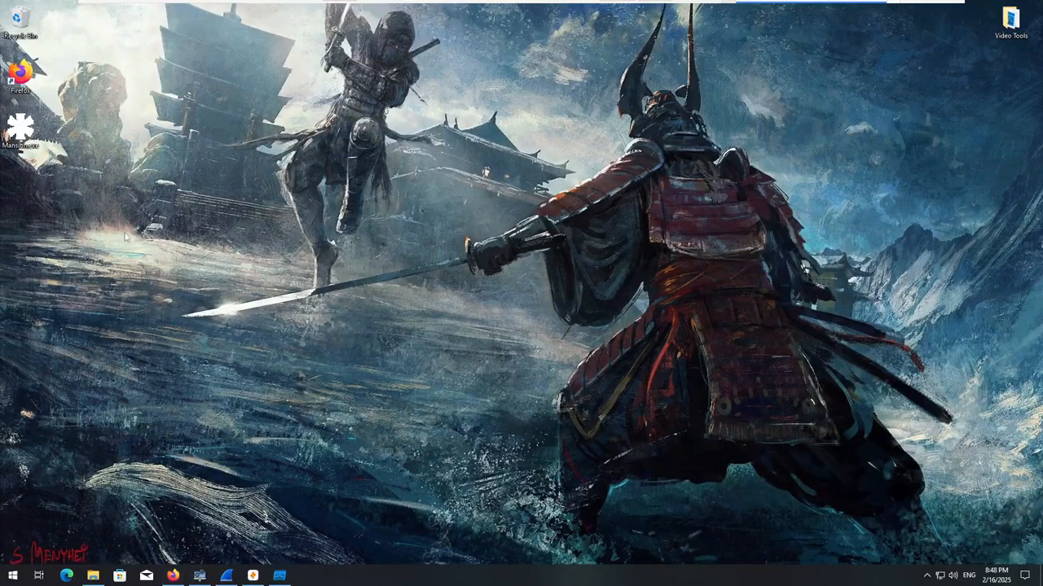
pyautogui.rightClick(21, 137)
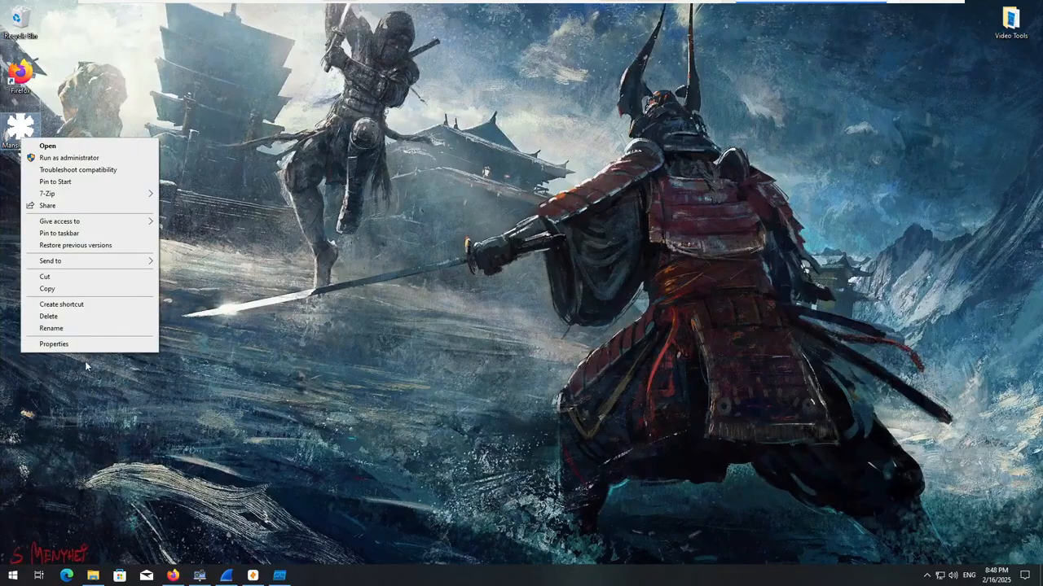
pyautogui.click(82, 343)
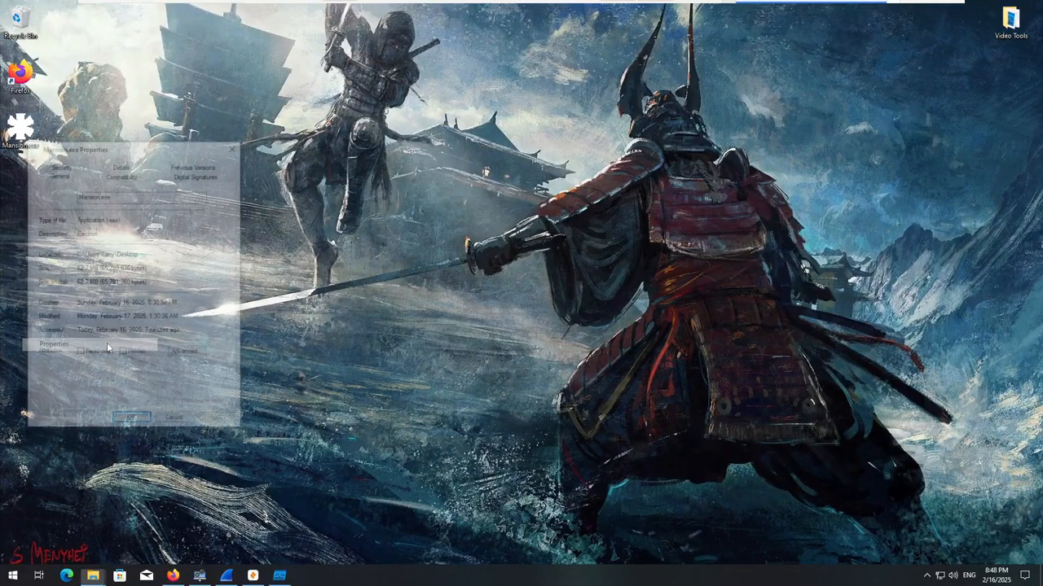
pyautogui.click(137, 166)
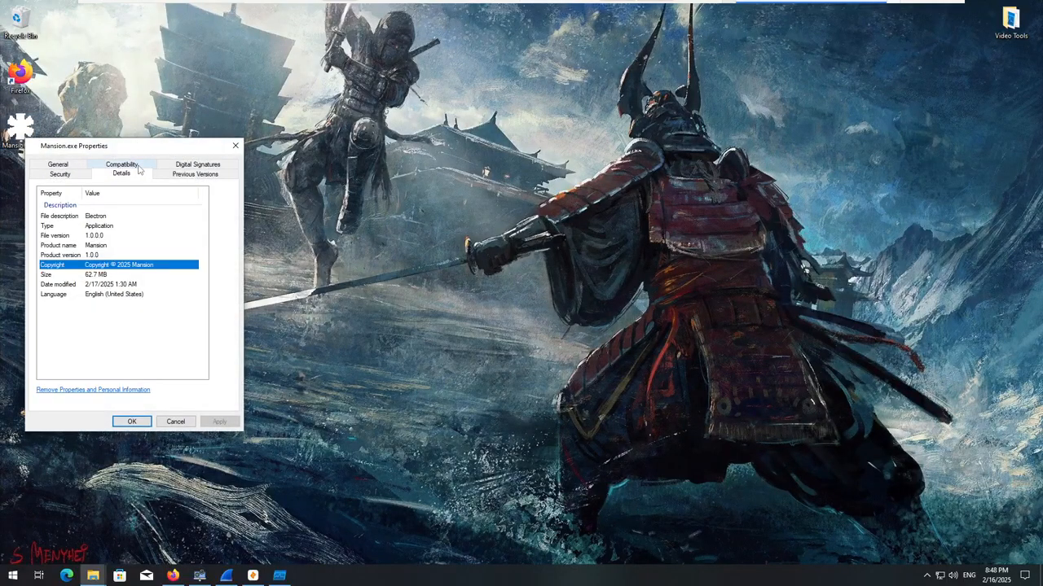
pyautogui.click(101, 215)
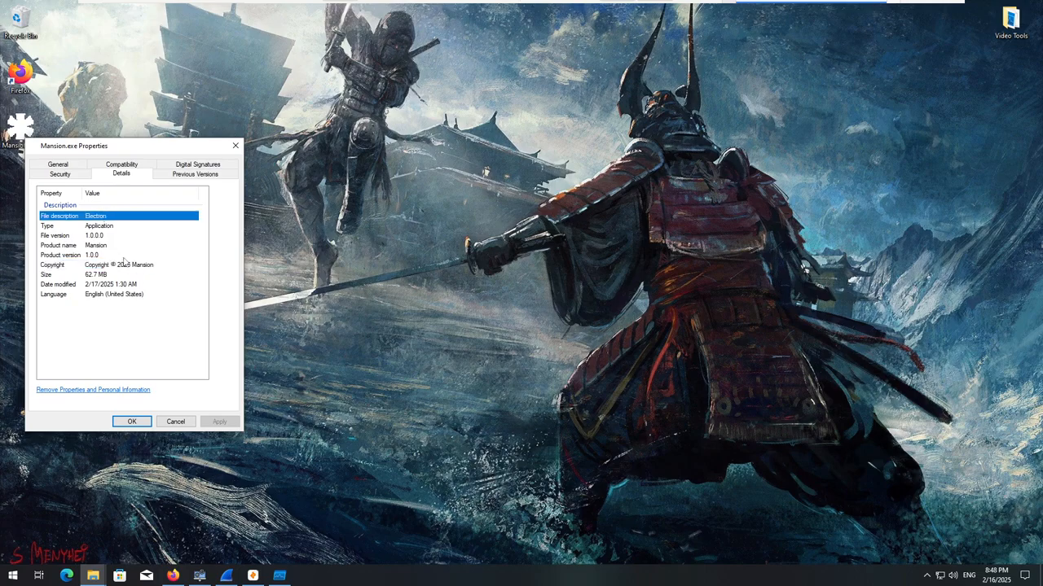
pyautogui.click(101, 237)
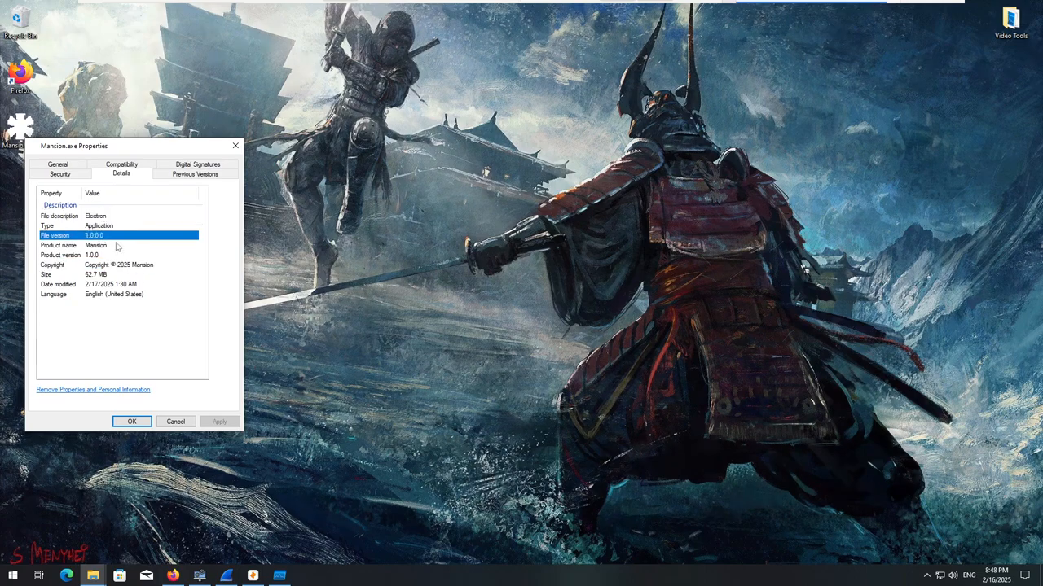
pyautogui.click(105, 246)
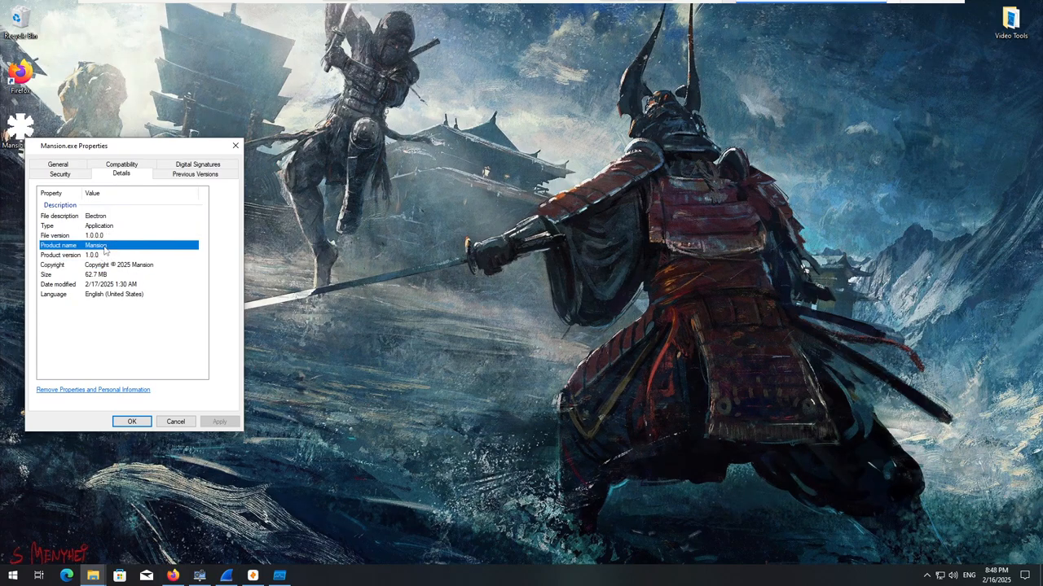
pyautogui.click(117, 256)
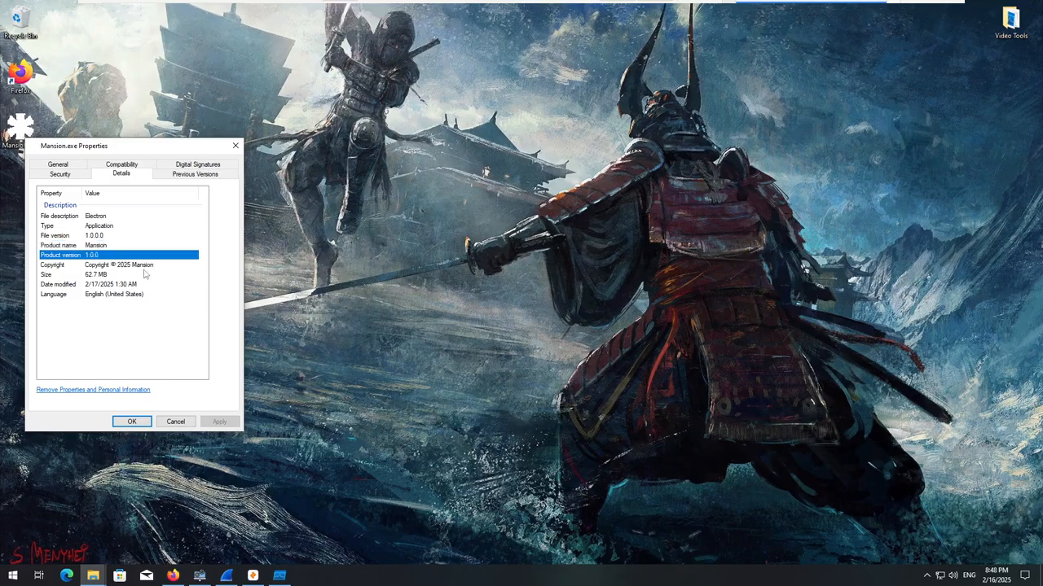
pyautogui.click(119, 265)
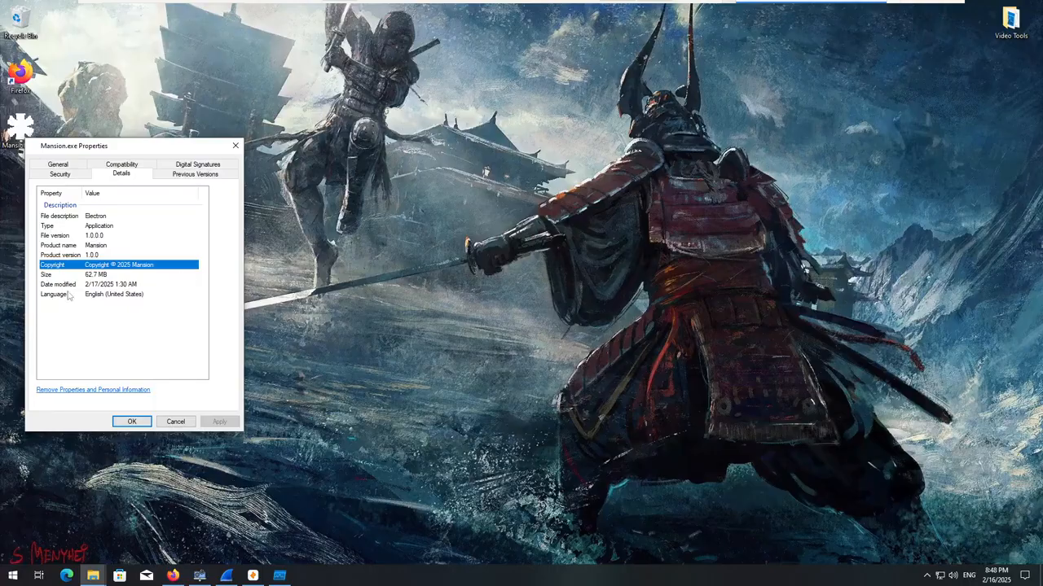
pyautogui.click(87, 275)
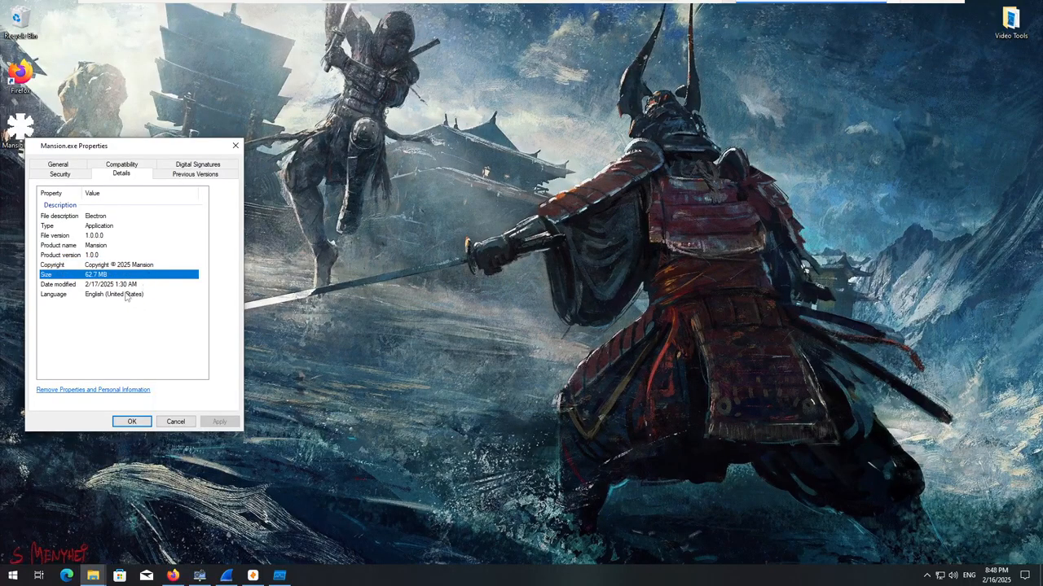
pyautogui.click(128, 296)
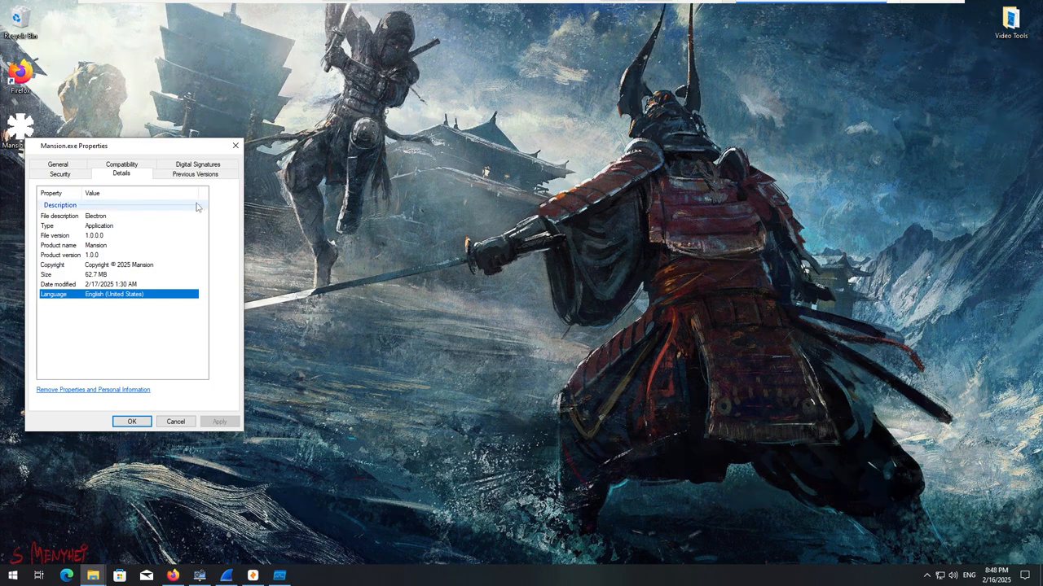
# Examine the digital signature list of Mansion.exe and show the details of its sha256 signature.
pyautogui.click(197, 165)
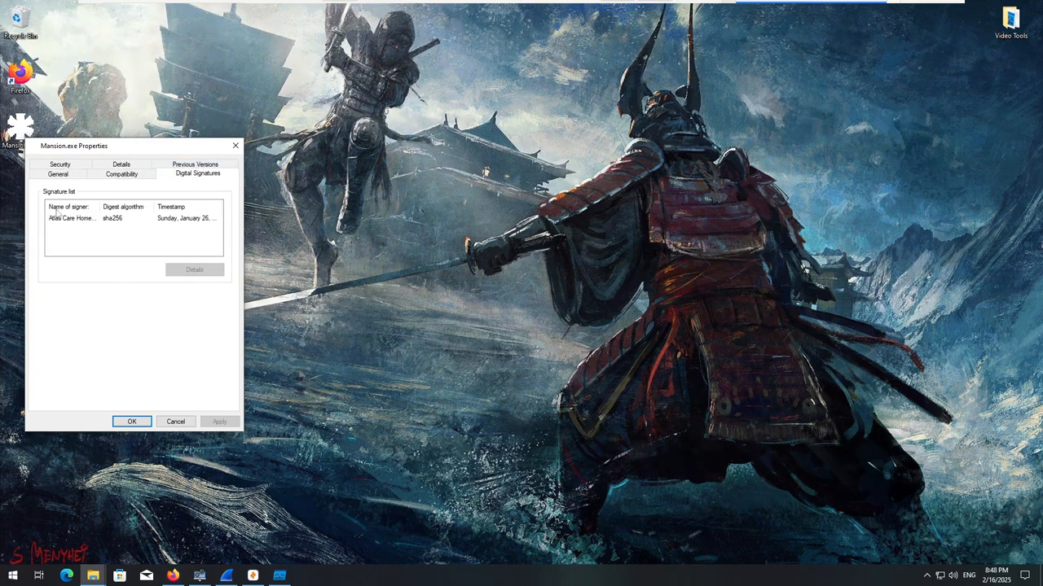
pyautogui.click(114, 218)
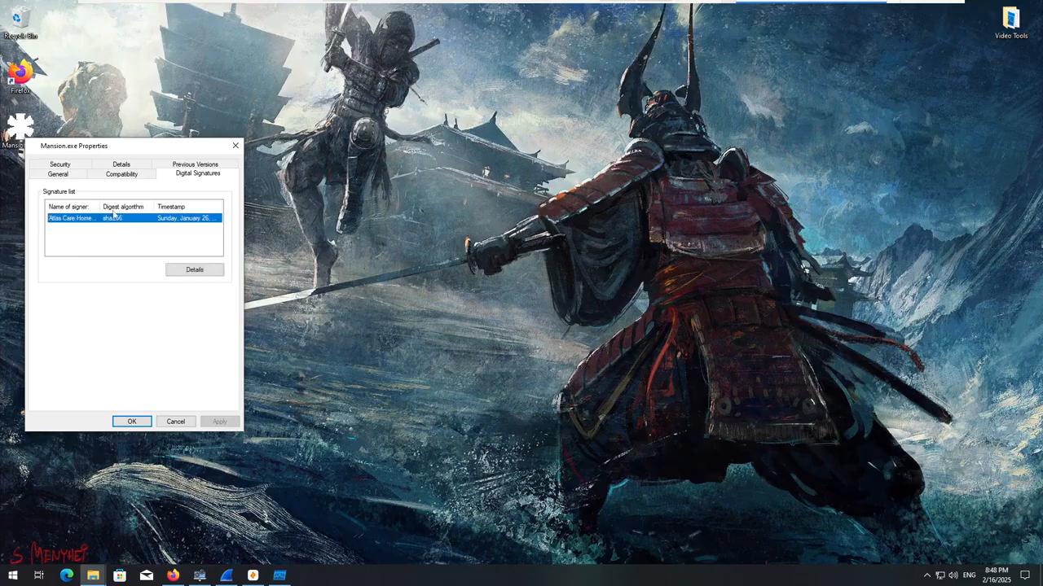
pyautogui.moveTo(102, 206)
pyautogui.mouseDown()
pyautogui.moveTo(140, 206)
pyautogui.moveTo(98, 203)
pyautogui.mouseUp()
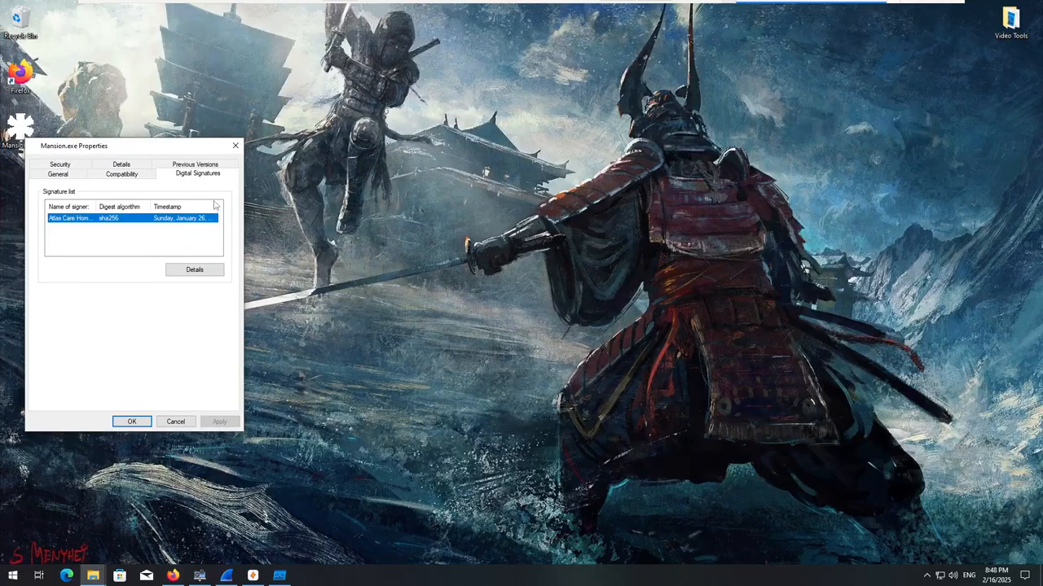
pyautogui.moveTo(218, 207); pyautogui.dragTo(217, 206)
pyautogui.click(215, 270)
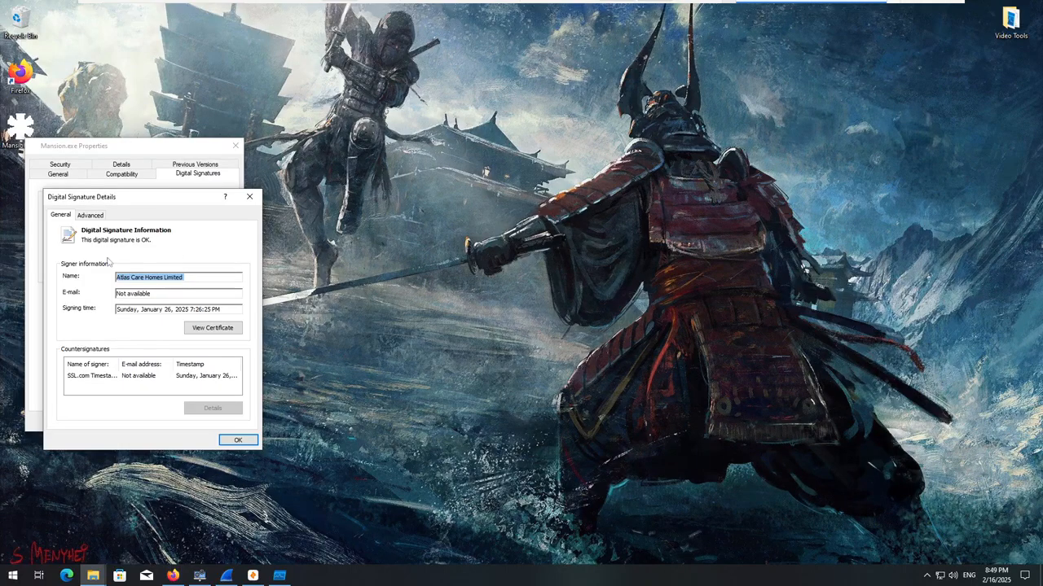
# View the signer's certificate and read its purposes, issuer and validity, closing the certificate, signature and properties windows when finished.
pyautogui.click(212, 329)
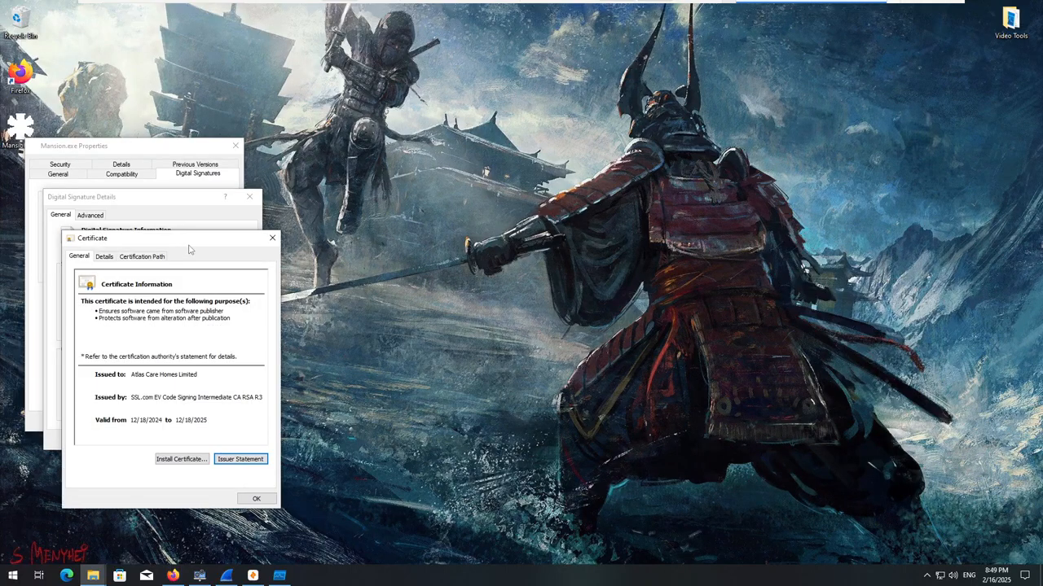
pyautogui.moveTo(189, 244)
pyautogui.mouseDown()
pyautogui.moveTo(325, 211)
pyautogui.moveTo(389, 181)
pyautogui.moveTo(376, 200)
pyautogui.moveTo(469, 241)
pyautogui.mouseUp()
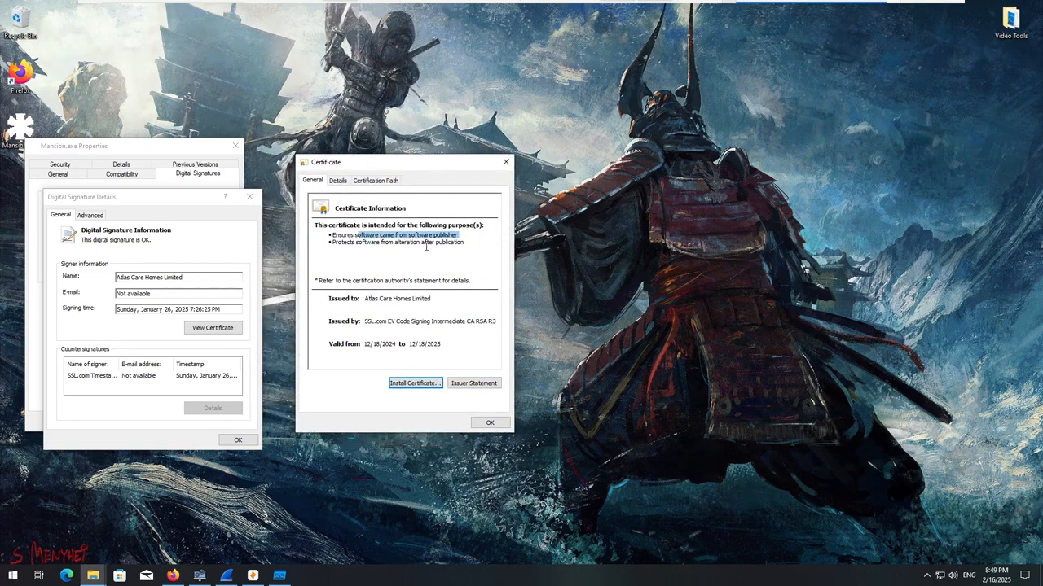
pyautogui.click(434, 242)
pyautogui.click(492, 425)
pyautogui.click(249, 196)
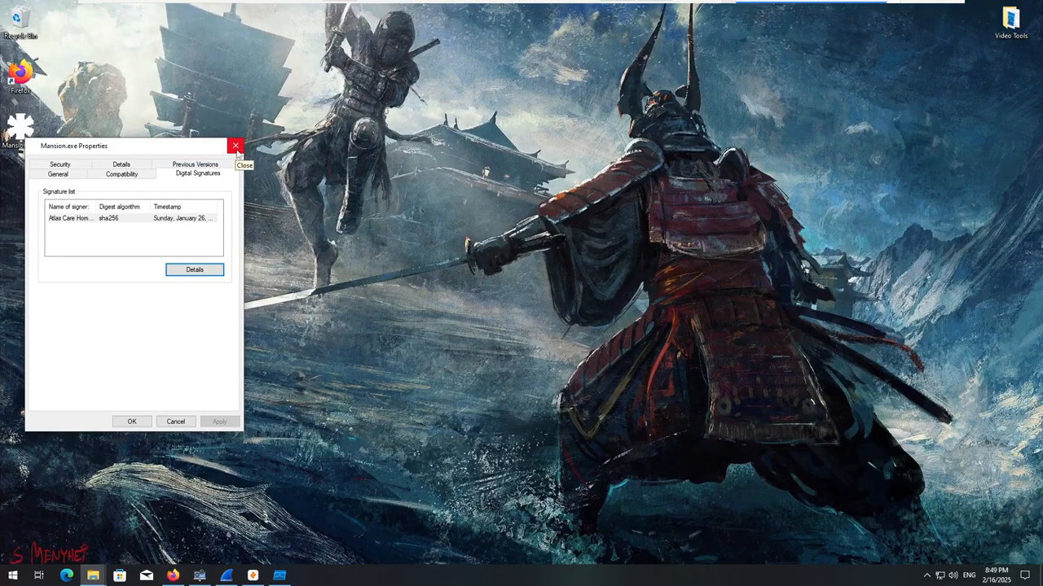
pyautogui.click(235, 146)
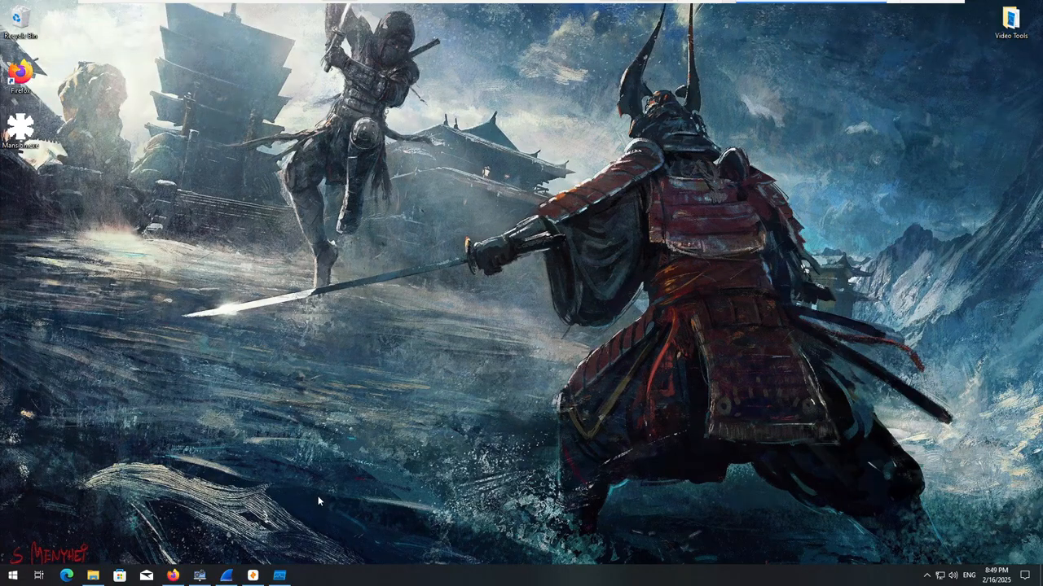
# Check System Informer briefly, switch to Wireshark, start a fresh Ethernet0 capture without saving the old packets, and minimize it.
pyautogui.click(200, 576)
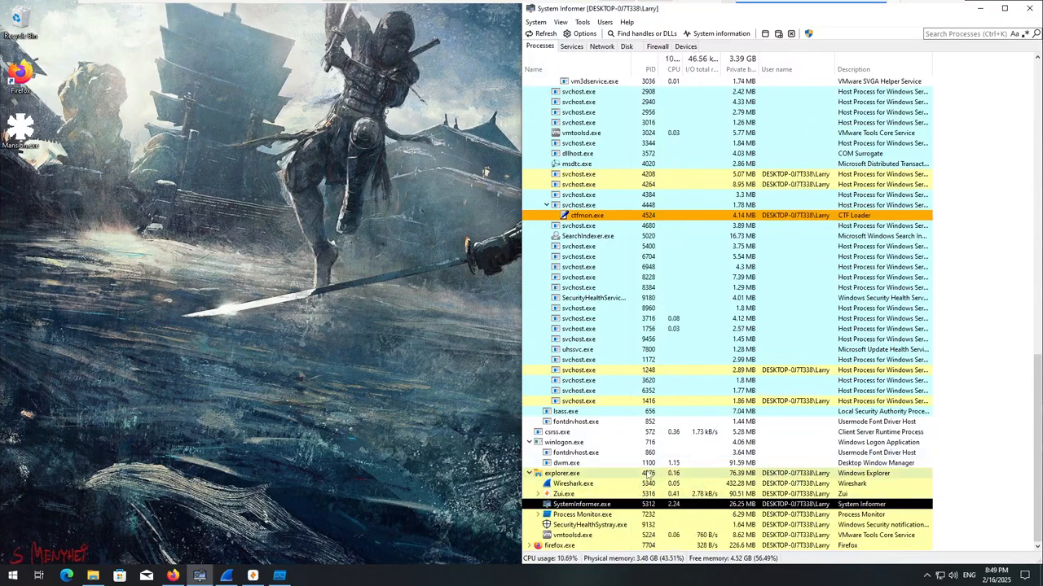
pyautogui.click(981, 7)
pyautogui.click(226, 576)
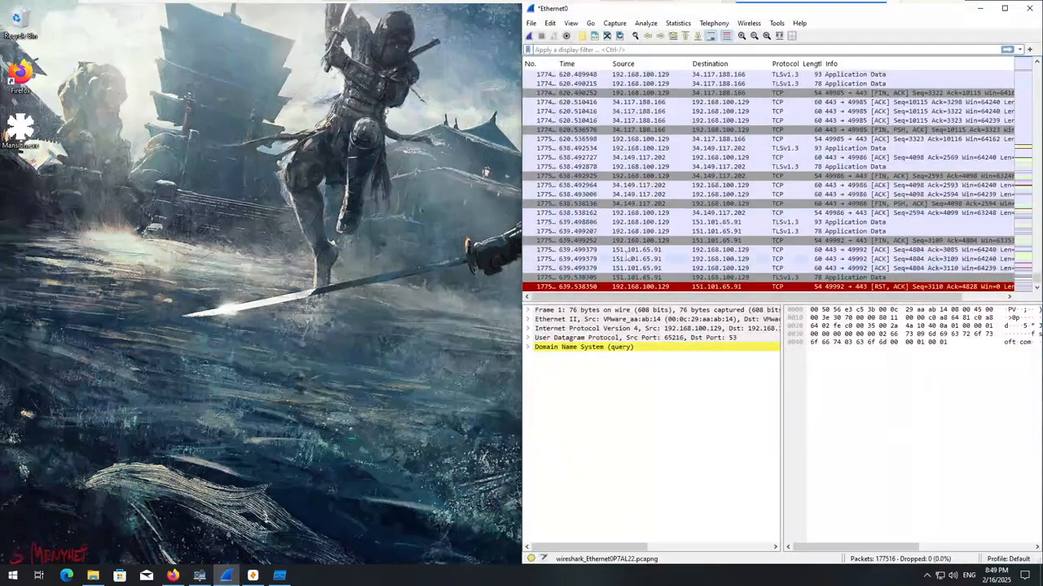
pyautogui.click(529, 36)
pyautogui.click(813, 305)
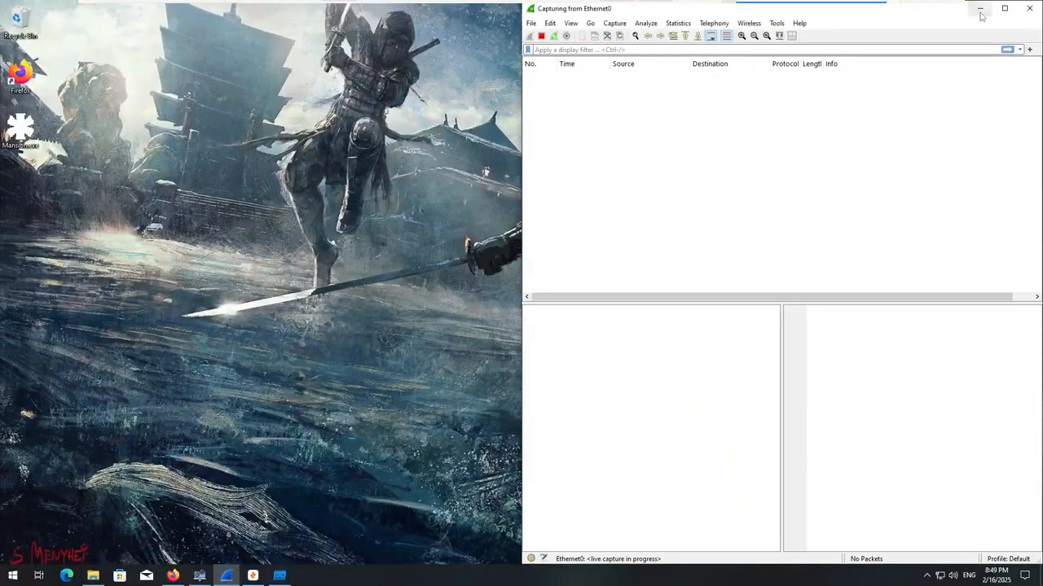
pyautogui.click(981, 8)
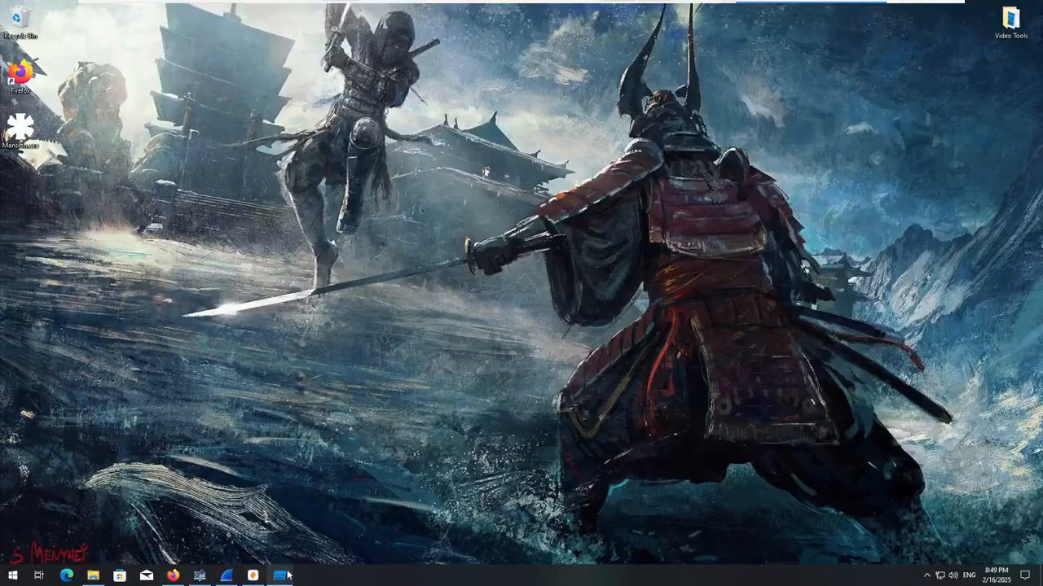
# Switch to Process Monitor, clear the recorded events, start capturing new ones and minimize the window.
pyautogui.click(281, 576)
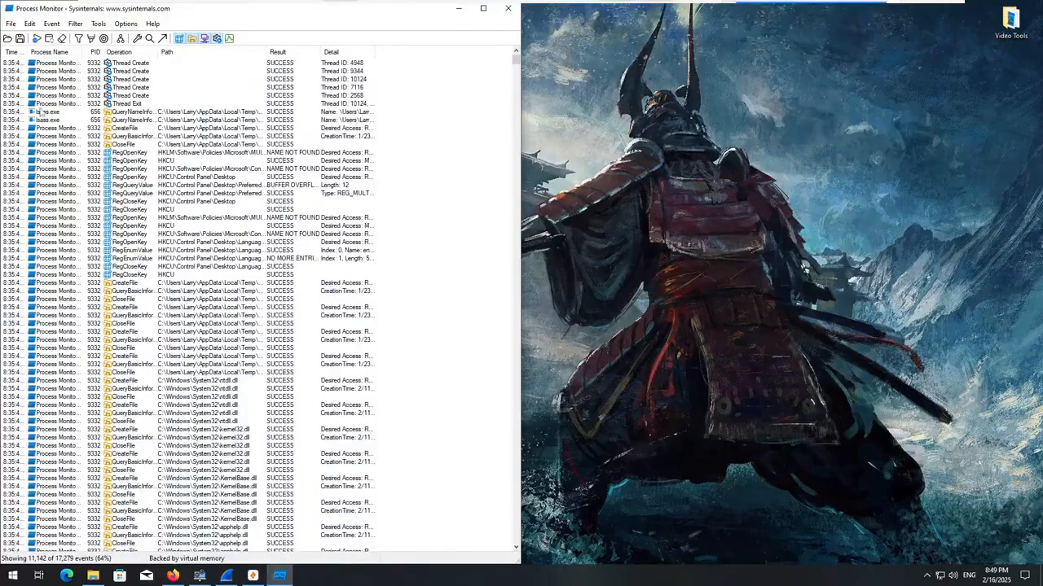
pyautogui.click(62, 38)
pyautogui.click(36, 39)
pyautogui.click(459, 8)
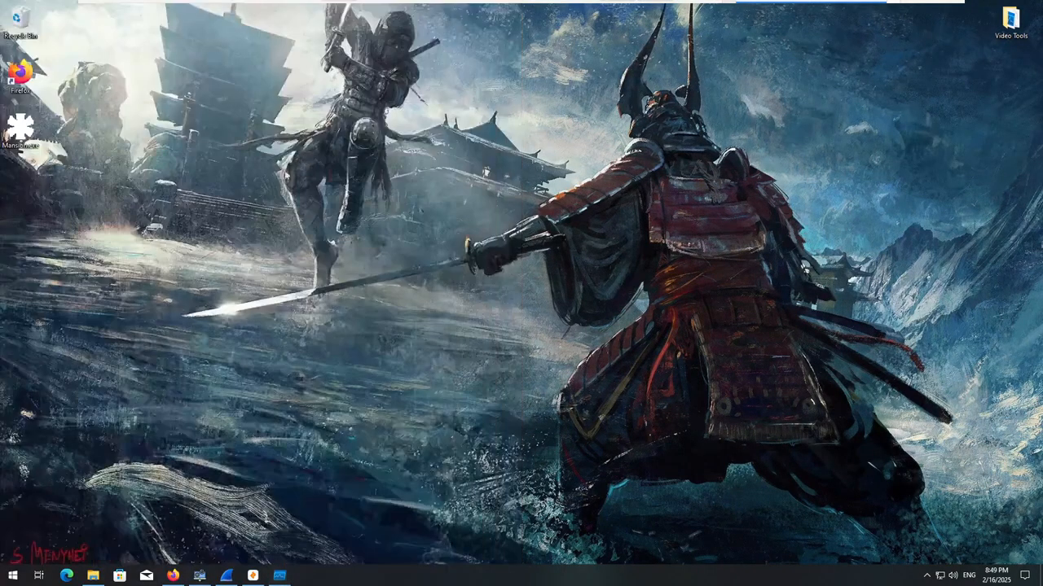
# Bring up System Informer to watch the processes, run Mansion.exe as administrator and allow it to make changes.
pyautogui.click(200, 576)
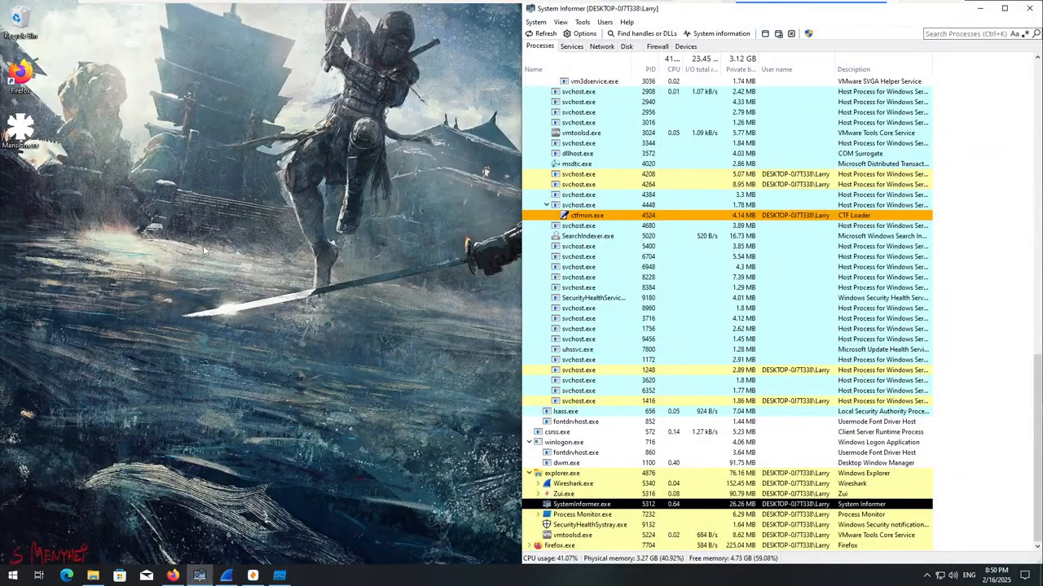
pyautogui.click(22, 130)
pyautogui.rightClick(32, 135)
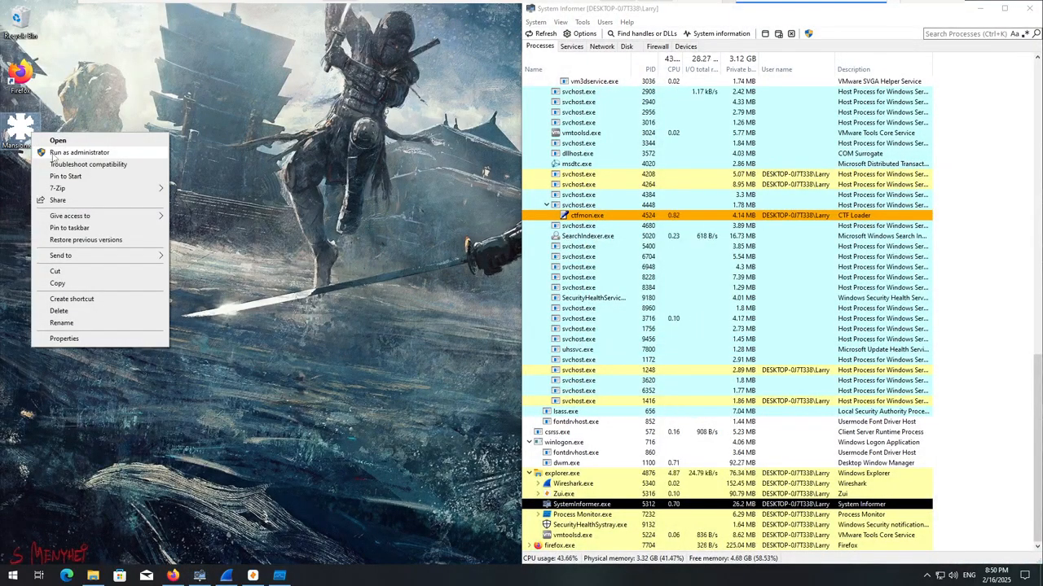
pyautogui.click(54, 154)
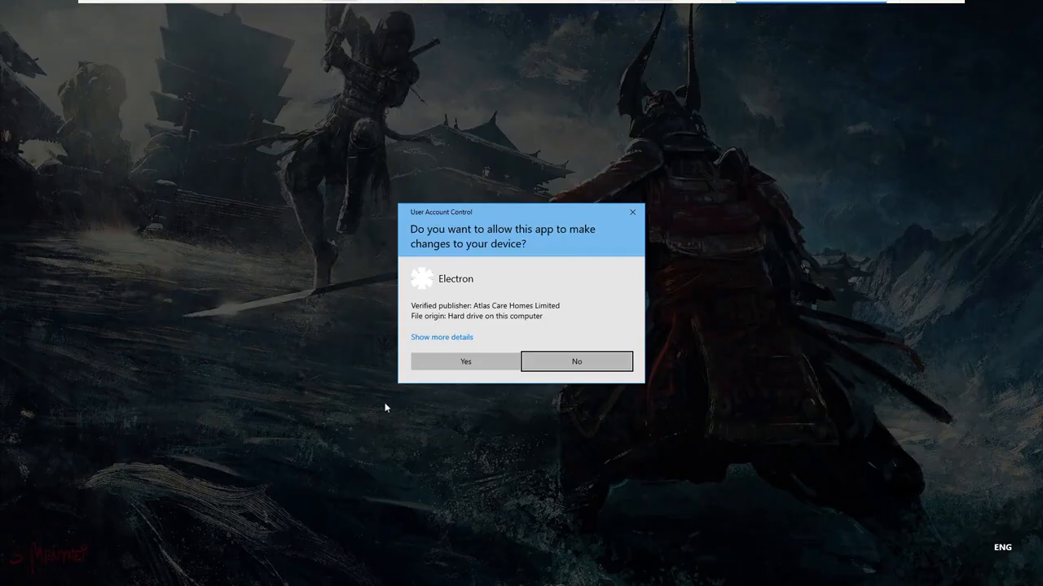
pyautogui.click(423, 363)
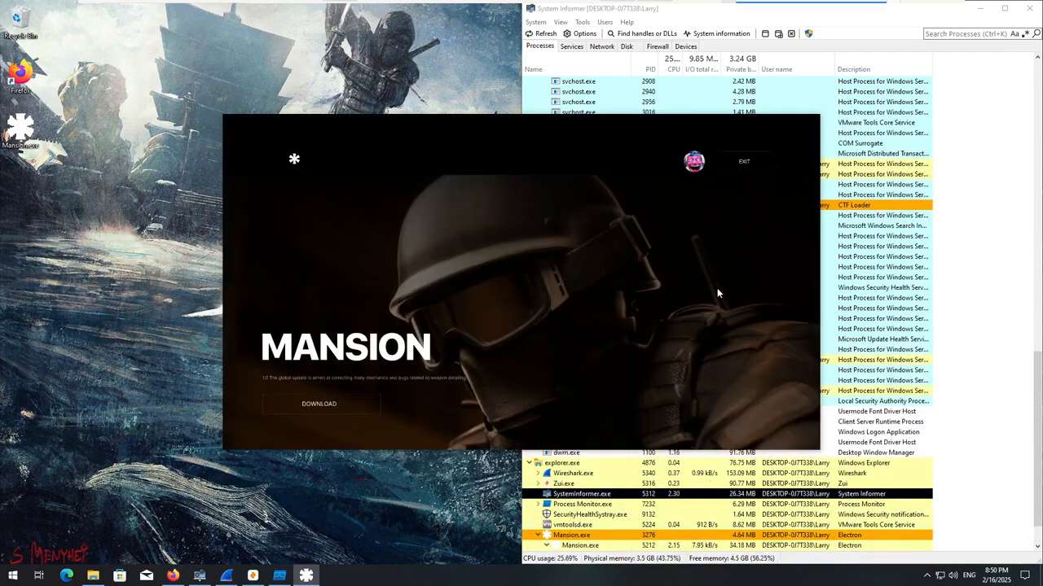
# Find the ExtractJPEGcmd.exe process in System Informer, open its file location and move the DDR5_NetCache folder window clear of the process list.
pyautogui.scroll(-2, 818, 489)
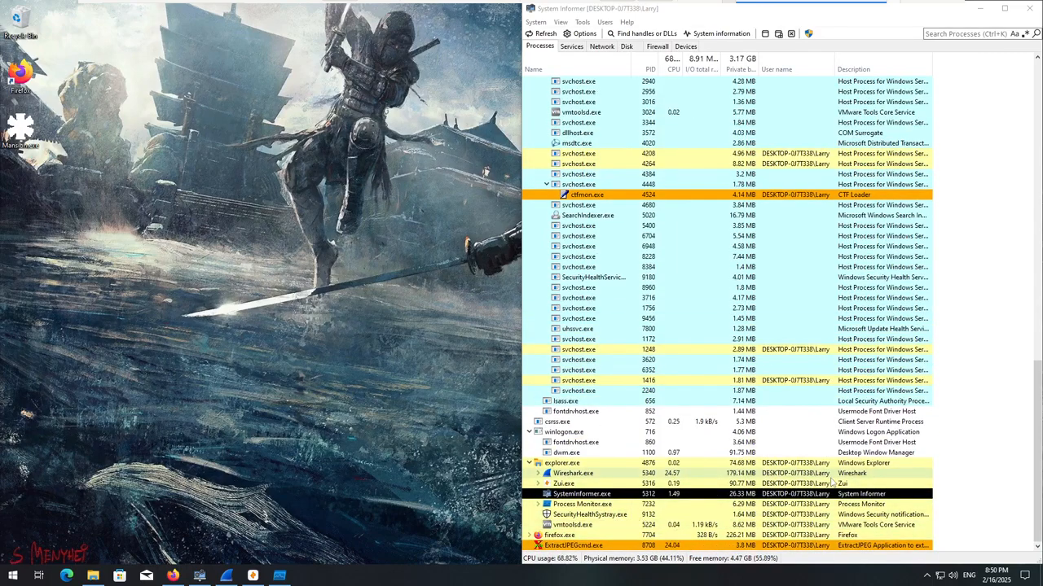
pyautogui.rightClick(601, 549)
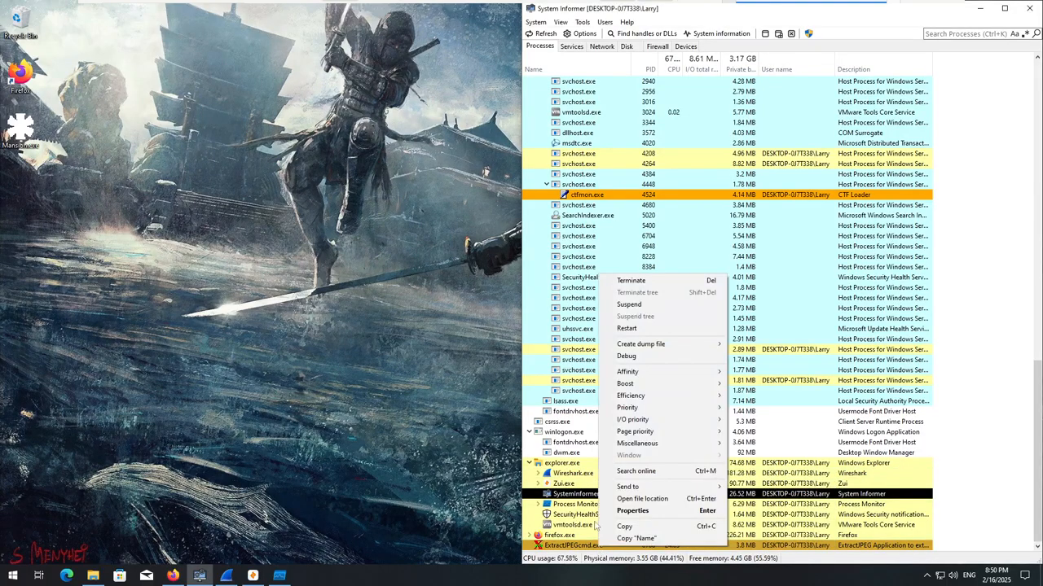
pyautogui.click(643, 499)
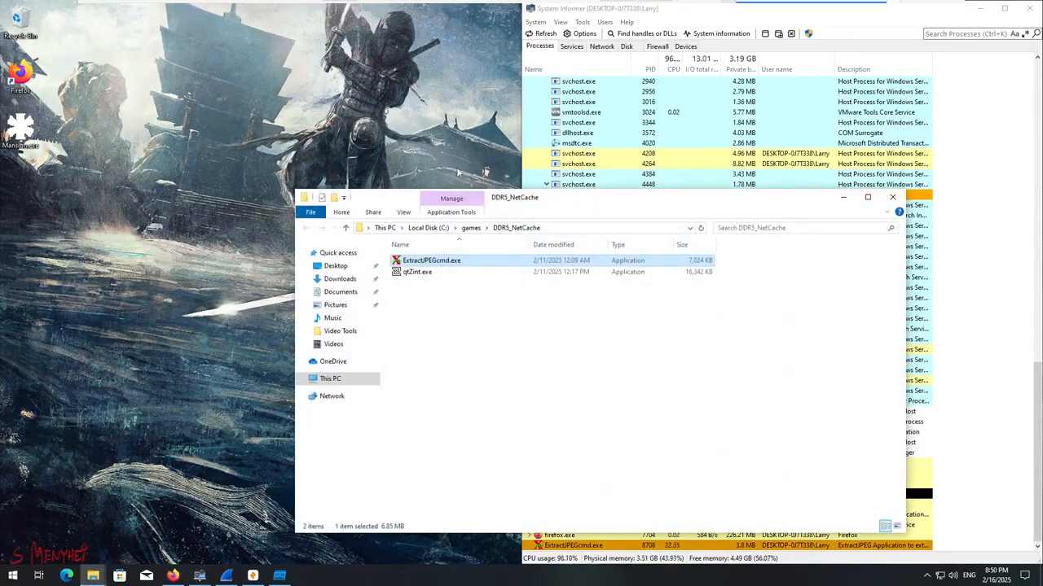
pyautogui.moveTo(528, 208); pyautogui.dragTo(256, 98)
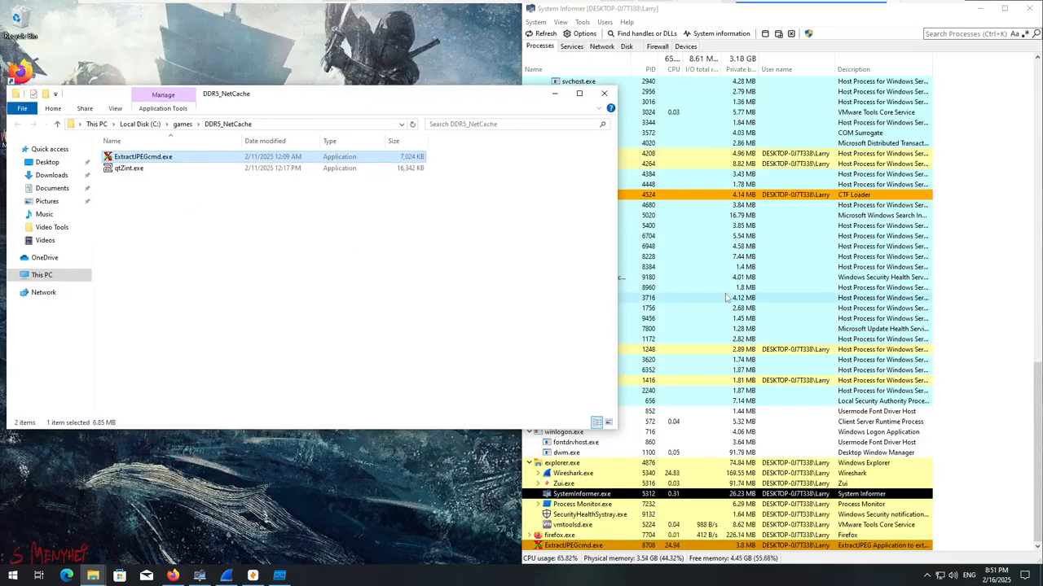
pyautogui.moveTo(123, 200); pyautogui.dragTo(163, 203)
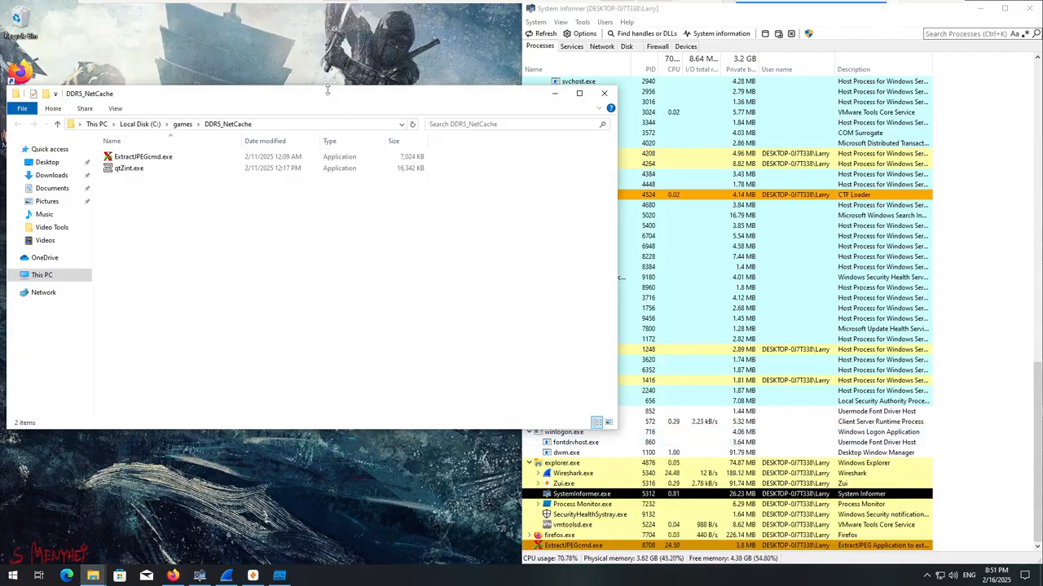
# Move the DDR5_NetCache folder window over the process list, take Firefox out of full-screen mode and minimize it.
pyautogui.moveTo(328, 91); pyautogui.dragTo(306, 83)
pyautogui.moveTo(242, 89); pyautogui.dragTo(767, 89)
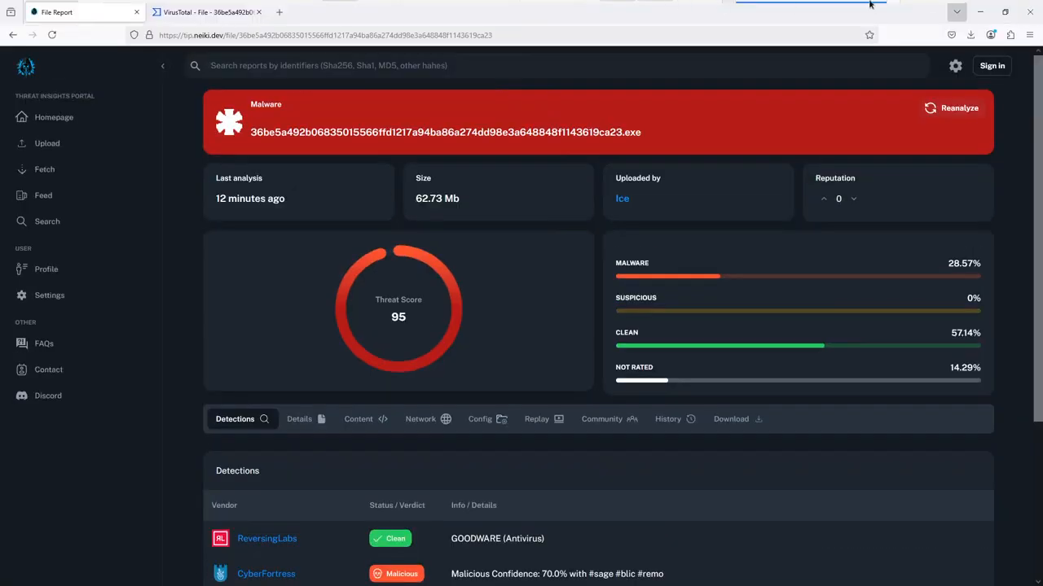
pyautogui.press('F11')
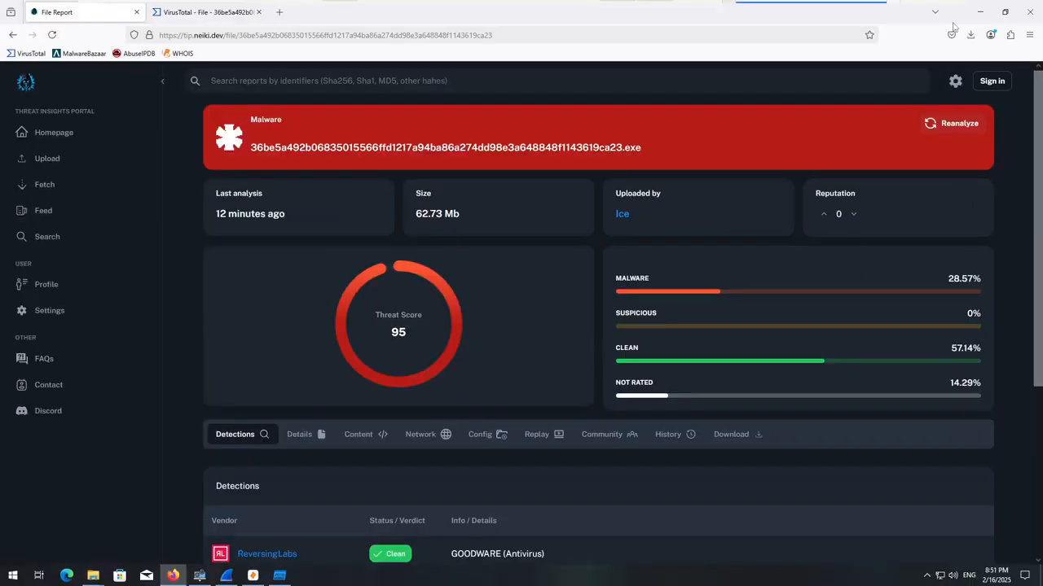
pyautogui.click(980, 11)
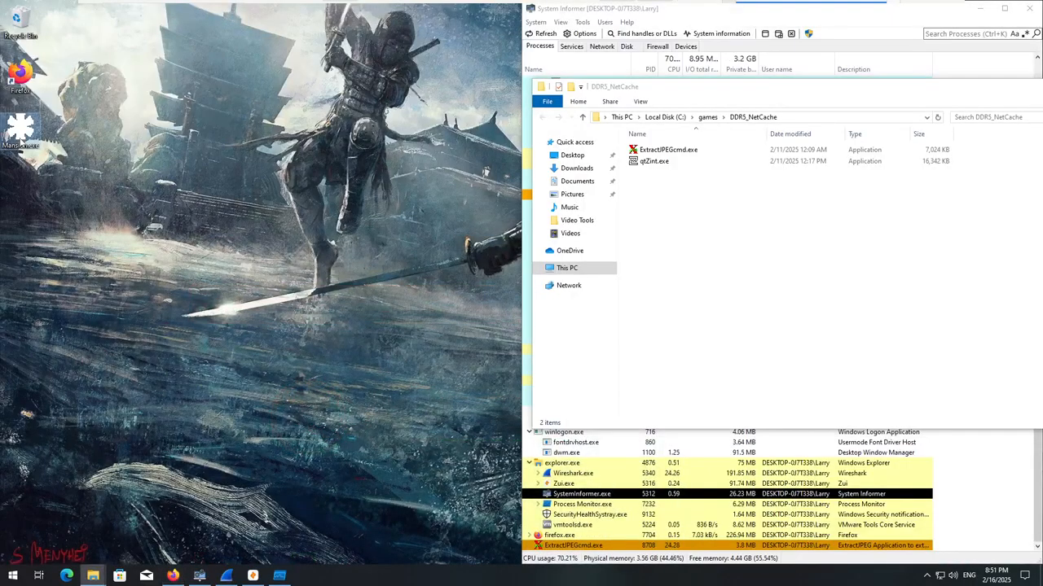
# Dismiss the Mansion.exe options, move the DDR5_NetCache window toward the centre and minimize it to uncover the process list.
pyautogui.rightClick(20, 140)
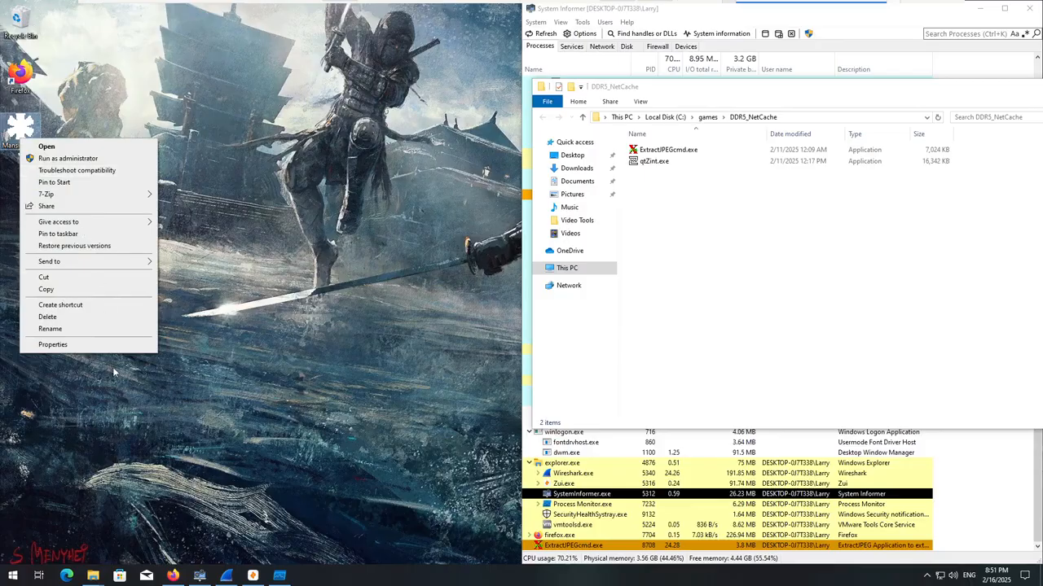
pyautogui.click(348, 435)
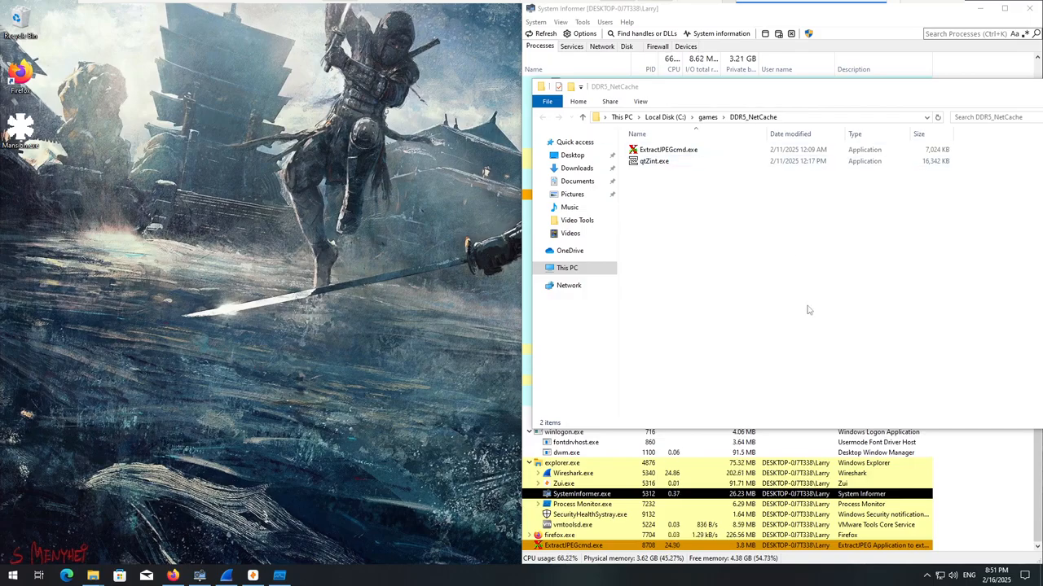
pyautogui.click(809, 92)
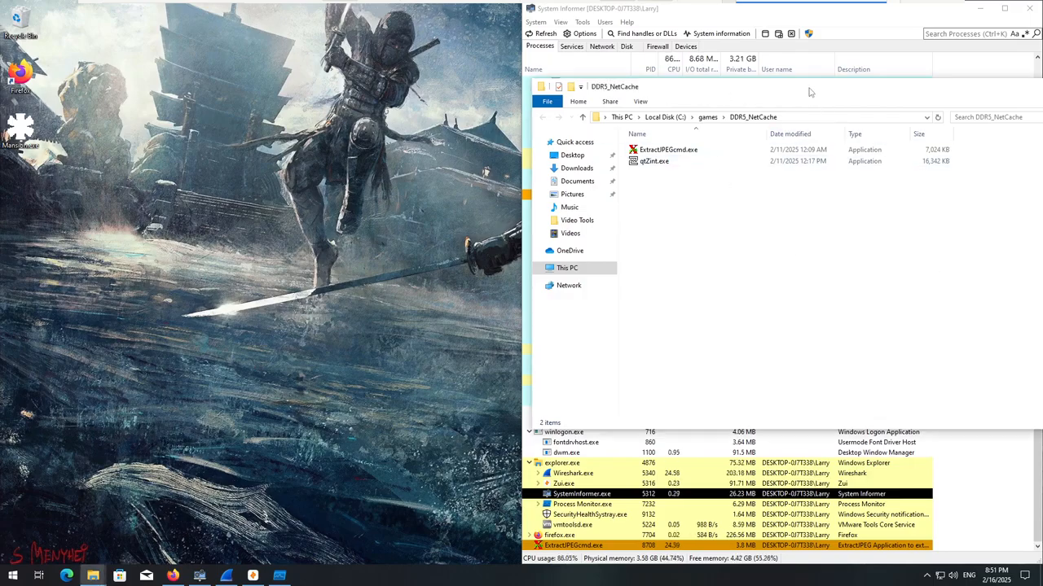
pyautogui.moveTo(802, 81); pyautogui.dragTo(554, 105)
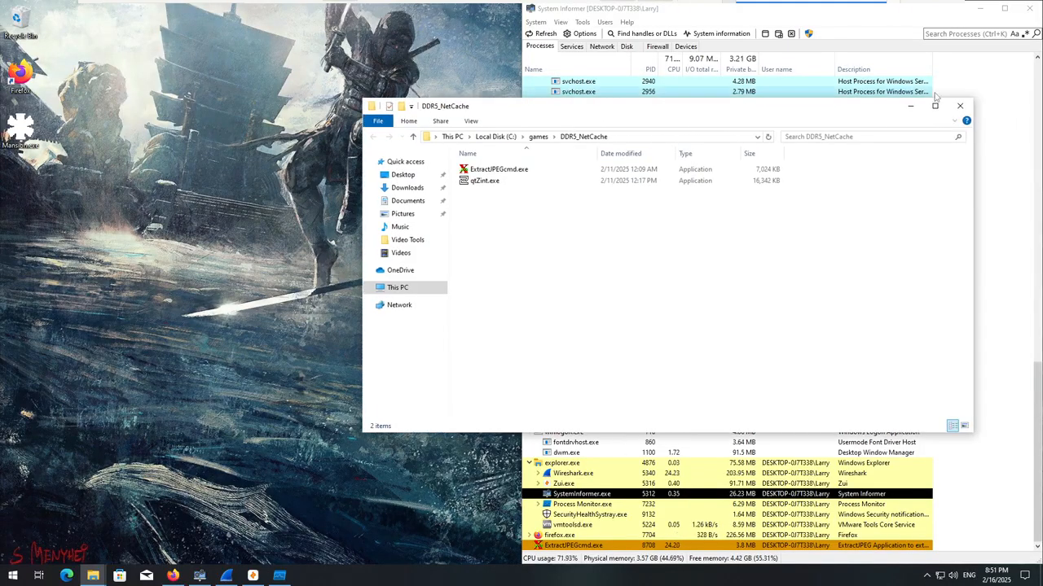
pyautogui.click(910, 107)
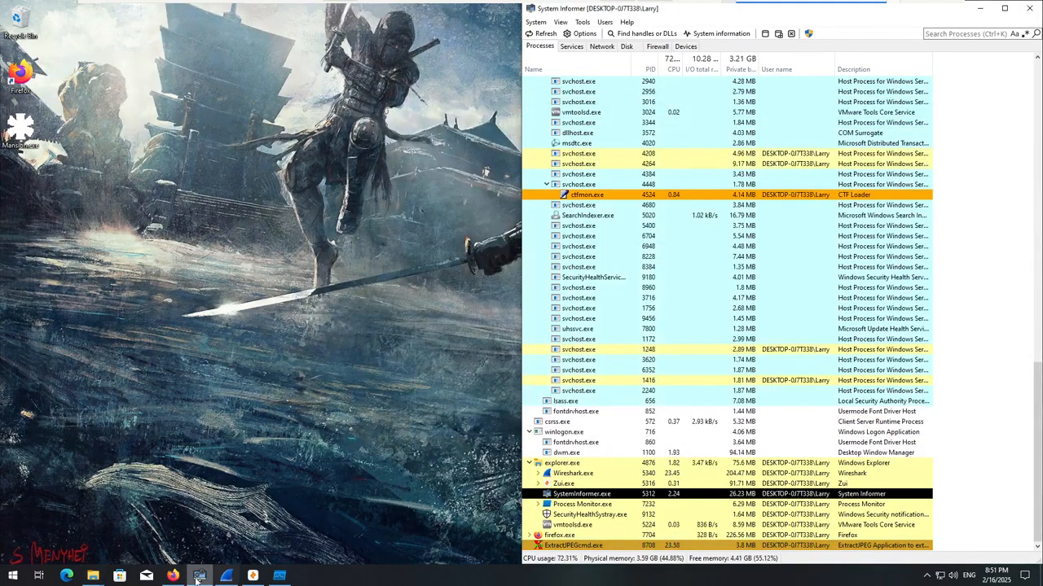
# Place the VirusTotal browser window beside the DDR5_NetCache folder and upload ExtractJPEGcmd.exe for scanning.
pyautogui.click(182, 576)
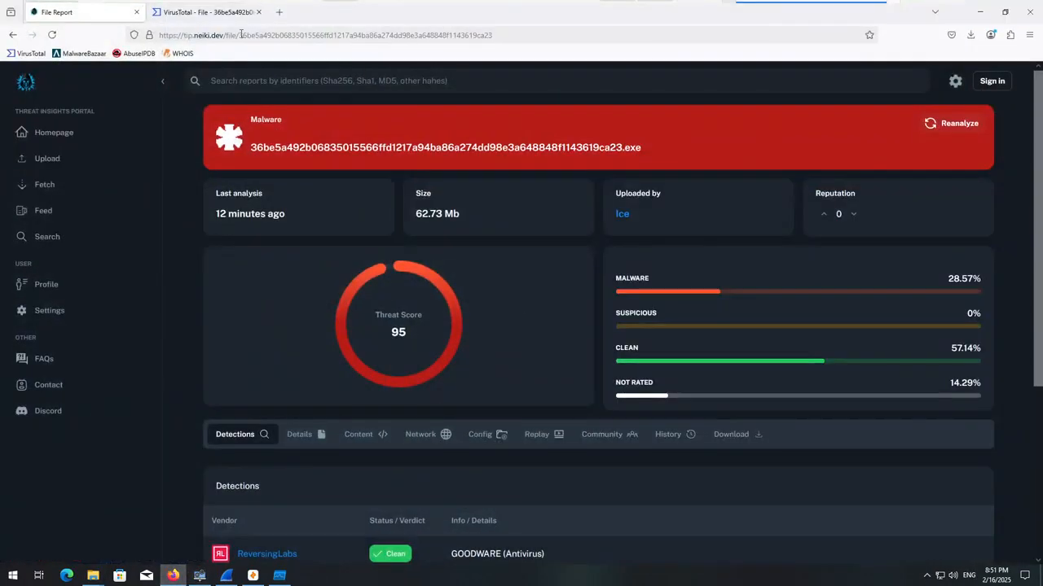
pyautogui.click(208, 12)
pyautogui.moveTo(346, 18); pyautogui.dragTo(253, 78)
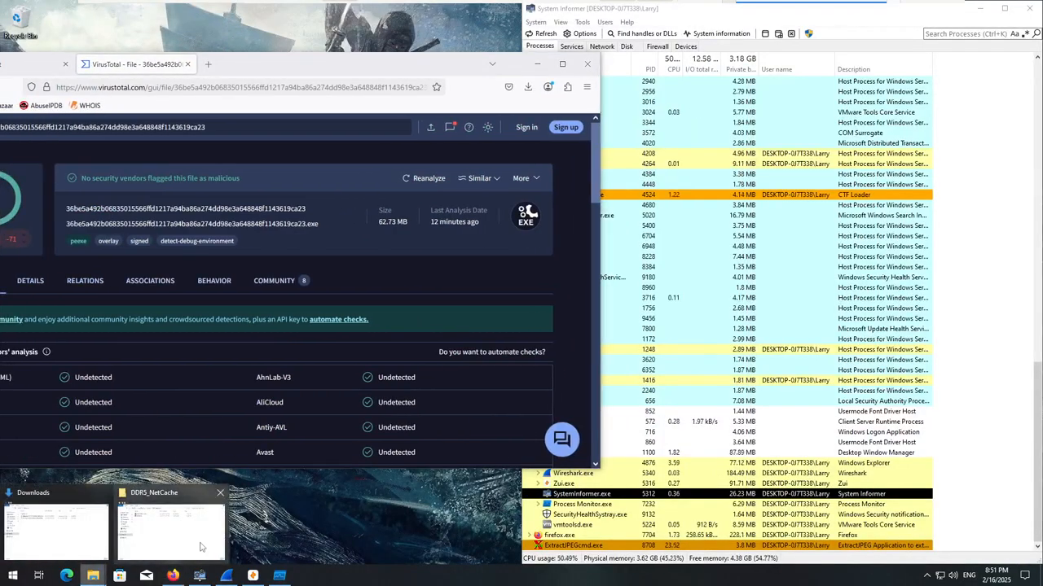
pyautogui.click(171, 526)
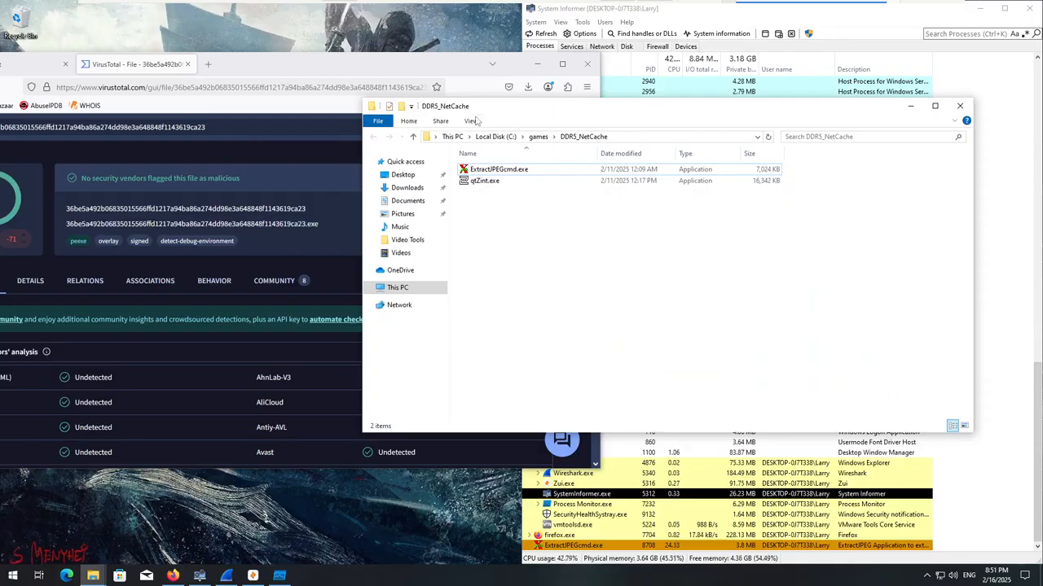
pyautogui.moveTo(479, 112); pyautogui.dragTo(691, 112)
pyautogui.moveTo(707, 169); pyautogui.dragTo(369, 253)
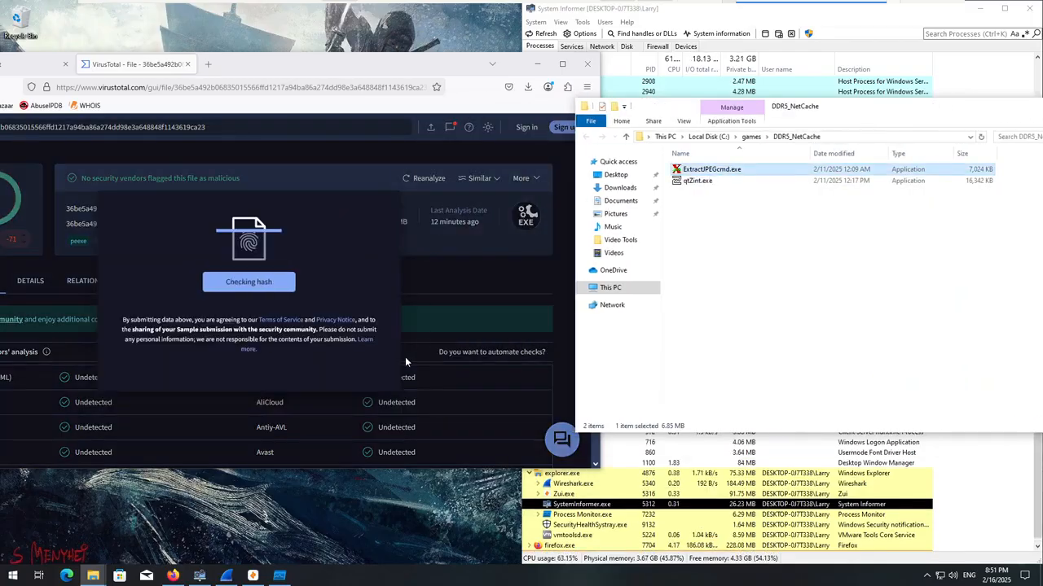
pyautogui.click(231, 295)
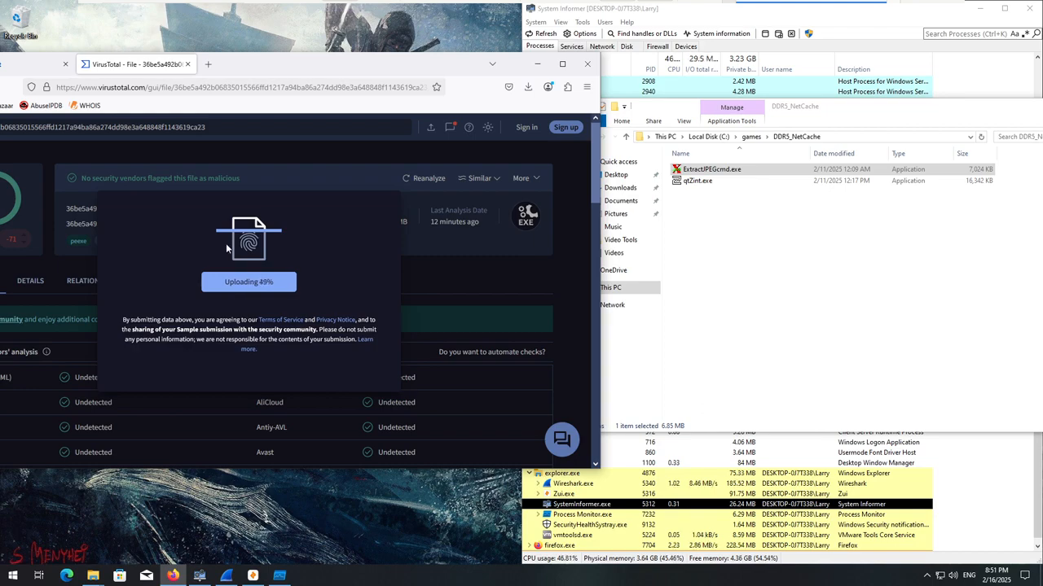
# Duplicate the VirusTotal tab and upload qtZint.exe from the DDR5_NetCache folder in the new one.
pyautogui.rightClick(133, 70)
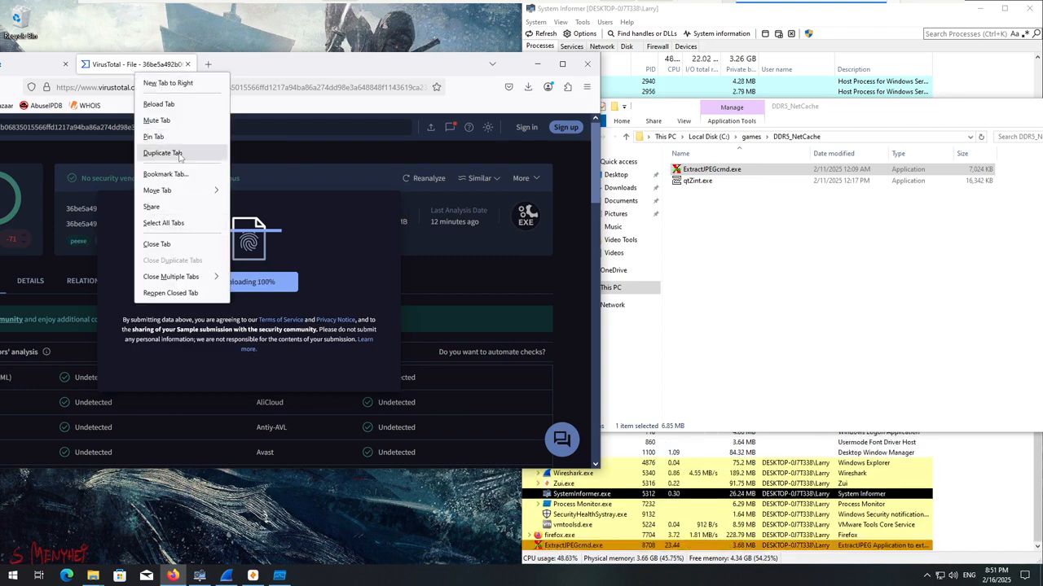
pyautogui.click(179, 153)
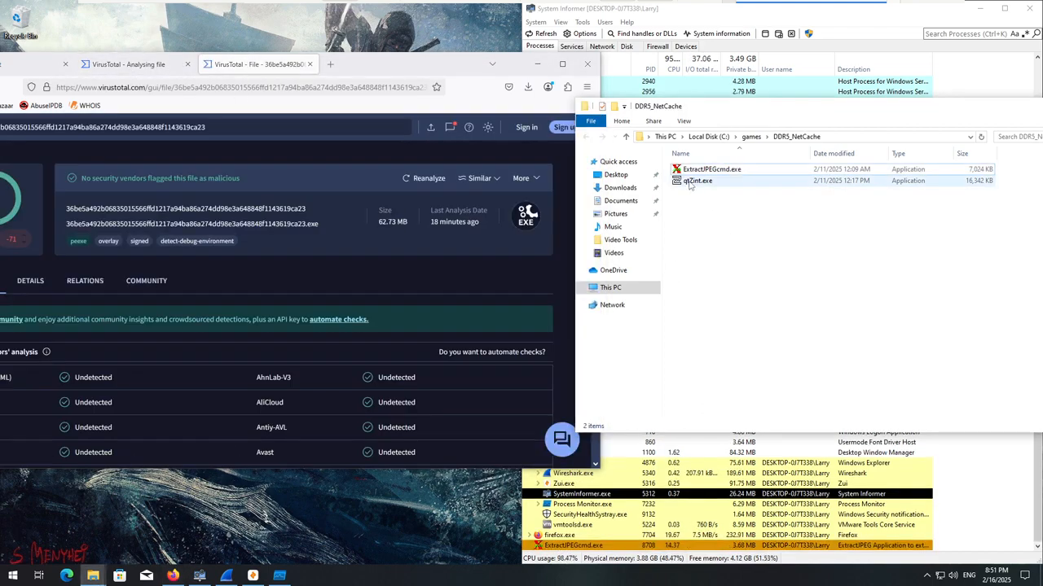
pyautogui.moveTo(697, 180); pyautogui.dragTo(269, 284)
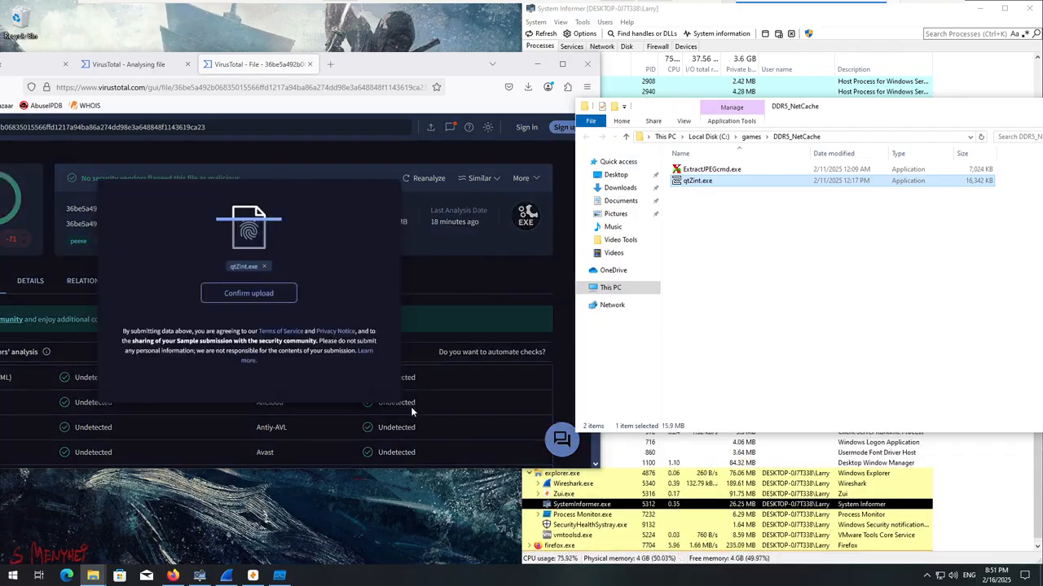
pyautogui.click(248, 295)
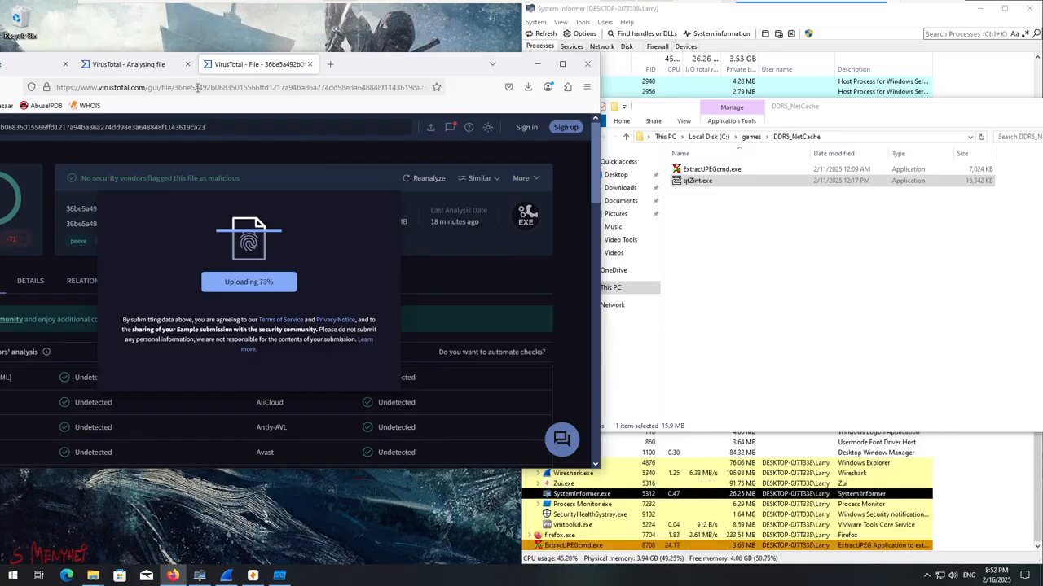
# Check the VirusTotal analysis of ExtractJPEGcmd.exe, minimize Firefox and bring System Informer back to the front.
pyautogui.moveTo(369, 71); pyautogui.dragTo(464, 60)
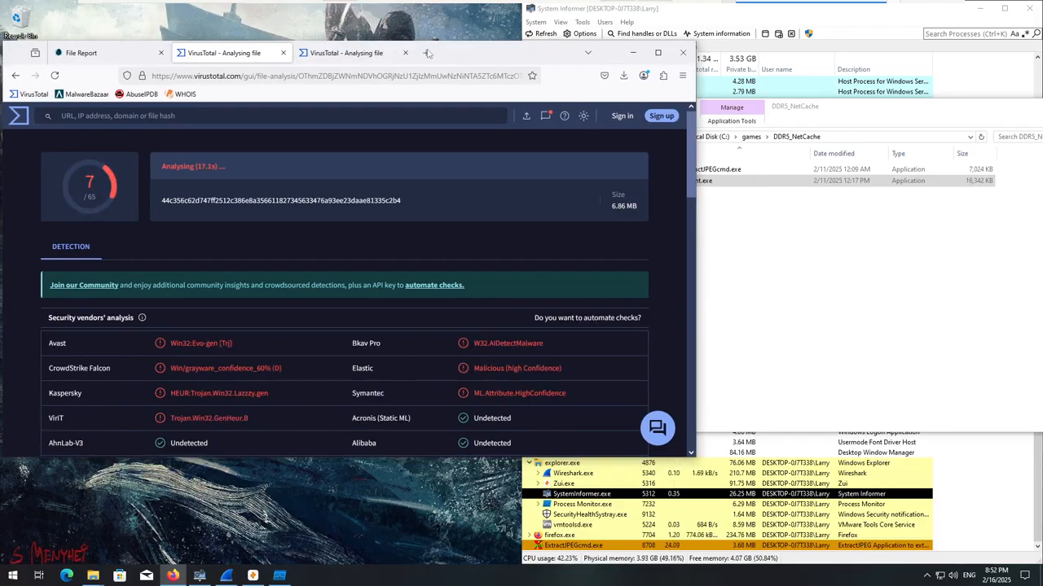
pyautogui.click(633, 52)
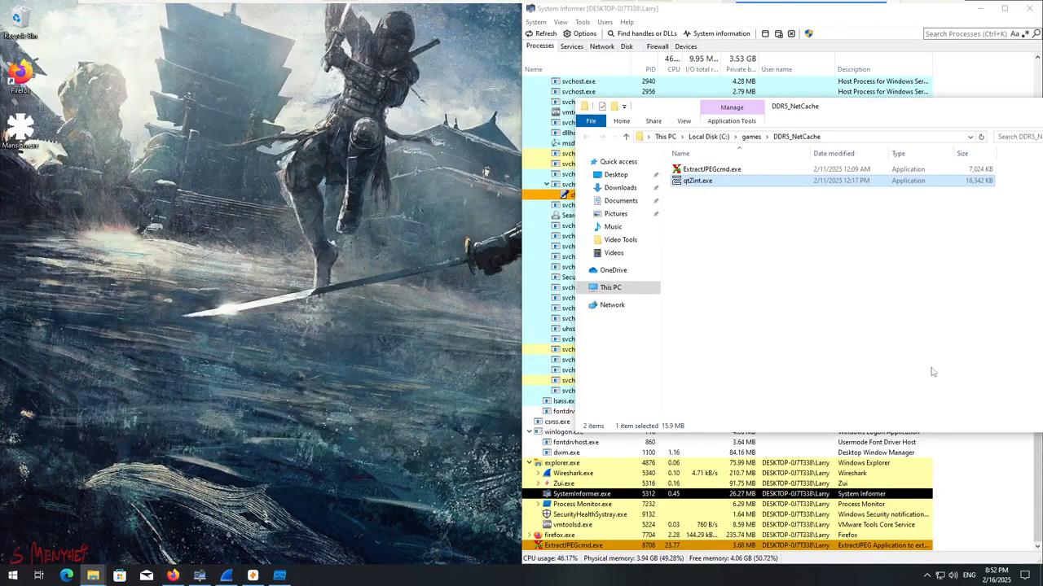
pyautogui.click(974, 470)
# Switch to Wireshark, move its window clear of System Informer and maximize the Ethernet0 capture.
pyautogui.click(227, 576)
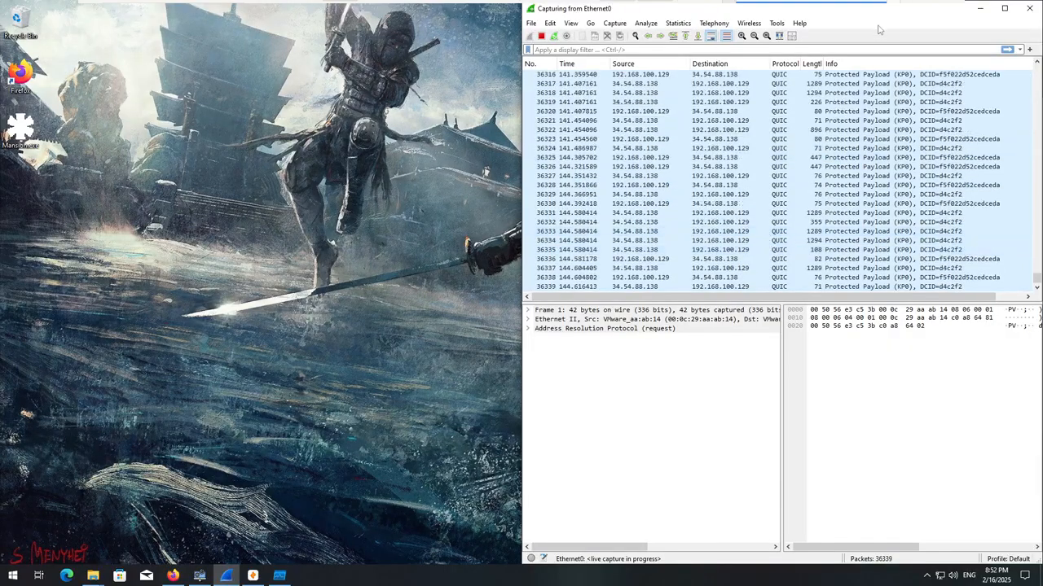
pyautogui.moveTo(904, 18); pyautogui.dragTo(368, 128)
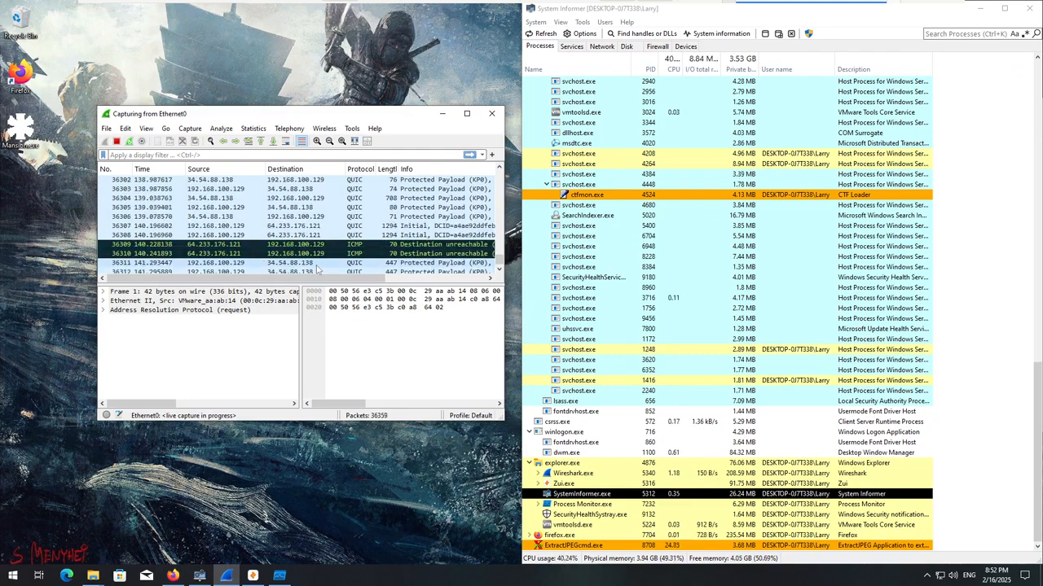
pyautogui.click(466, 113)
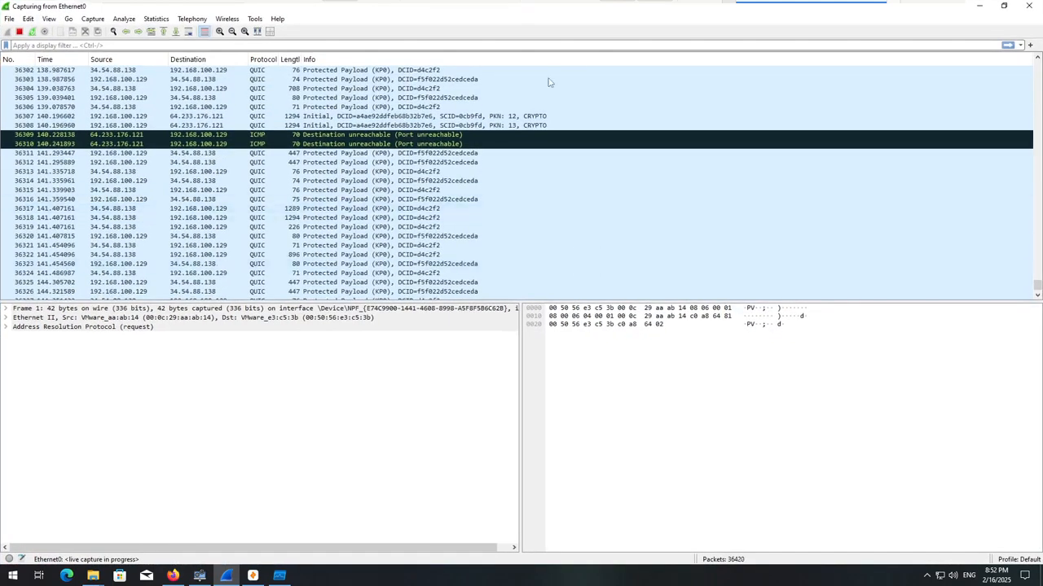
# Examine the captured traffic with 64.233.176.121, including the details of TLS packets 36146 and 36157.
pyautogui.scroll(20, 570, 203)
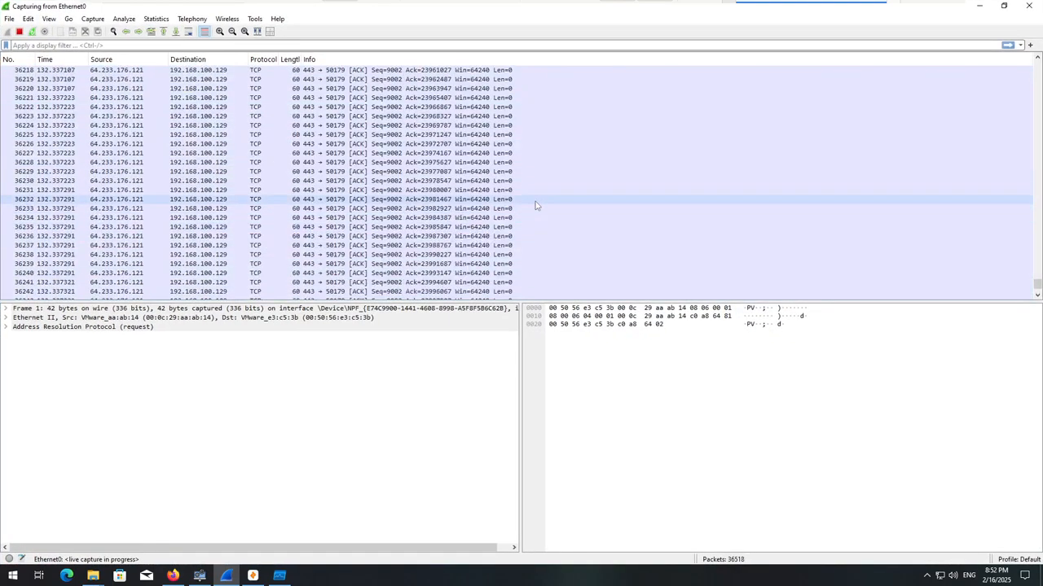
pyautogui.scroll(10, 594, 247)
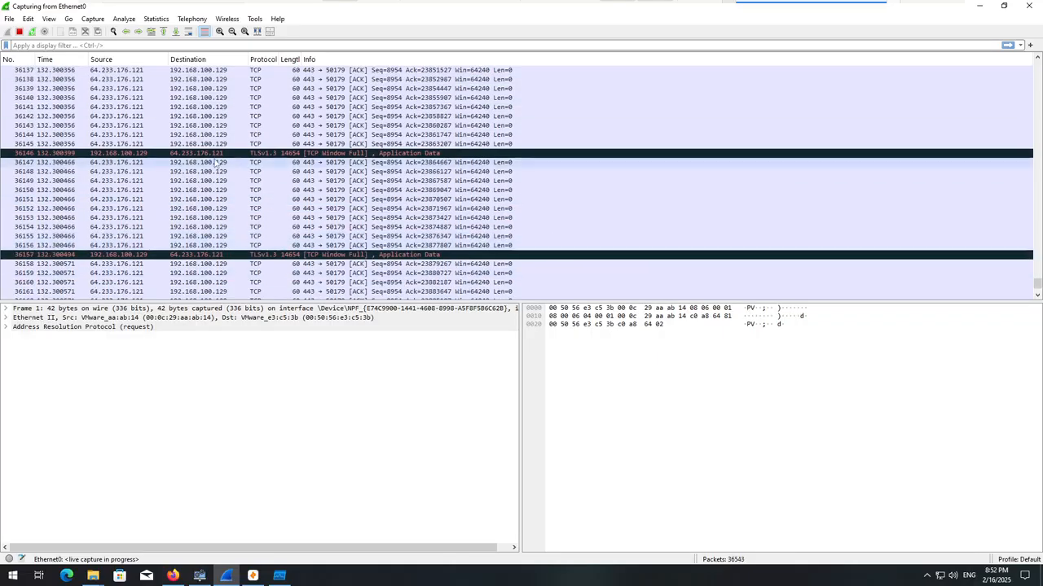
pyautogui.click(218, 155)
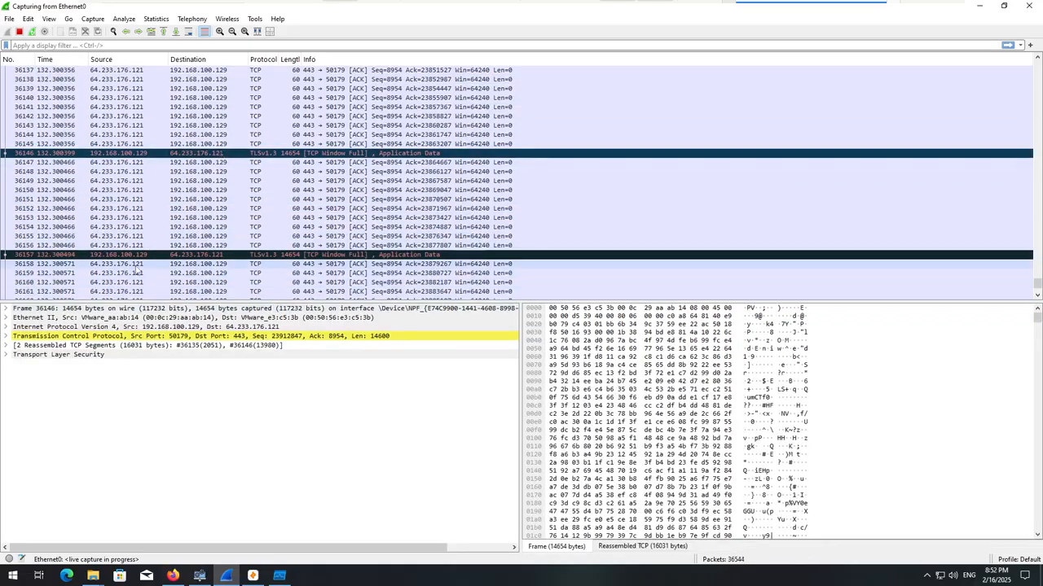
pyautogui.click(181, 255)
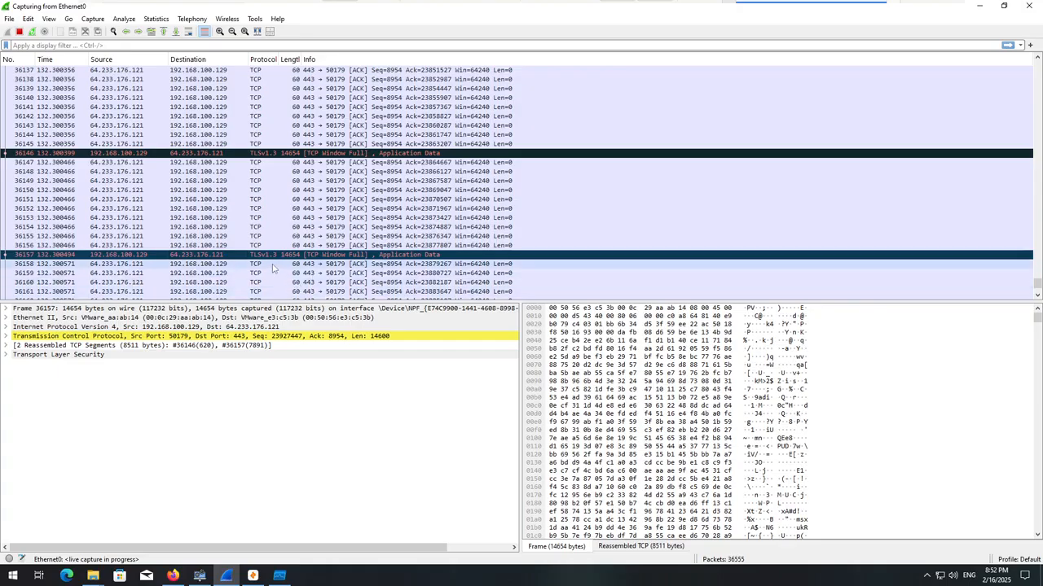
pyautogui.scroll(8, 244, 218)
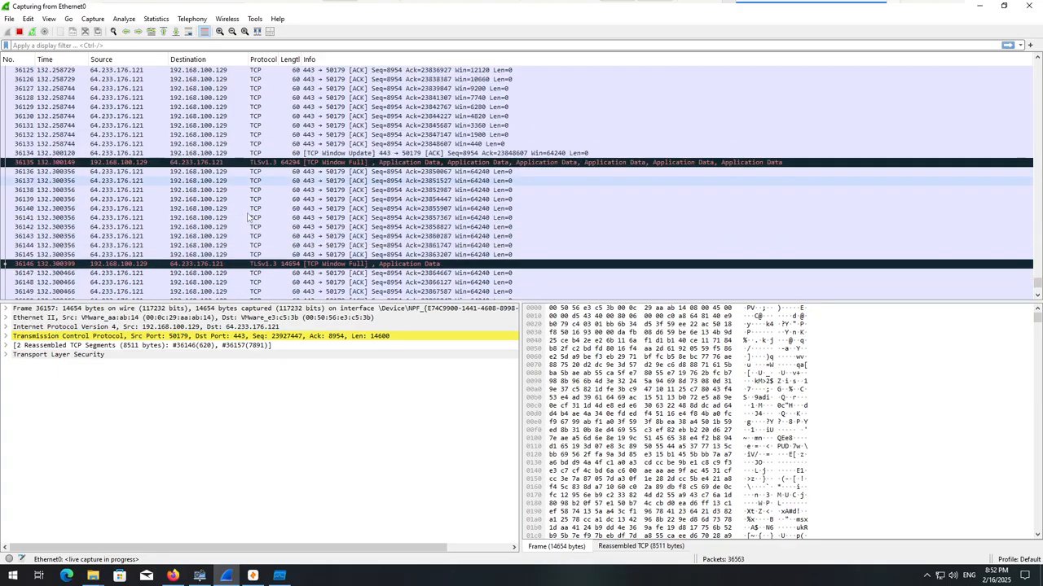
pyautogui.scroll(20, 253, 220)
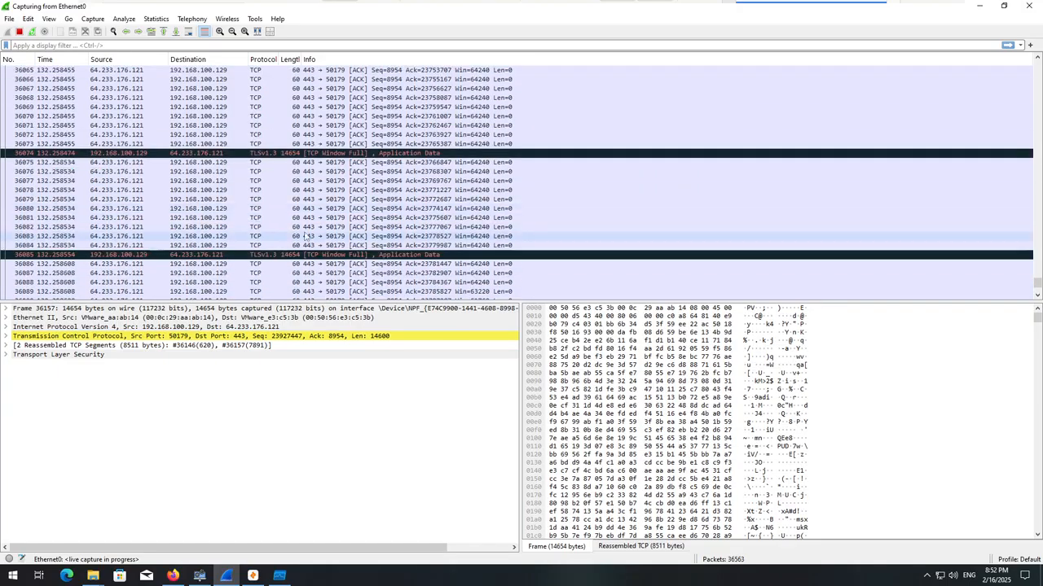
pyautogui.scroll(20, 278, 216)
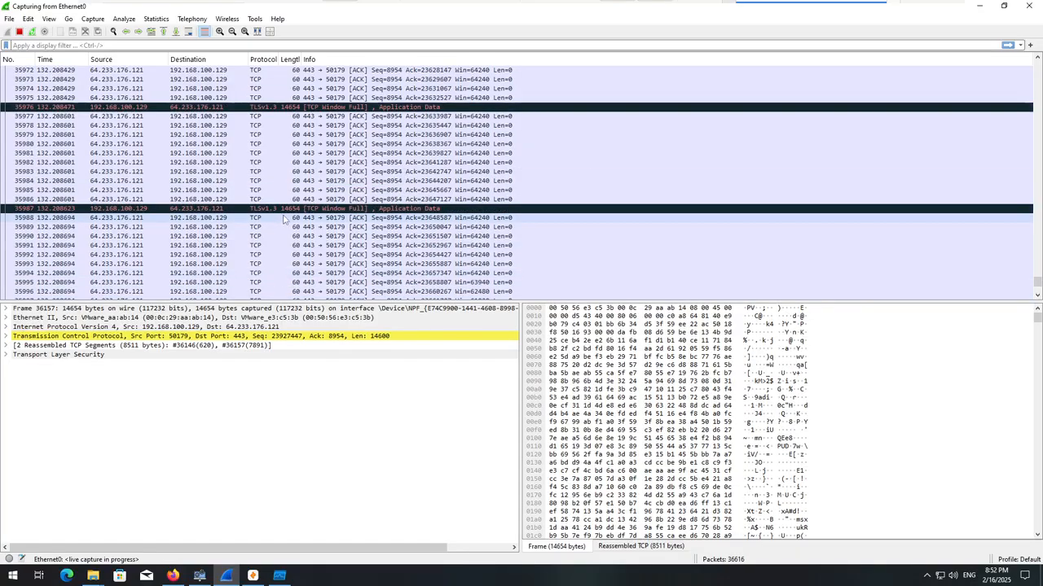
pyautogui.scroll(20, 277, 210)
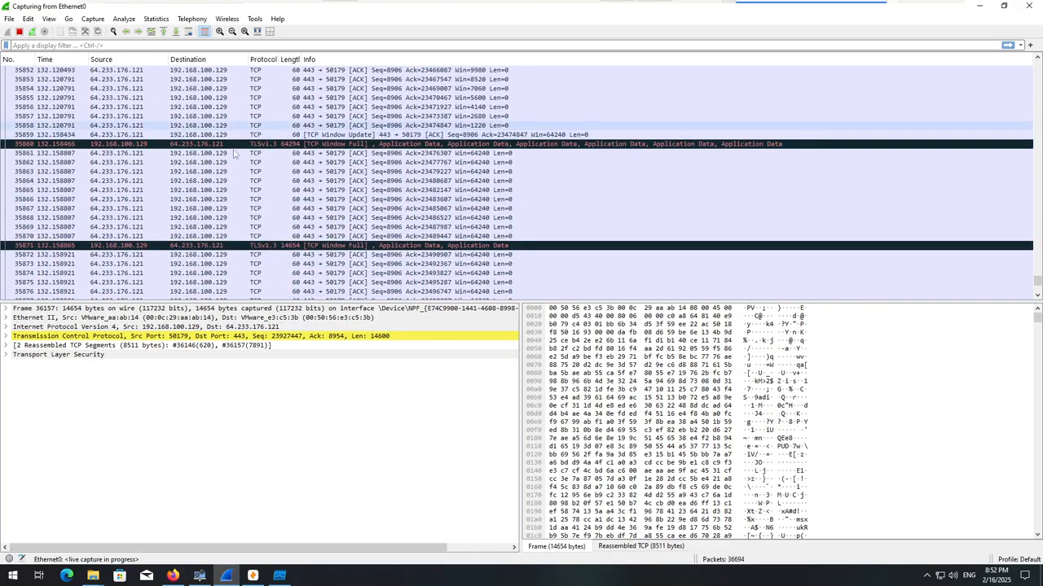
pyautogui.scroll(10, 149, 144)
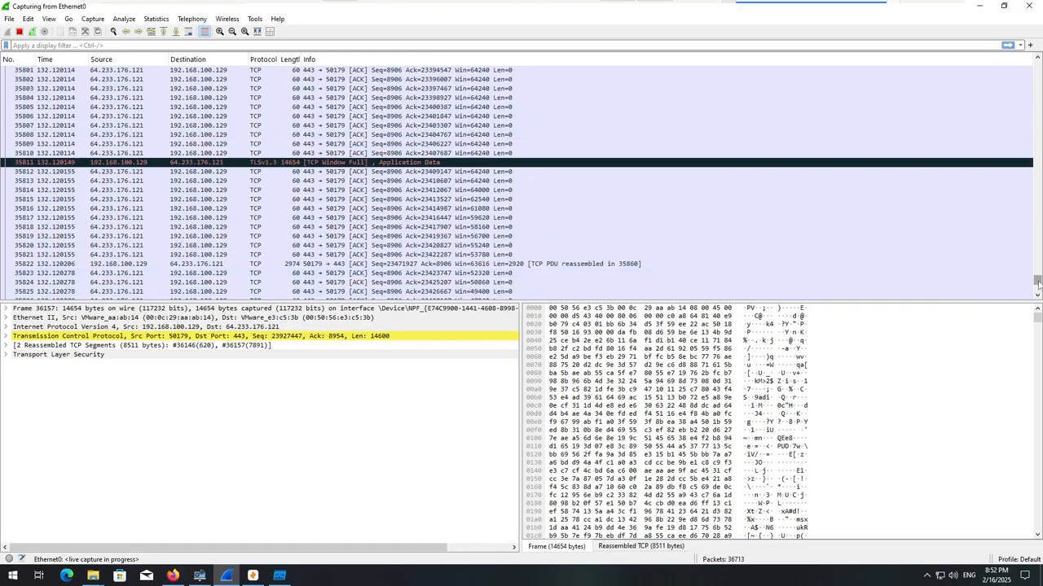
# Examine the earlier port 80 packets exchanged with 95.216.224.46, from about 30 seconds into the capture.
pyautogui.moveTo(1037, 281); pyautogui.dragTo(1007, 141)
pyautogui.scroll(-20, 566, 210)
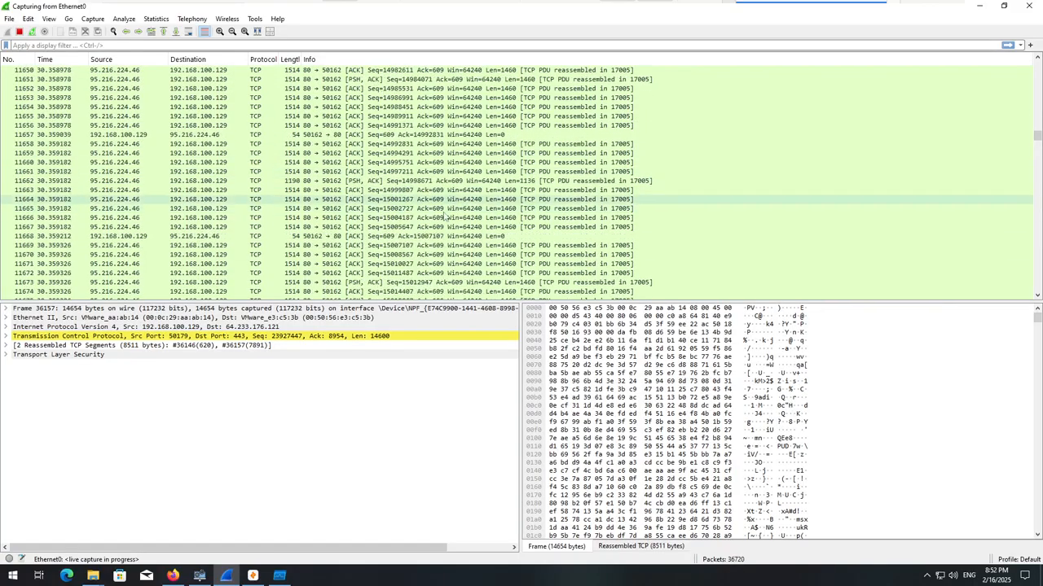
pyautogui.scroll(-20, 477, 240)
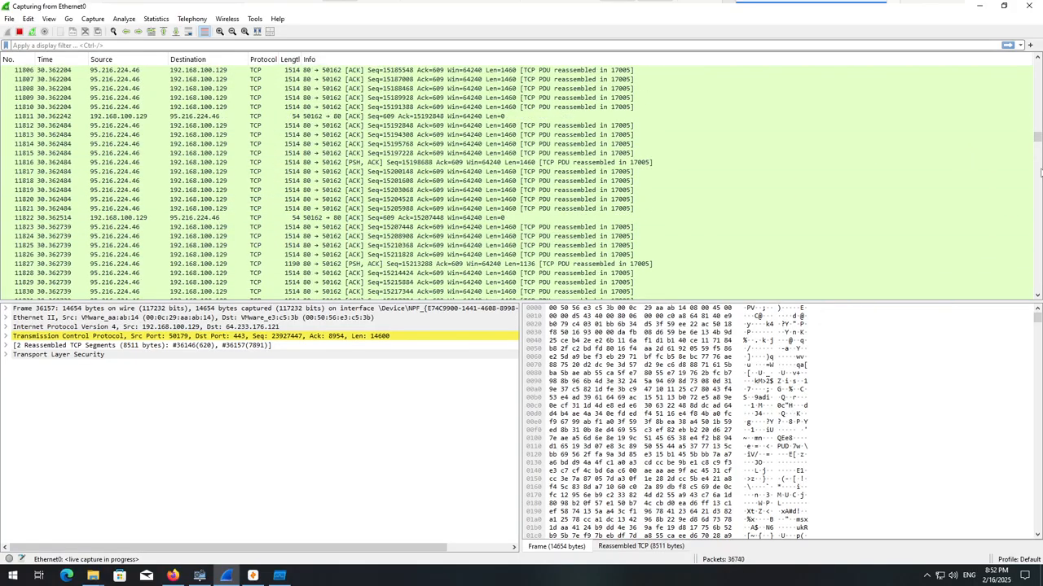
pyautogui.moveTo(1037, 143); pyautogui.dragTo(1035, 144)
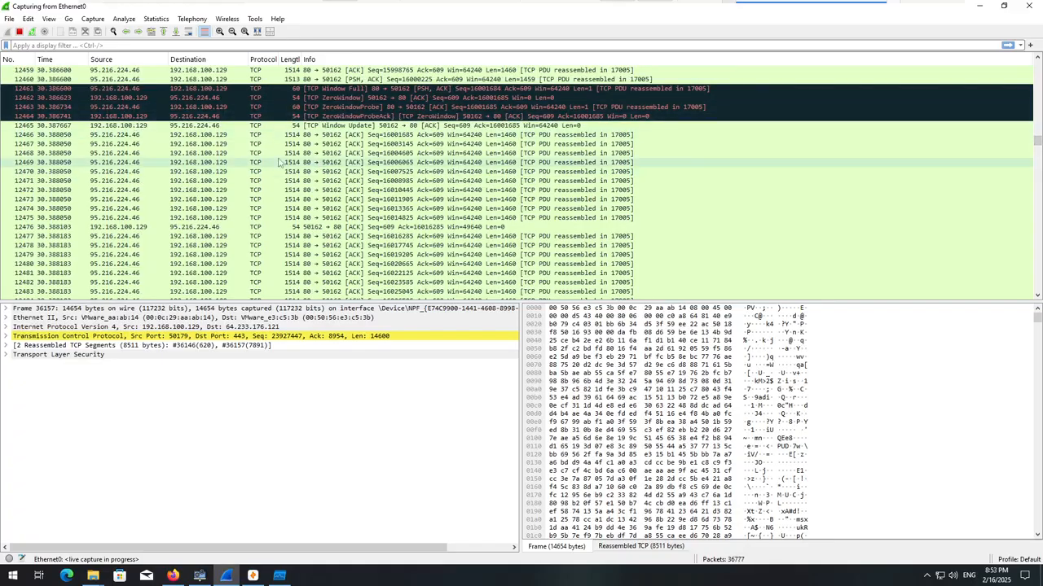
pyautogui.scroll(-15, 278, 163)
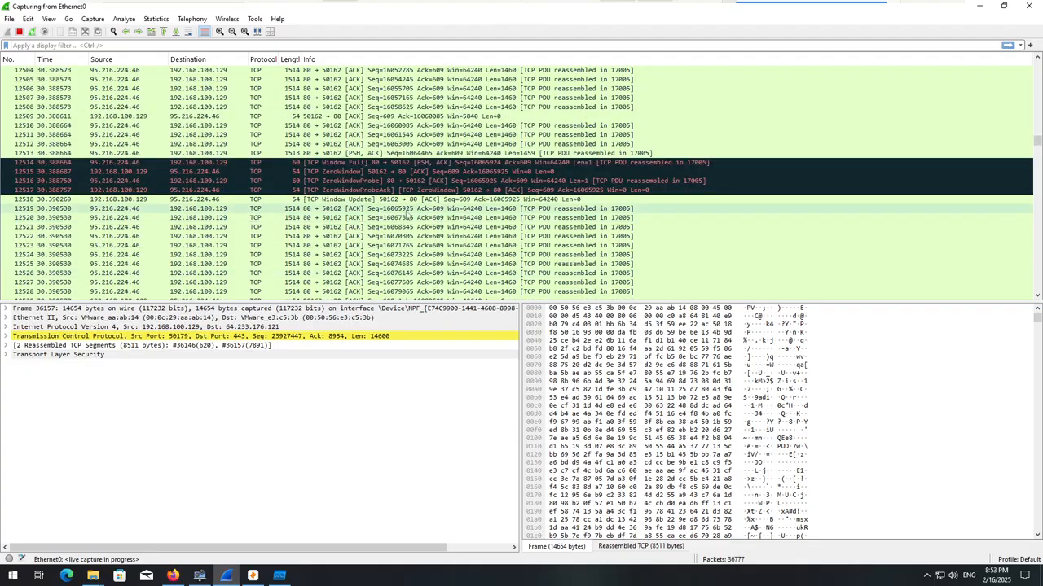
# Minimize Wireshark, bring the DDR5_NetCache folder window to the front and move it further into view.
pyautogui.scroll(-20, 407, 216)
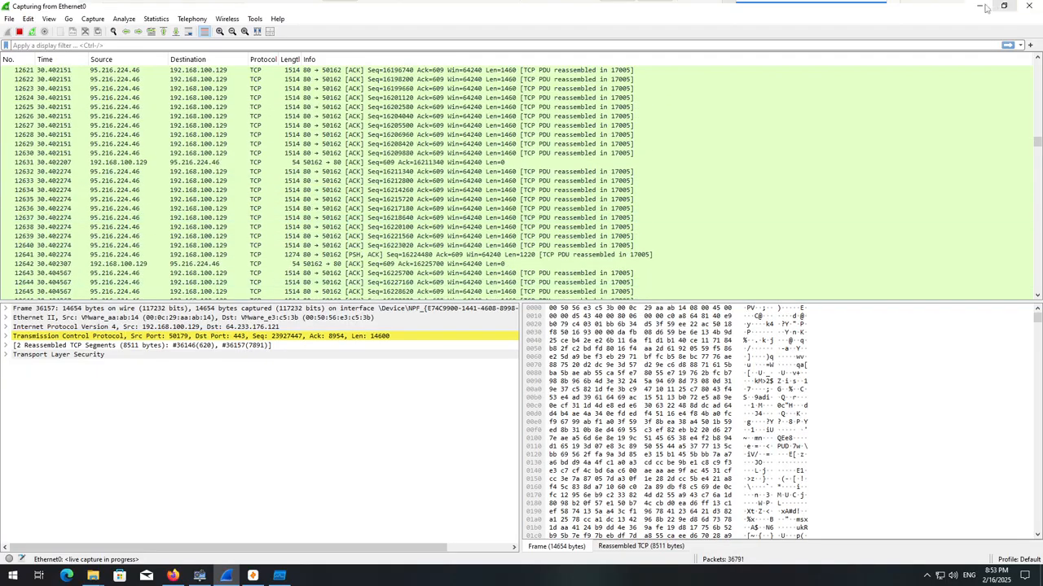
pyautogui.click(982, 7)
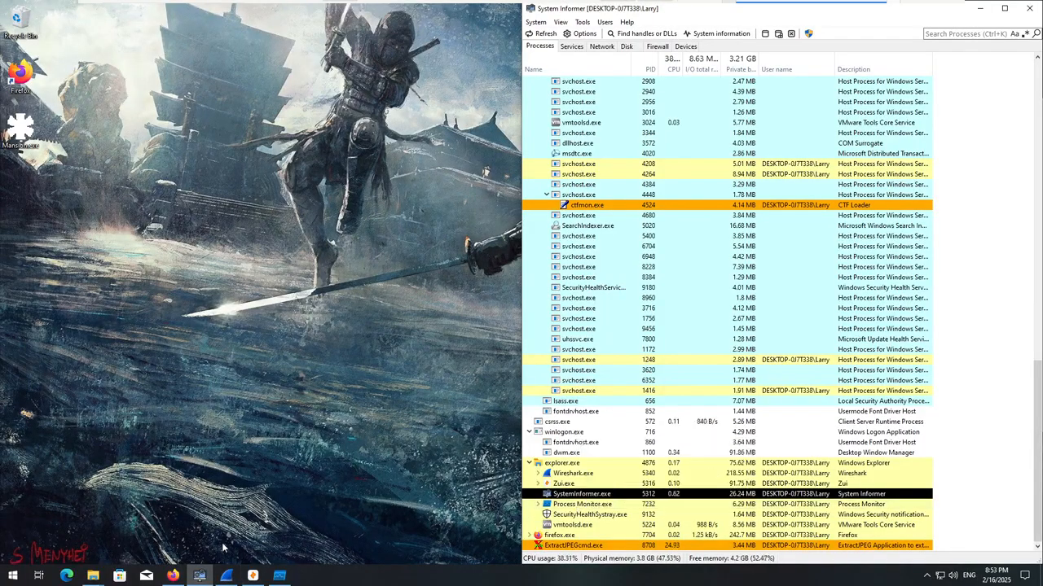
pyautogui.click(93, 575)
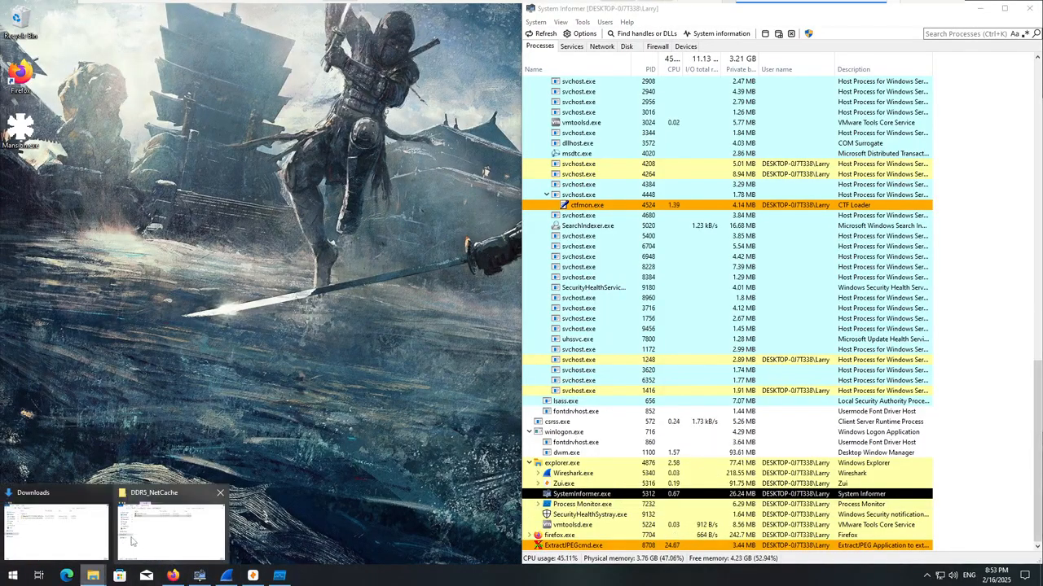
pyautogui.click(131, 541)
pyautogui.moveTo(843, 118); pyautogui.dragTo(676, 118)
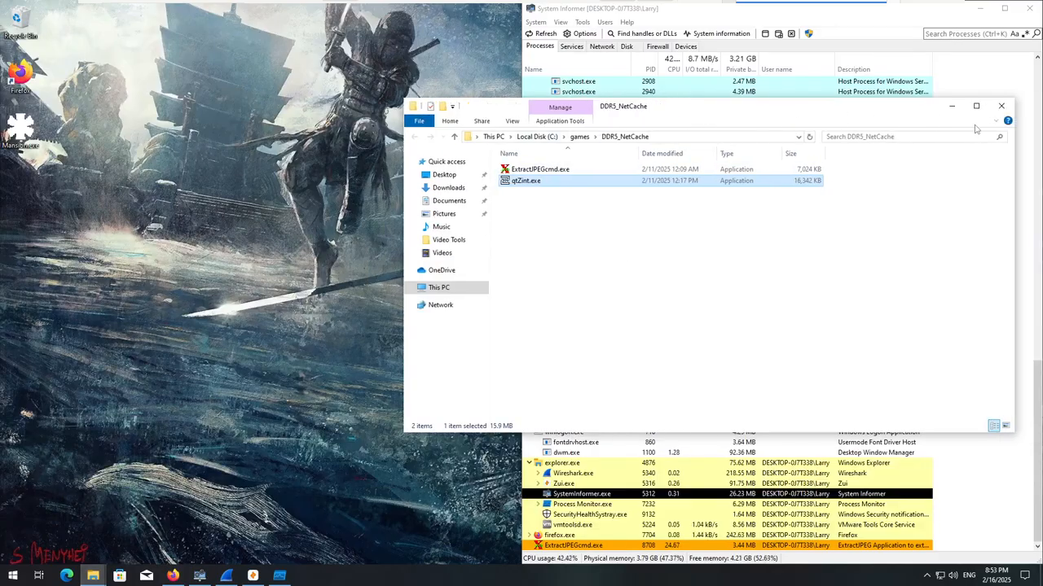
# Inspect the version details and digital signature of ExtractJPEGcmd.exe in its file properties.
pyautogui.rightClick(535, 171)
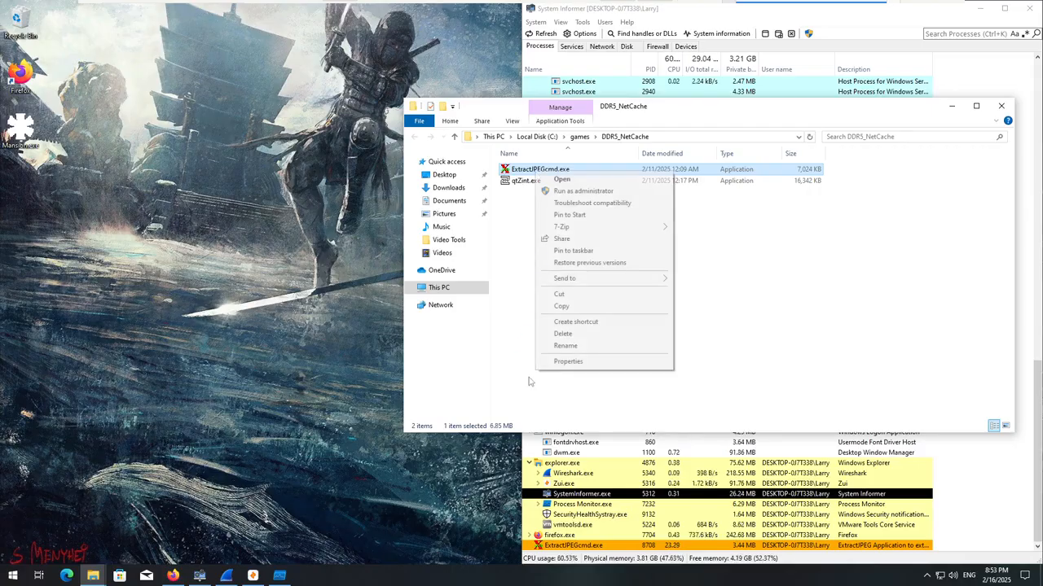
pyautogui.click(568, 361)
pyautogui.click(635, 198)
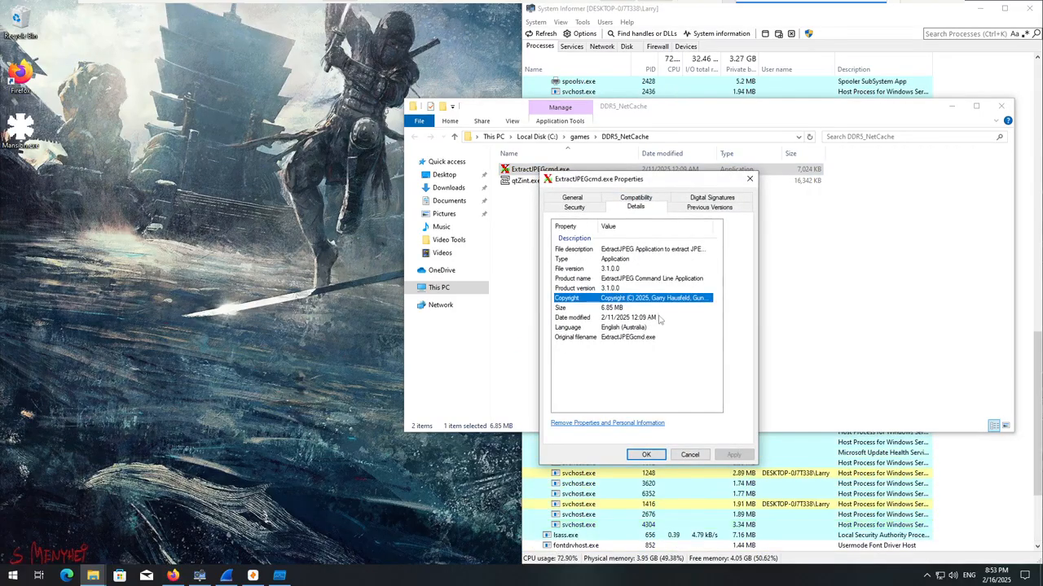
pyautogui.click(713, 199)
pyautogui.click(599, 255)
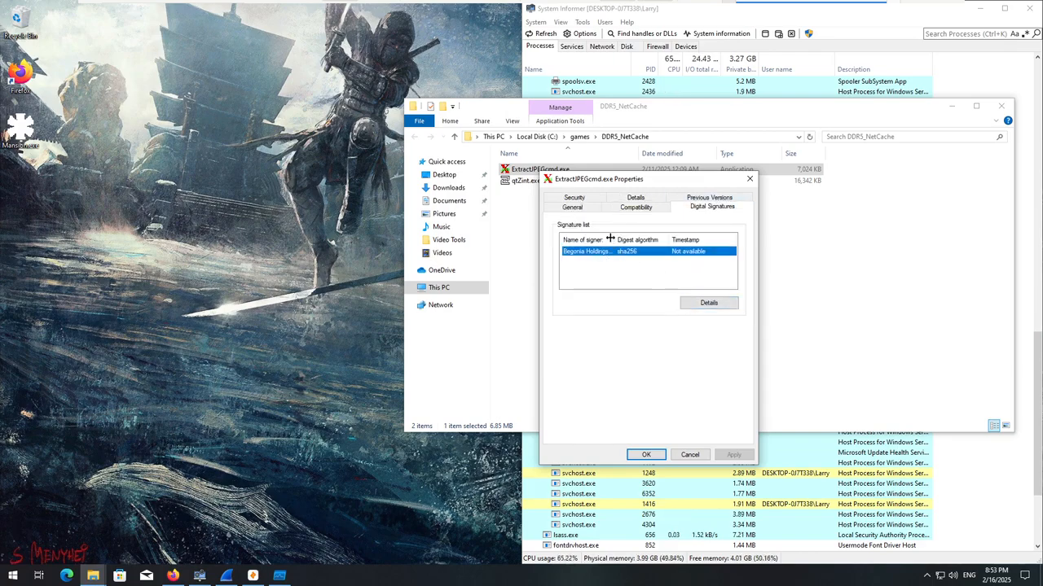
pyautogui.moveTo(614, 240); pyautogui.dragTo(647, 239)
pyautogui.click(707, 303)
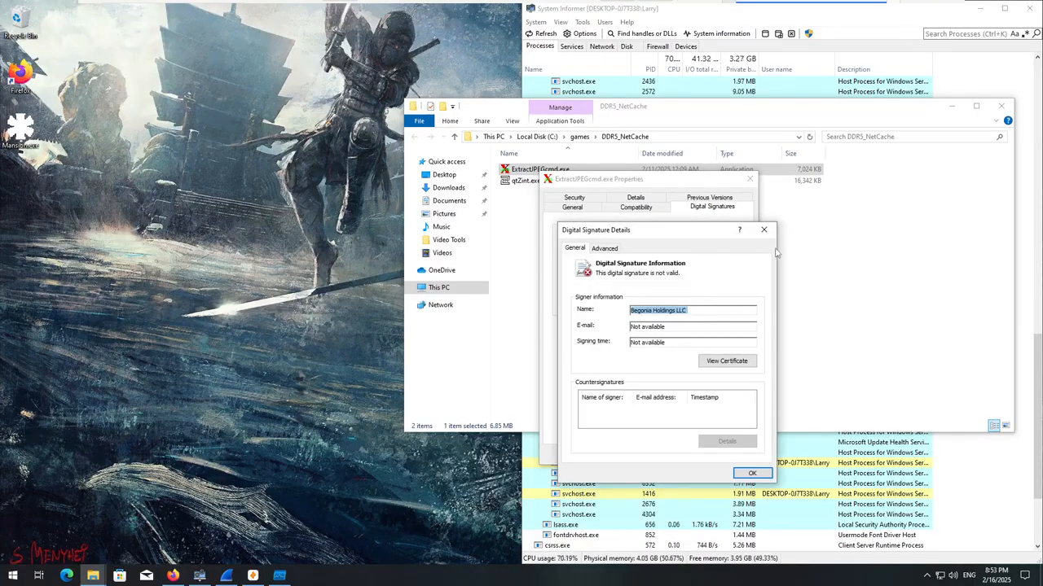
pyautogui.click(764, 231)
pyautogui.click(750, 179)
# Inspect the signer and signature details of qtZint.exe in its file properties.
pyautogui.click(525, 180)
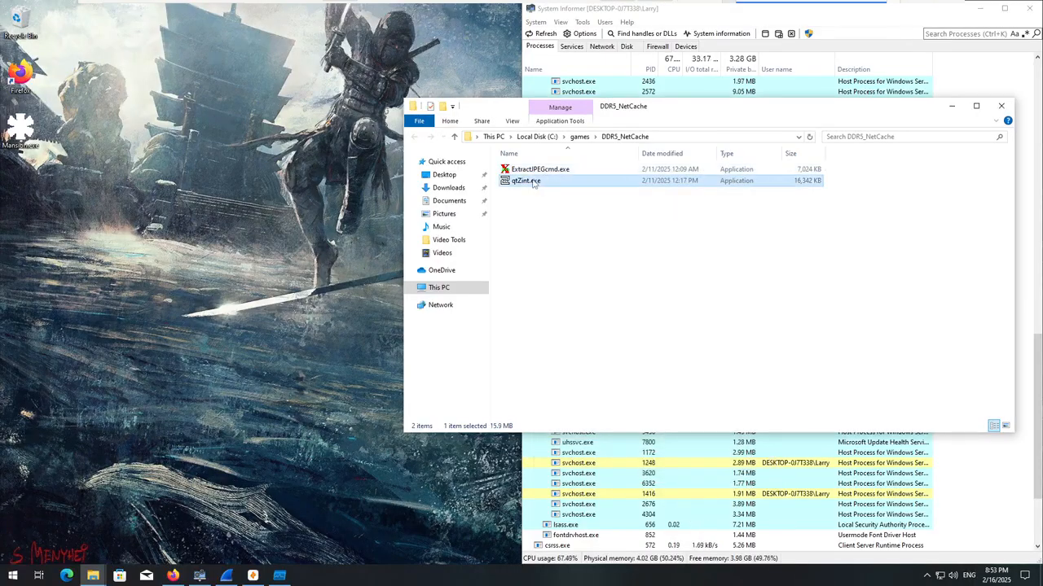
pyautogui.rightClick(534, 181)
pyautogui.click(568, 371)
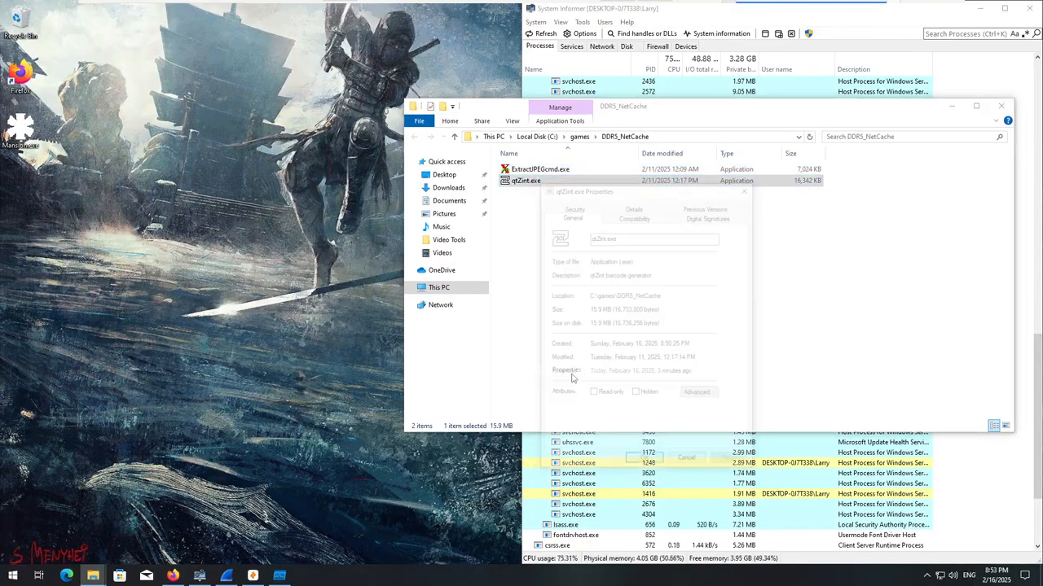
pyautogui.click(701, 216)
pyautogui.click(632, 259)
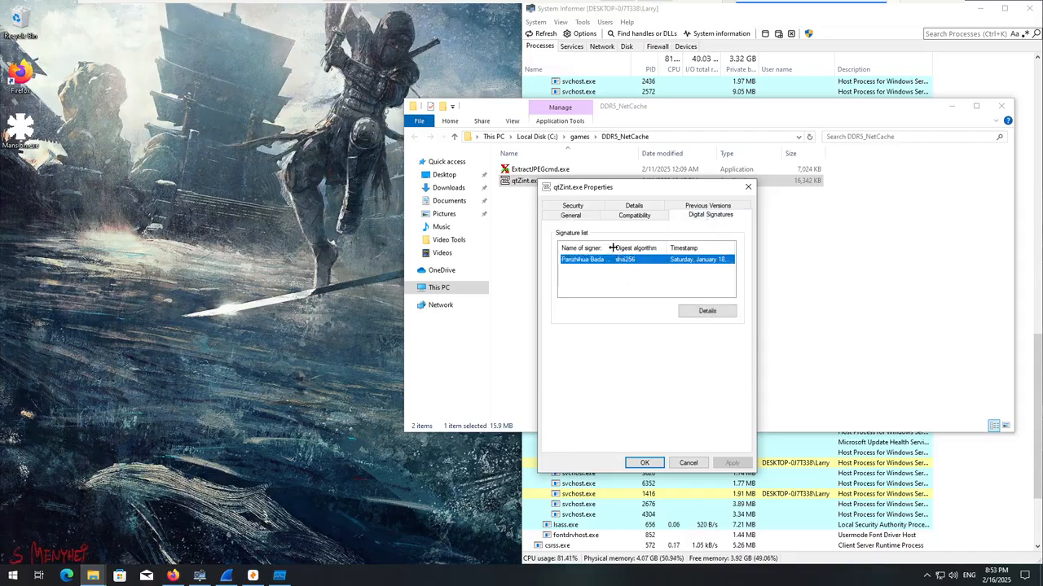
pyautogui.moveTo(612, 248)
pyautogui.mouseDown()
pyautogui.moveTo(674, 247)
pyautogui.moveTo(624, 252)
pyautogui.mouseUp()
pyautogui.click(704, 310)
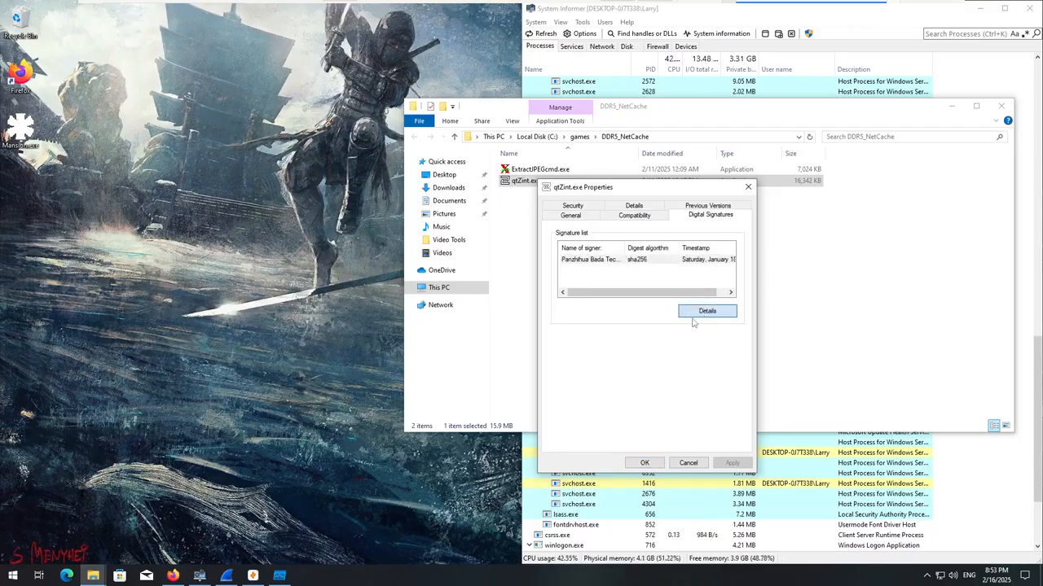
pyautogui.click(761, 238)
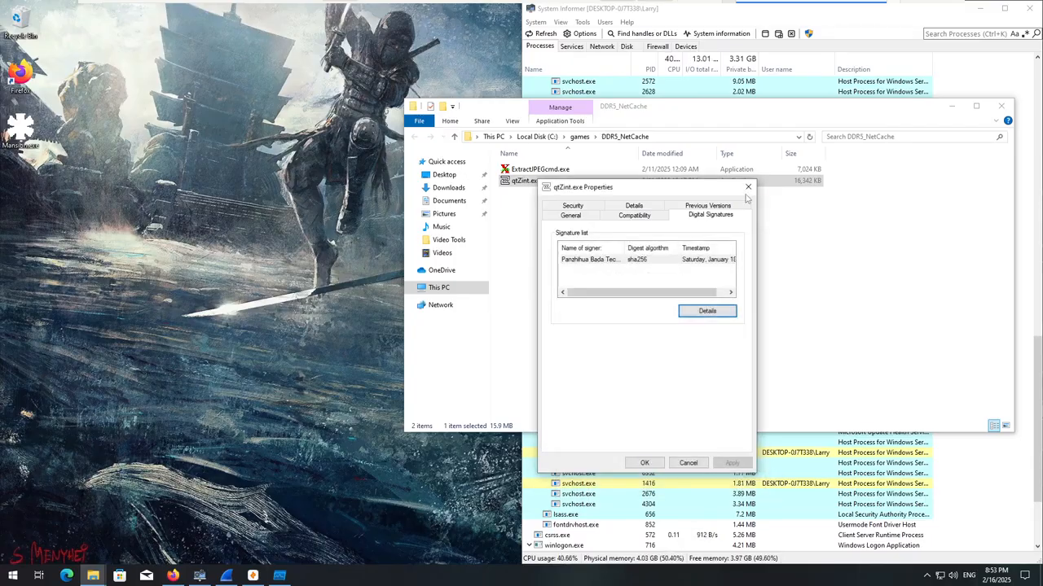
pyautogui.click(748, 186)
# Check the version and copyright details of qtZint.exe, close its properties and minimize the folder window.
pyautogui.rightClick(563, 183)
pyautogui.click(601, 376)
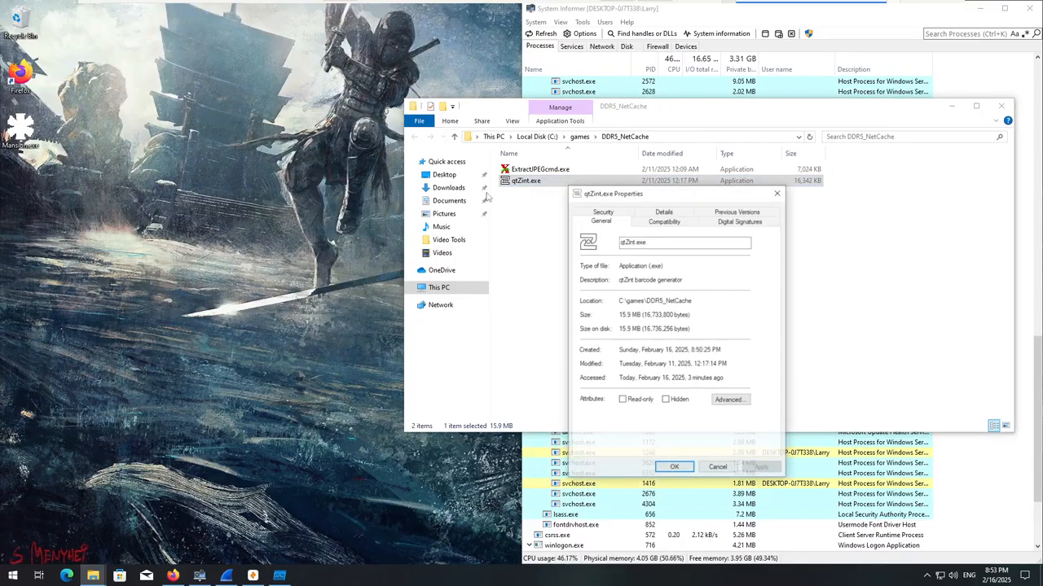
pyautogui.click(687, 217)
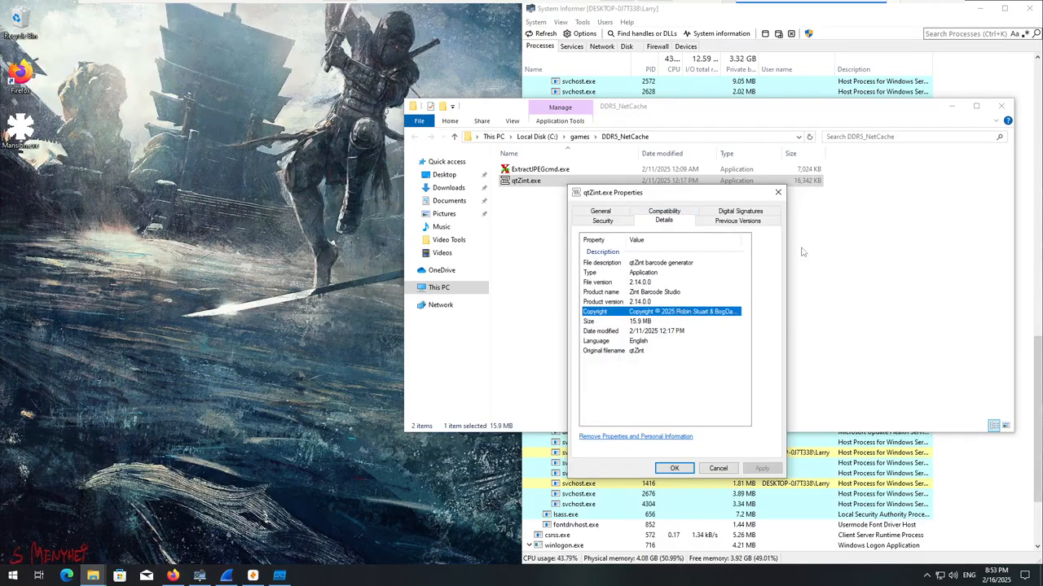
pyautogui.click(778, 193)
pyautogui.click(952, 106)
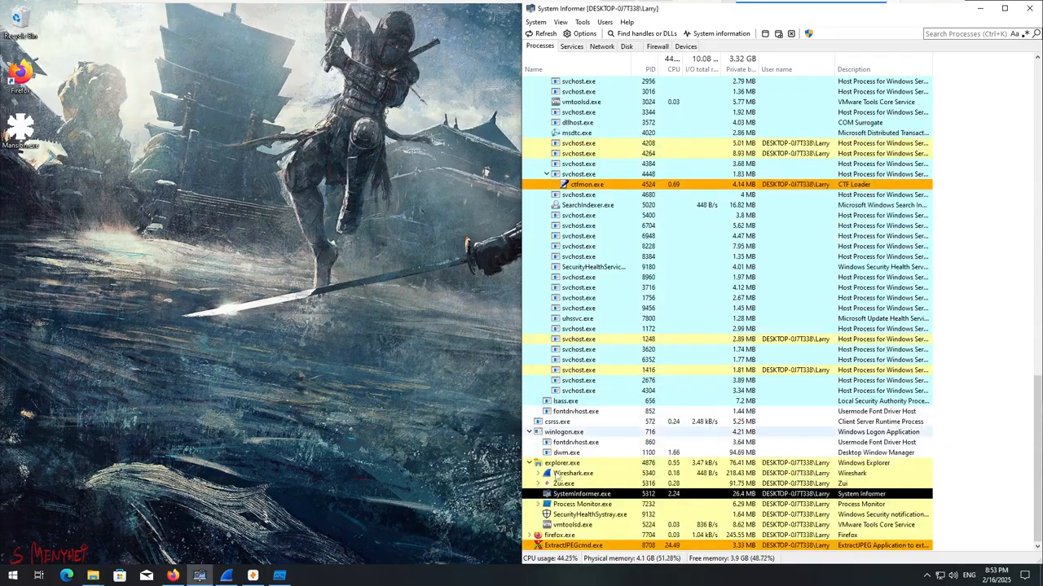
# Switch to Firefox and check the community comments and detections in the VirusTotal report on qtZint.
pyautogui.click(172, 576)
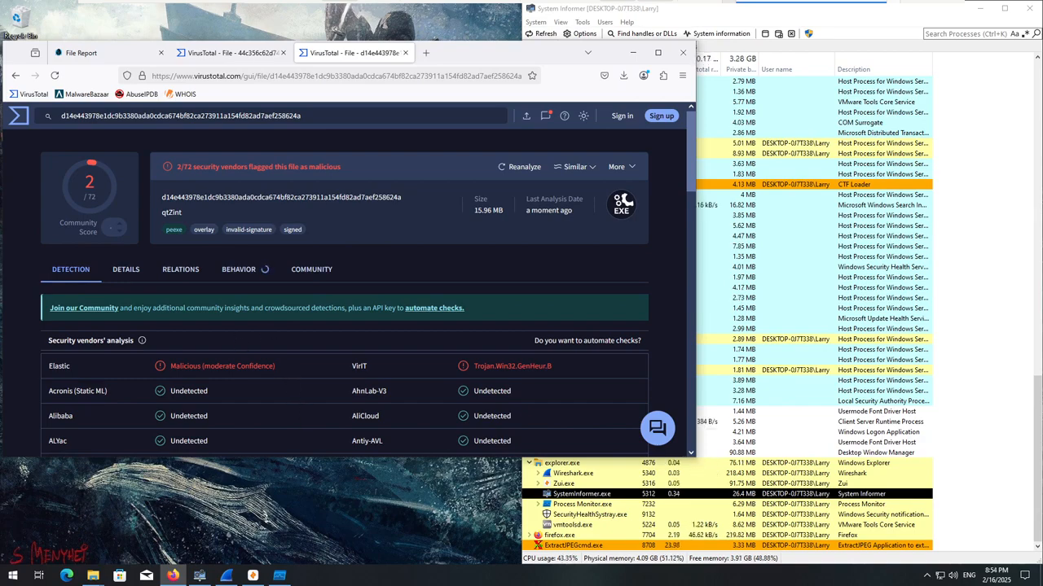
pyautogui.click(291, 273)
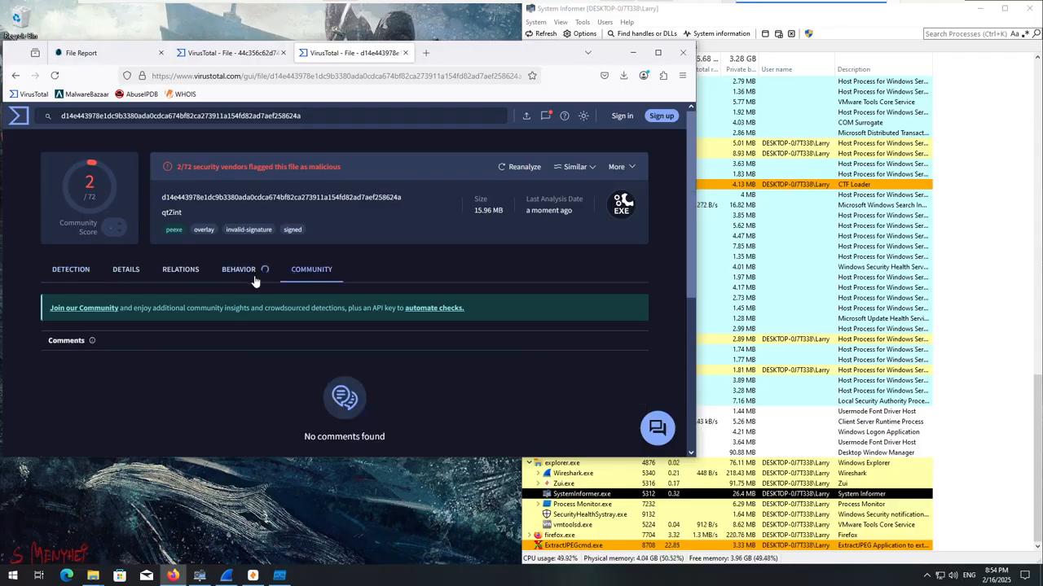
pyautogui.click(86, 272)
# Review the security vendors' verdicts in the VirusTotal report on ExtractJPEGcmd.exe, including those of Kaspersky, BitDefender and Microsoft.
pyautogui.click(217, 56)
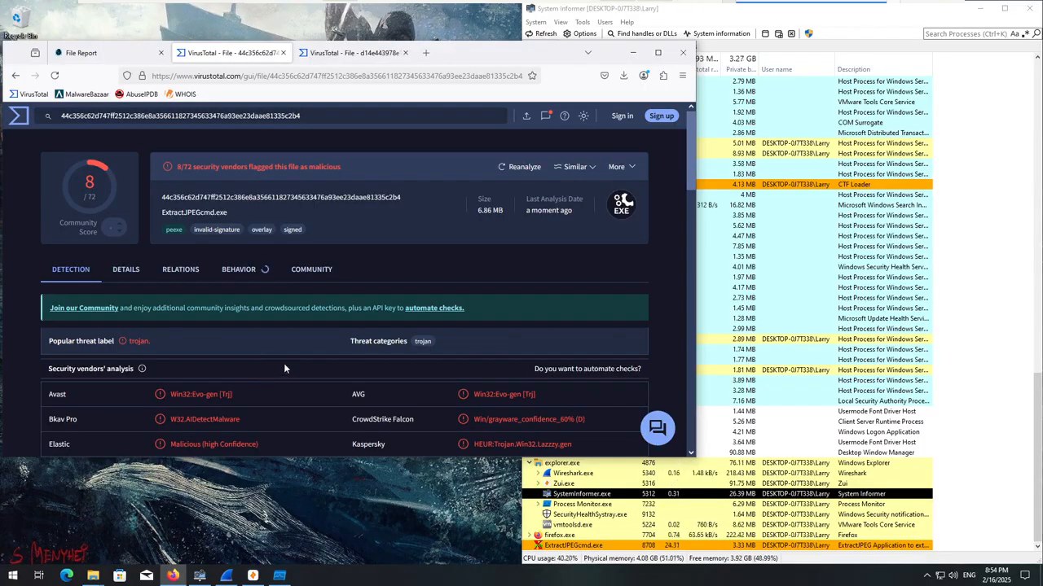
pyautogui.scroll(-1, 286, 371)
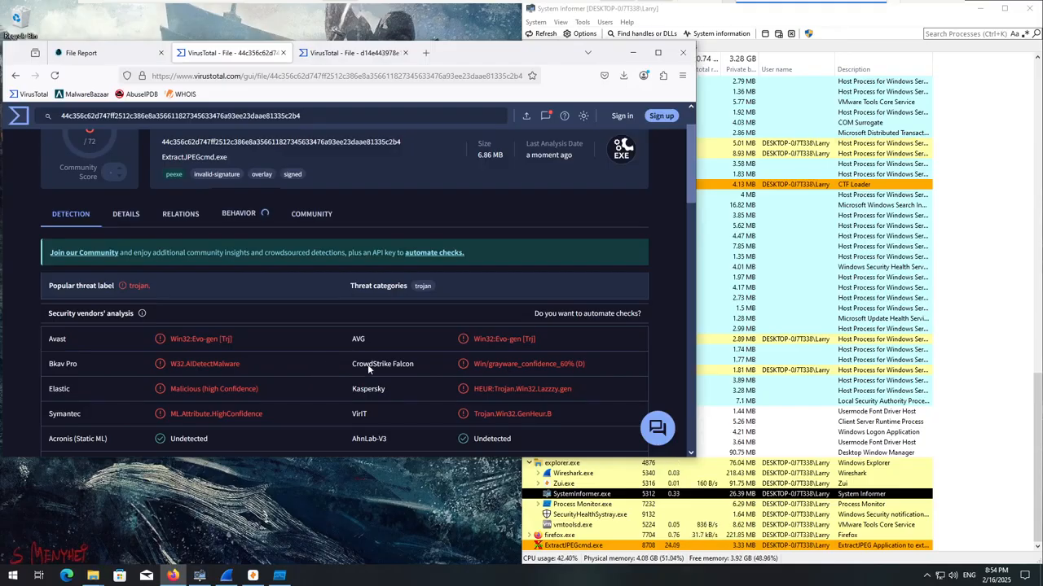
pyautogui.scroll(-1, 367, 364)
pyautogui.moveTo(391, 345); pyautogui.dragTo(302, 344)
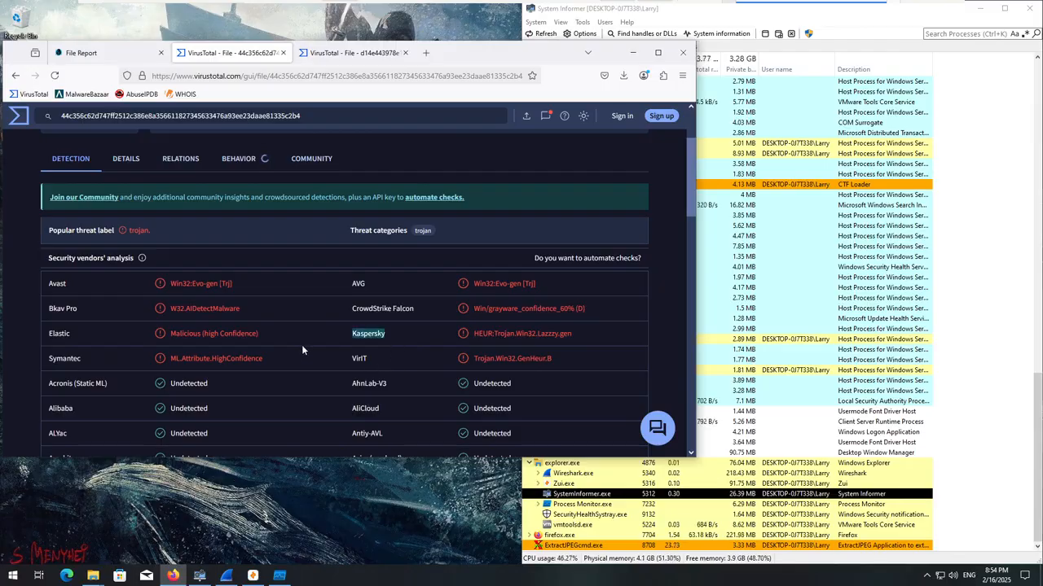
pyautogui.scroll(-3, 301, 345)
pyautogui.scroll(-1, 446, 332)
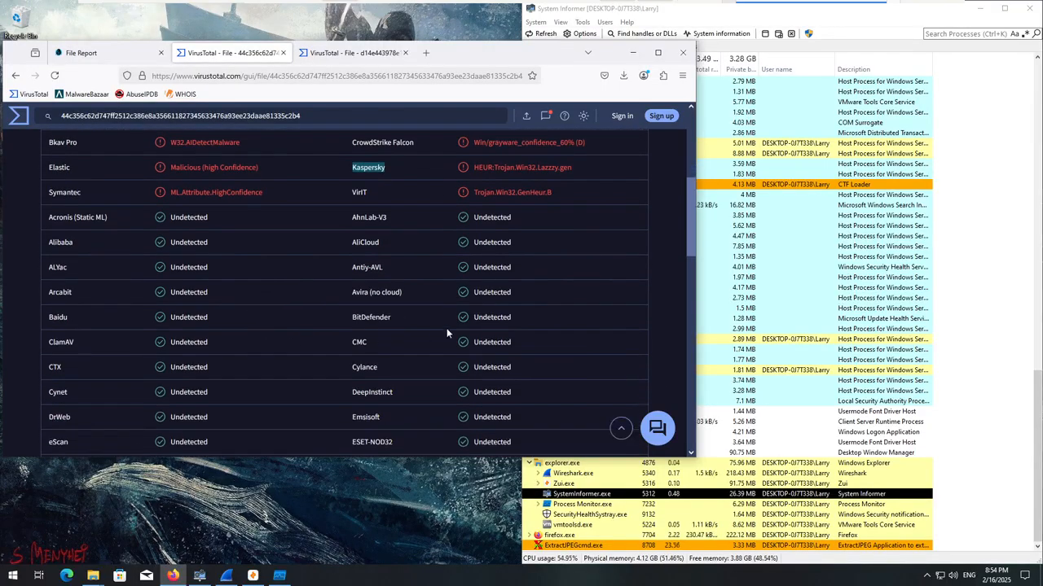
pyautogui.moveTo(398, 332); pyautogui.dragTo(338, 319)
pyautogui.scroll(-5, 328, 319)
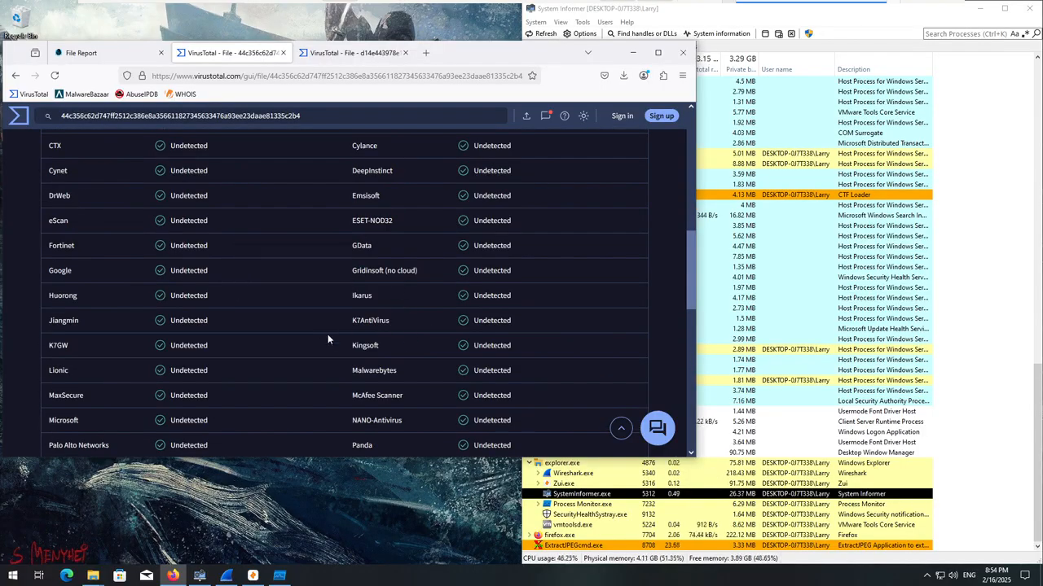
pyautogui.scroll(-1, 329, 339)
pyautogui.scroll(-1, 330, 344)
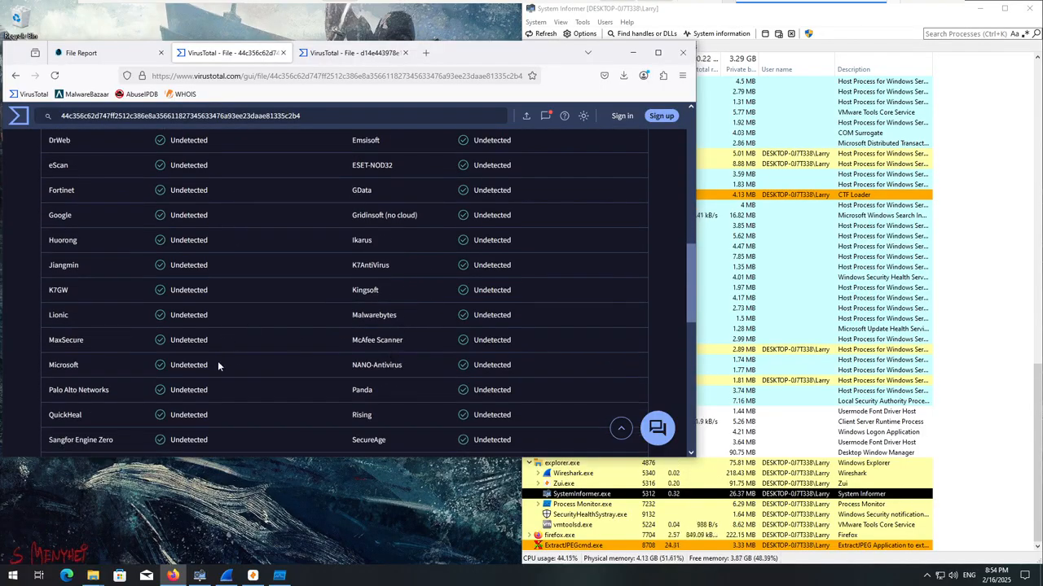
pyautogui.scroll(10, 304, 349)
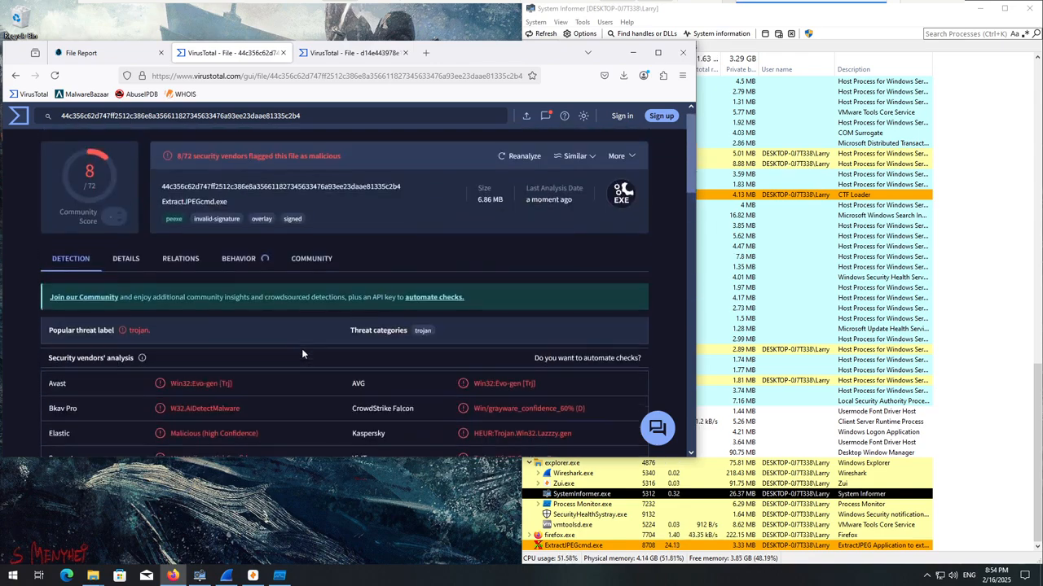
# Examine the threat labels that CrowdStrike Falcon, Elastic and Symantec assign to ExtractJPEGcmd.exe.
pyautogui.scroll(-2, 218, 285)
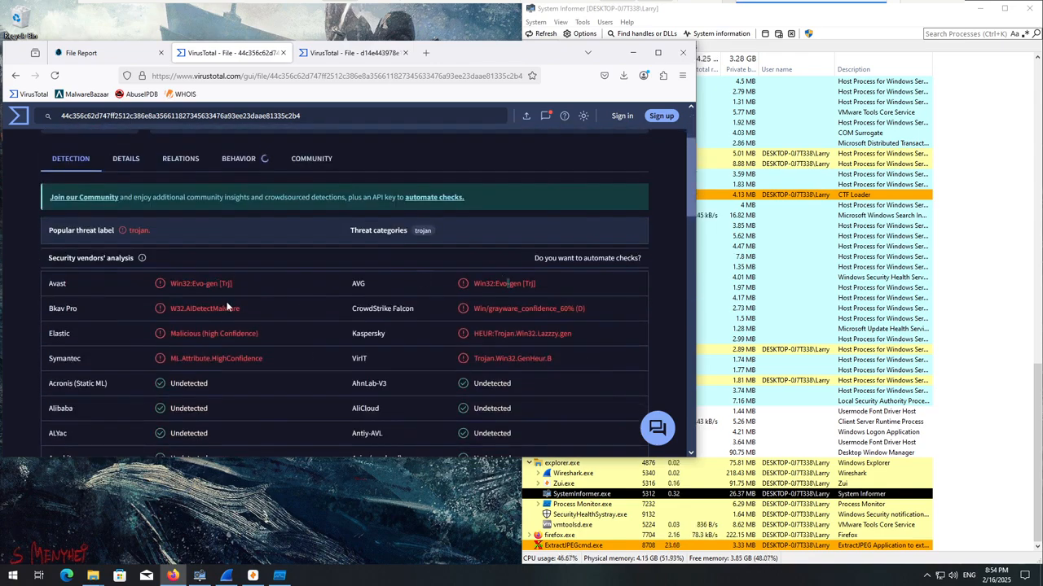
pyautogui.tripleClick(509, 308)
pyautogui.click(210, 333)
pyautogui.doubleClick(236, 359)
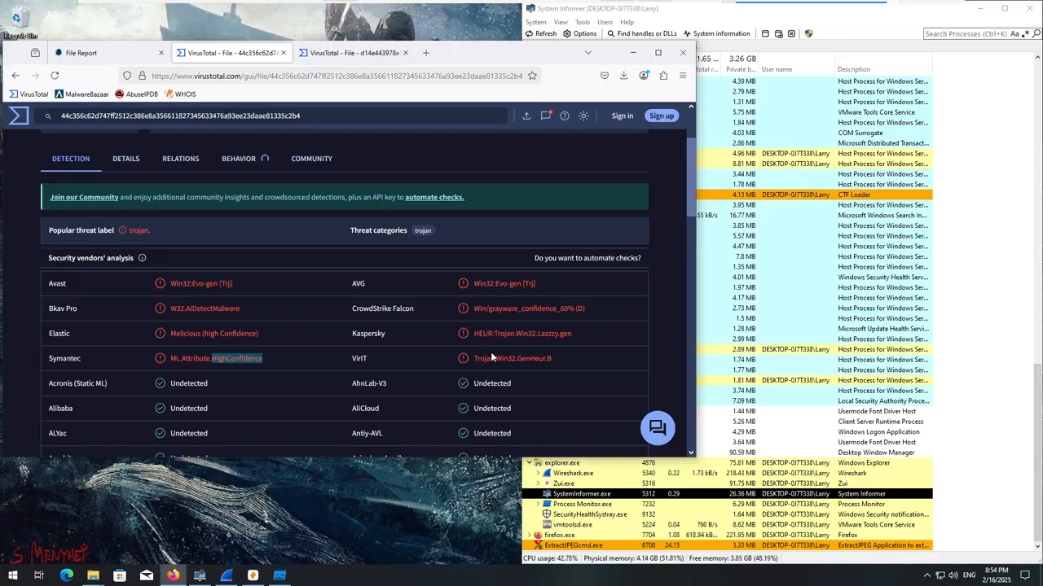
pyautogui.click(278, 577)
pyautogui.click(277, 576)
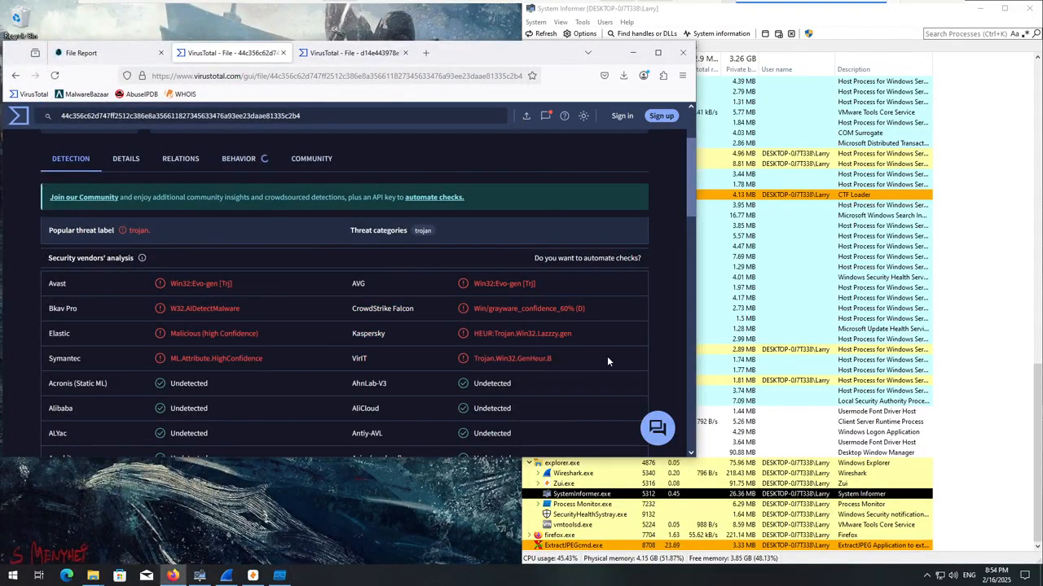
pyautogui.moveTo(294, 361); pyautogui.dragTo(151, 365)
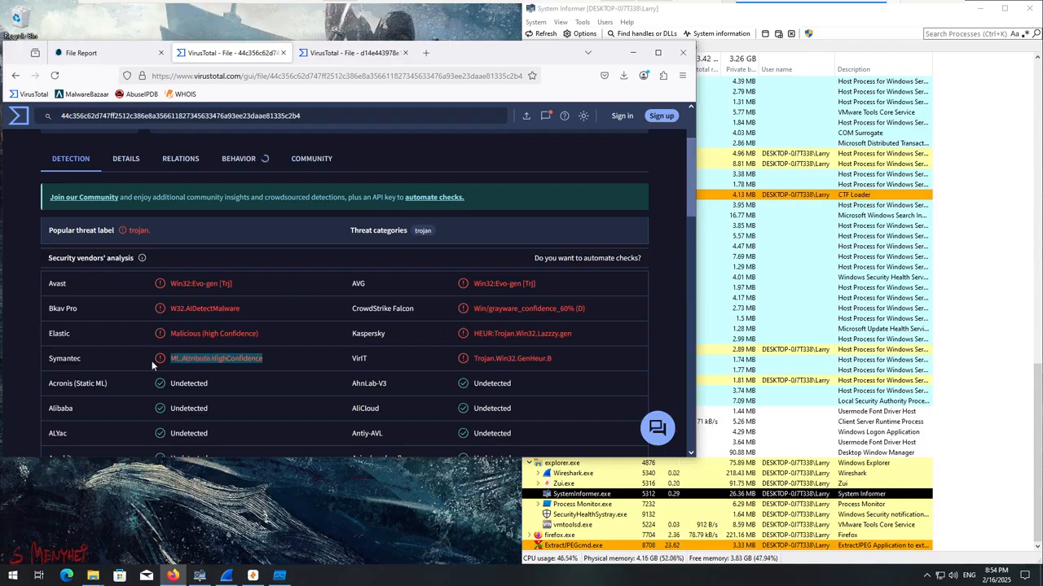
pyautogui.click(309, 354)
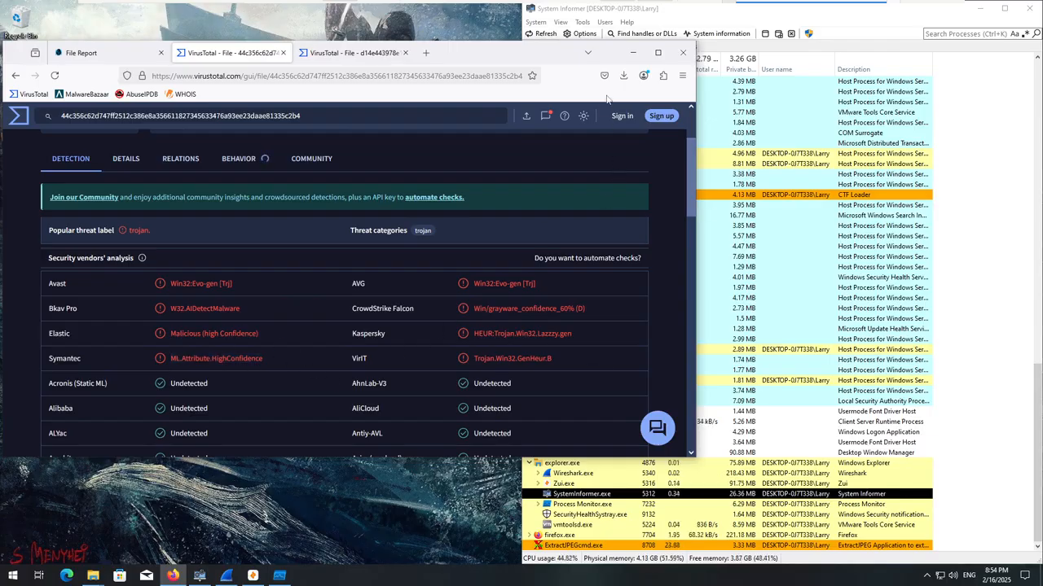
# Switch to Process Monitor and add a filter that includes entries whose Process Name is Mansion.exe.
pyautogui.click(632, 54)
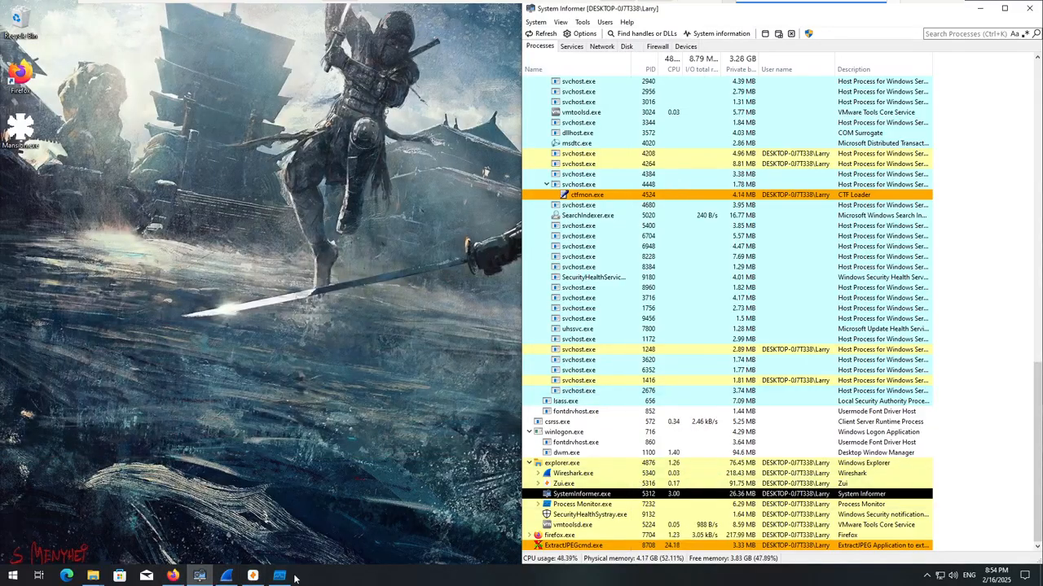
pyautogui.click(279, 576)
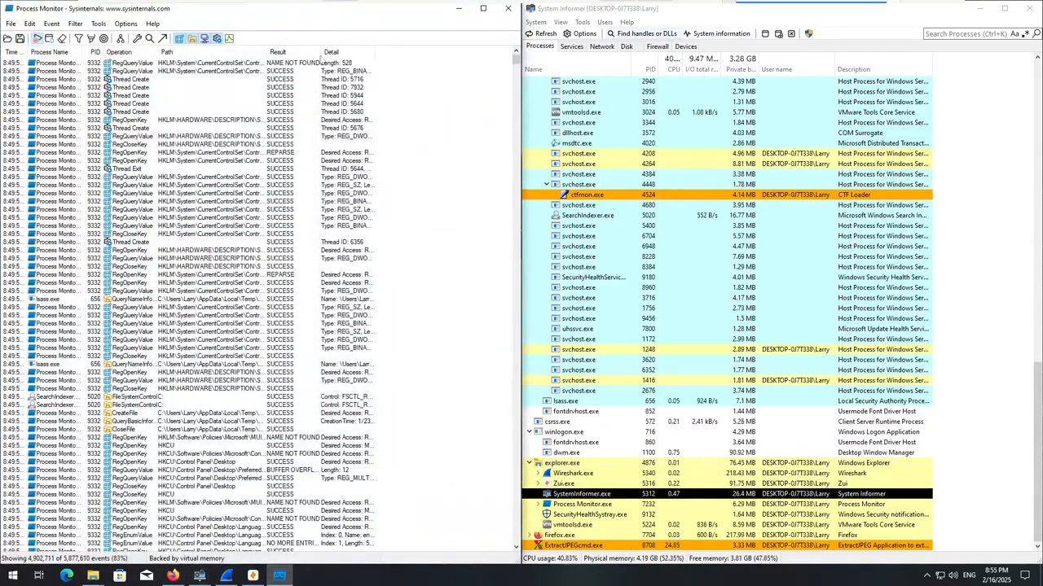
pyautogui.click(75, 23)
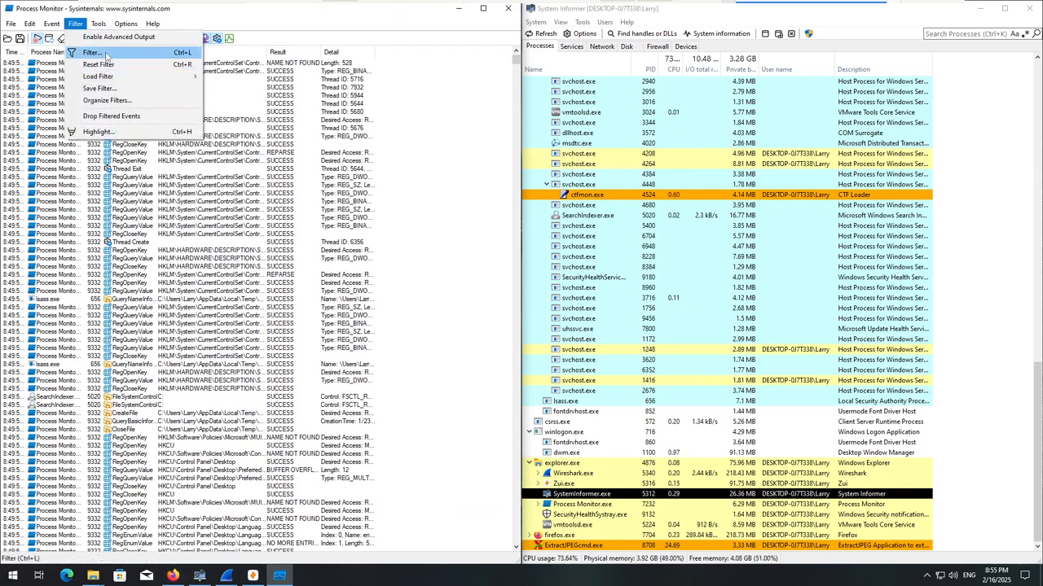
pyautogui.click(89, 53)
pyautogui.click(122, 109)
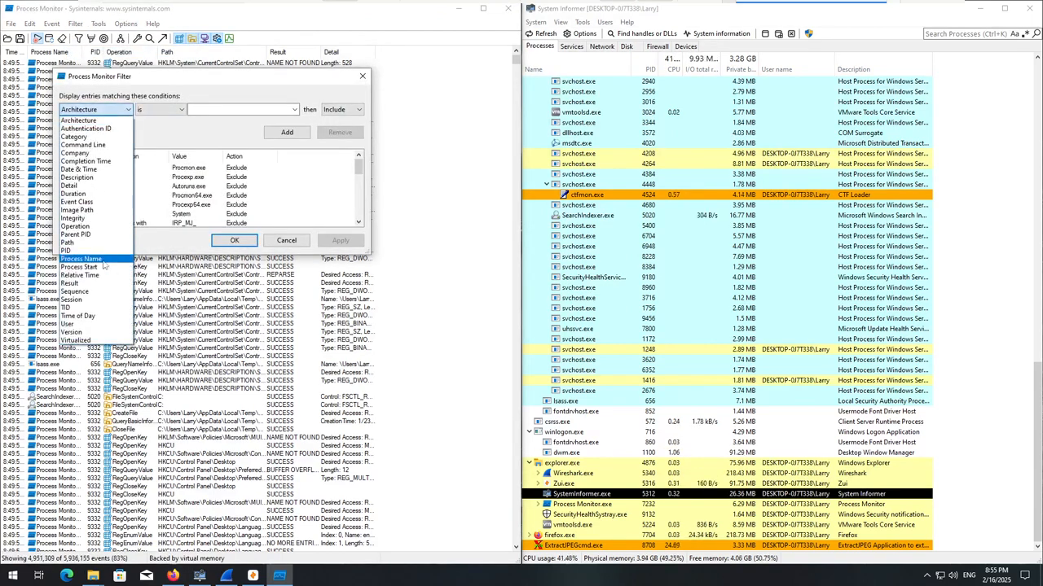
pyautogui.click(90, 259)
pyautogui.click(270, 111)
pyautogui.click(295, 113)
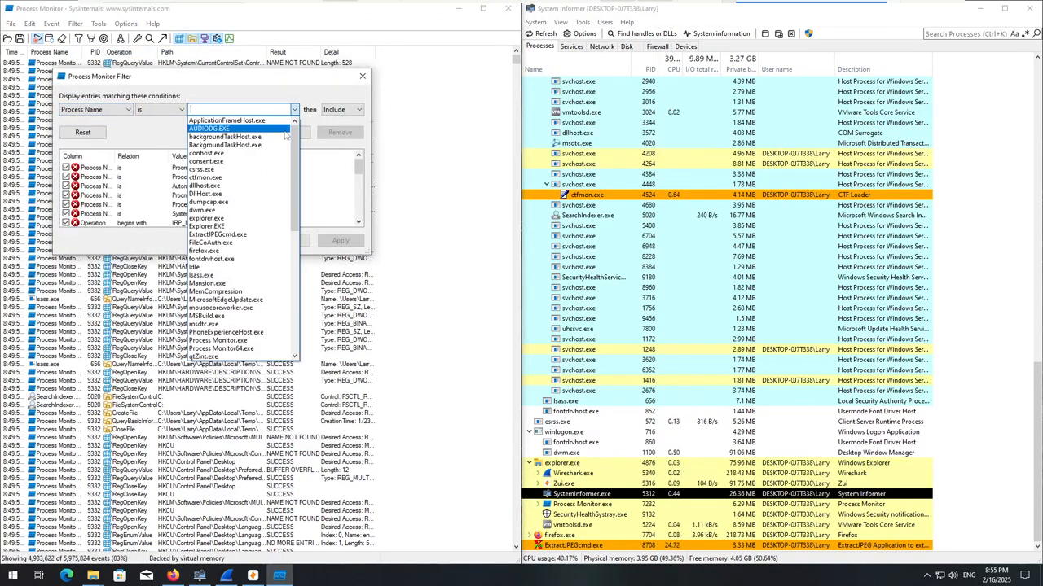
pyautogui.scroll(-2, 244, 321)
pyautogui.scroll(-1, 247, 320)
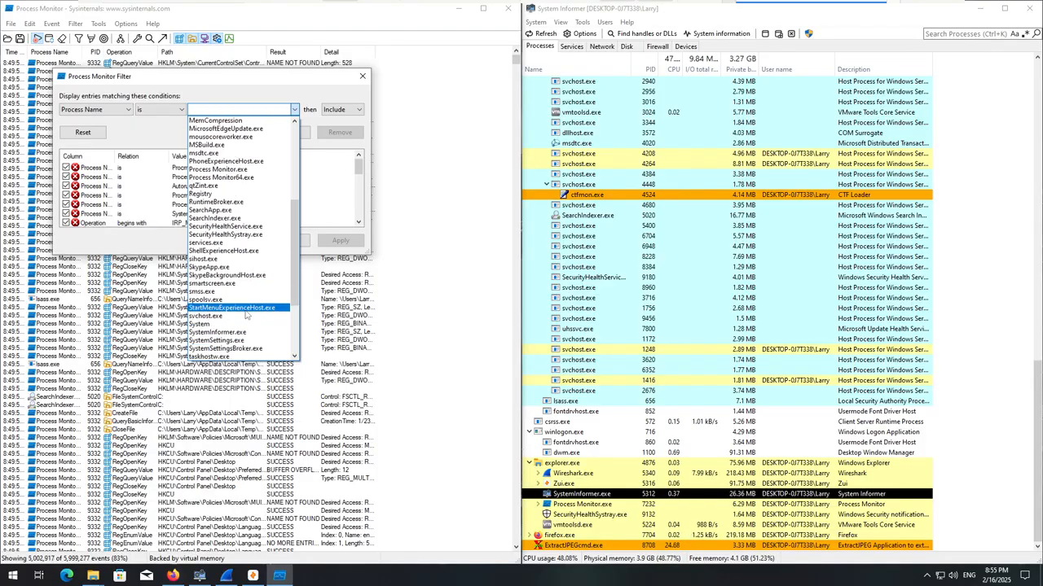
pyautogui.scroll(2, 245, 304)
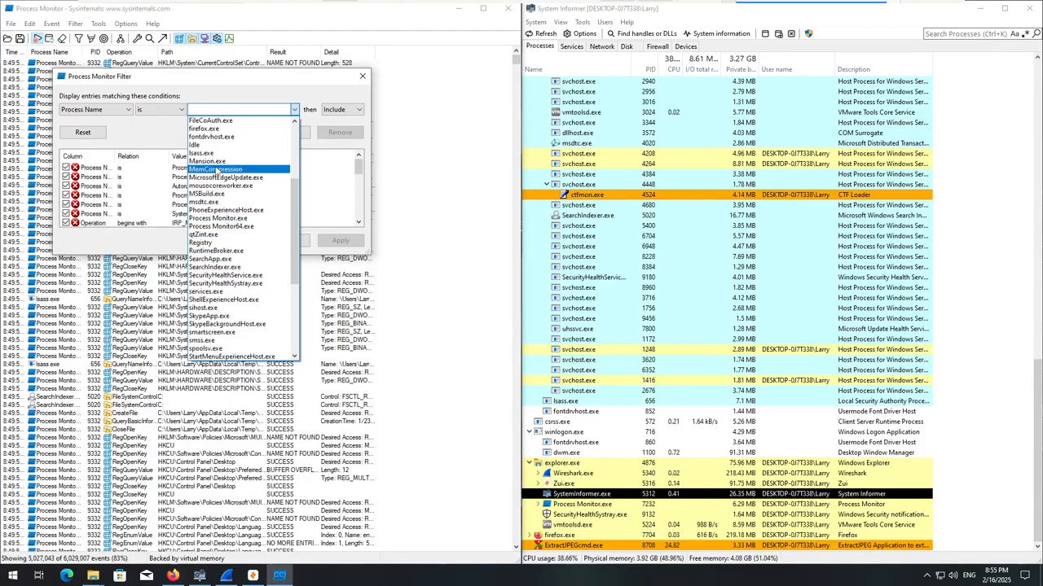
pyautogui.click(207, 161)
pyautogui.click(285, 132)
# Add an include filter for the CreateFile operation, apply it and close the filter settings.
pyautogui.click(93, 110)
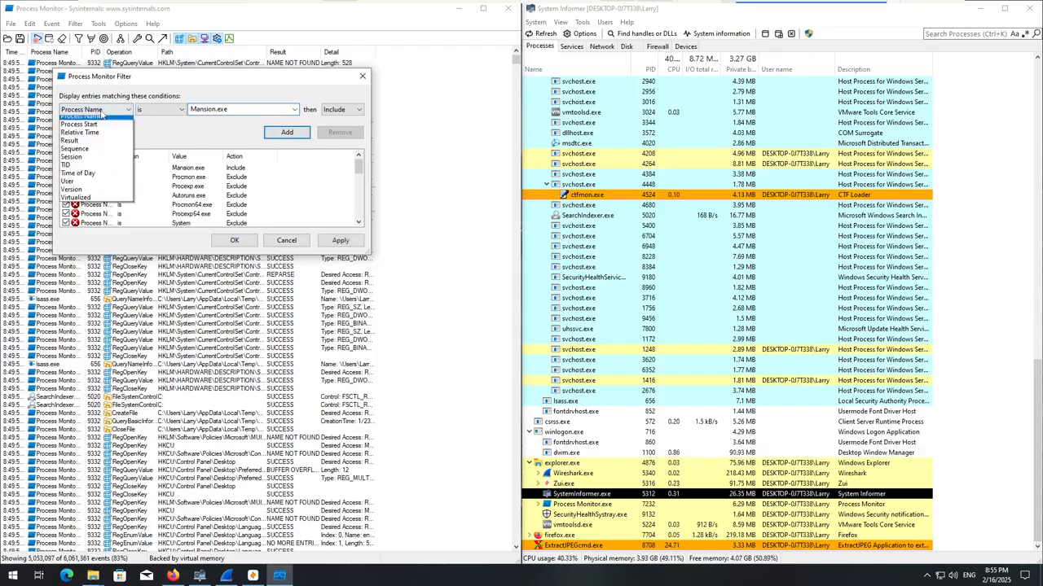
pyautogui.click(90, 225)
pyautogui.click(94, 109)
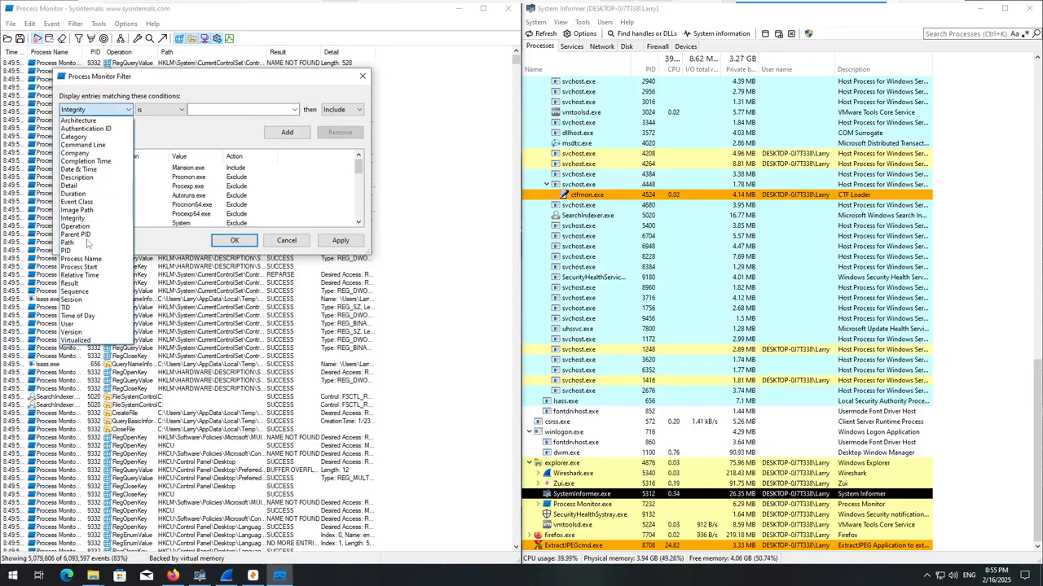
pyautogui.click(90, 235)
pyautogui.click(294, 112)
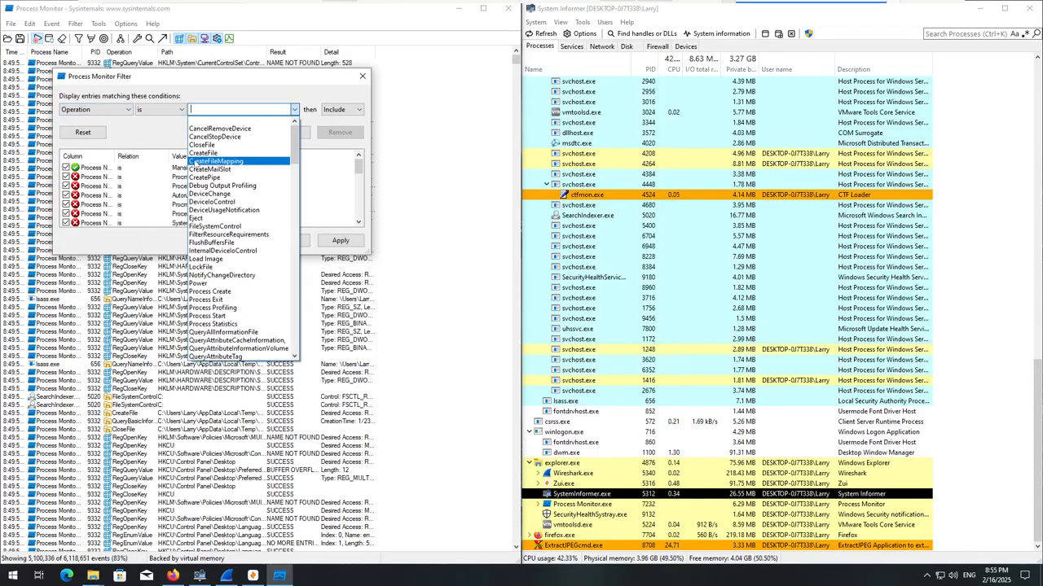
pyautogui.click(218, 158)
pyautogui.click(340, 240)
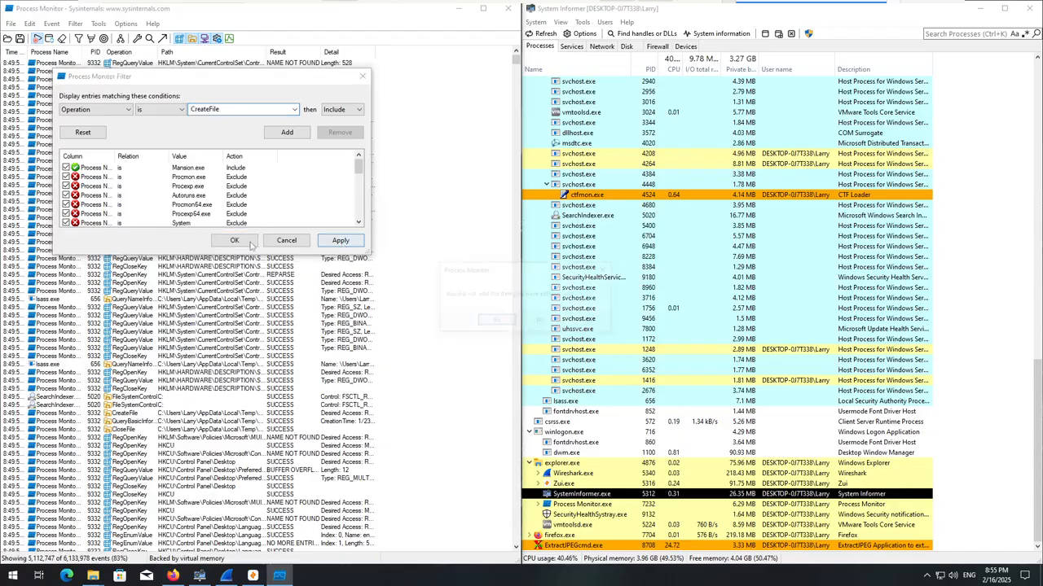
pyautogui.click(496, 321)
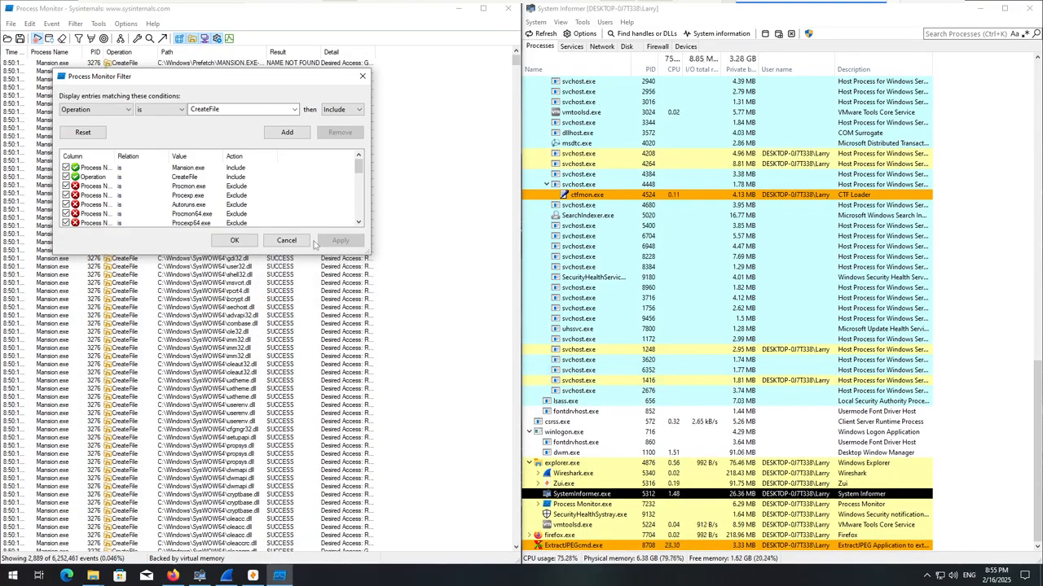
pyautogui.click(362, 77)
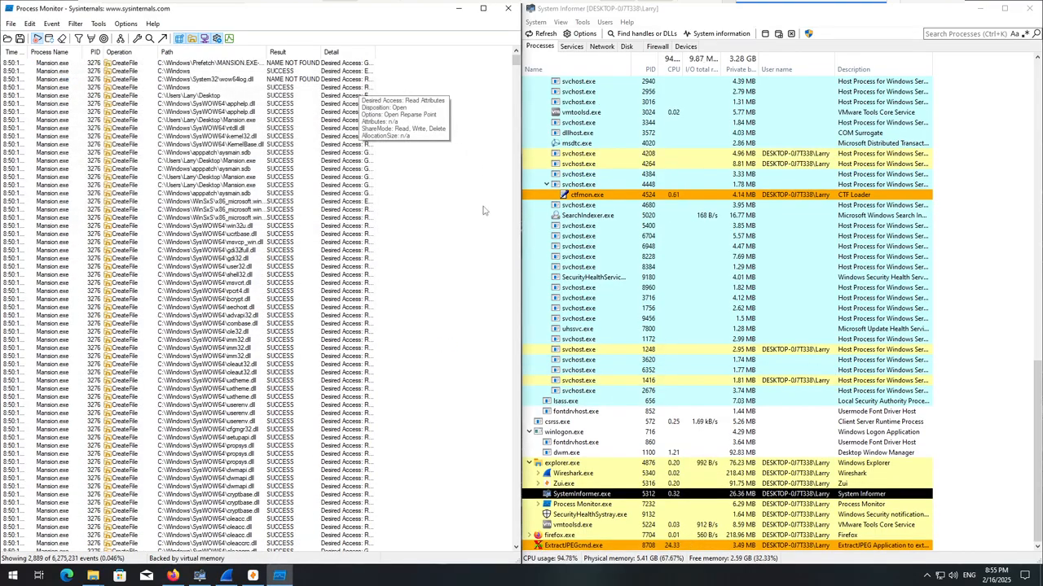
# Widen the Process Monitor window and look through the running processes in System Informer.
pyautogui.moveTo(520, 371); pyautogui.dragTo(805, 365)
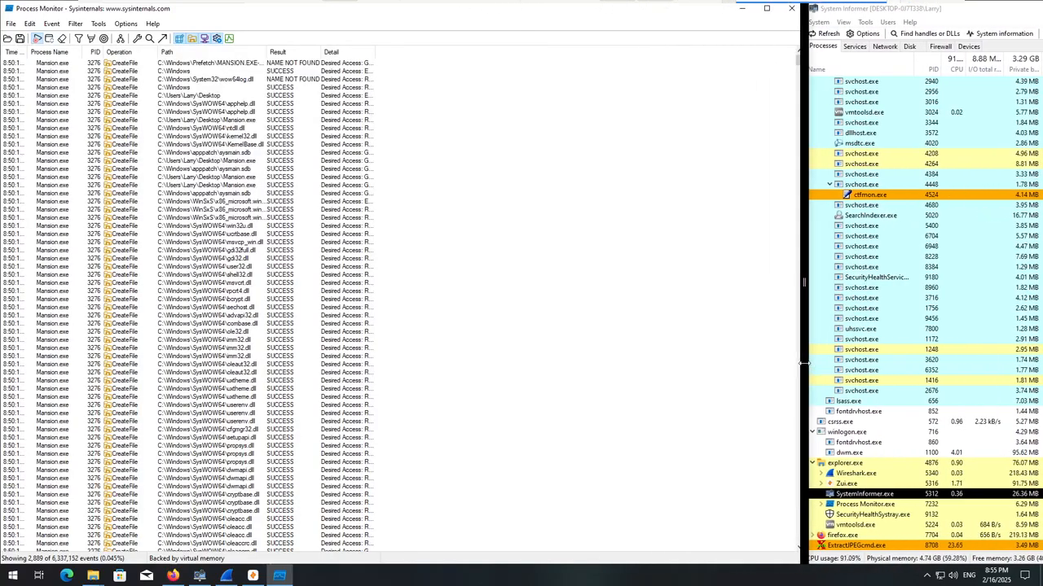
pyautogui.scroll(8, 891, 348)
pyautogui.scroll(12, 891, 348)
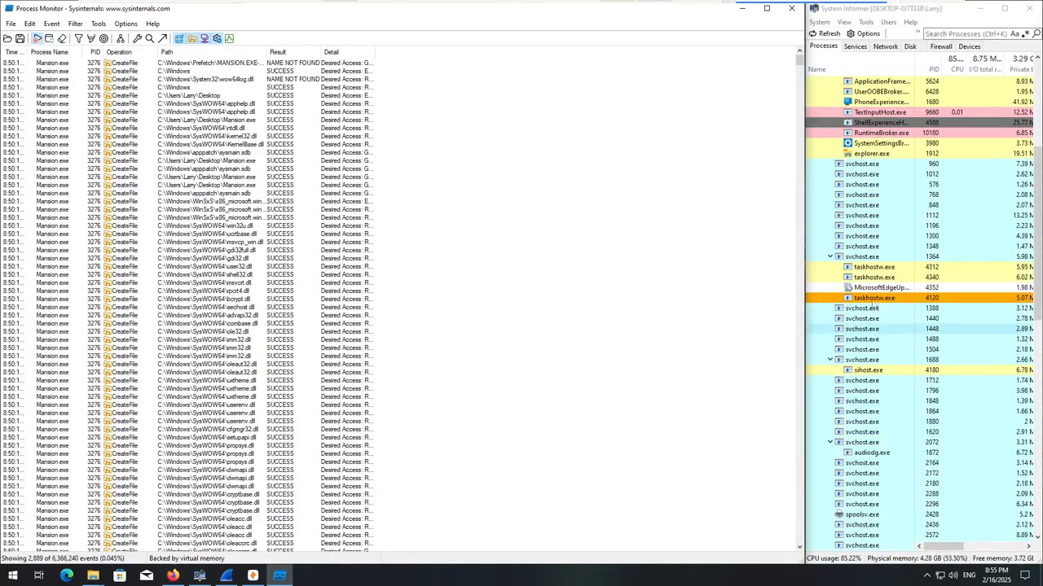
pyautogui.scroll(-5, 952, 407)
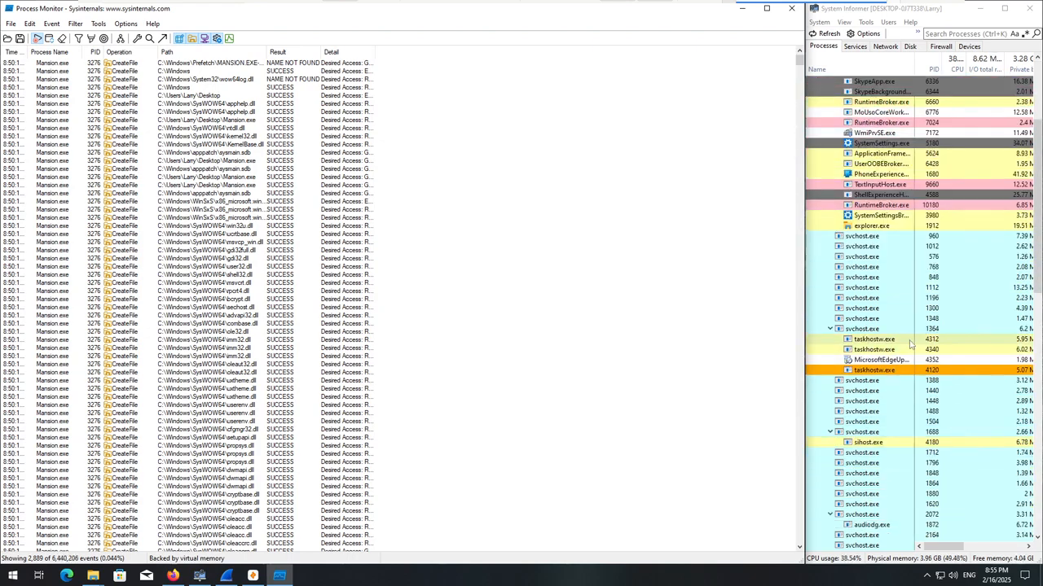
pyautogui.scroll(-9, 1014, 307)
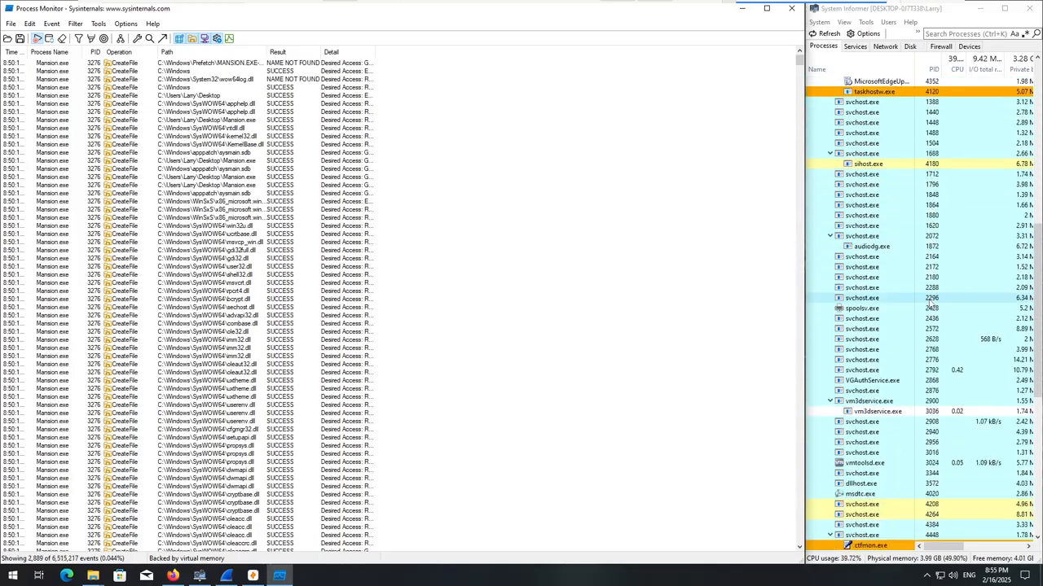
pyautogui.scroll(-12, 929, 303)
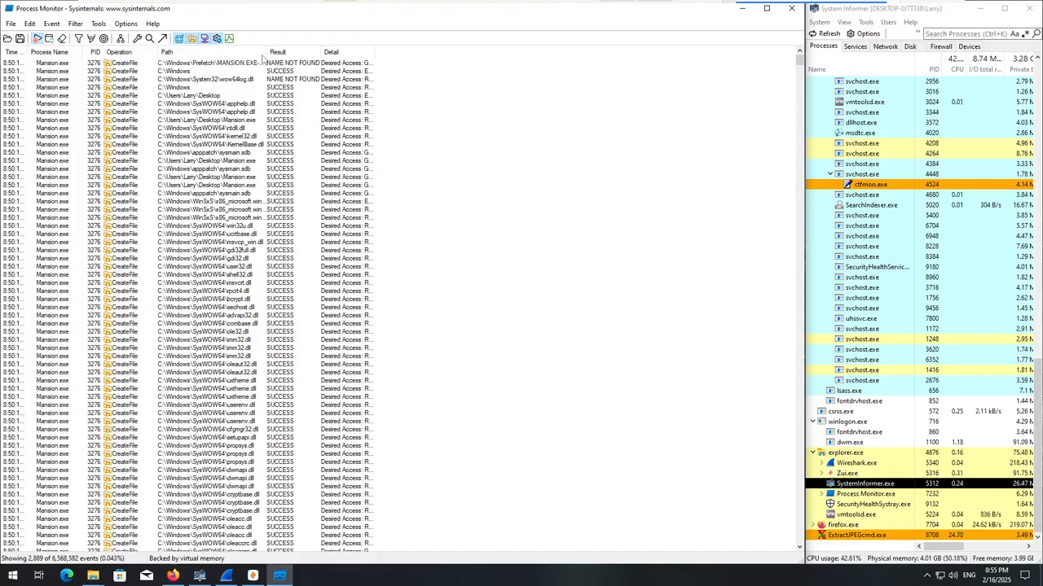
# Widen the event list's Path column to show full paths and review the early CreateFile events of Mansion.exe.
pyautogui.moveTo(266, 53); pyautogui.dragTo(689, 46)
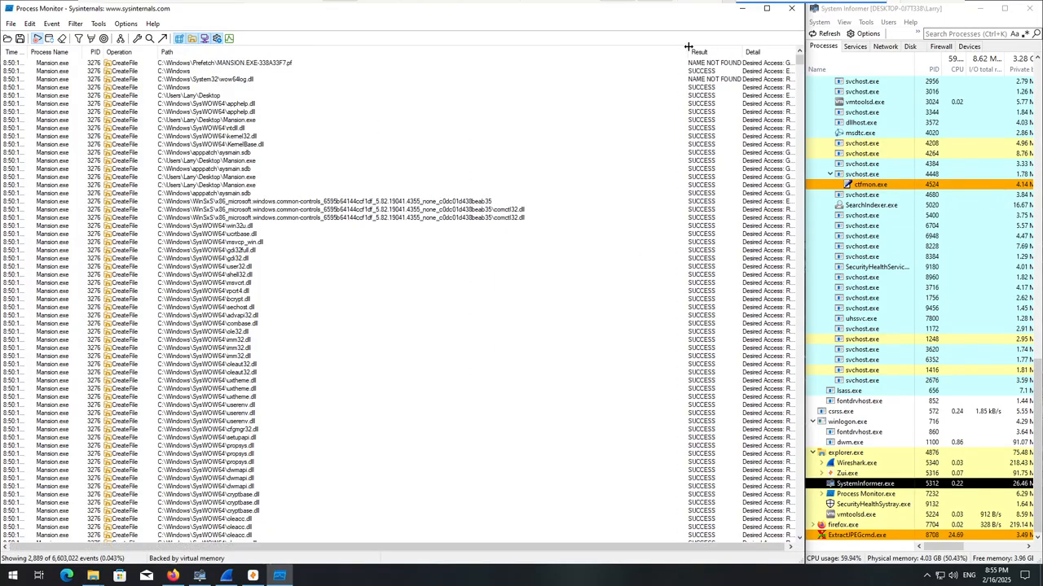
pyautogui.scroll(-10, 456, 456)
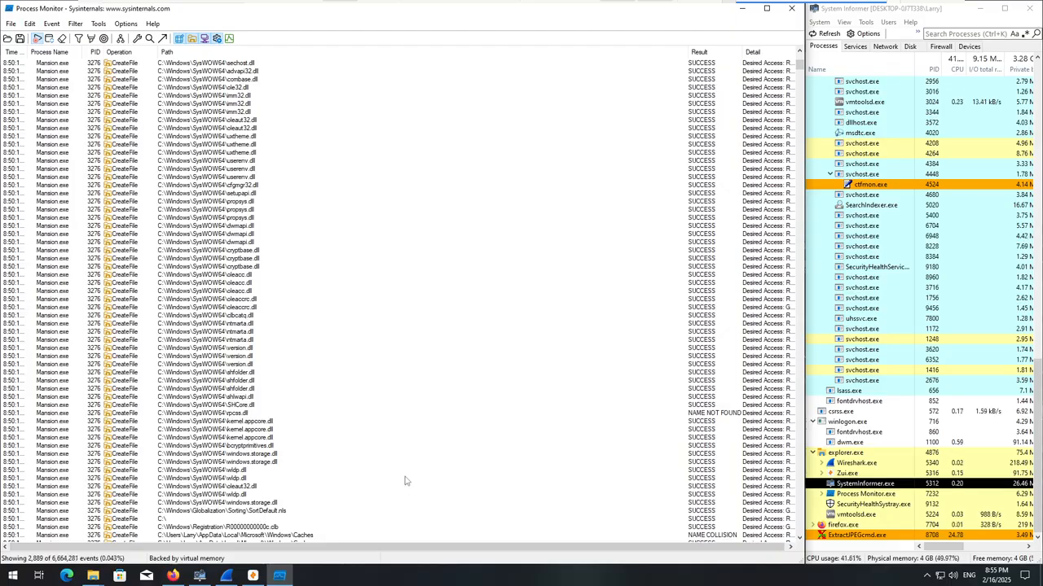
pyautogui.scroll(-4, 390, 461)
pyautogui.scroll(-6, 342, 482)
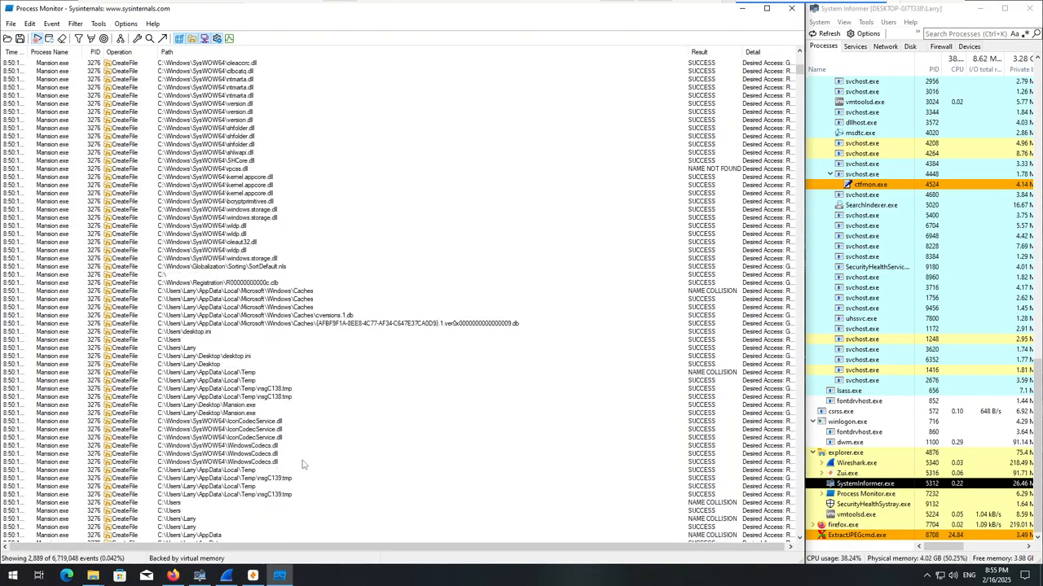
pyautogui.scroll(-2, 299, 463)
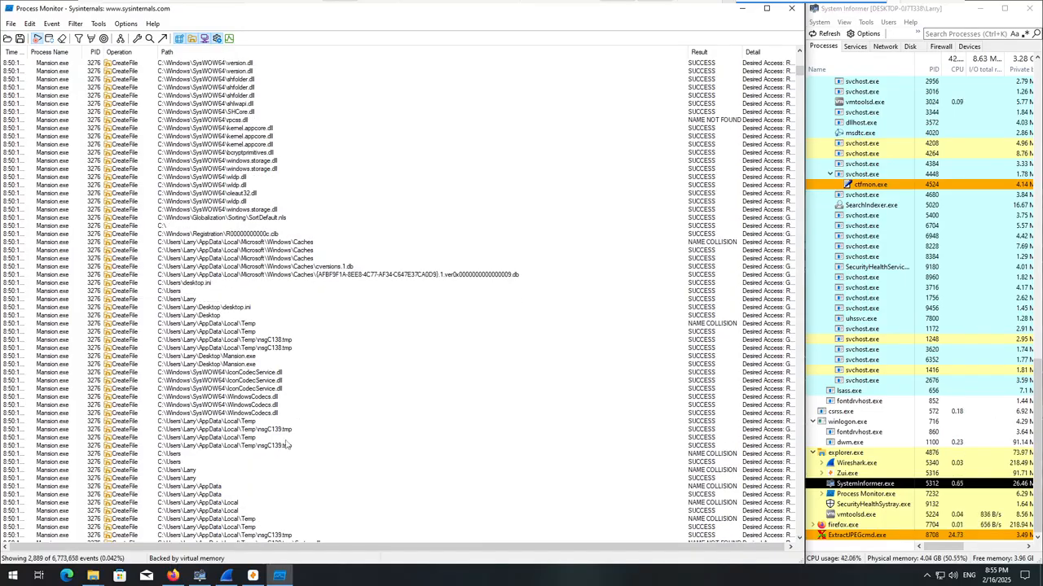
pyautogui.scroll(-16, 286, 444)
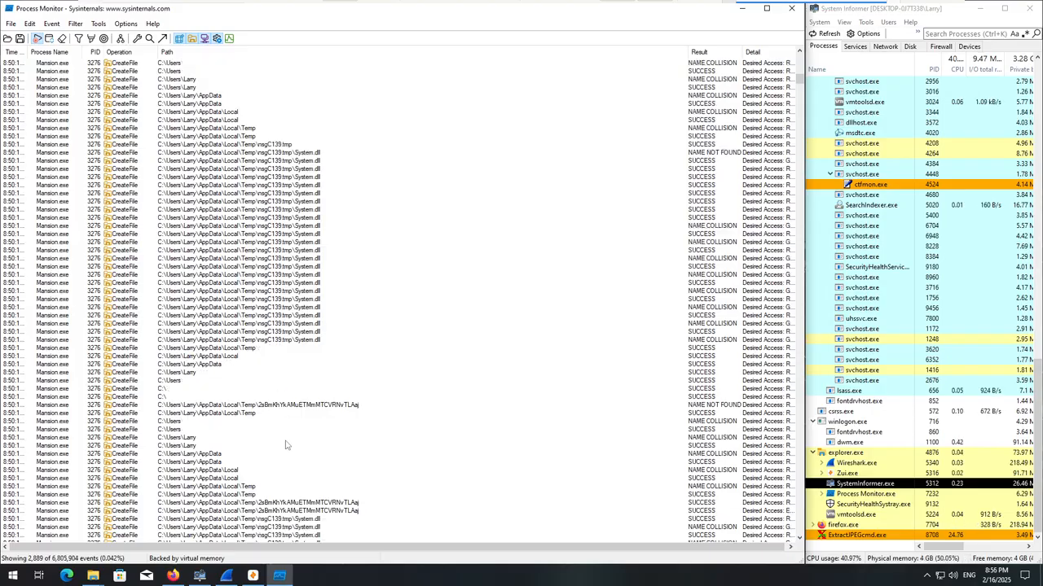
pyautogui.scroll(-2, 286, 444)
# Jump from its CreateFile event to the Temp folder 2sBmKhYkAMuETMmMTCVRNvTLAaj, check its contents and close the folder window.
pyautogui.rightClick(295, 358)
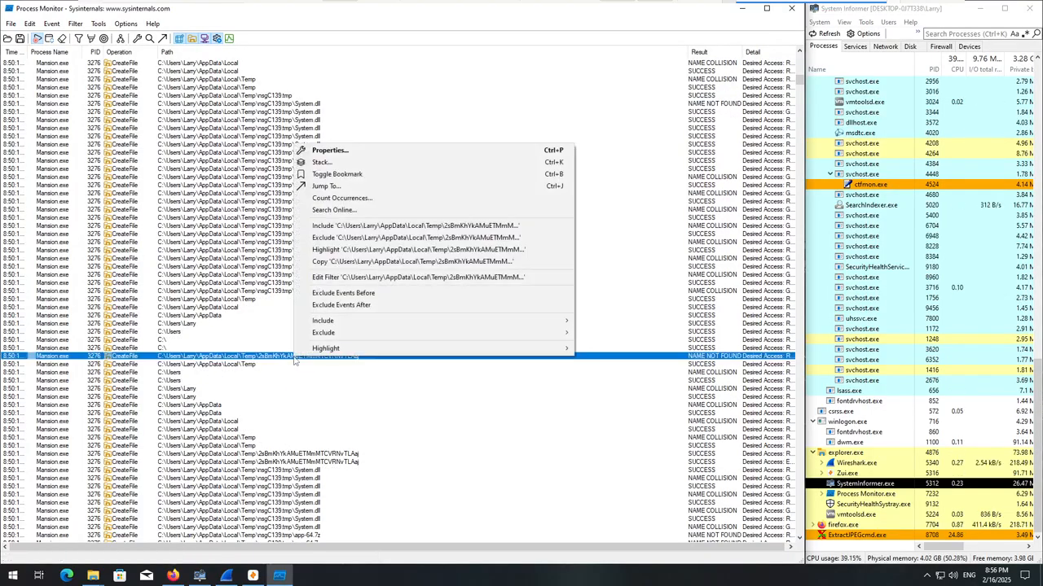
pyautogui.click(350, 364)
pyautogui.rightClick(345, 358)
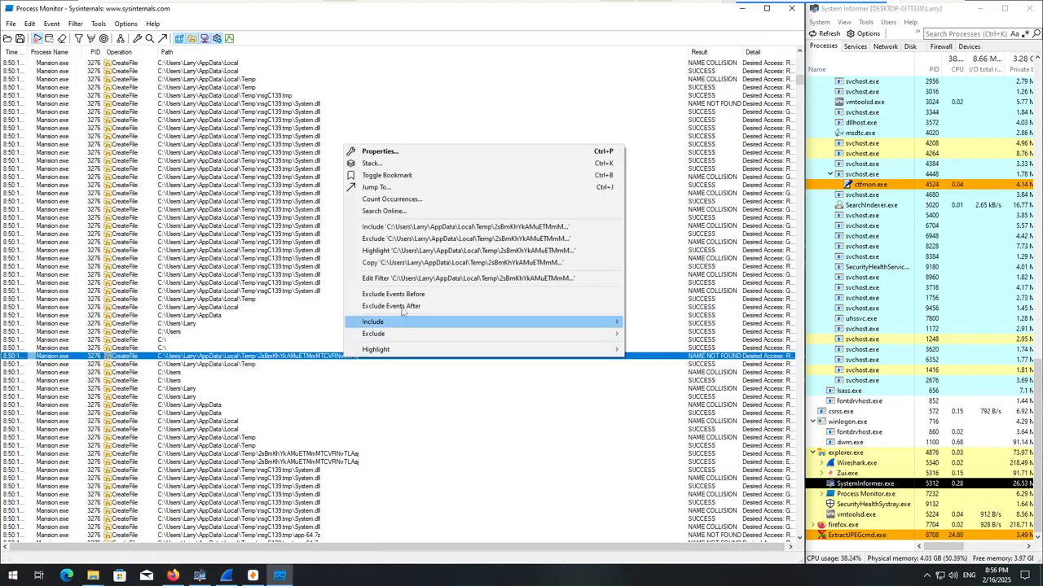
pyautogui.click(389, 198)
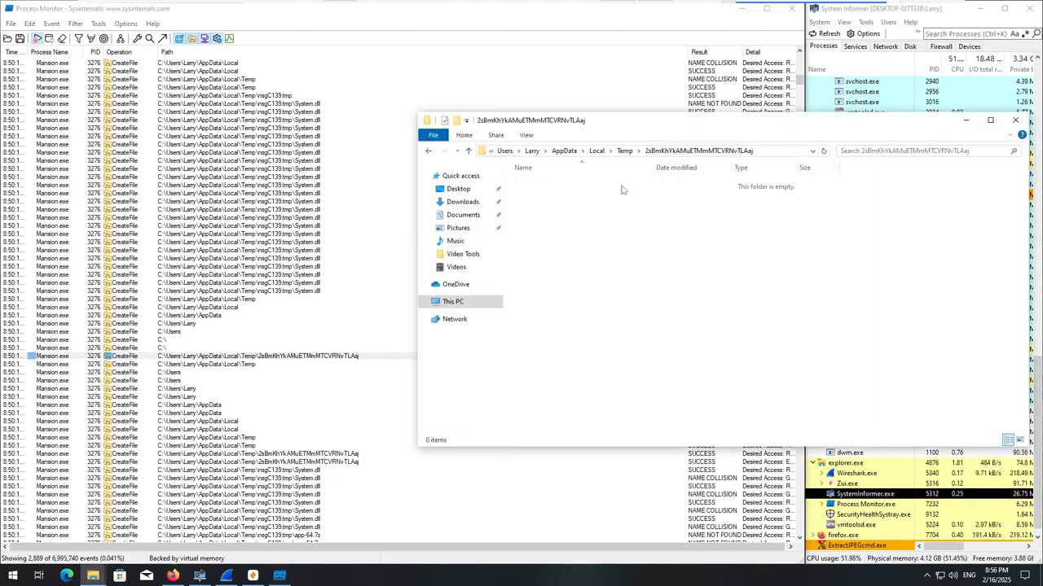
pyautogui.click(1015, 120)
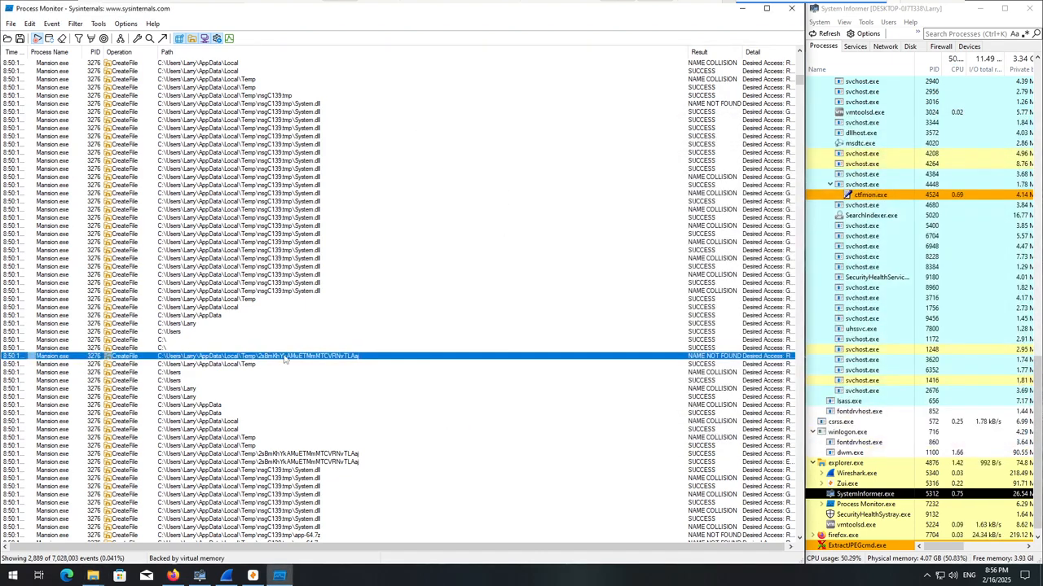
# Examine the CreateFile events under the nsgC139.tmp folder, including app-64.7z, nsis7z.dll and the 7z-out files and locales.
pyautogui.scroll(-7, 287, 359)
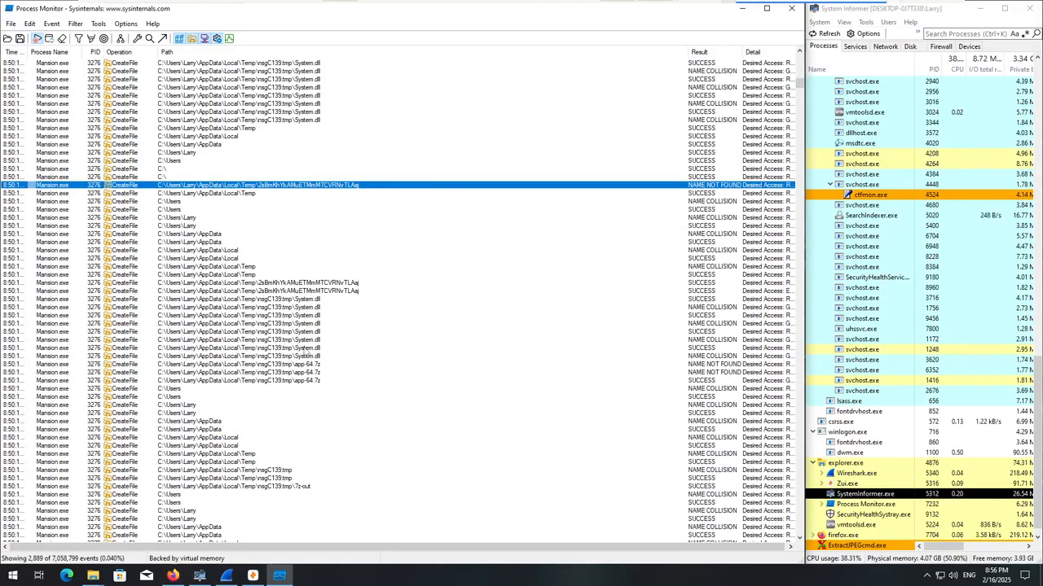
pyautogui.scroll(-1, 304, 352)
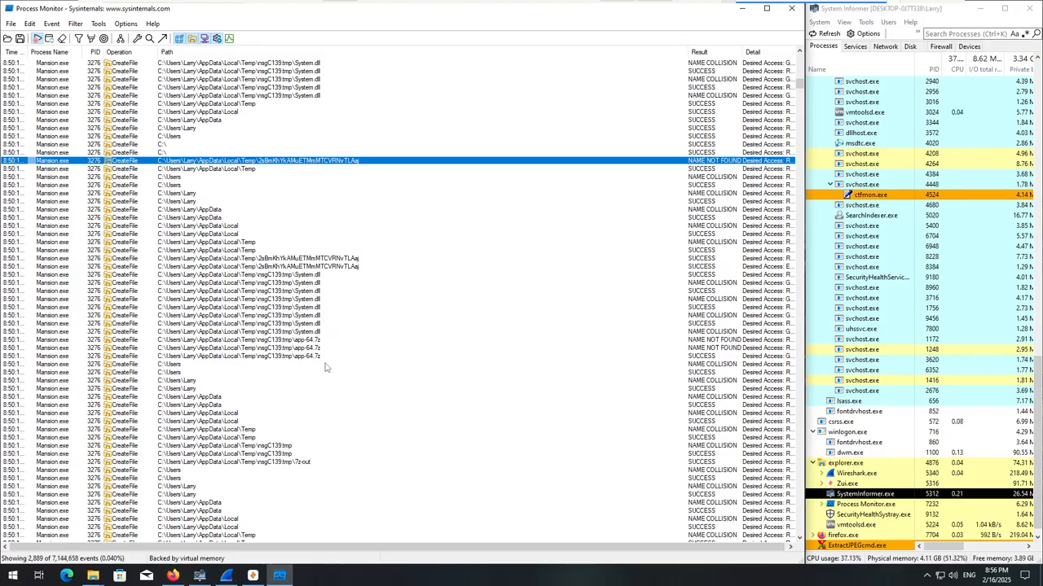
pyautogui.scroll(-1, 325, 368)
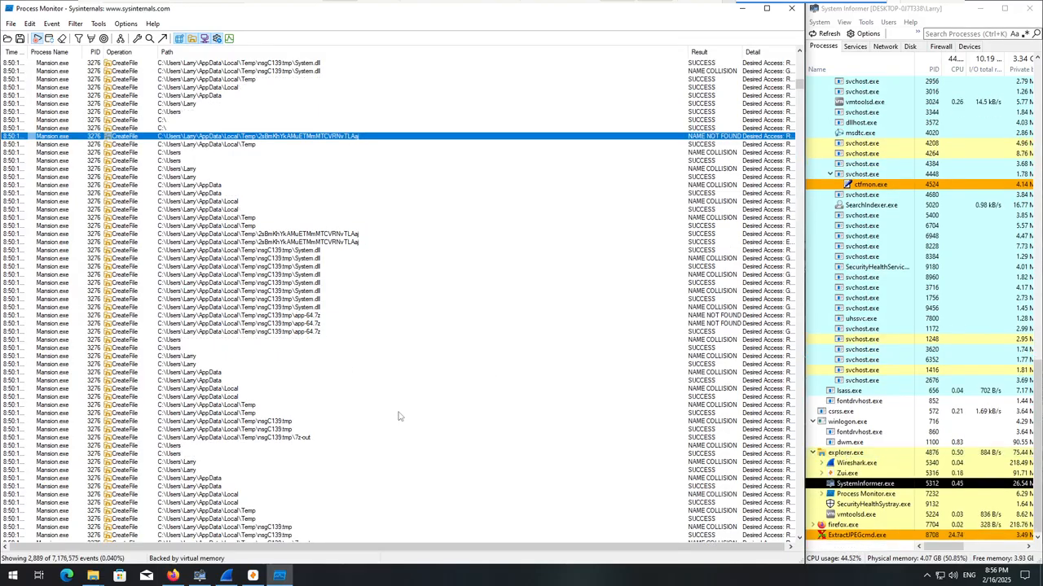
pyautogui.scroll(-4, 337, 395)
pyautogui.scroll(-4, 337, 396)
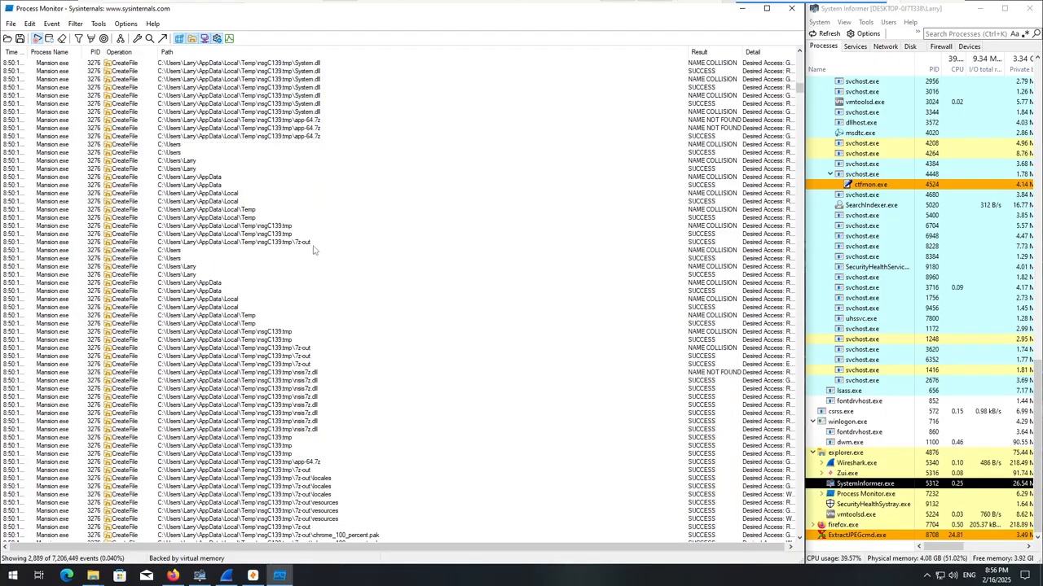
pyautogui.scroll(-9, 346, 272)
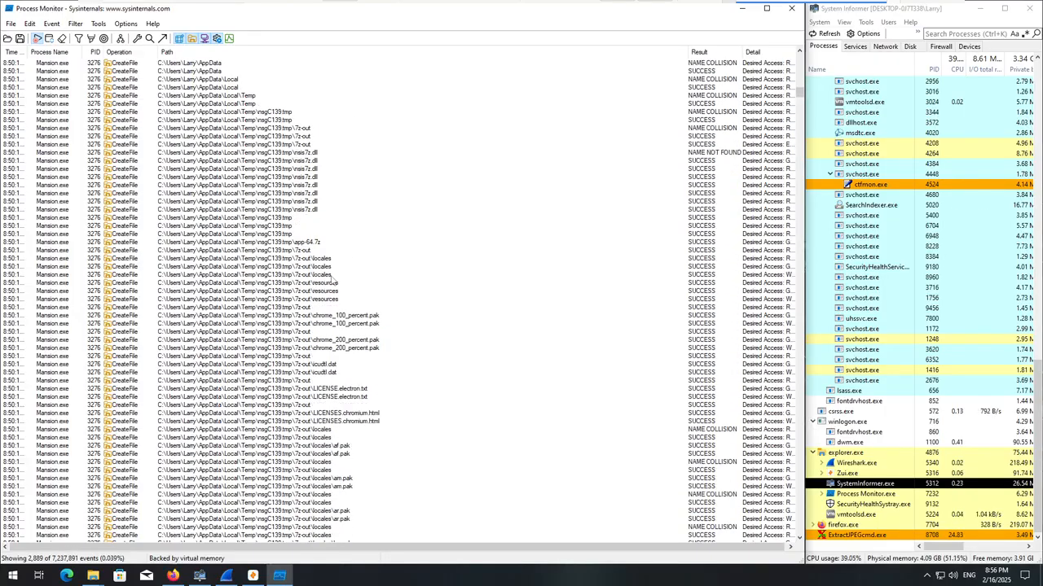
pyautogui.scroll(-8, 331, 281)
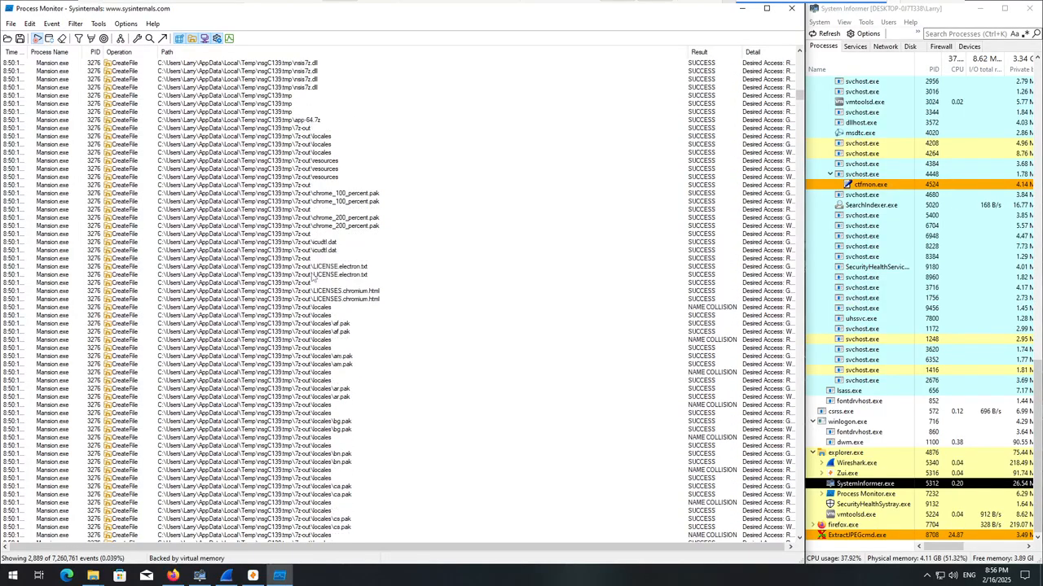
pyautogui.scroll(-19, 291, 262)
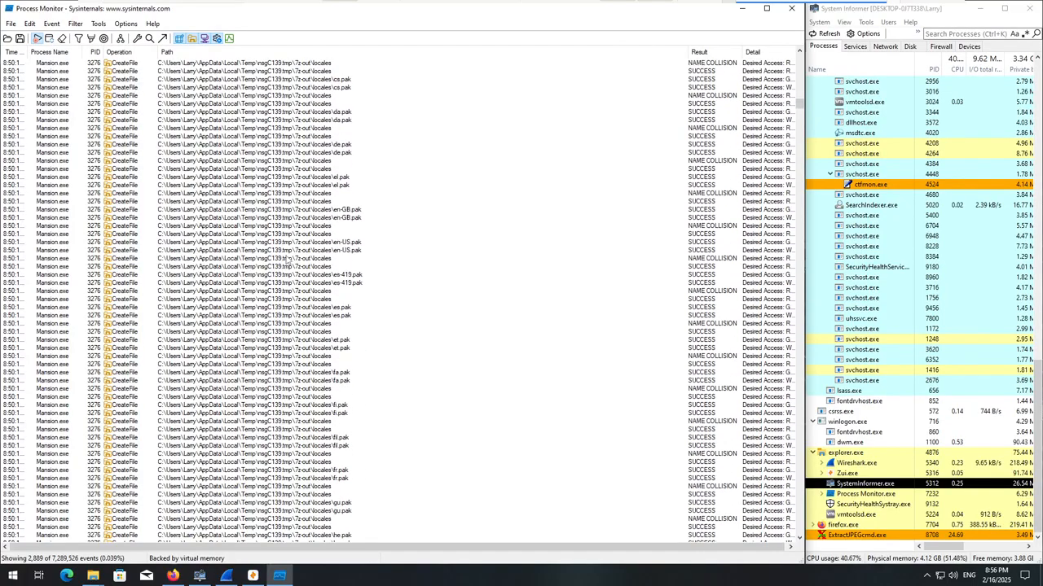
pyautogui.scroll(-17, 285, 259)
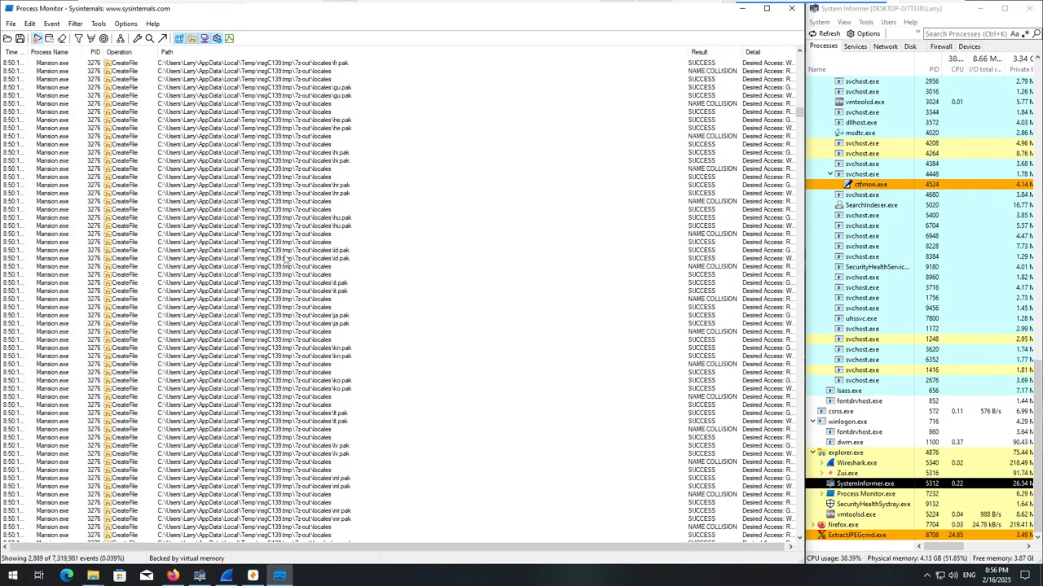
# Examine the Mansion.exe CreateFile events from the 7z-out locales and resources through the DLL, PAK and license files under 2sBmKhYkAMuETMmMTCVRNvTLAaj.
pyautogui.scroll(-20, 285, 260)
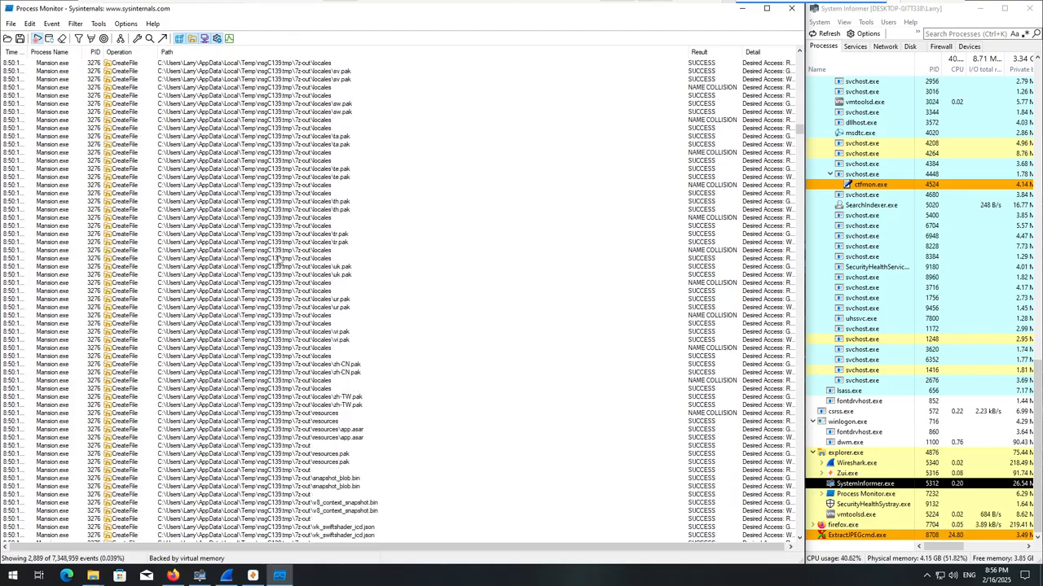
pyautogui.scroll(-20, 293, 277)
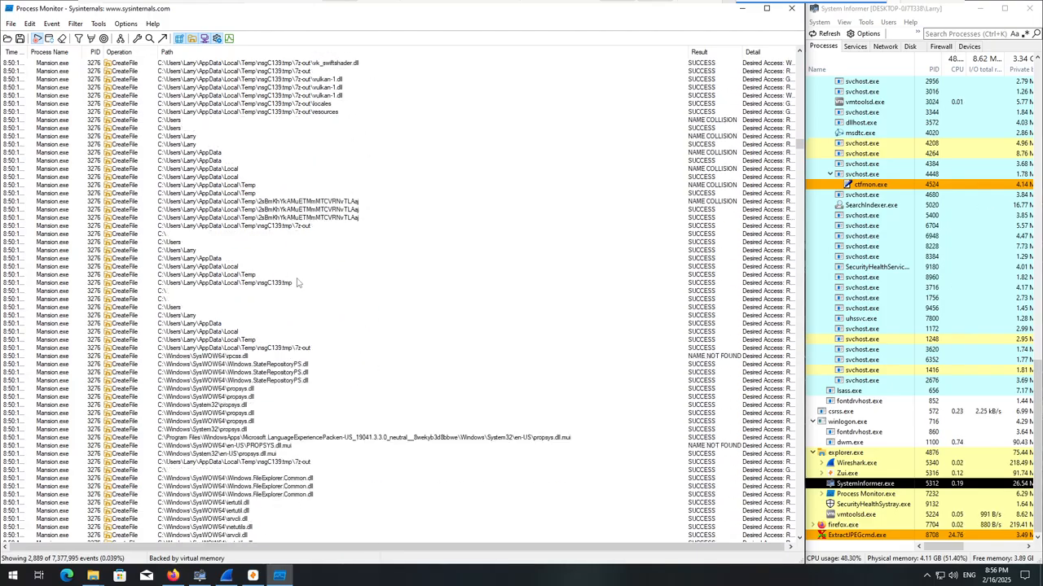
pyautogui.scroll(-8, 298, 282)
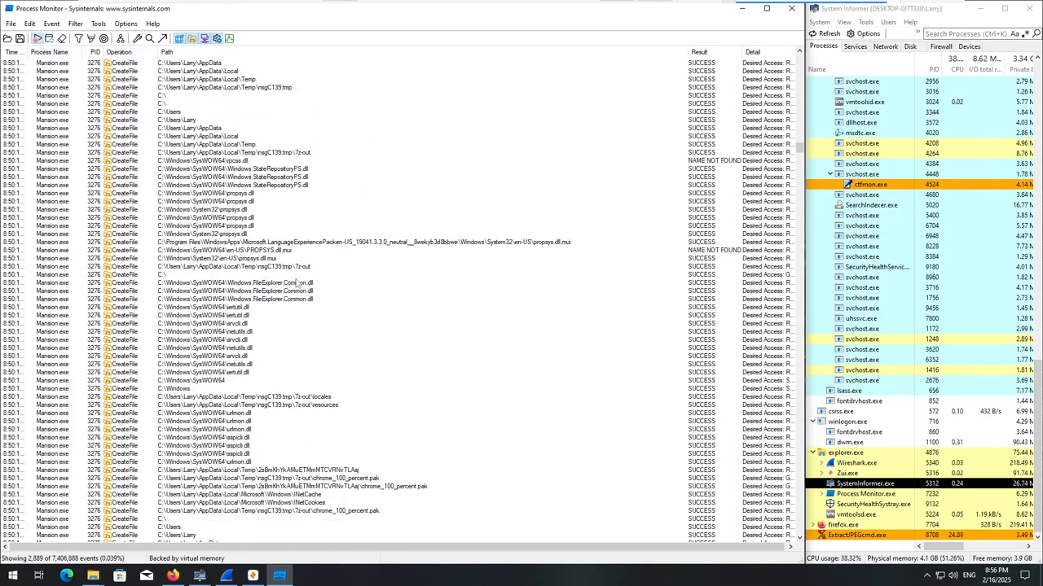
pyautogui.scroll(-3, 297, 283)
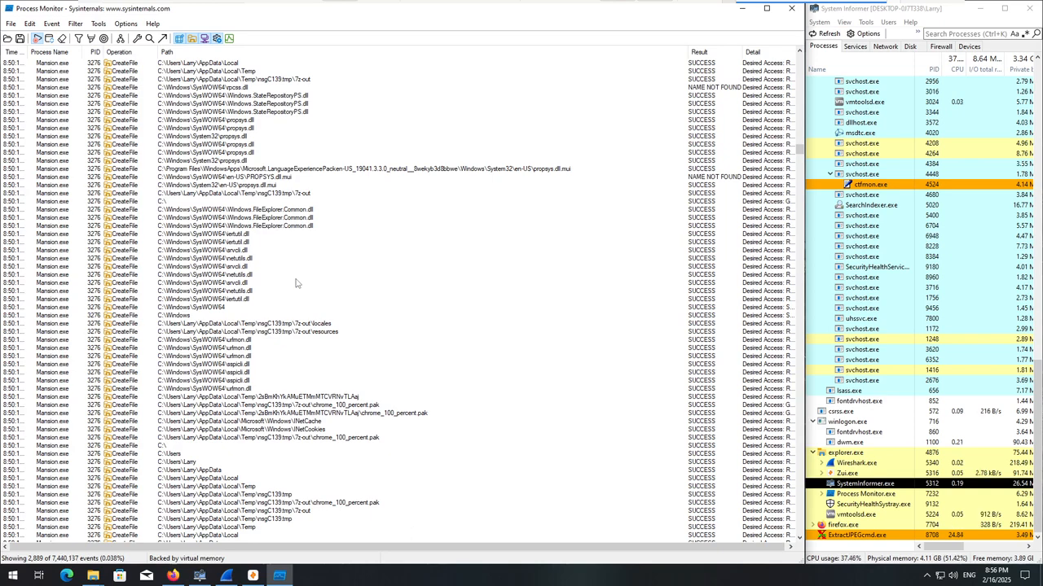
pyautogui.scroll(-4, 298, 283)
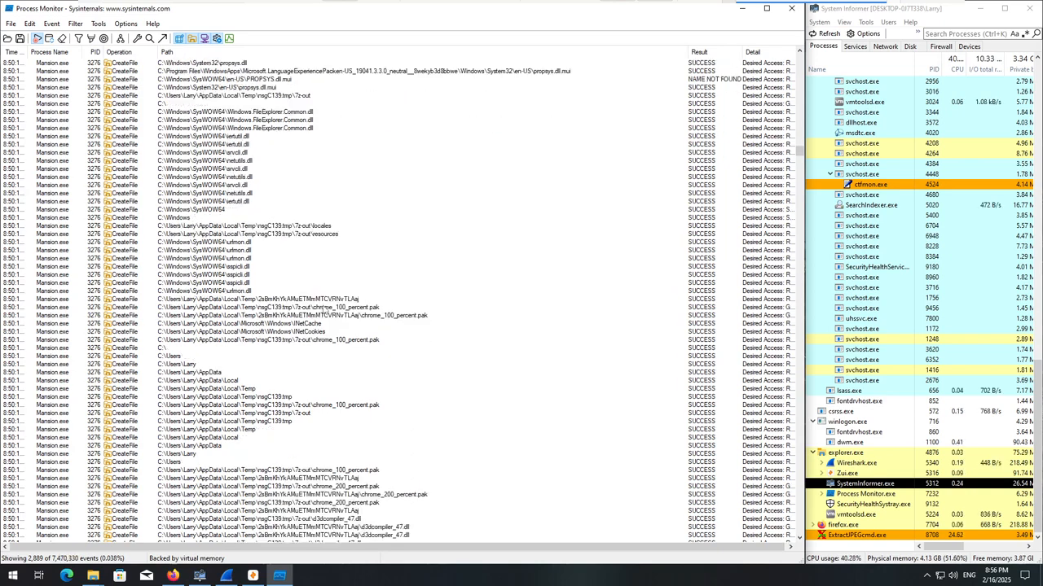
pyautogui.scroll(-4, 325, 310)
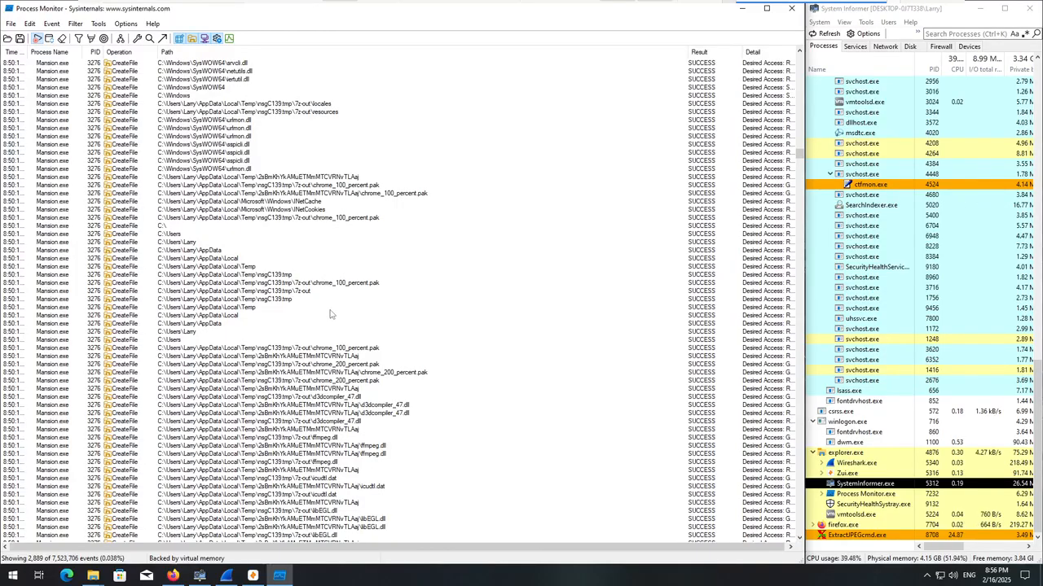
pyautogui.scroll(-20, 324, 312)
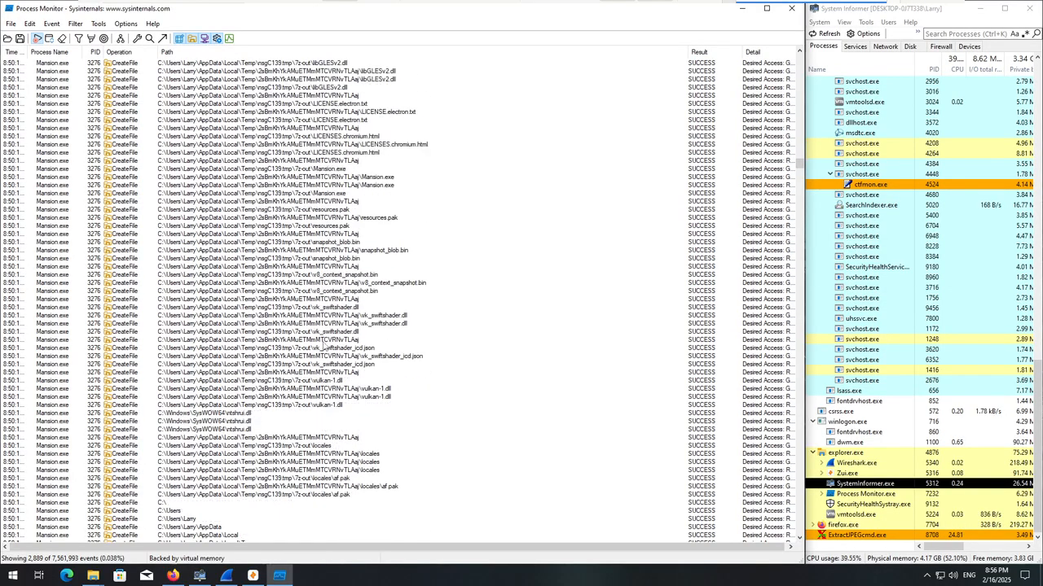
pyautogui.scroll(-2, 323, 345)
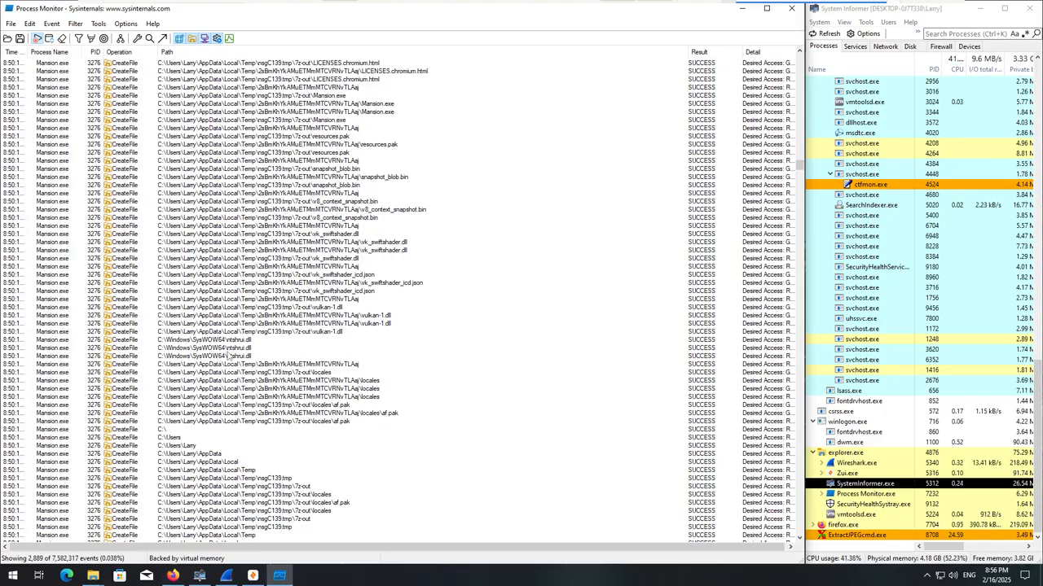
# Inspect the CreateFile events for vulkan-1.dll, ntshrui.dll and the locale PAK files, comparing the 7z-out and 2sBmKhYkAMuETMmMTCVRNvTLAaj paths.
pyautogui.click(228, 350)
pyautogui.scroll(-1, 279, 369)
pyautogui.click(317, 299)
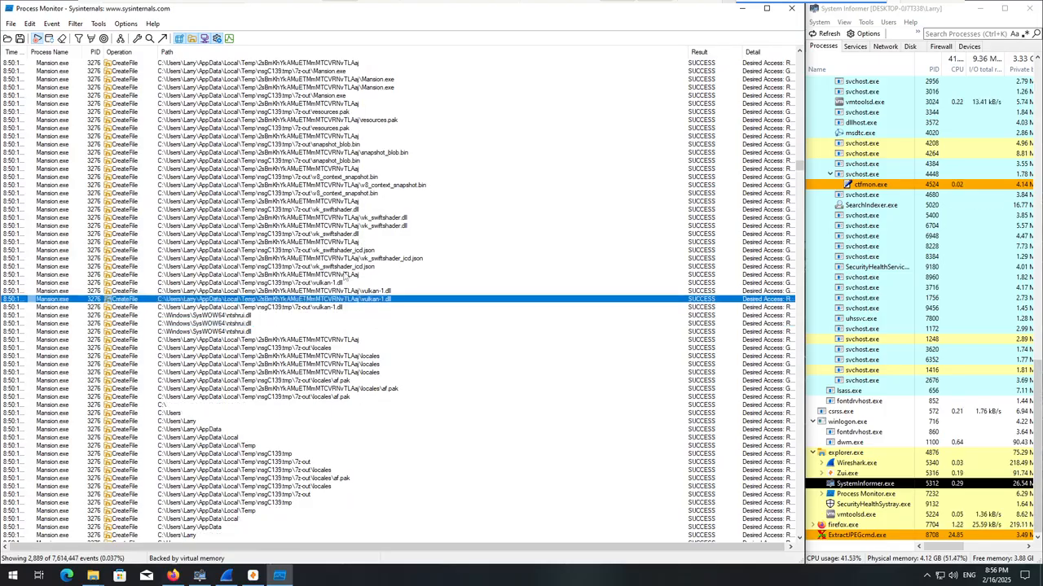
pyautogui.click(300, 324)
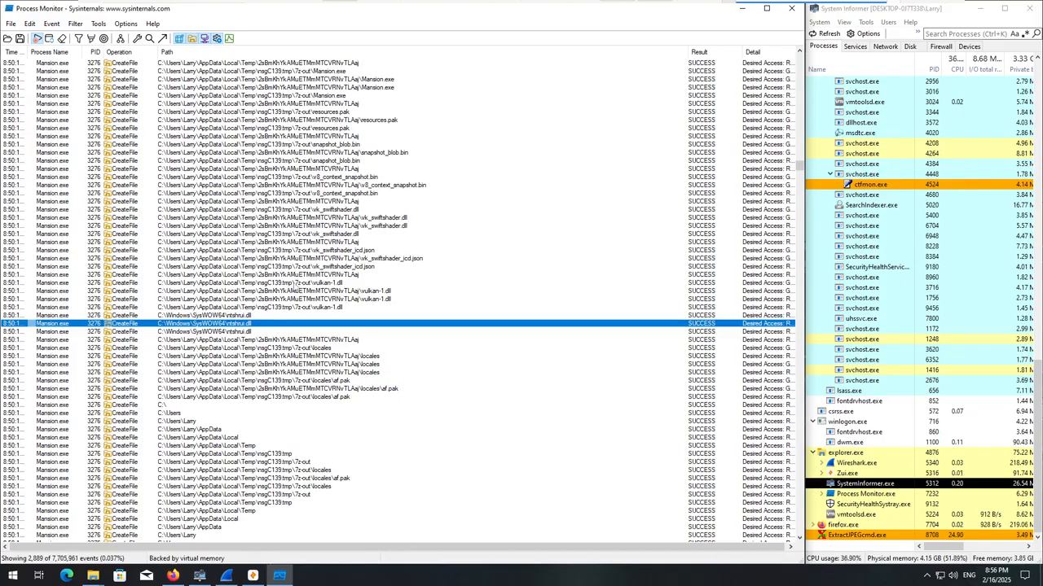
pyautogui.scroll(-1, 295, 284)
pyautogui.click(350, 356)
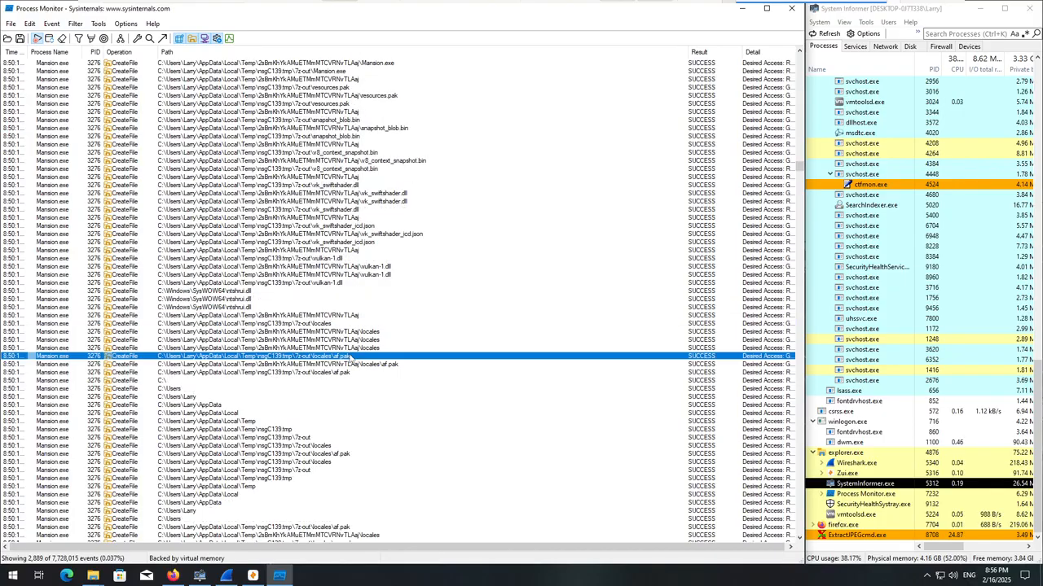
pyautogui.scroll(-14, 357, 366)
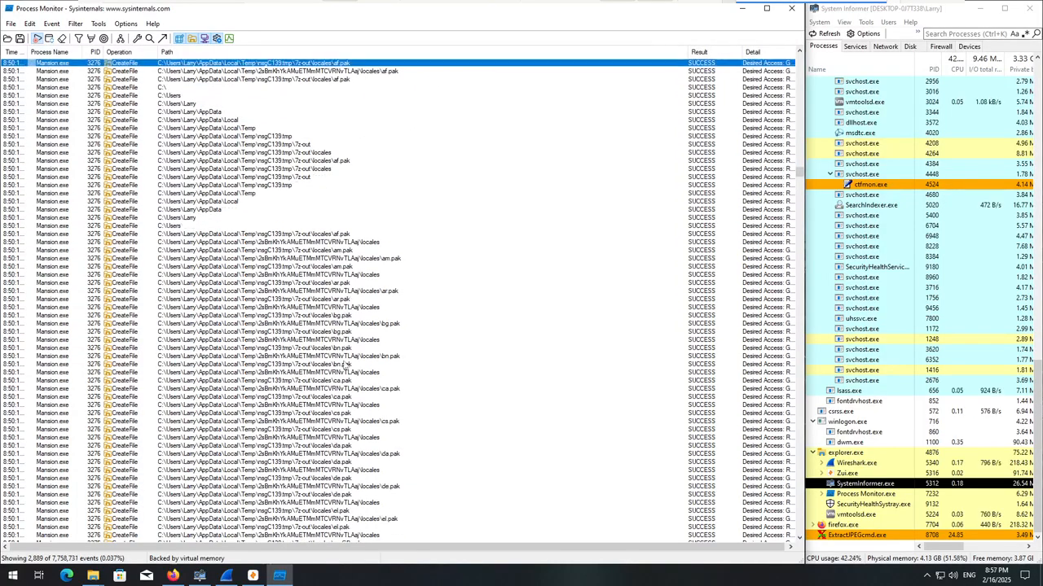
pyautogui.scroll(-6, 344, 365)
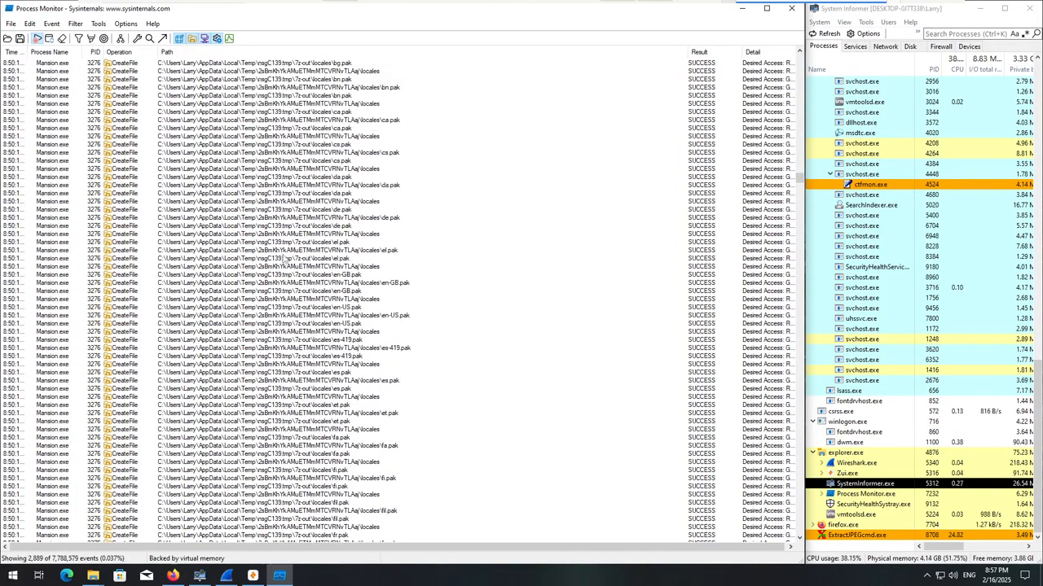
pyautogui.scroll(4, 373, 284)
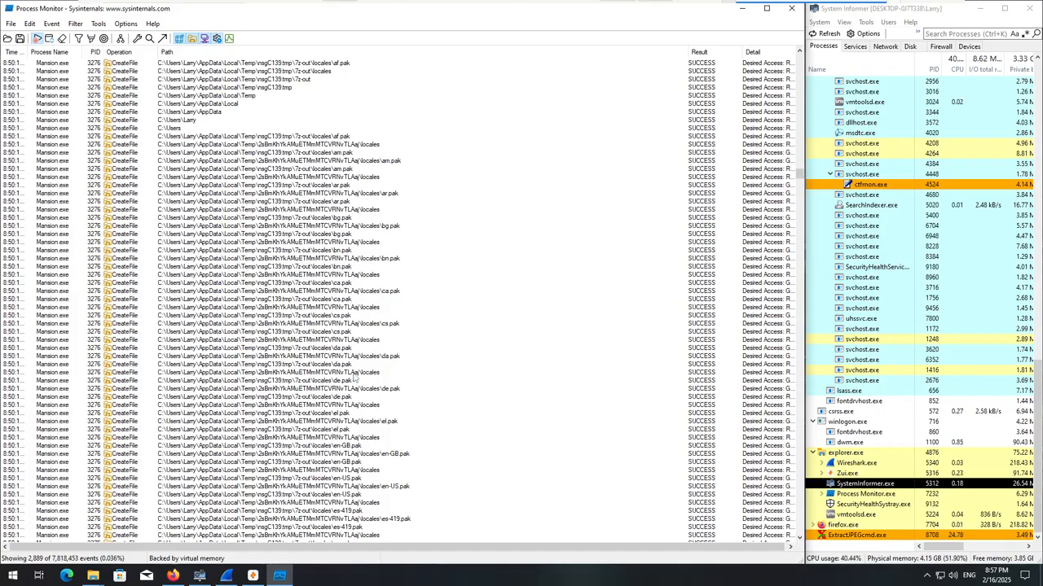
pyautogui.scroll(-20, 355, 378)
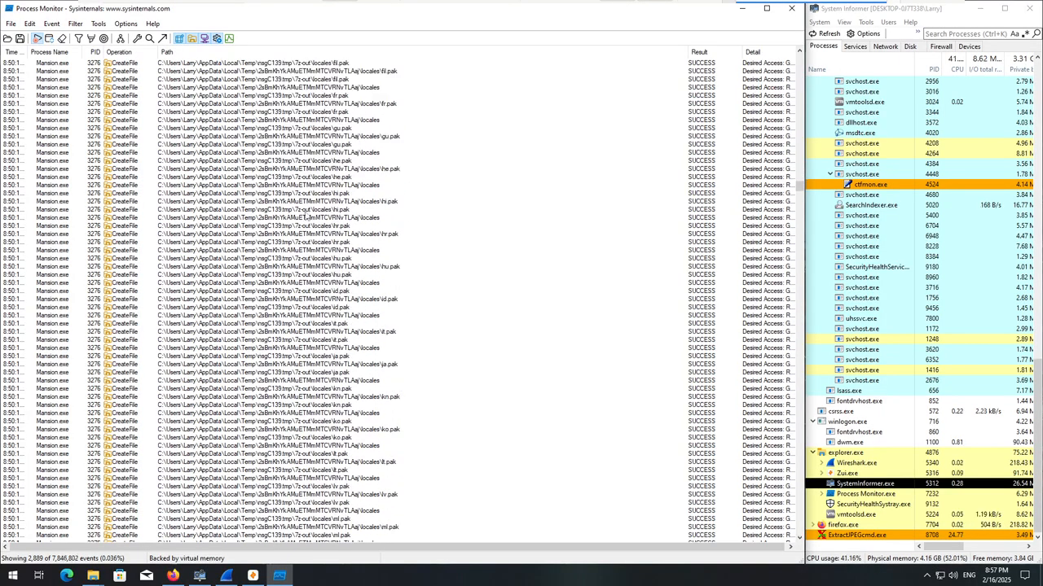
# Jump from the CreateFile event of locales\gu.pak in 2sBmKhYkAMuETMmMTCVRNvTLAaj to its file location, then close the Explorer window.
pyautogui.click(293, 137)
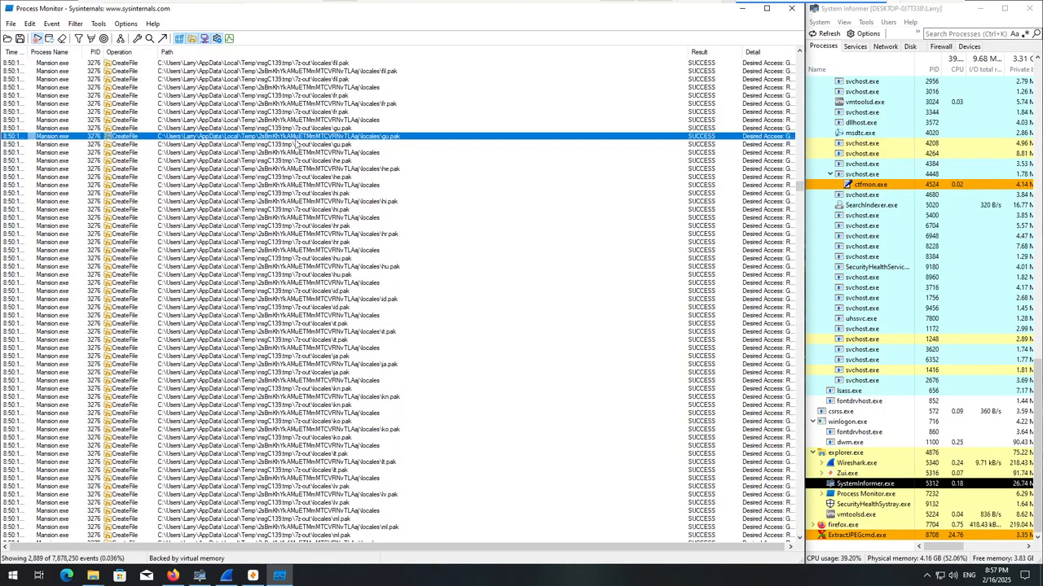
pyautogui.rightClick(296, 140)
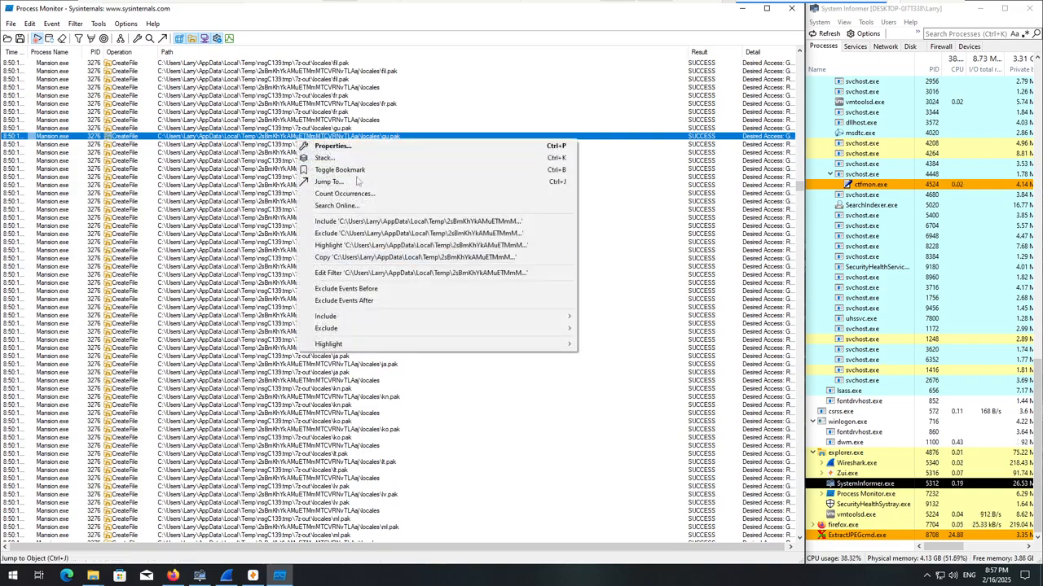
pyautogui.click(351, 181)
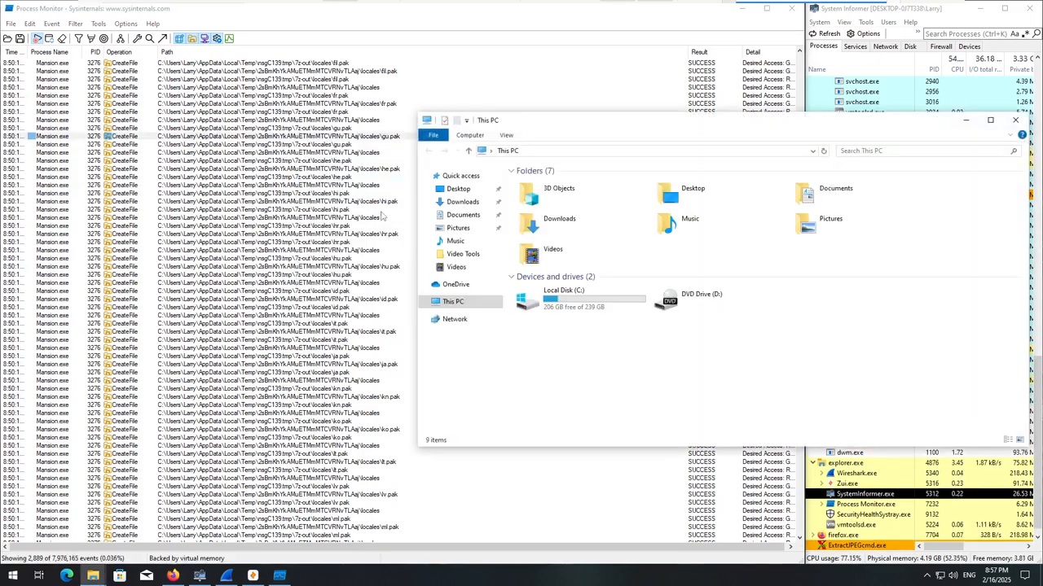
pyautogui.click(1015, 119)
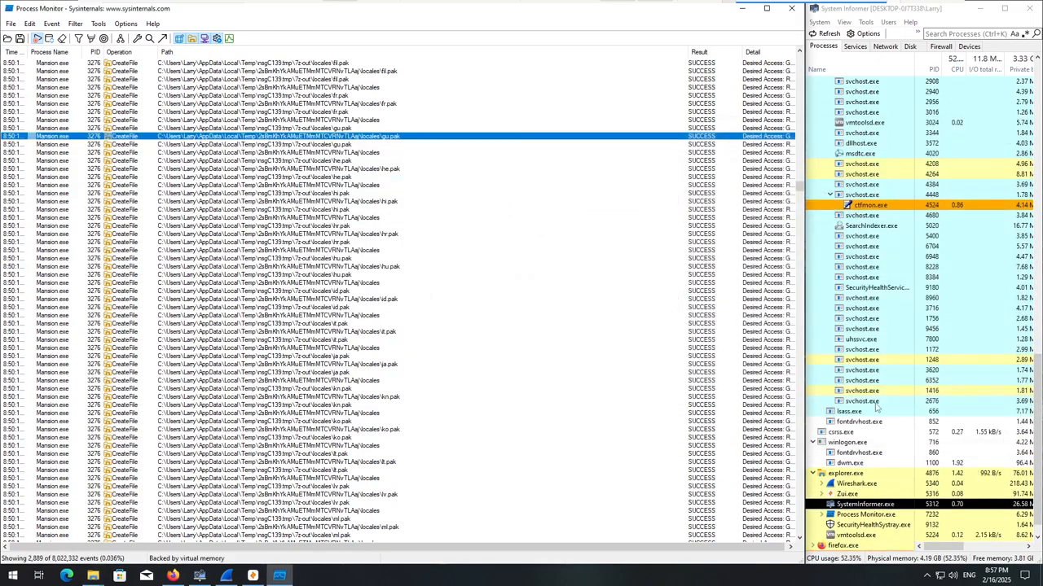
# Review the events up to resources\app.asar, jump from the 7z-out\resources\elevate.exe event to its file location and close the Explorer window.
pyautogui.scroll(-20, 423, 374)
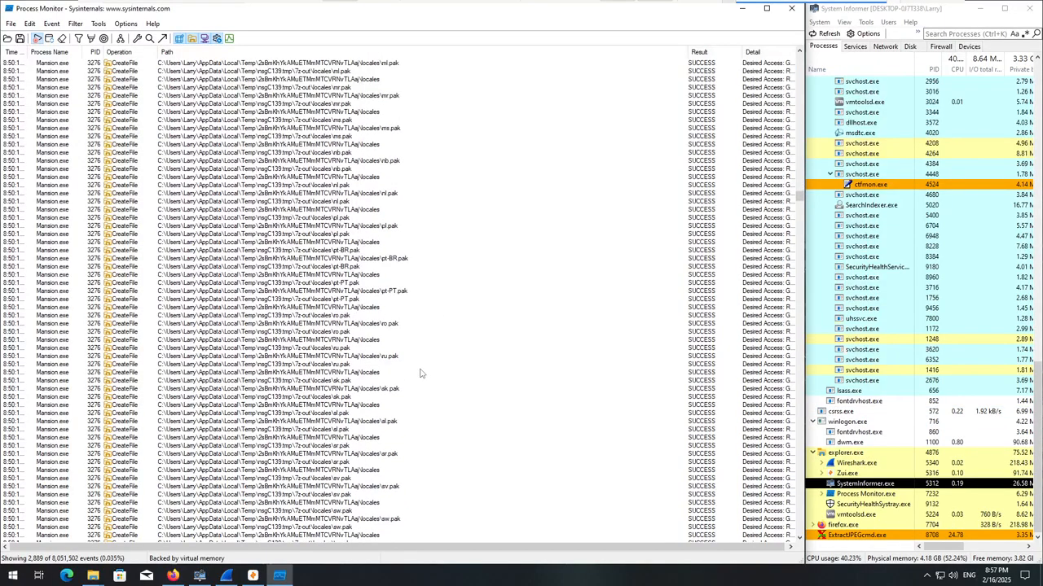
pyautogui.scroll(-17, 412, 373)
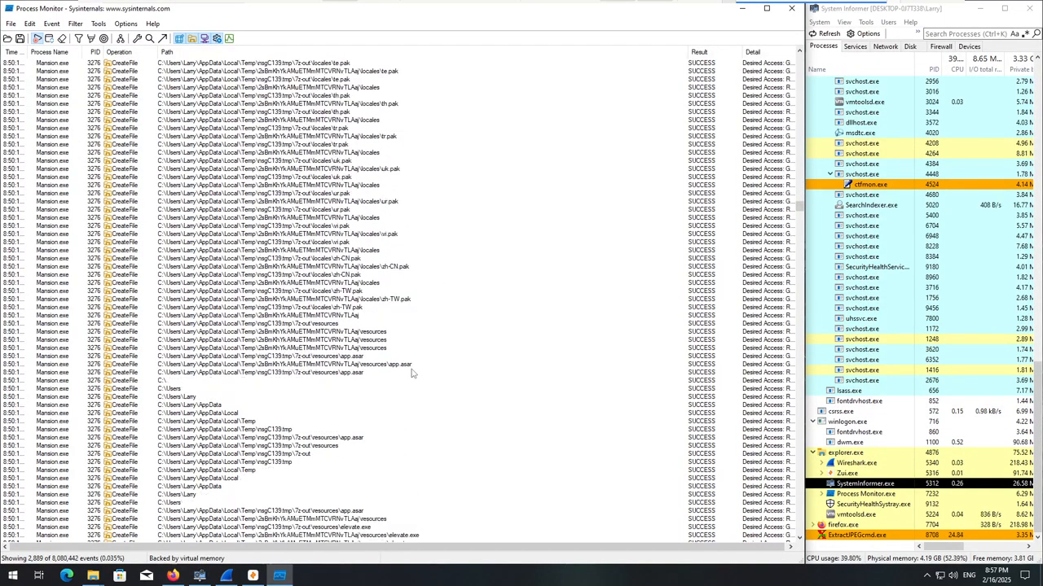
pyautogui.click(354, 392)
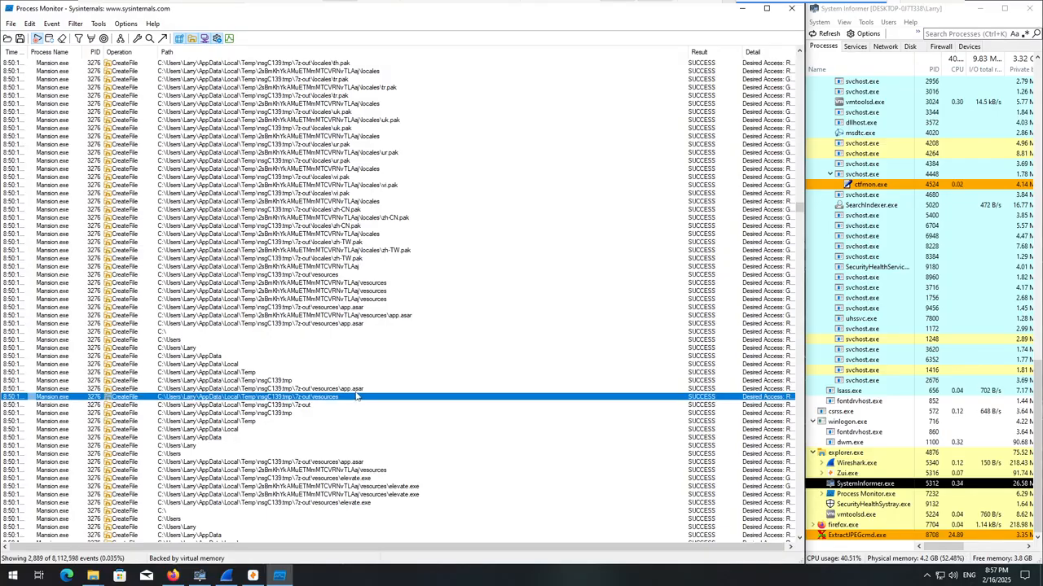
pyautogui.scroll(-6, 356, 397)
pyautogui.scroll(-3, 359, 383)
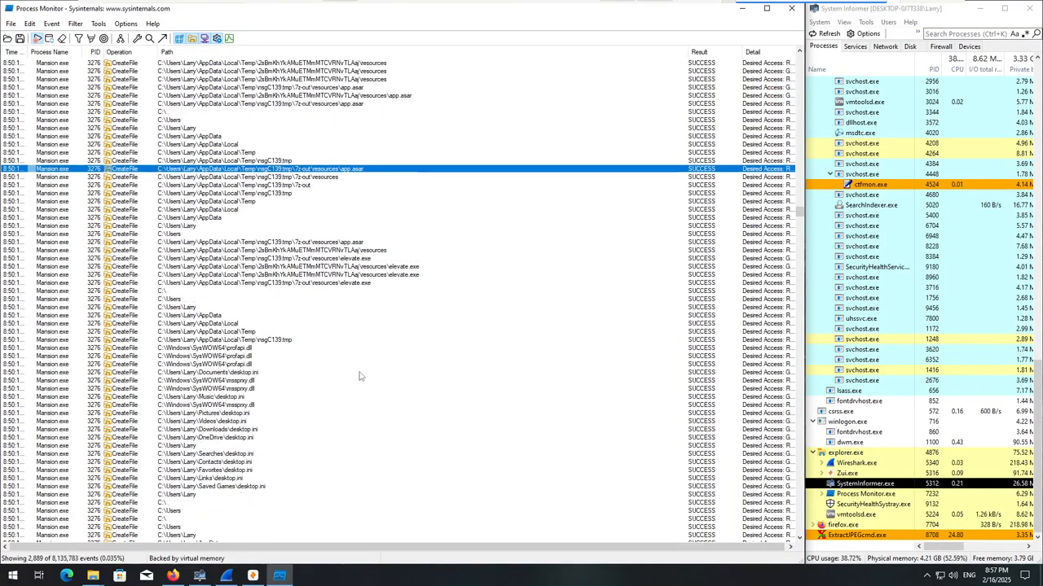
pyautogui.click(359, 282)
pyautogui.rightClick(358, 284)
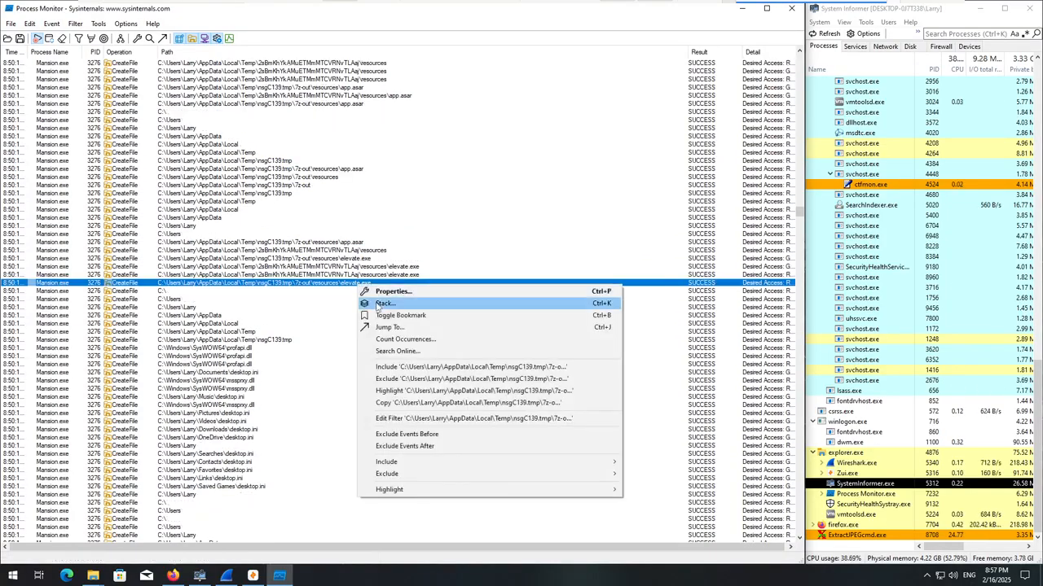
pyautogui.click(388, 327)
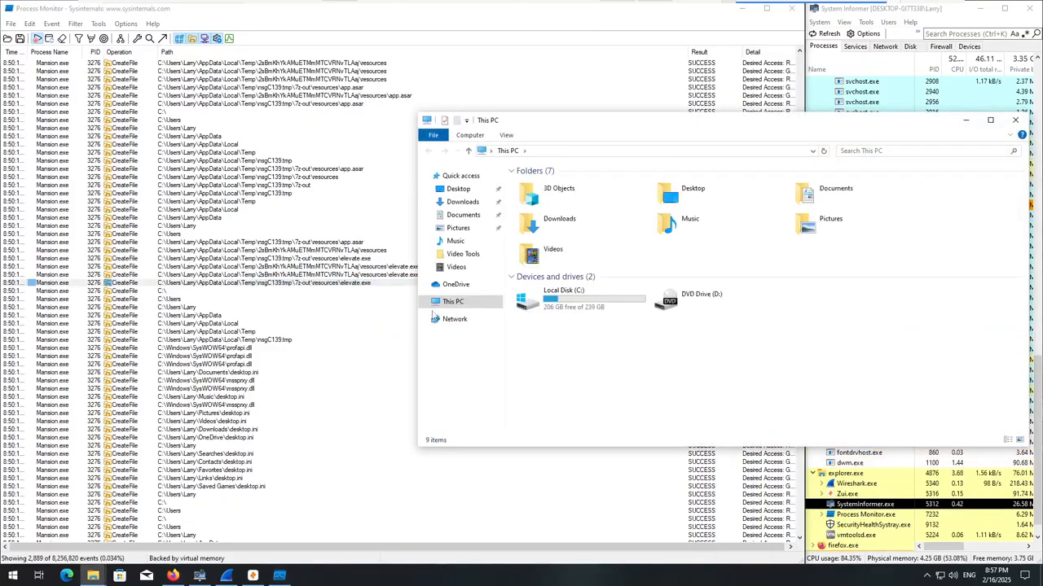
pyautogui.click(1015, 121)
# Review the CreateFile events for the desktop.ini files, System.dll, StdUtils.dll and the Mansion.exe in the Temp folder.
pyautogui.scroll(-5, 367, 416)
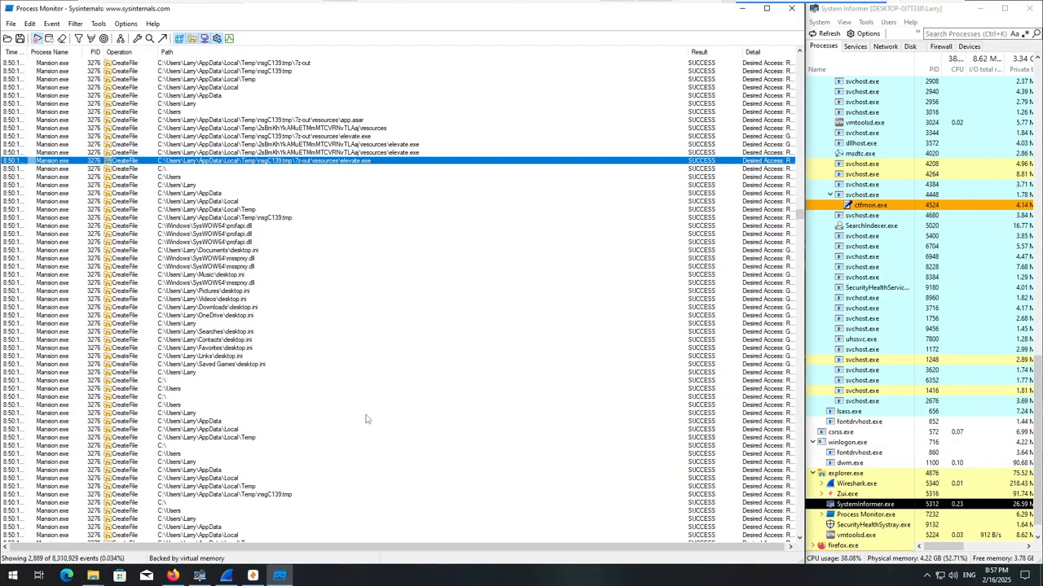
pyautogui.scroll(-10, 366, 420)
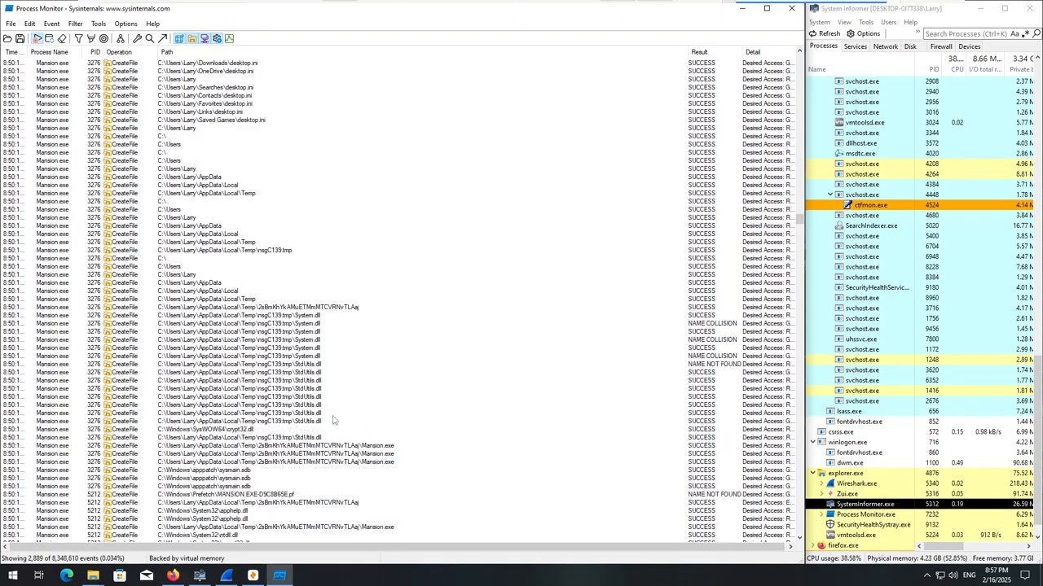
pyautogui.scroll(-5, 356, 429)
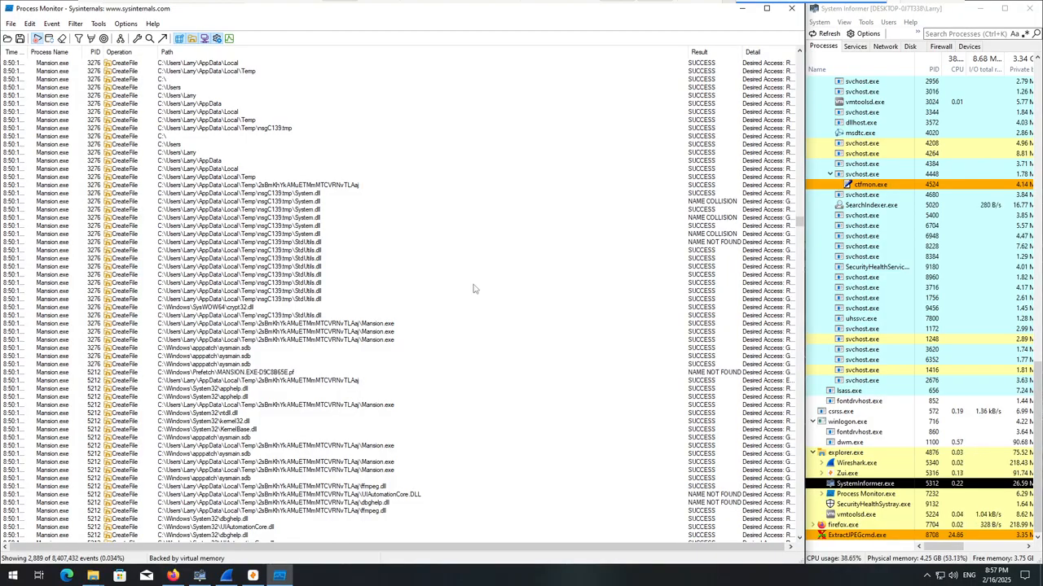
pyautogui.scroll(-2, 470, 295)
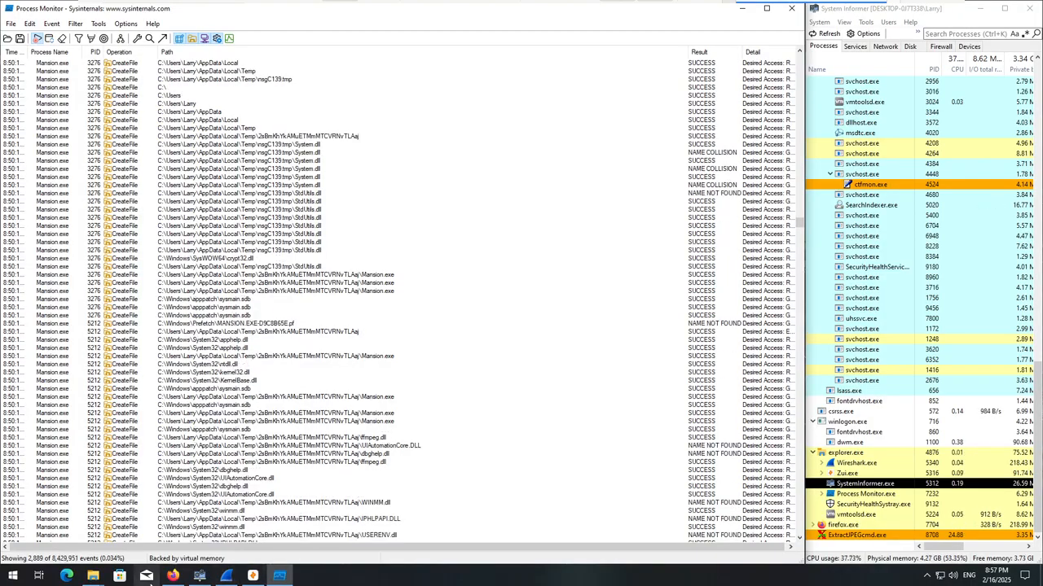
# Check the contents of the already open DDR5_NetCache folder in File Explorer and minimize its window.
pyautogui.moveTo(92, 576)
pyautogui.click(149, 550)
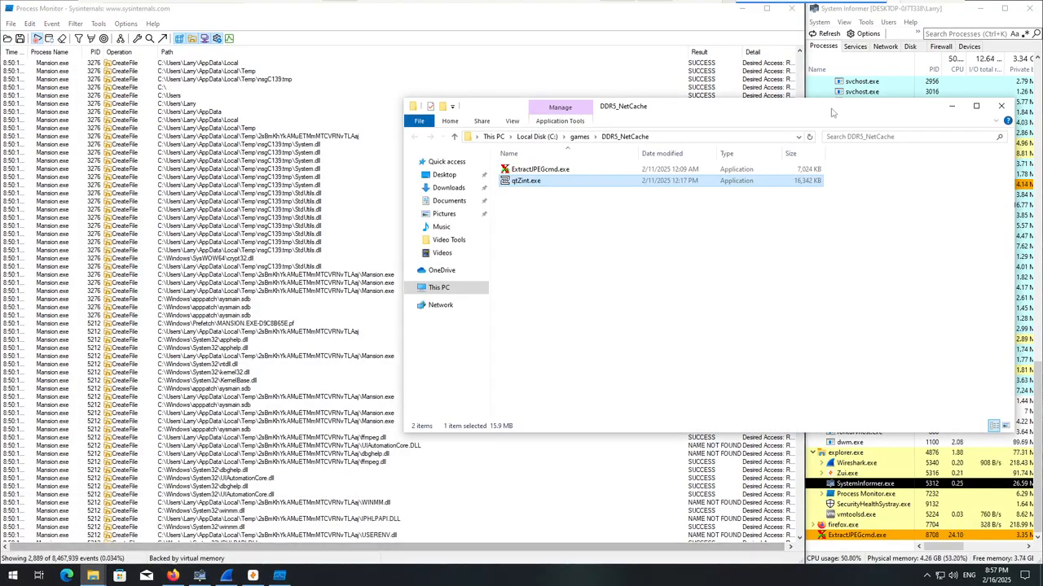
pyautogui.click(951, 106)
# Examine the CreateFile events of the Mansion.exe process with PID 5212, including its DLL lookups, update.exe, app.asar and Roaming\my-electron-app.
pyautogui.scroll(-13, 236, 374)
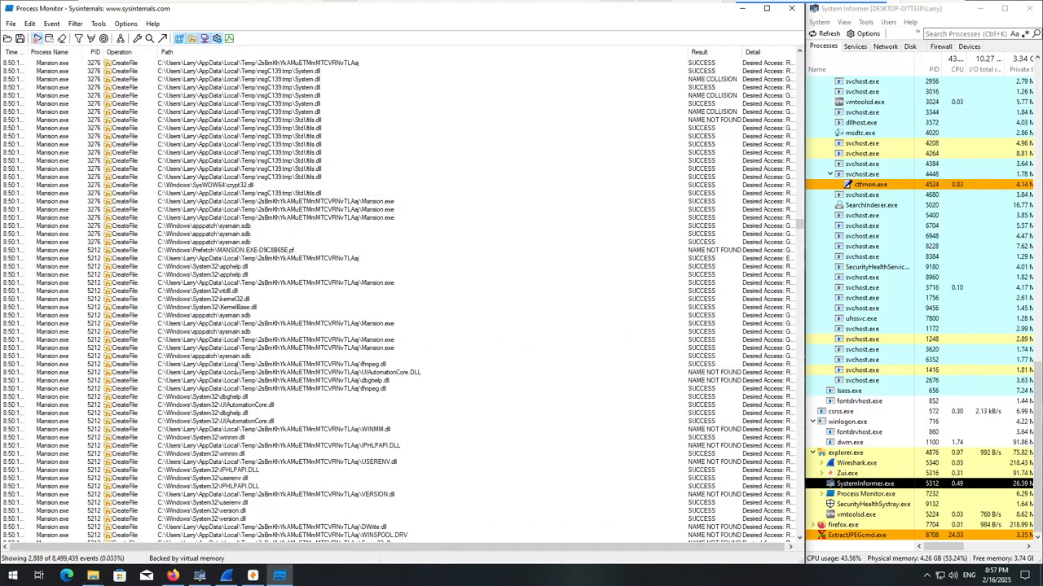
pyautogui.scroll(-16, 181, 352)
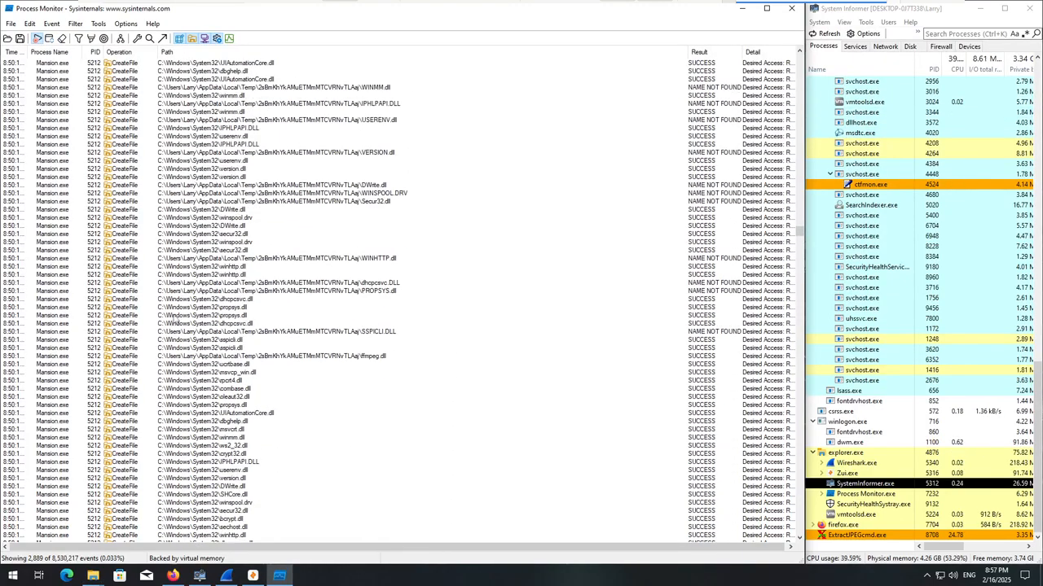
pyautogui.scroll(-16, 173, 323)
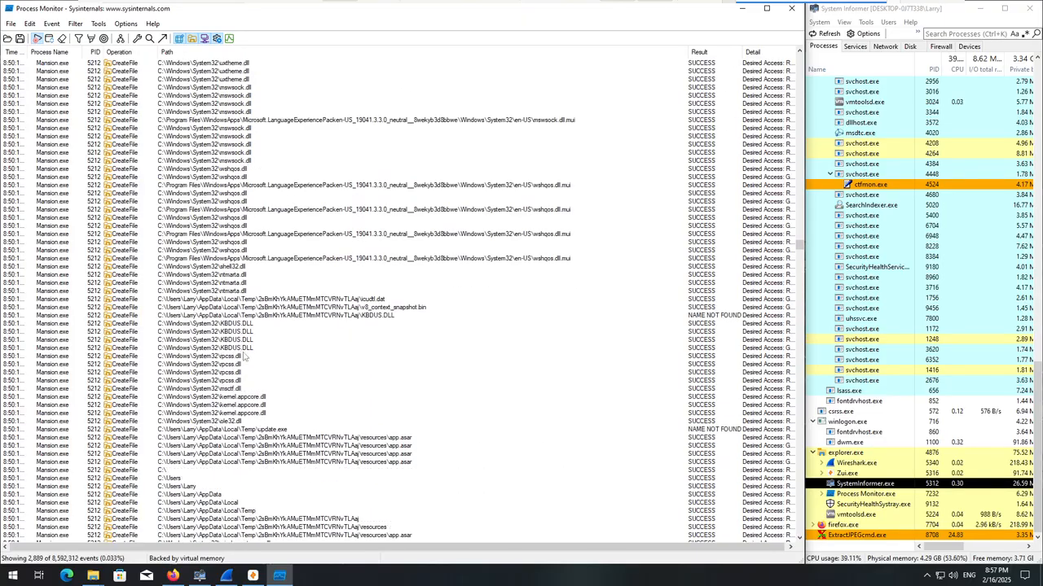
pyautogui.scroll(-4, 257, 365)
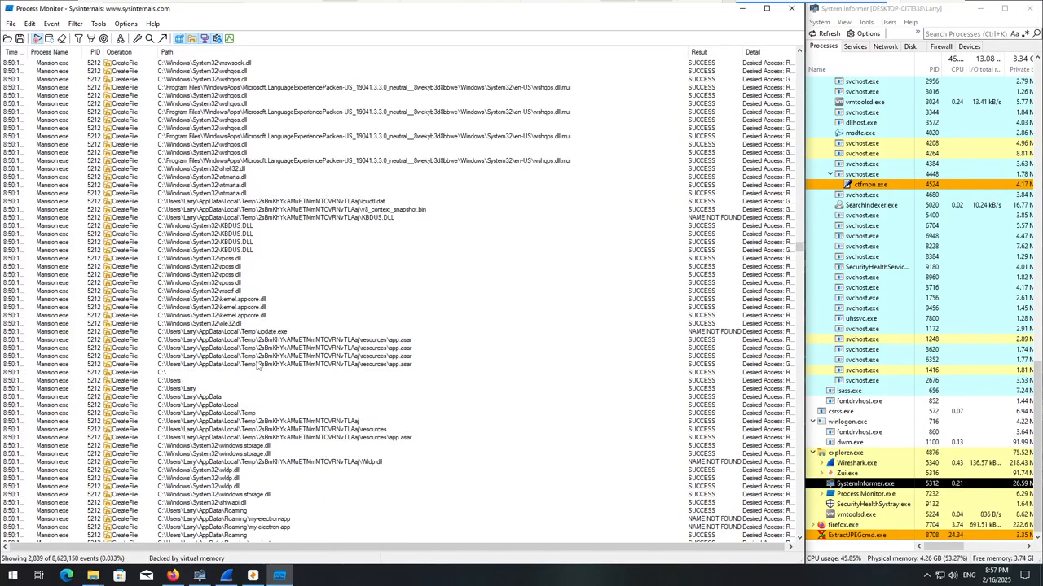
pyautogui.scroll(-5, 257, 367)
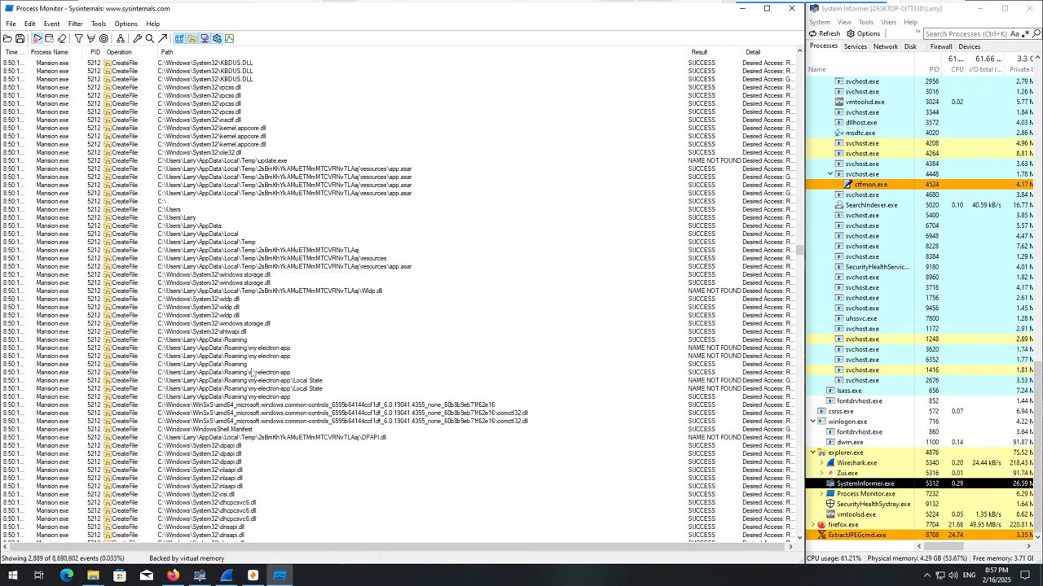
# Review the following CreateFile events of the Mansion.exe processes 5212 and 9388, from Roaming\my-electron-app through the hosts file and DLL lookups to my-electron-app\Preferences.
pyautogui.scroll(-8, 274, 404)
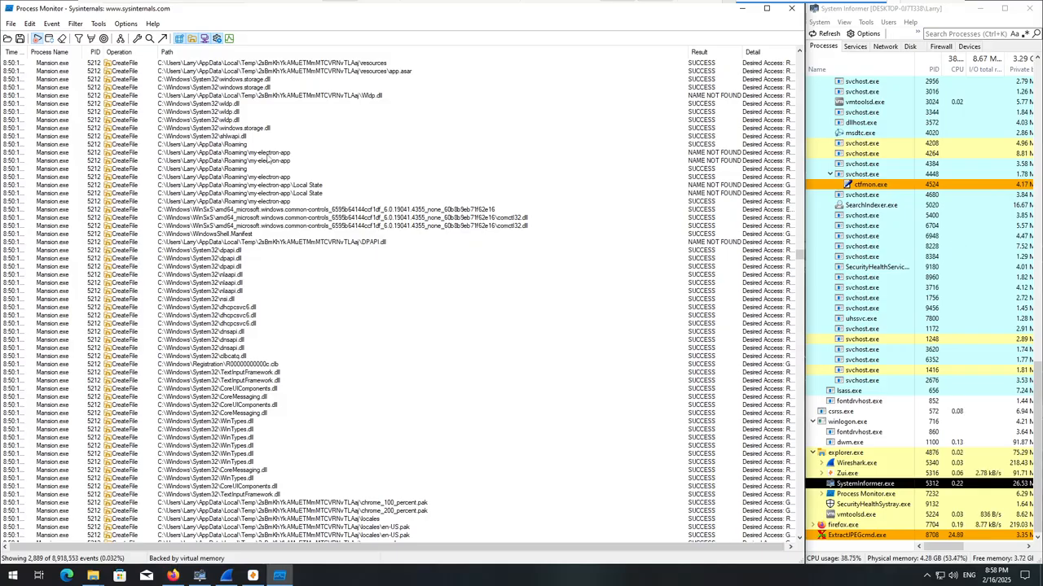
pyautogui.scroll(-9, 309, 149)
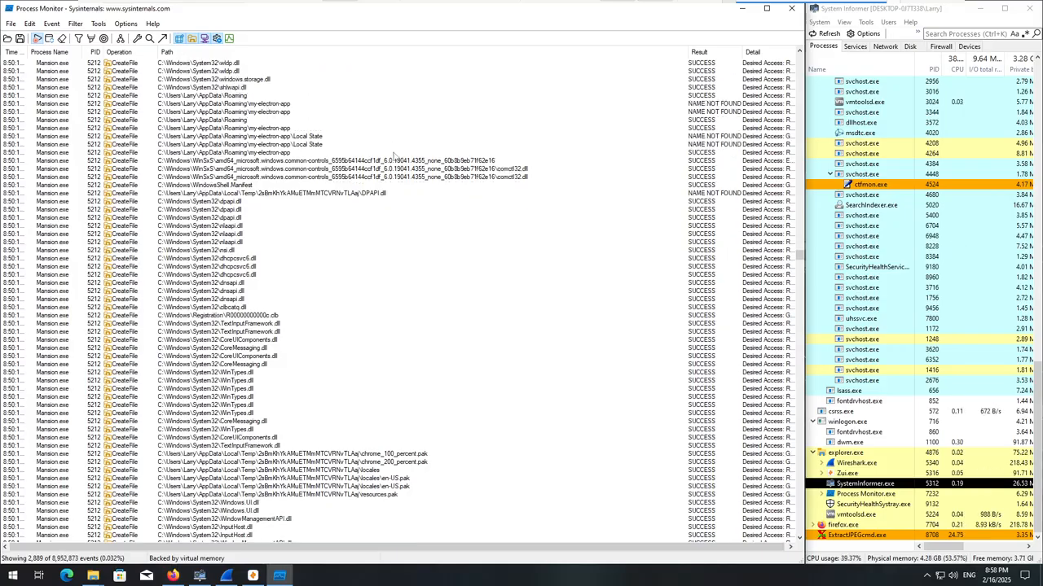
pyautogui.scroll(-19, 346, 175)
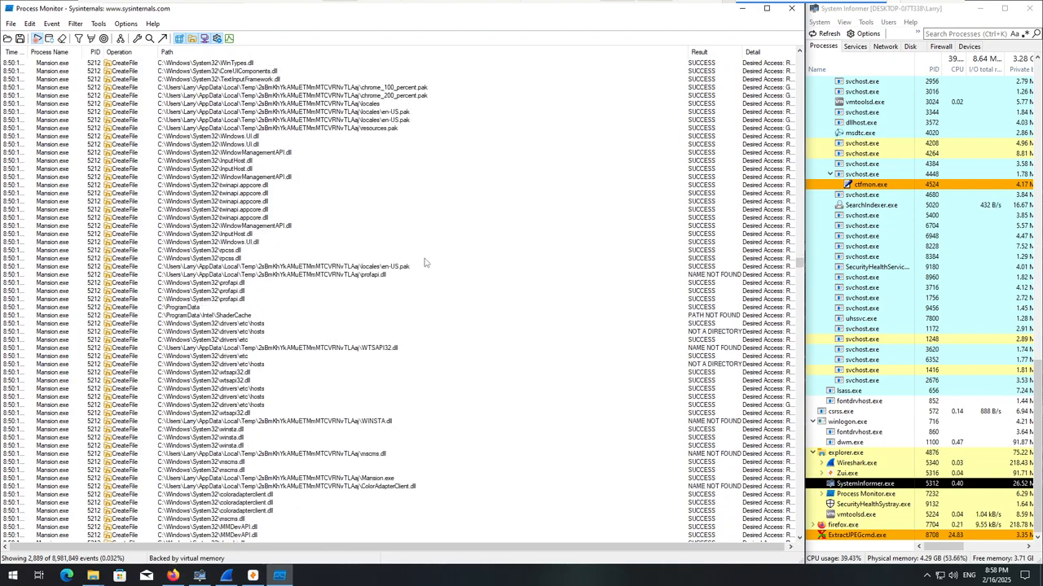
pyautogui.scroll(-6, 341, 308)
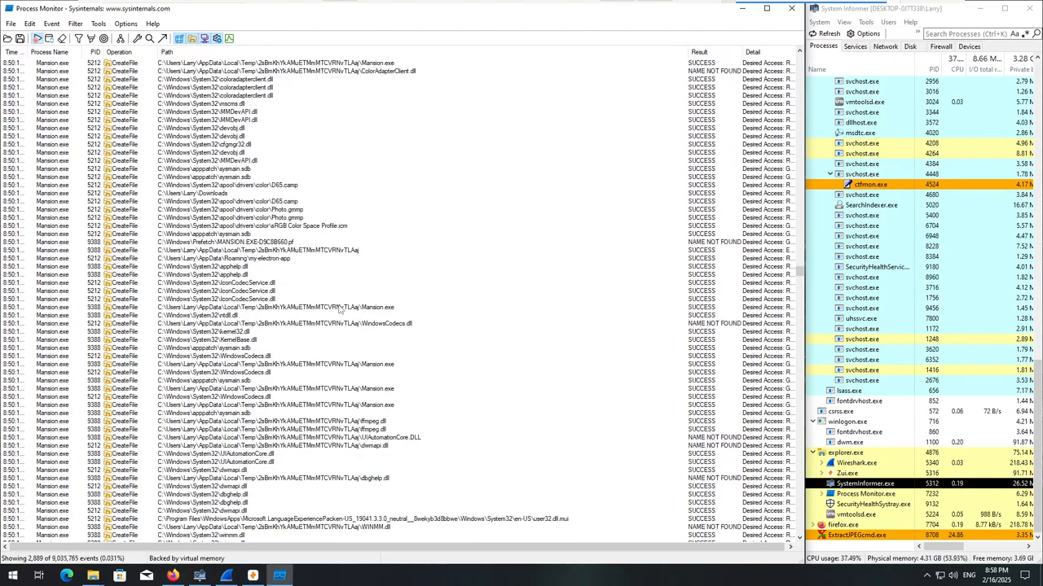
pyautogui.scroll(-4, 365, 309)
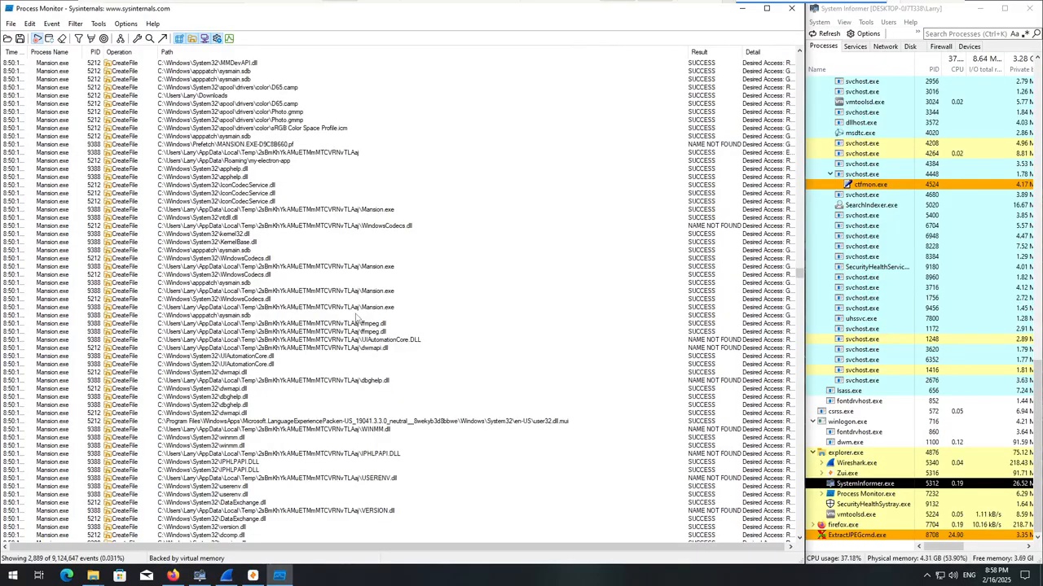
pyautogui.scroll(-2, 355, 318)
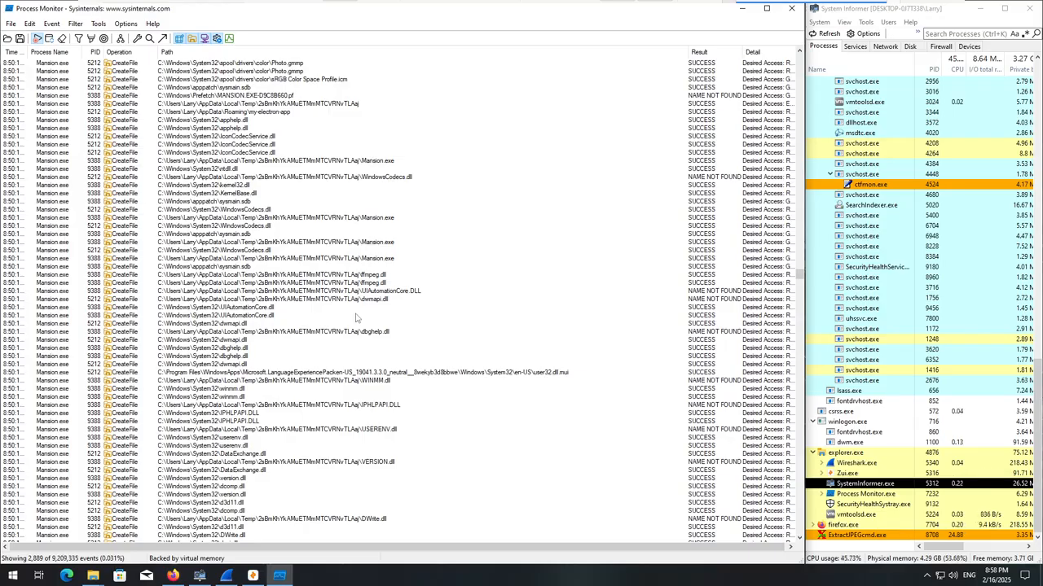
pyautogui.scroll(-8, 355, 317)
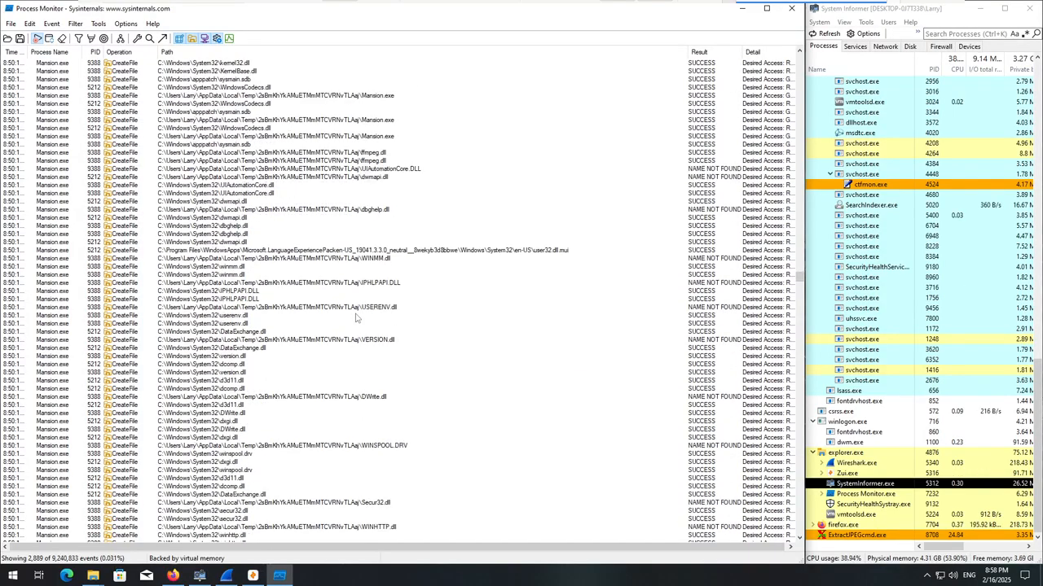
pyautogui.scroll(-4, 355, 319)
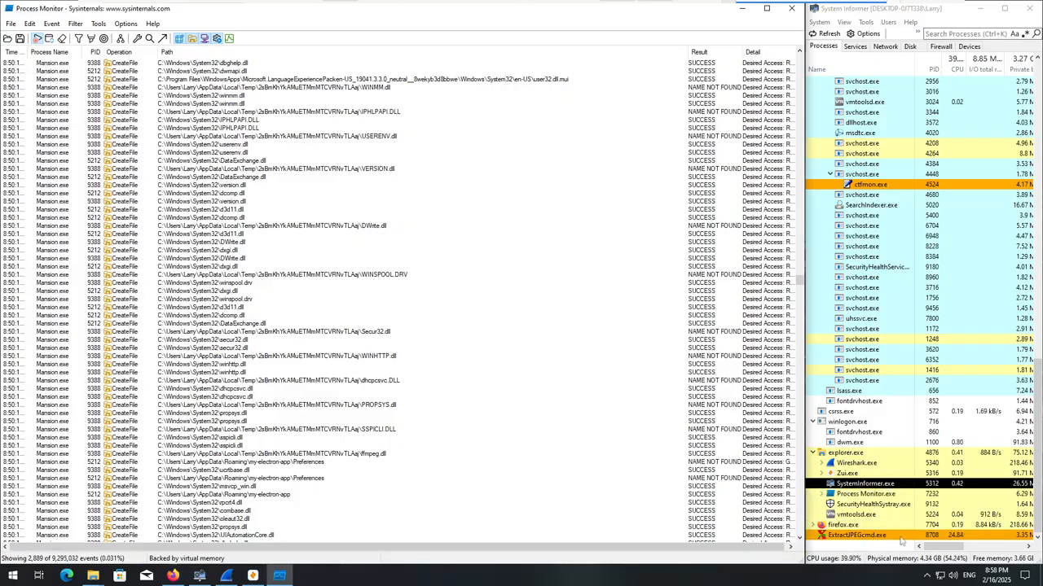
# Check the DDR5_NetCache folder in File Explorer again and return to System Informer.
pyautogui.click(806, 482)
pyautogui.moveTo(92, 576)
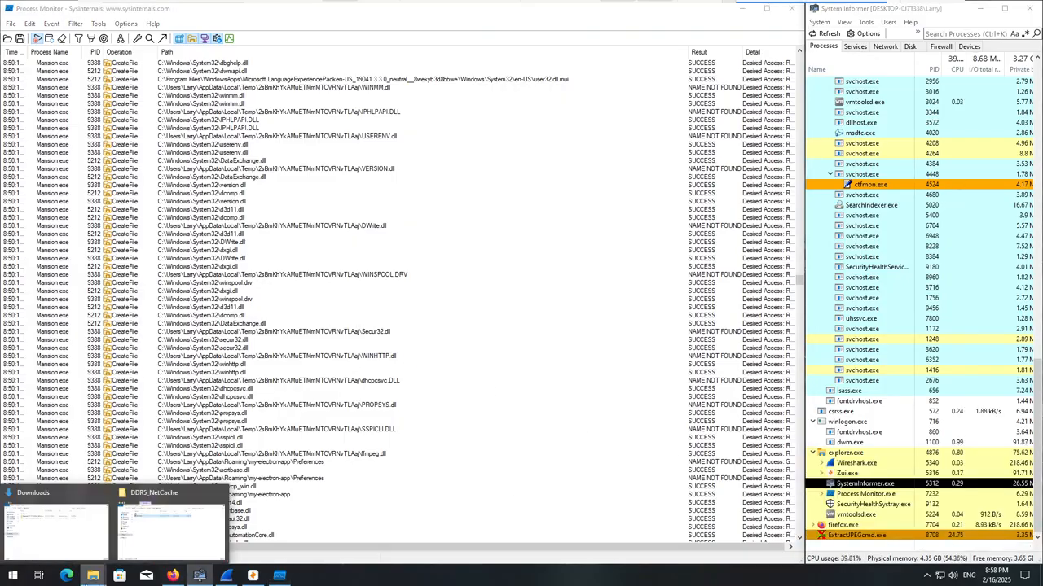
pyautogui.click(171, 525)
pyautogui.click(958, 108)
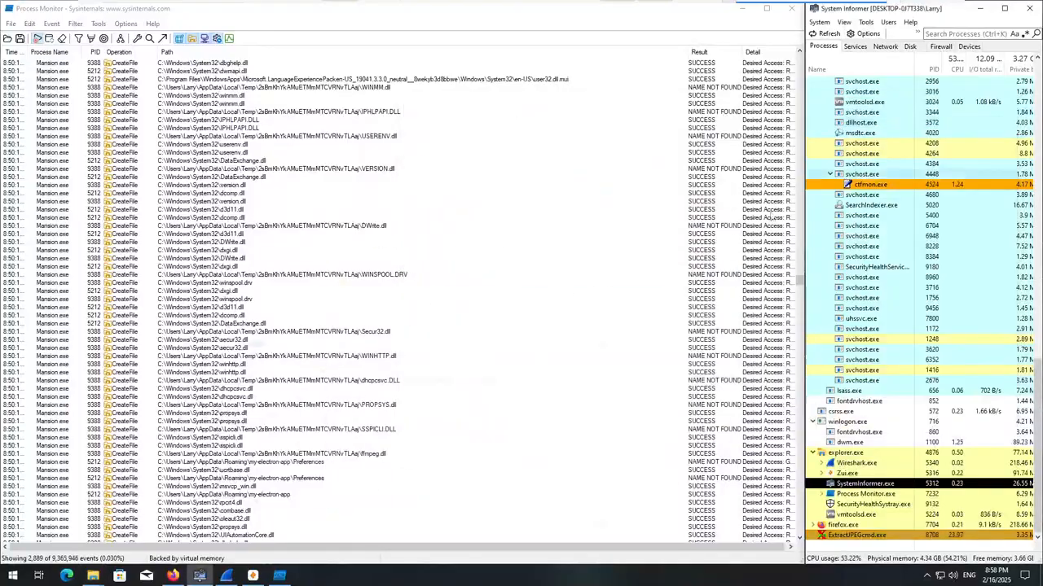
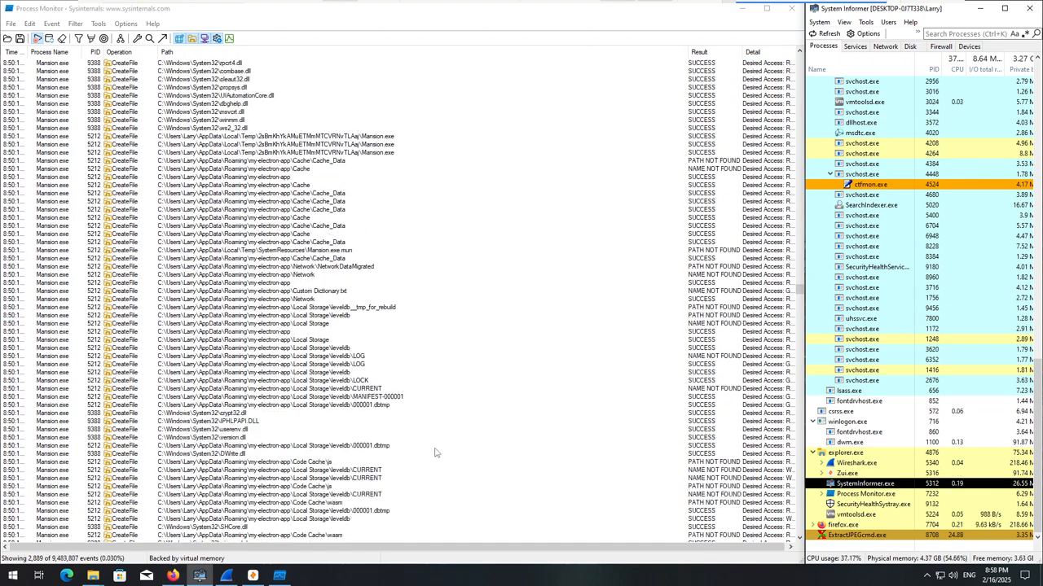
# Review the next Mansion.exe CreateFile events in Process Monitor, covering my-electron-app's Local Storage\leveldb, Code Cache, Cookies and Network Persistent State paths.
pyautogui.click(359, 365)
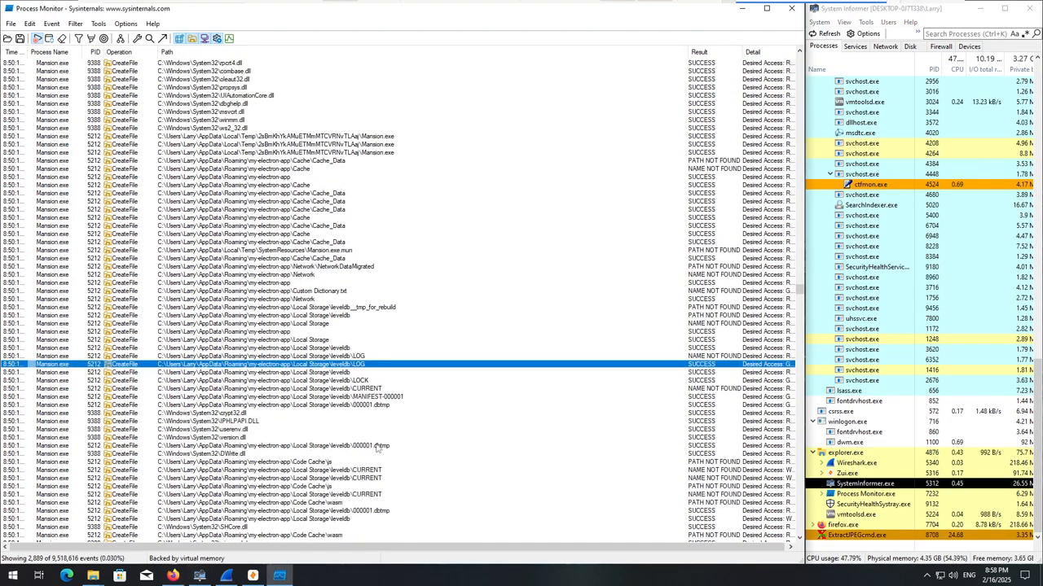
pyautogui.scroll(-1, 359, 409)
pyautogui.scroll(-2, 349, 443)
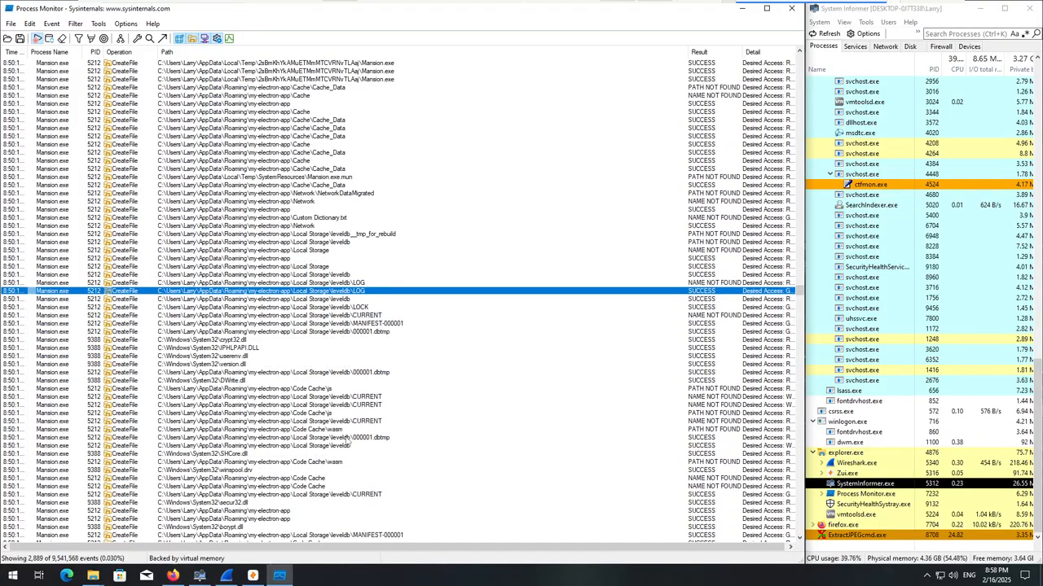
pyautogui.scroll(-12, 345, 445)
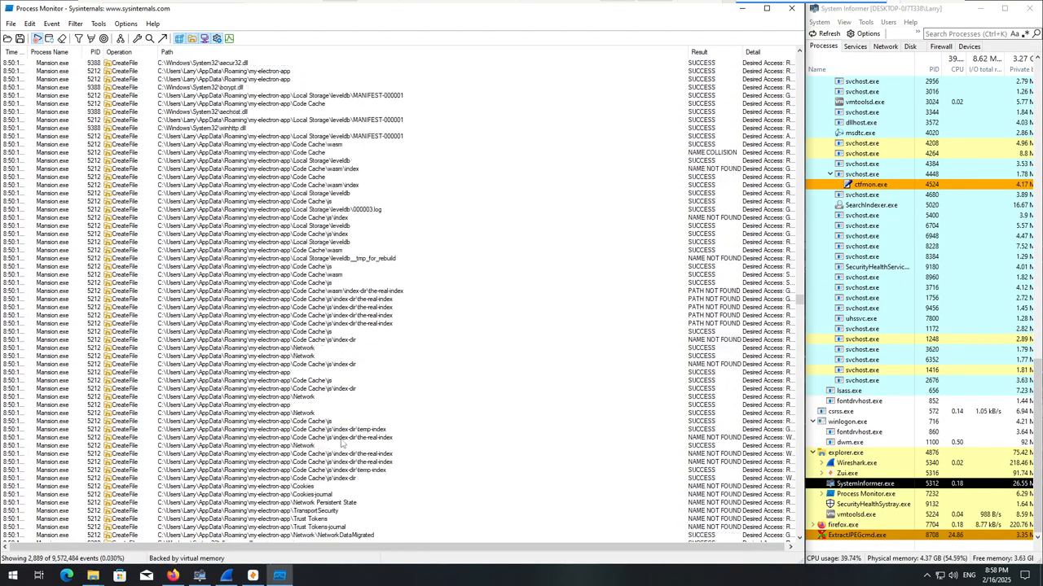
pyautogui.click(337, 332)
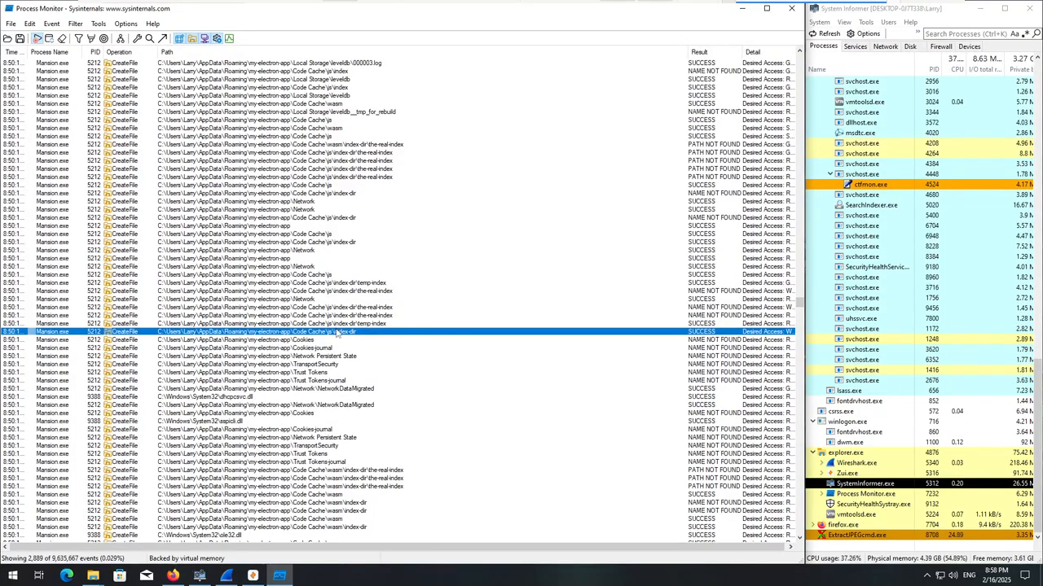
pyautogui.scroll(-6, 333, 309)
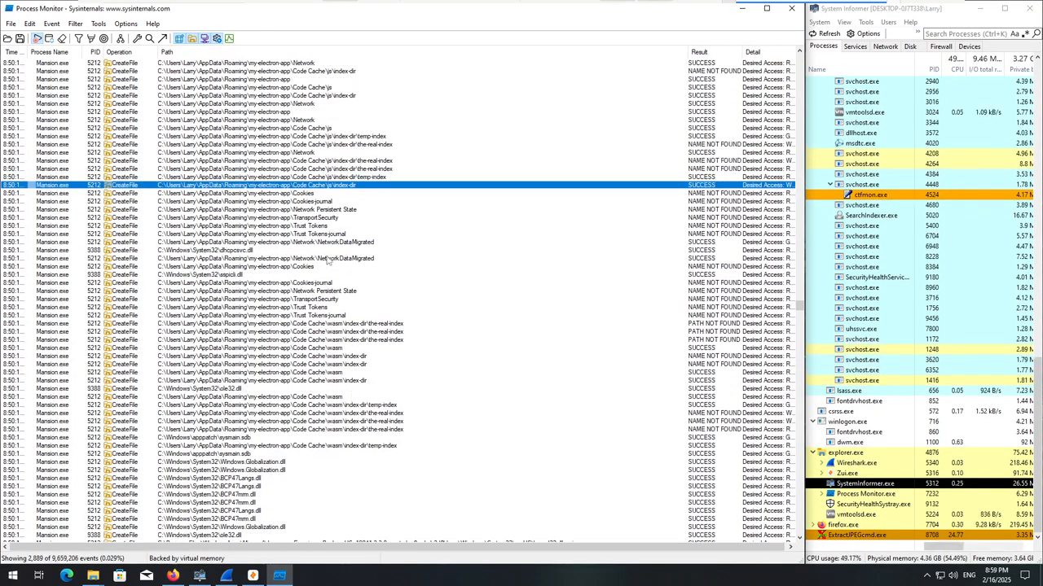
pyautogui.click(321, 217)
pyautogui.click(322, 210)
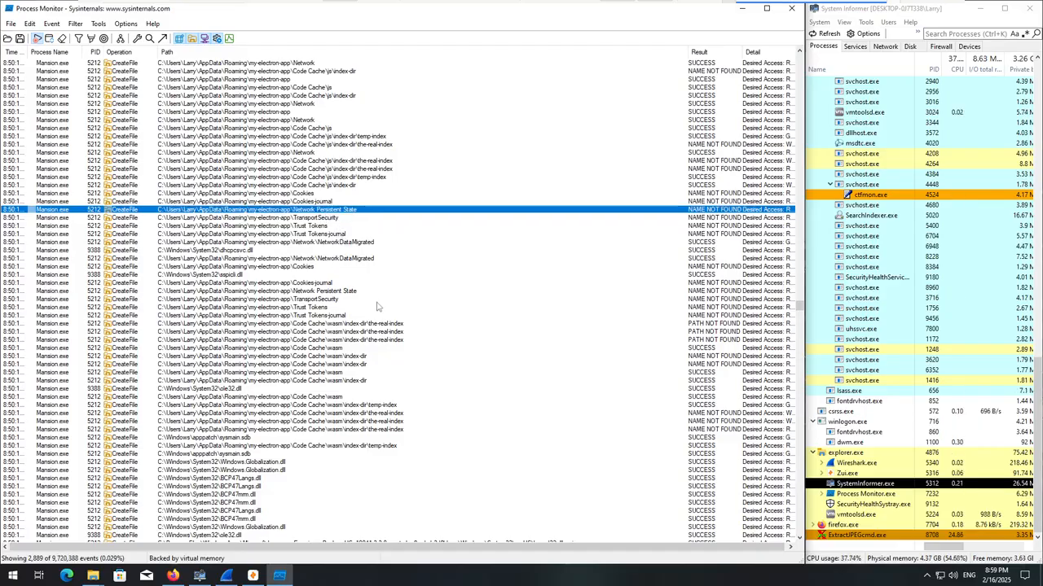
pyautogui.scroll(-10, 371, 299)
pyautogui.scroll(-5, 375, 310)
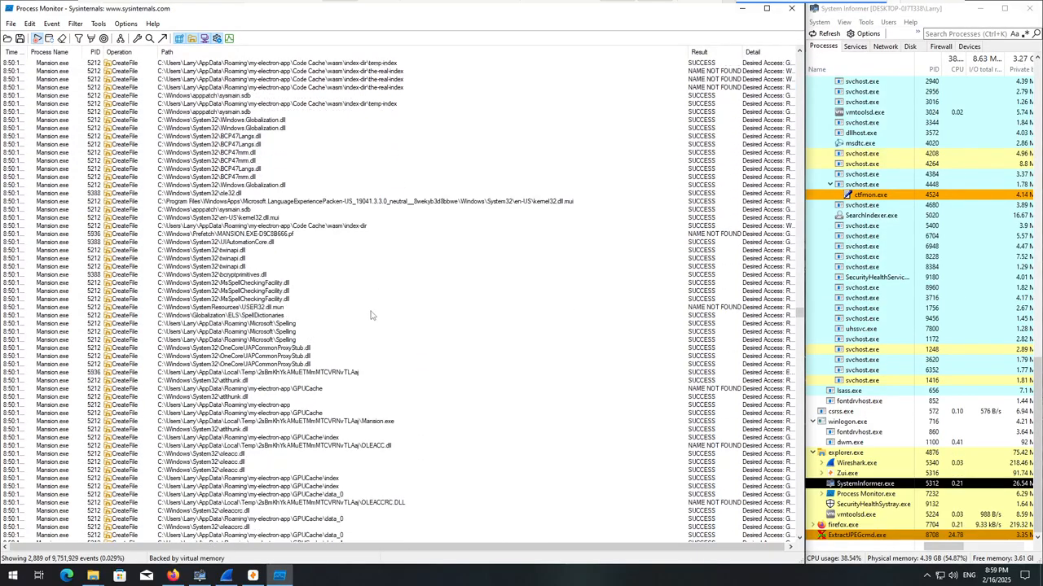
# Examine the following Mansion.exe CreateFile events, including MsSpellCheckingFacility.dll, SpellDictionaries, Microsoft\Spelling, GPUCache, DawnCache, Service Worker and app.asar.
pyautogui.click(239, 260)
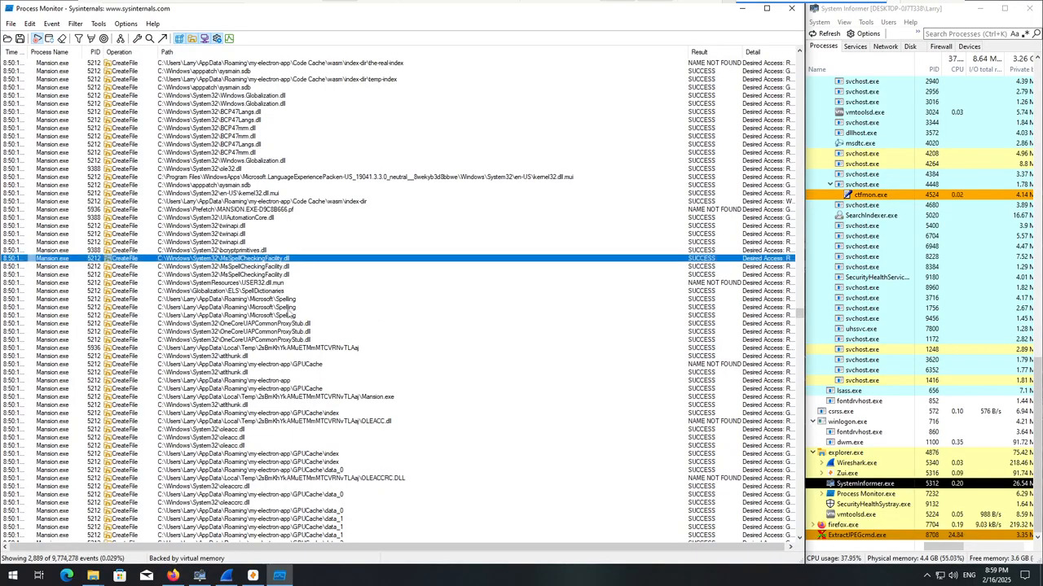
pyautogui.click(268, 292)
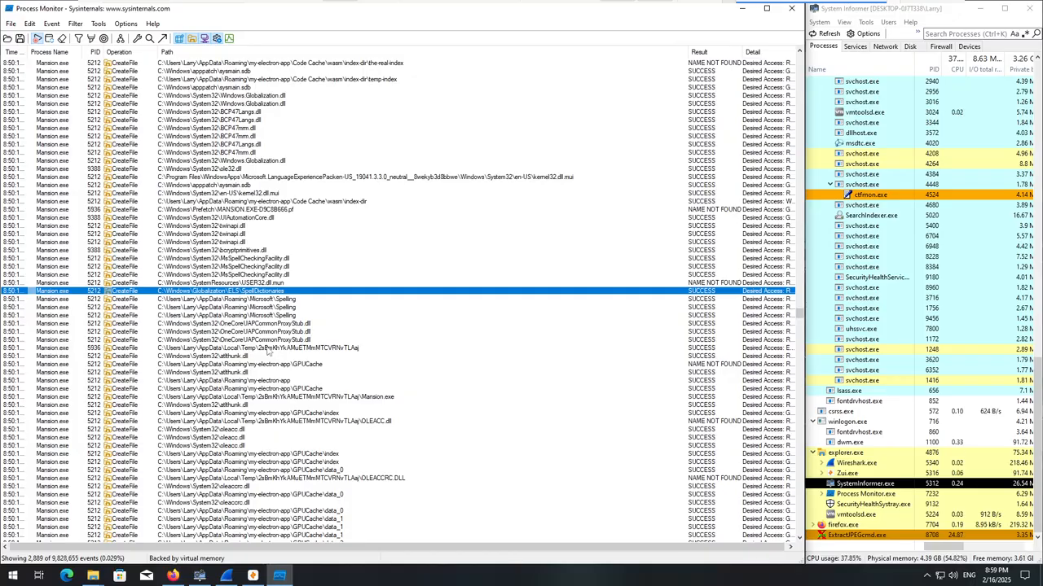
pyautogui.scroll(-18, 267, 351)
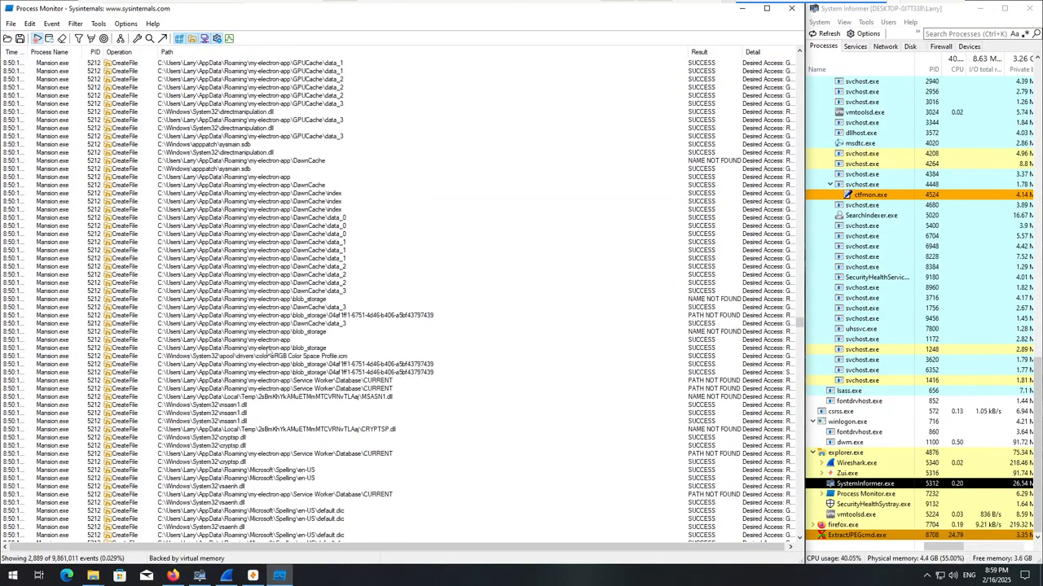
pyautogui.scroll(-7, 317, 299)
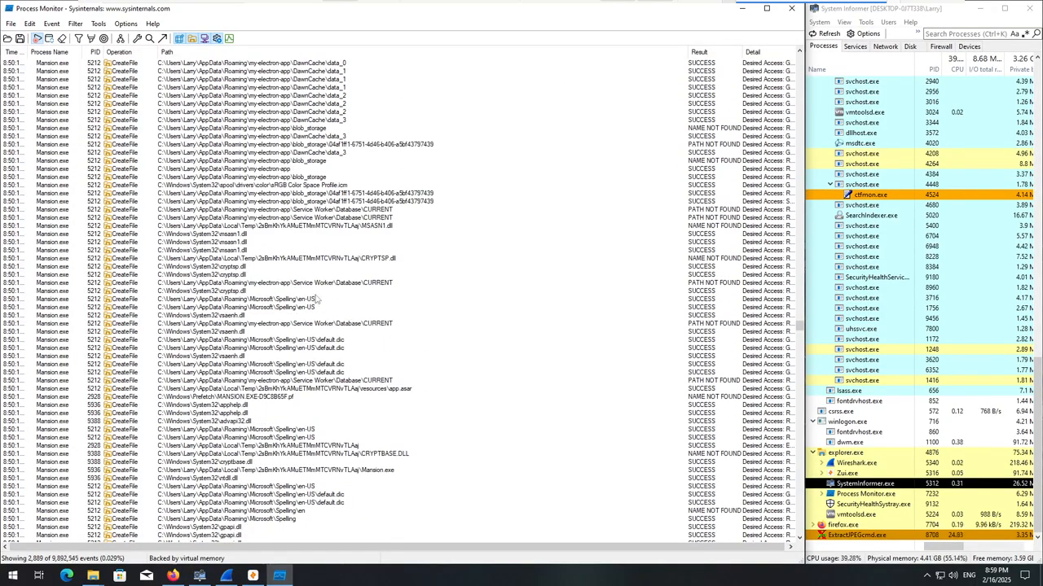
pyautogui.scroll(-2, 317, 300)
pyautogui.click(290, 250)
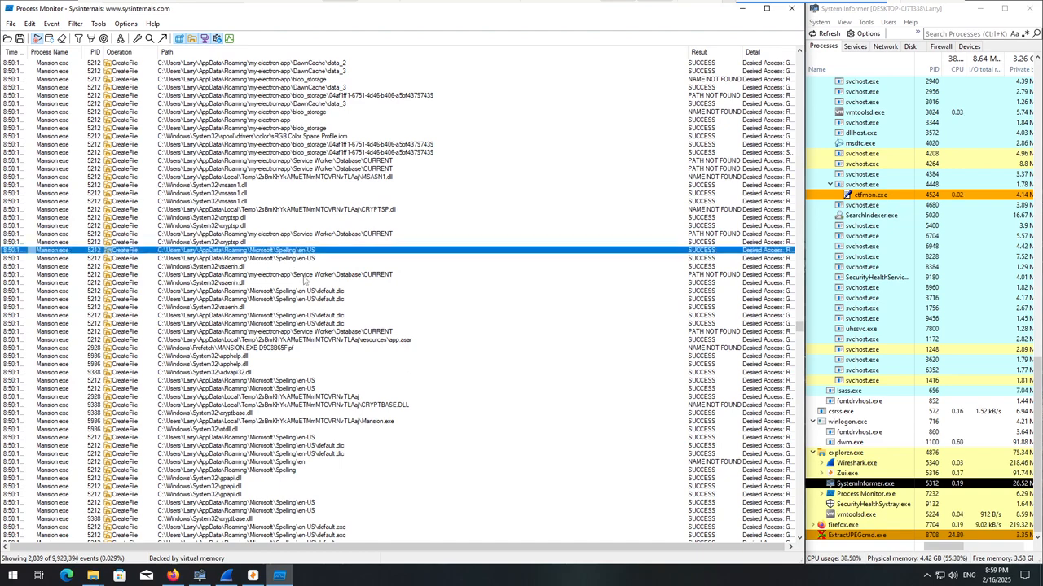
pyautogui.scroll(-4, 288, 298)
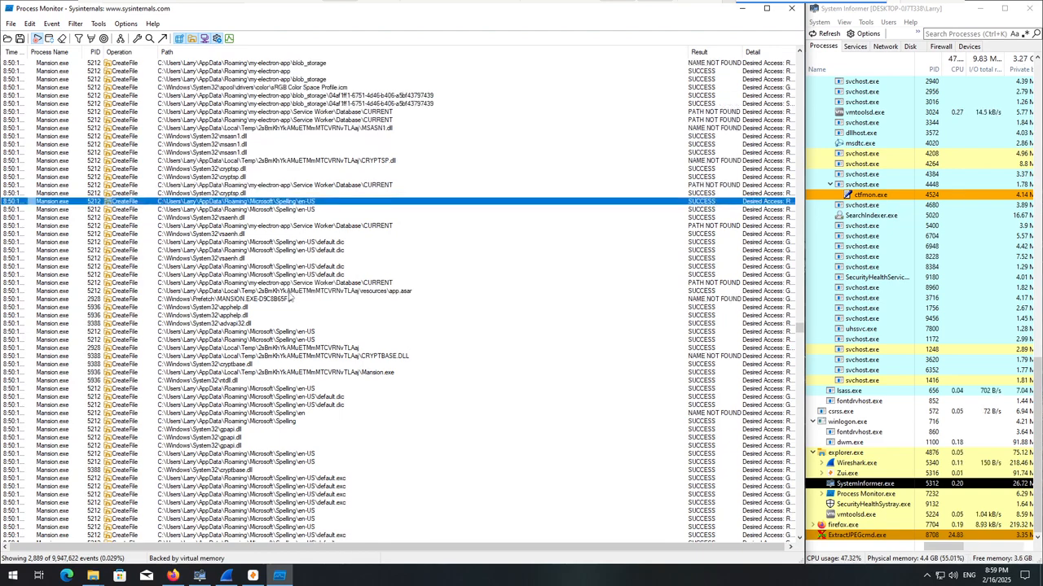
pyautogui.click(348, 242)
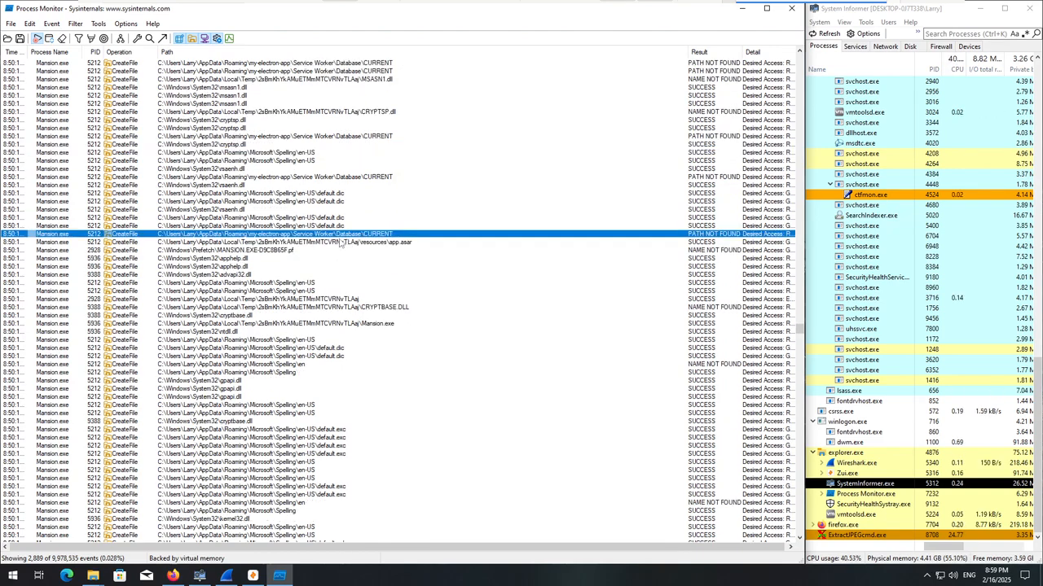
pyautogui.scroll(-15, 318, 277)
pyautogui.scroll(-15, 290, 318)
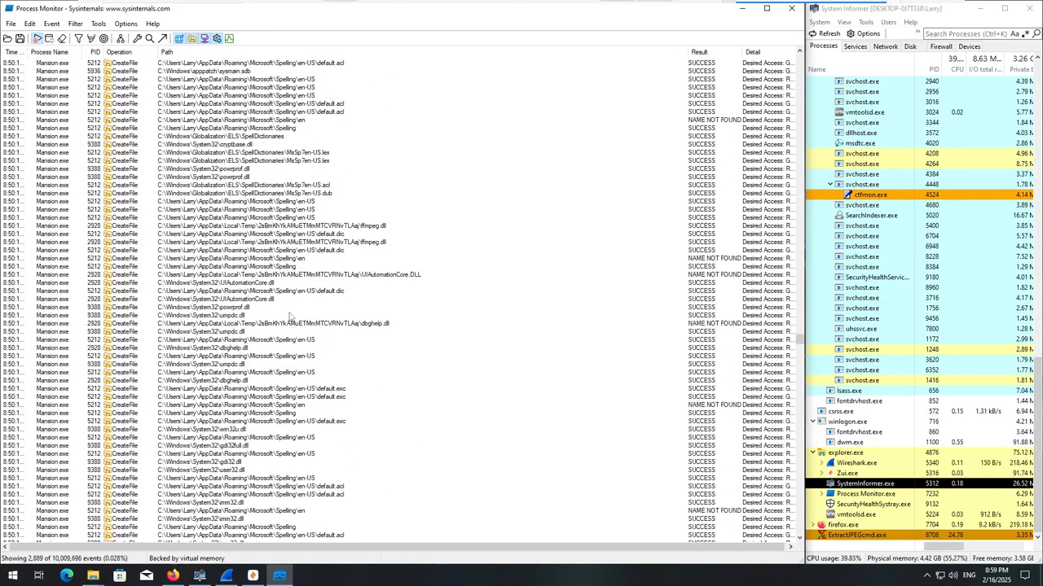
pyautogui.scroll(-12, 293, 345)
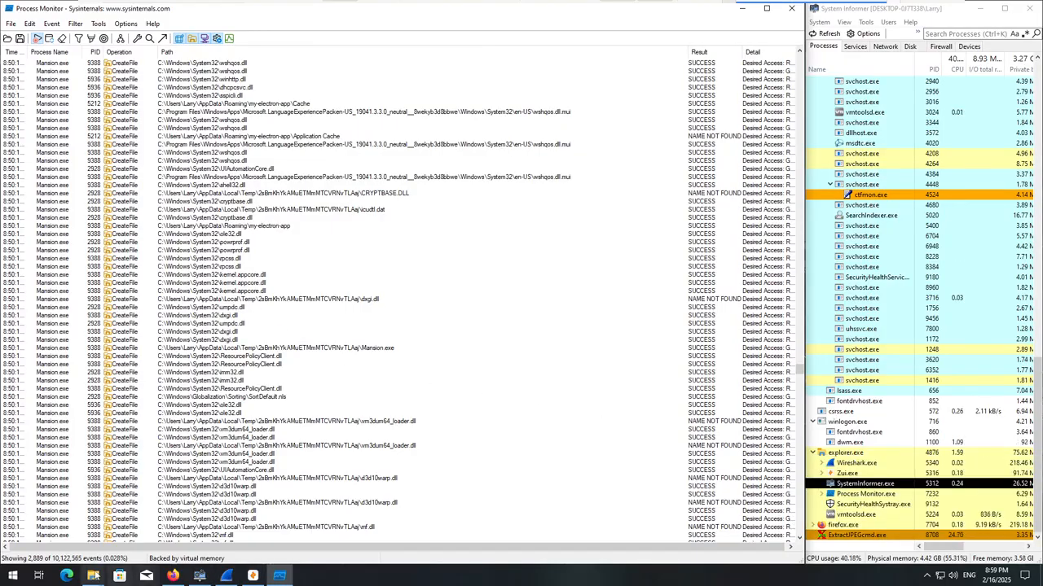
# Check the contents of the DDR5_NetCache folder in File Explorer and close its window.
pyautogui.moveTo(92, 575)
pyautogui.click(172, 522)
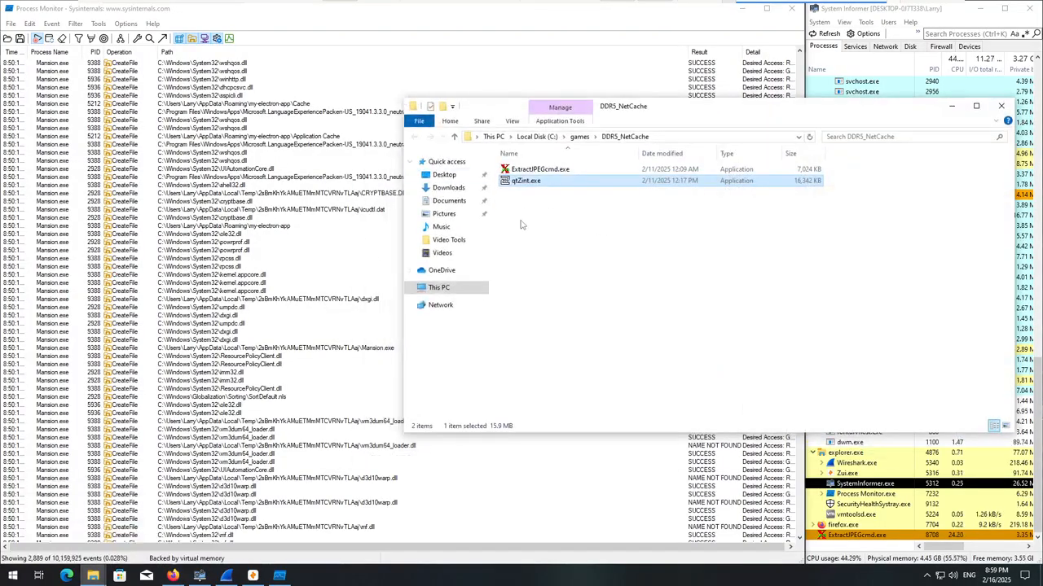
pyautogui.click(1001, 106)
# Review the Mansion.exe CreateFile events in Process Monitor from the Temp and System32 DLL lookups through the .pak resources to the Temp folders.
pyautogui.scroll(-15, 327, 396)
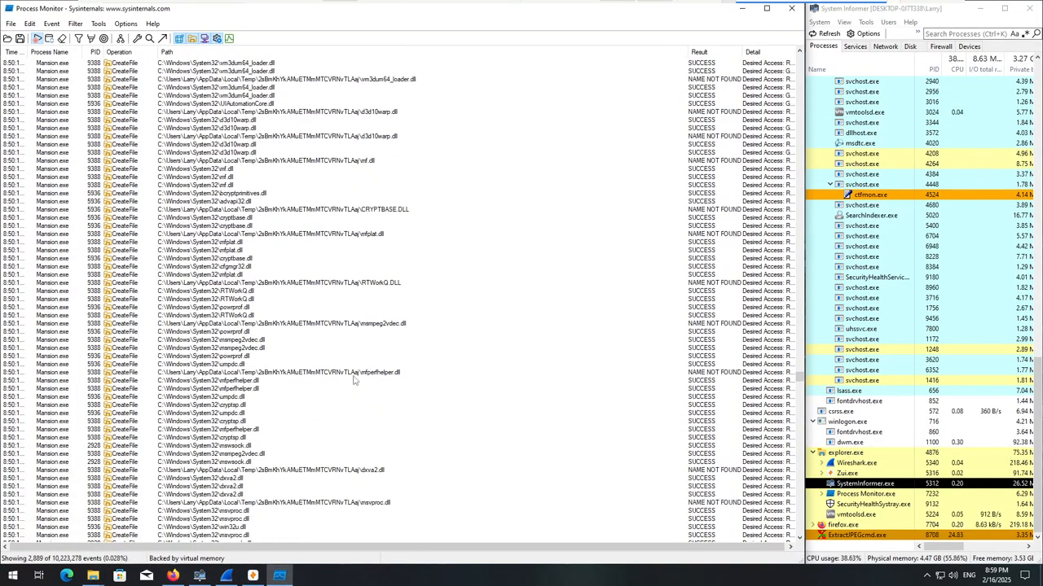
pyautogui.scroll(-6, 366, 368)
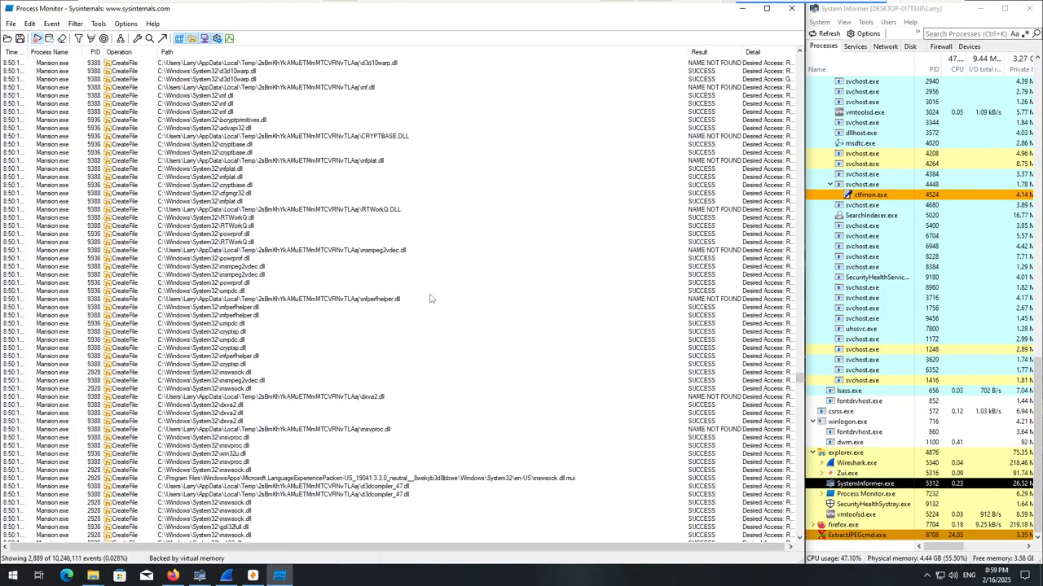
pyautogui.scroll(-8, 424, 300)
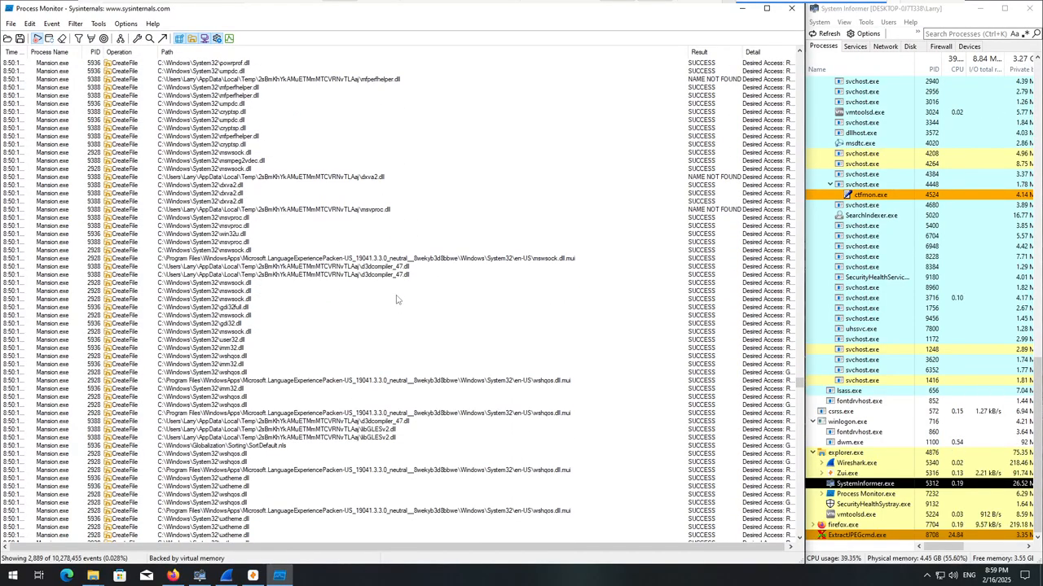
pyautogui.scroll(-9, 379, 303)
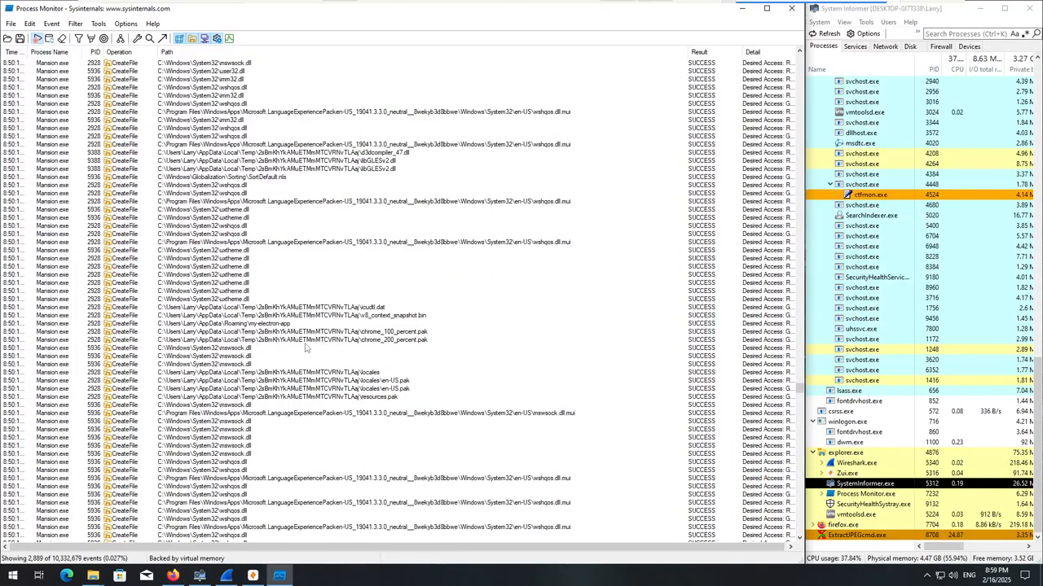
pyautogui.scroll(-13, 315, 385)
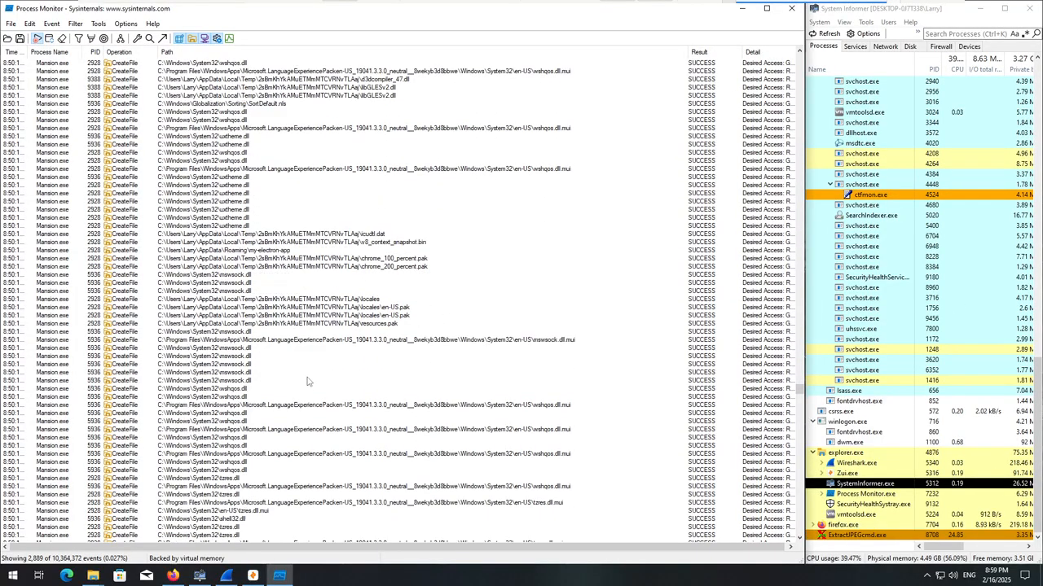
pyautogui.scroll(-10, 298, 391)
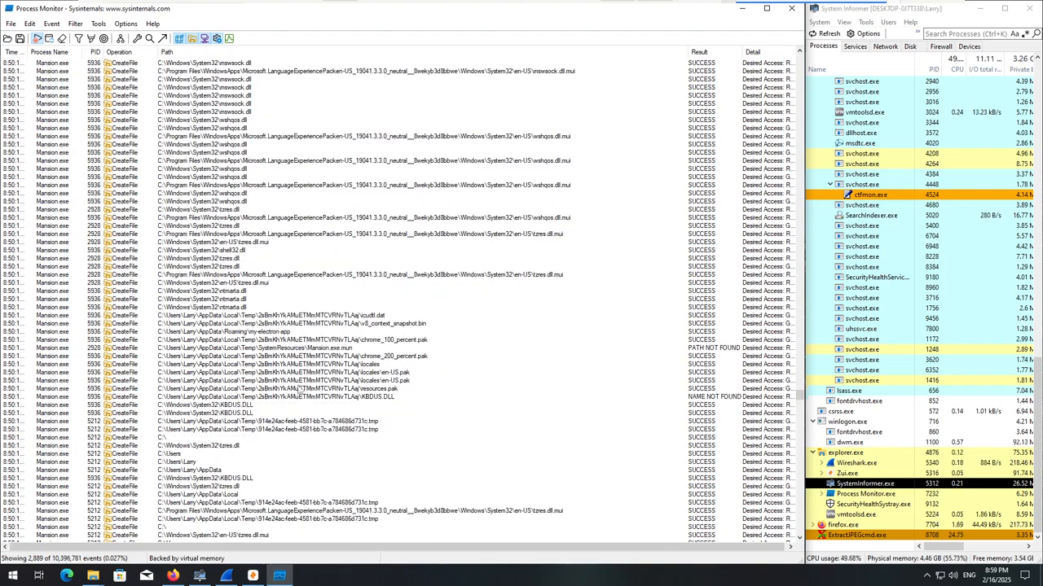
pyautogui.scroll(-5, 296, 383)
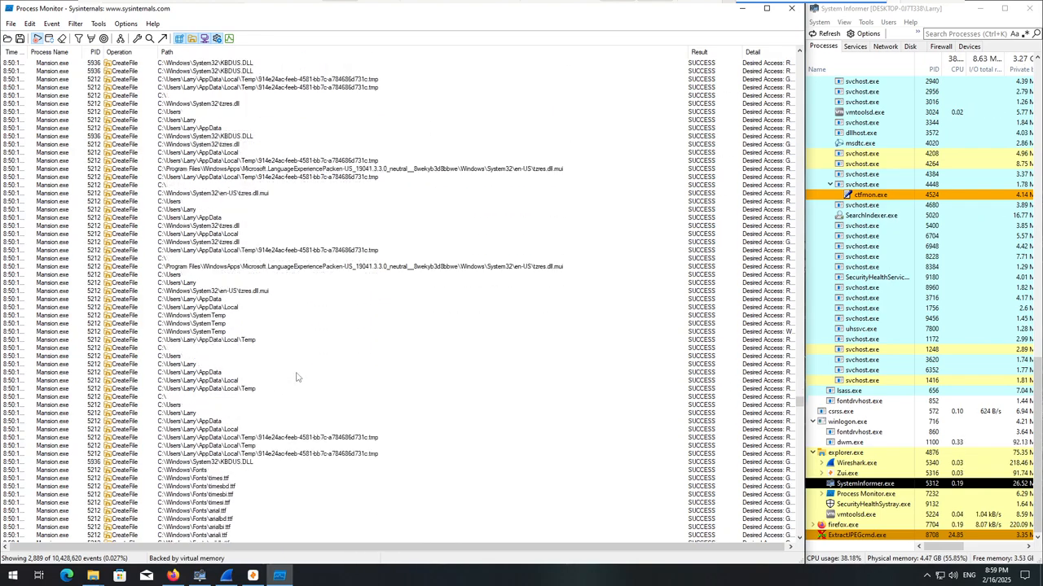
pyautogui.scroll(-6, 289, 377)
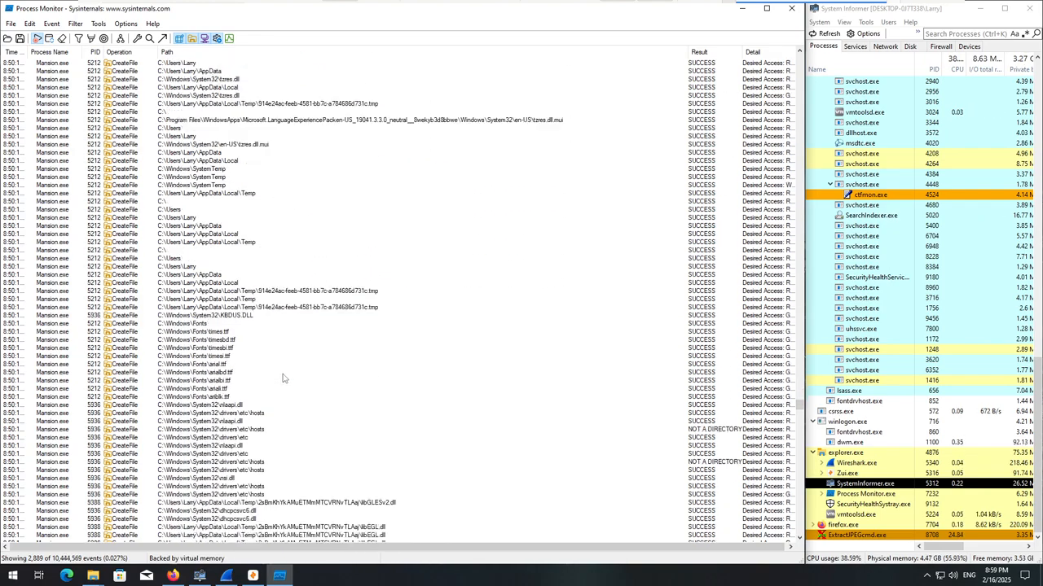
# Examine Mansion.exe's CreateFile events for the .tmp file in AppData\Local\Temp, the Windows\Fonts files and drivers\etc\hosts.
pyautogui.click(236, 226)
pyautogui.scroll(-2, 243, 269)
pyautogui.click(257, 243)
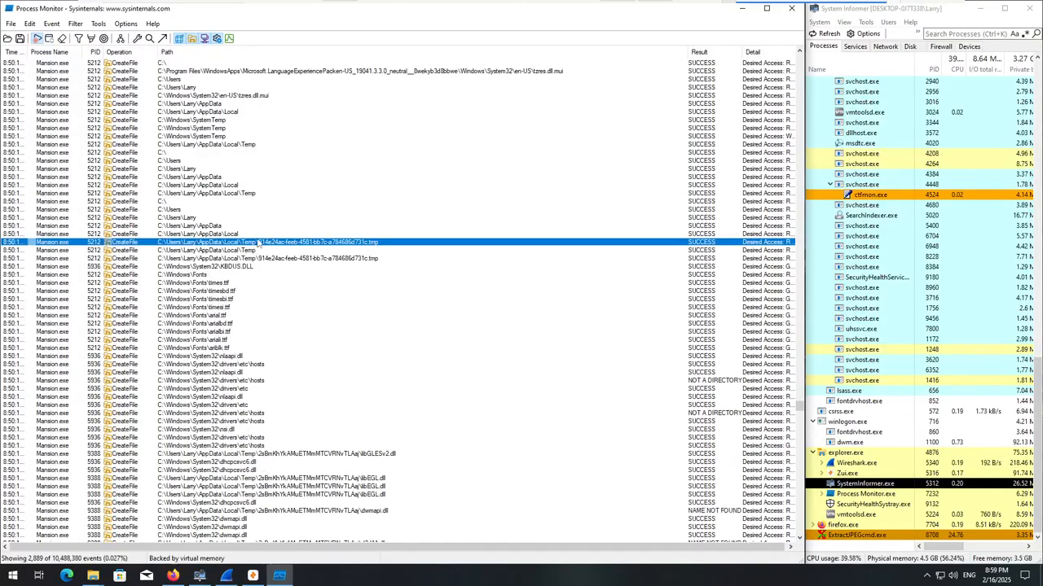
pyautogui.scroll(-5, 254, 251)
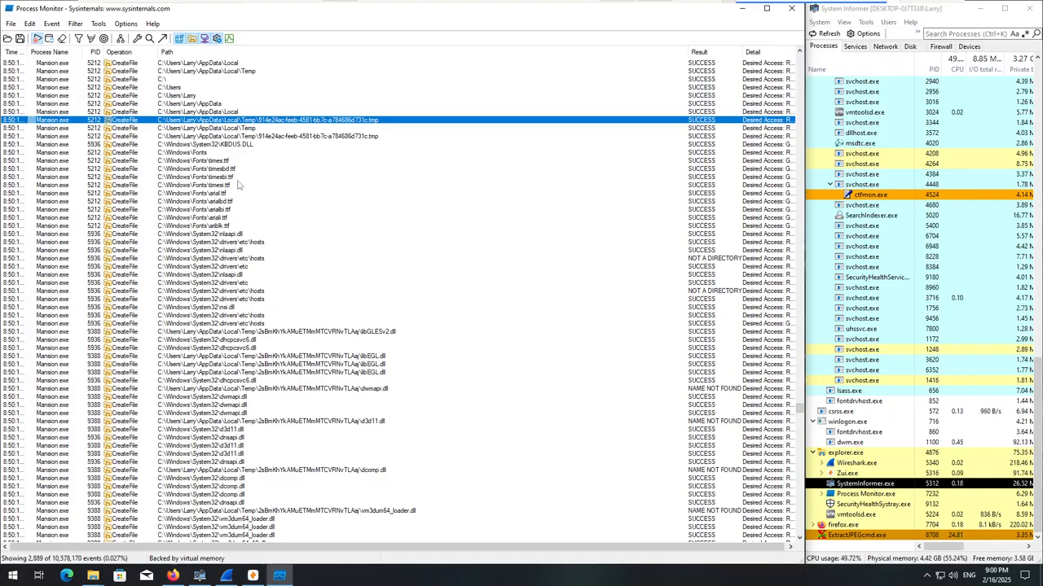
pyautogui.click(238, 177)
pyautogui.scroll(-17, 214, 251)
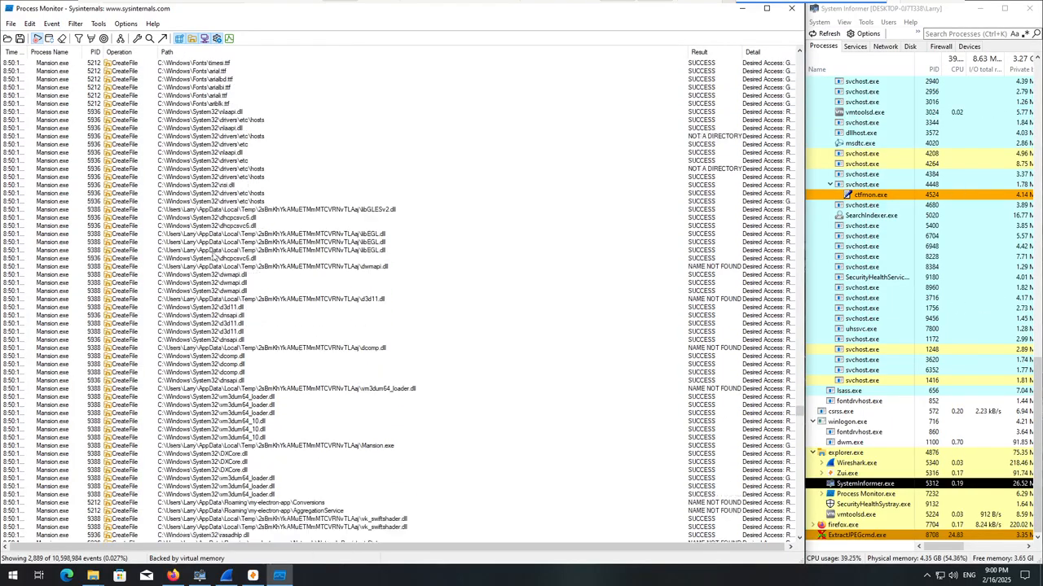
pyautogui.scroll(17, 213, 255)
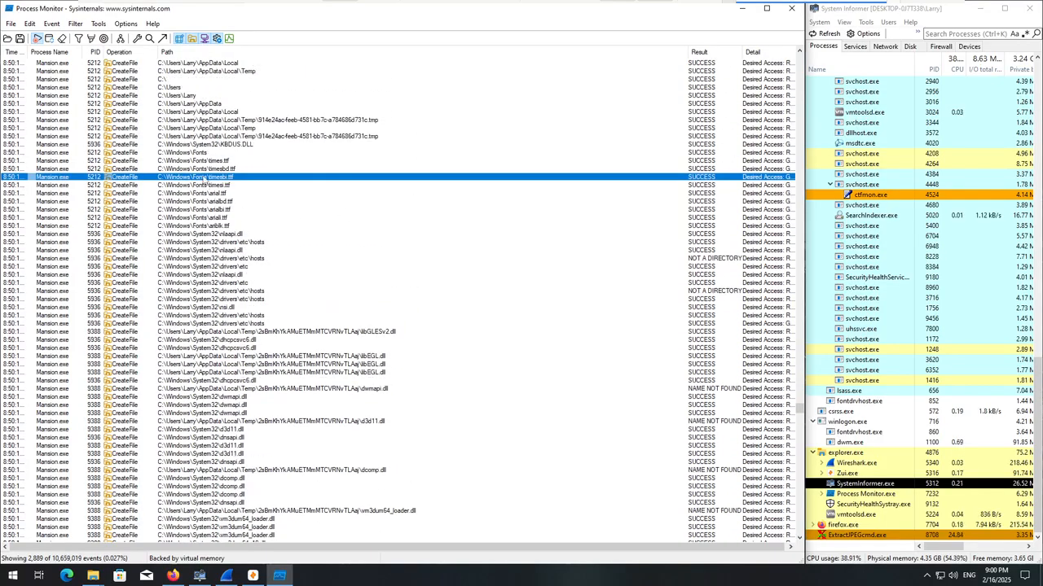
# Follow the Mansion.exe CreateFile events from vk_swiftshader.dll and app.asar to Array_User_Boot.zip, ExtractJPEGcmd.exe and qtZint.exe in C:\games\DDR5_NetCache.
pyautogui.scroll(-12, 334, 244)
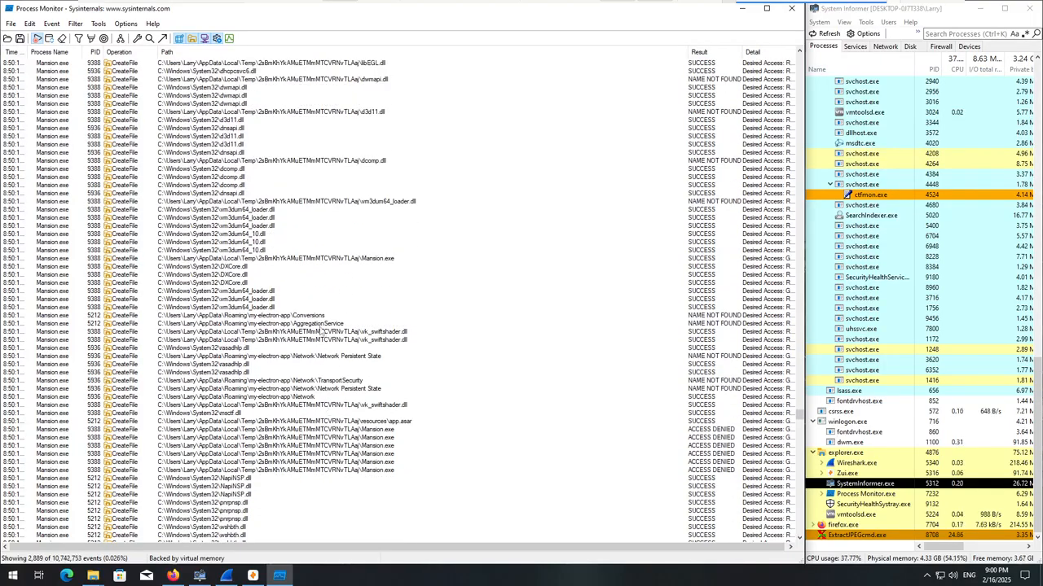
pyautogui.scroll(-6, 322, 334)
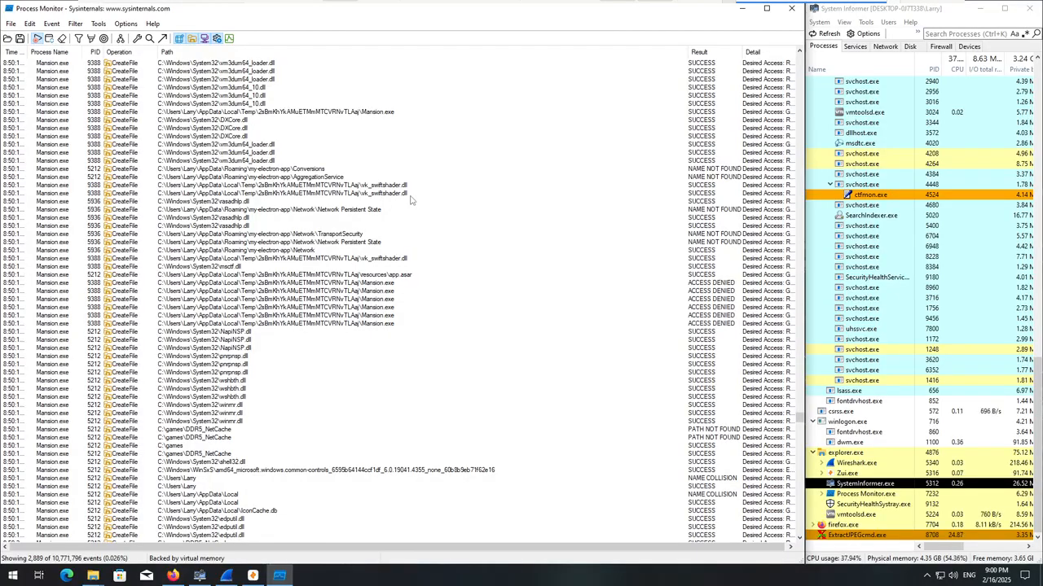
pyautogui.click(407, 196)
pyautogui.scroll(-1, 321, 285)
pyautogui.scroll(-1, 320, 285)
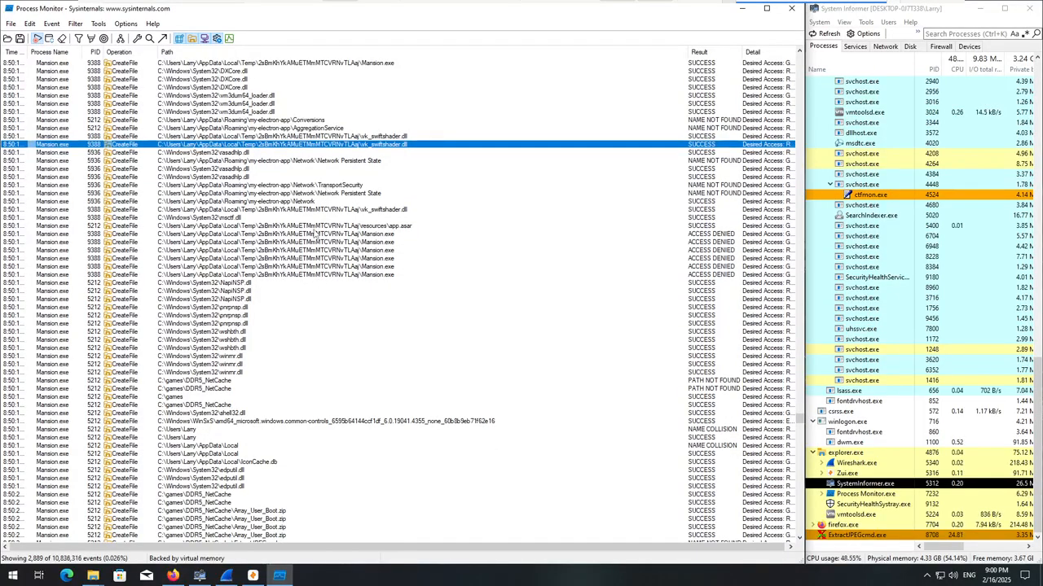
pyautogui.scroll(-7, 314, 234)
pyautogui.scroll(-6, 313, 234)
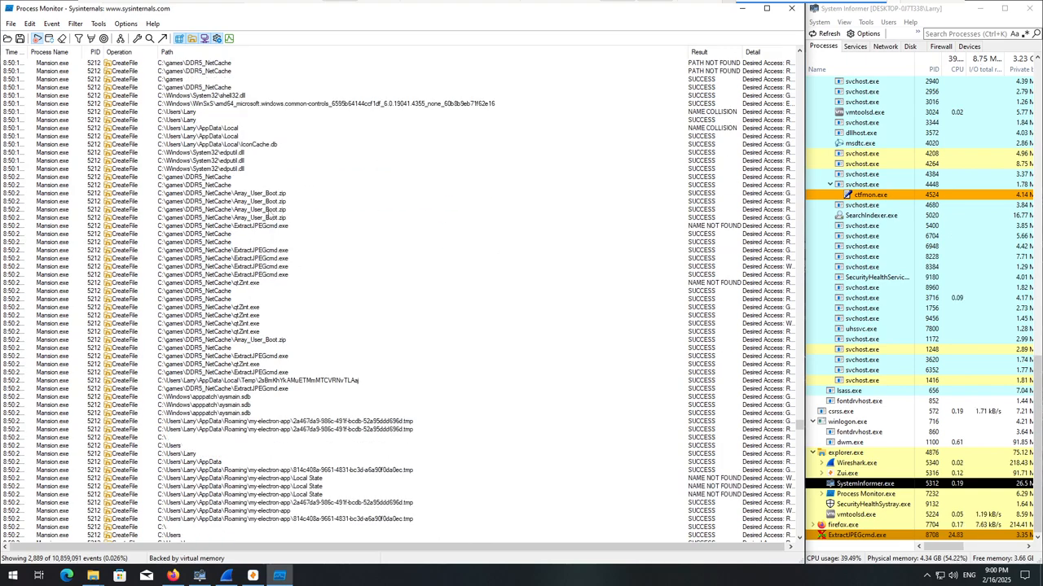
# Try to jump from the Array_User_Boot.zip CreateFile event to the file's location in File Explorer.
pyautogui.rightClick(284, 220)
pyautogui.click(334, 261)
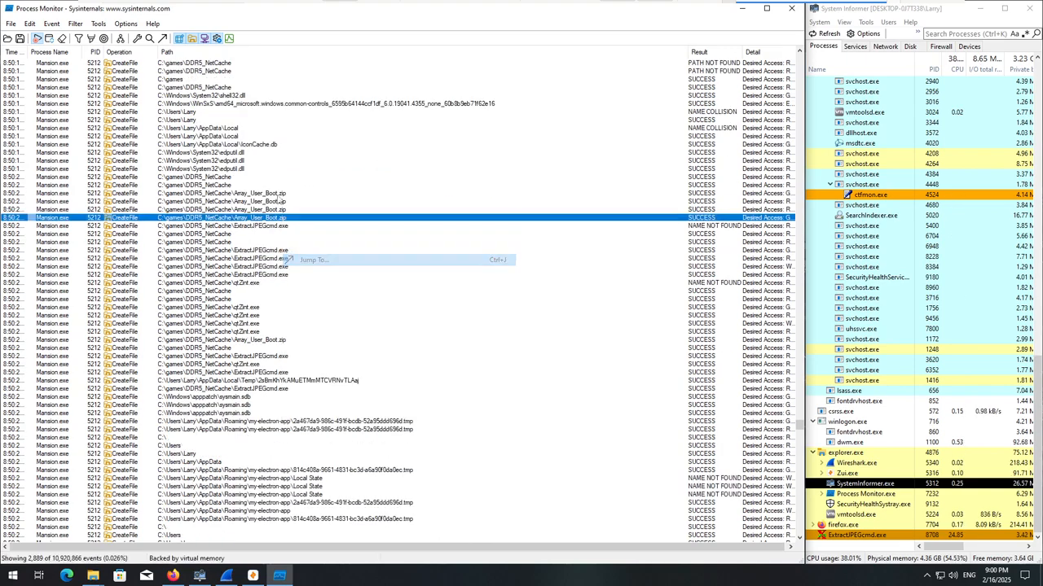
pyautogui.press('super+e')
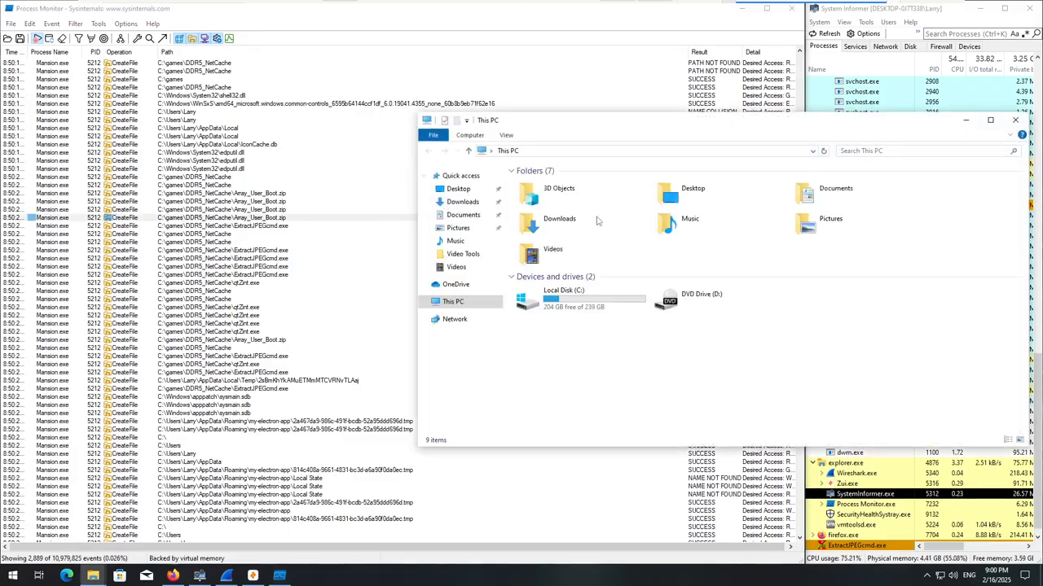
# Close the File Explorer window and review the Mansion.exe CreateFile events from qtZint.exe in DDR5_NetCache to the my-electron-app files in AppData\Roaming.
pyautogui.click(1019, 120)
pyautogui.press('Down')
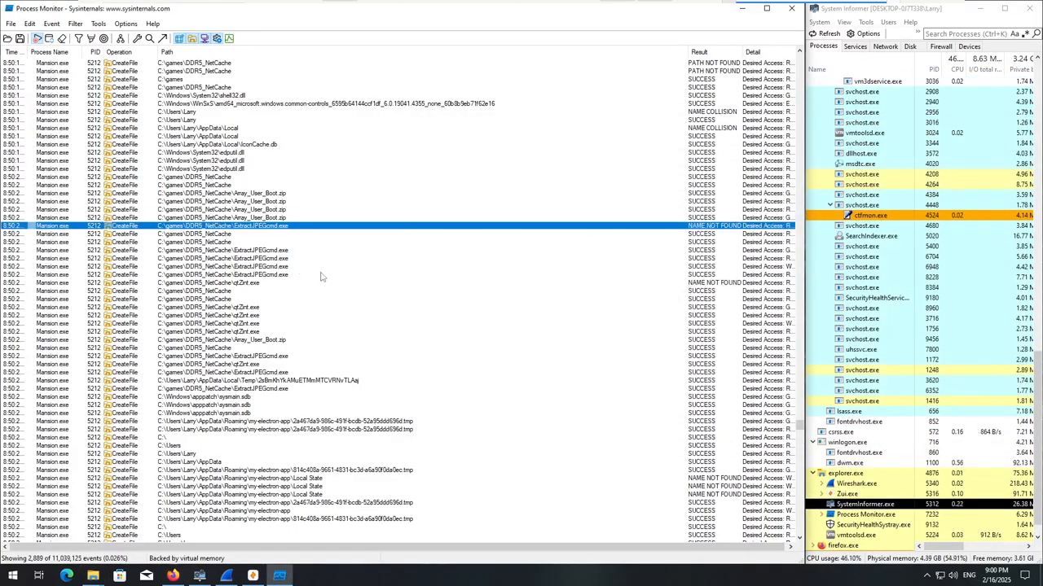
pyautogui.click(245, 291)
pyautogui.scroll(-3, 268, 387)
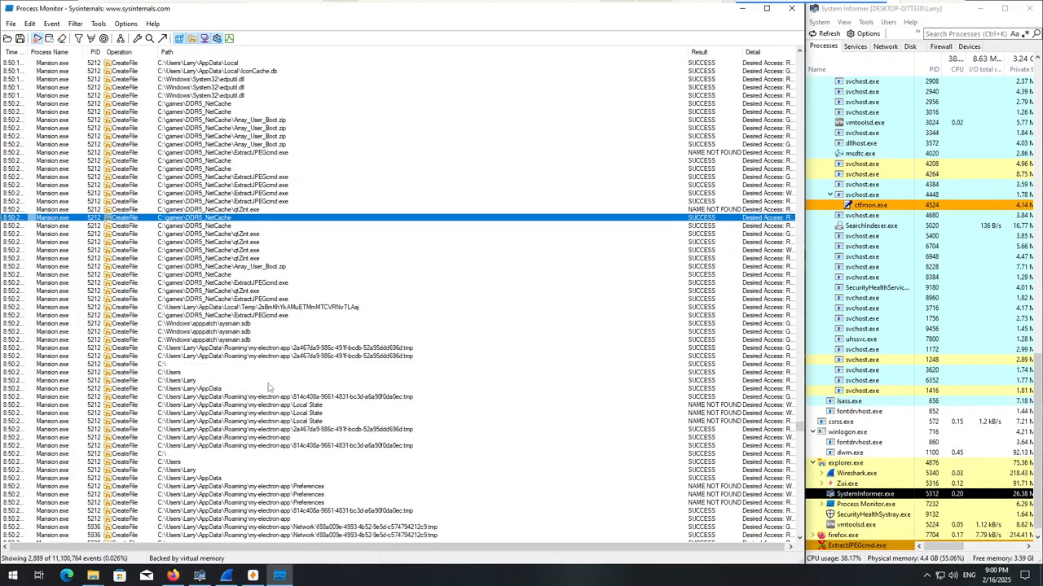
pyautogui.scroll(-2, 269, 387)
pyautogui.scroll(-19, 271, 373)
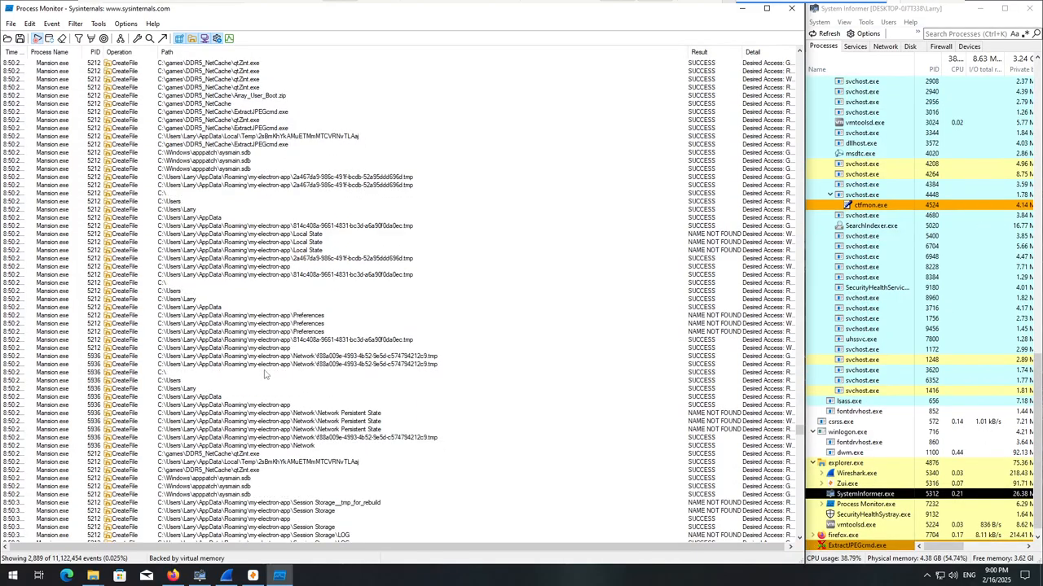
pyautogui.scroll(-20, 264, 376)
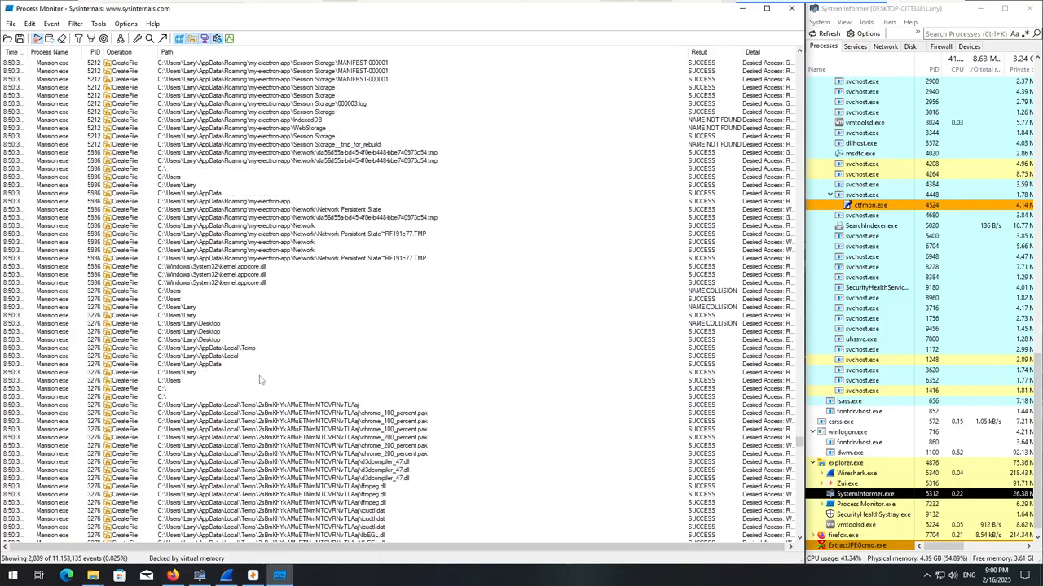
# Examine the Mansion.exe CreateFile events for the locales .pak files, app.asar, elevate.exe and the 7z-out contents under AppData\Local\Temp.
pyautogui.scroll(-20, 261, 377)
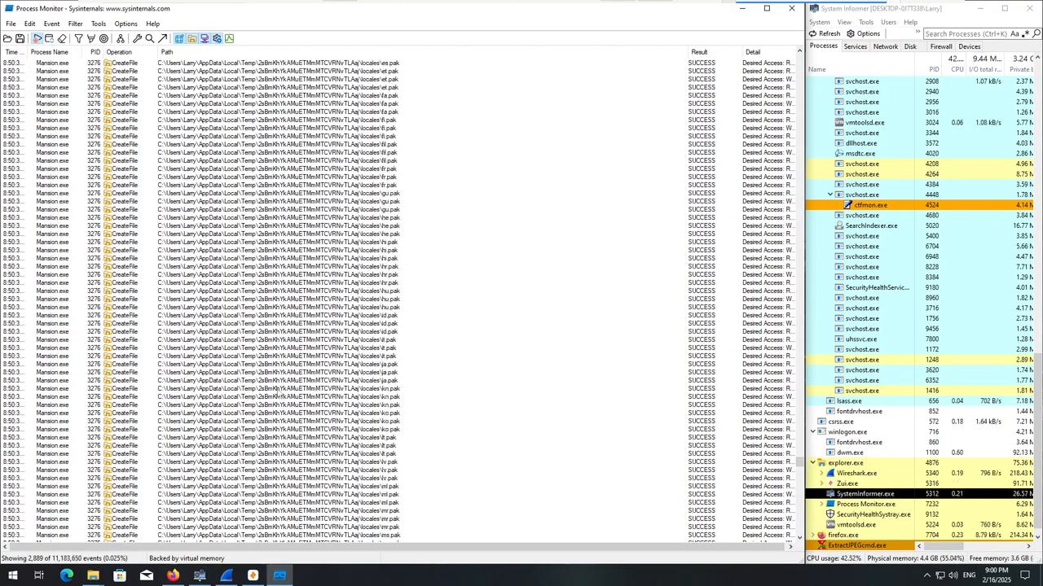
pyautogui.scroll(-3, 430, 359)
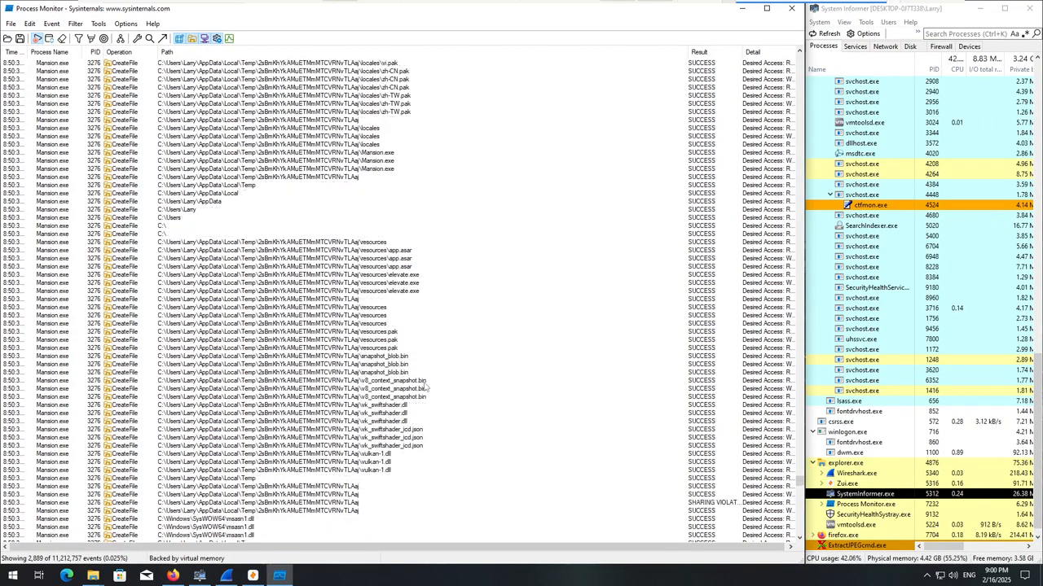
pyautogui.scroll(-20, 431, 364)
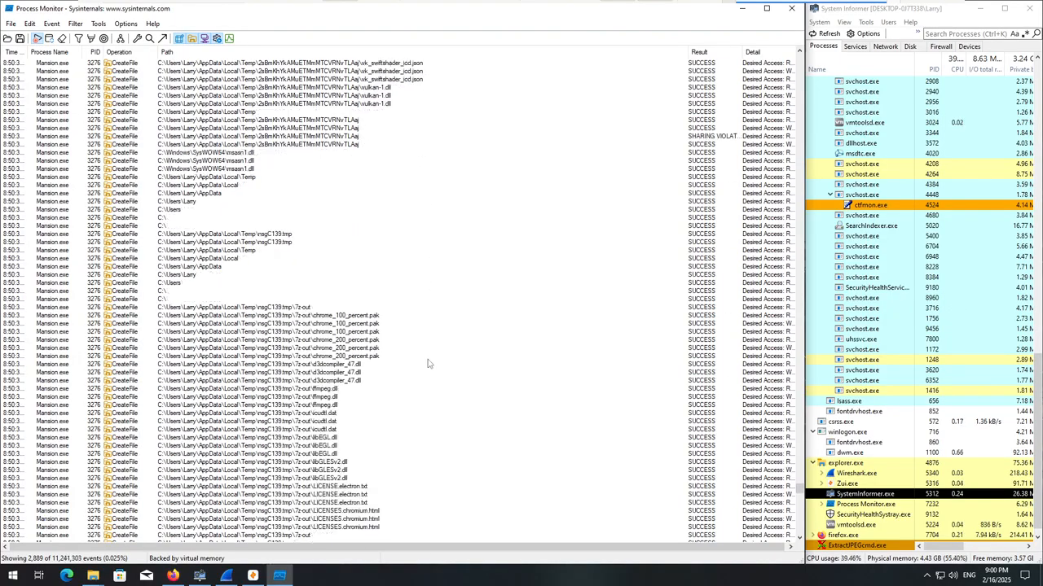
pyautogui.scroll(-20, 425, 359)
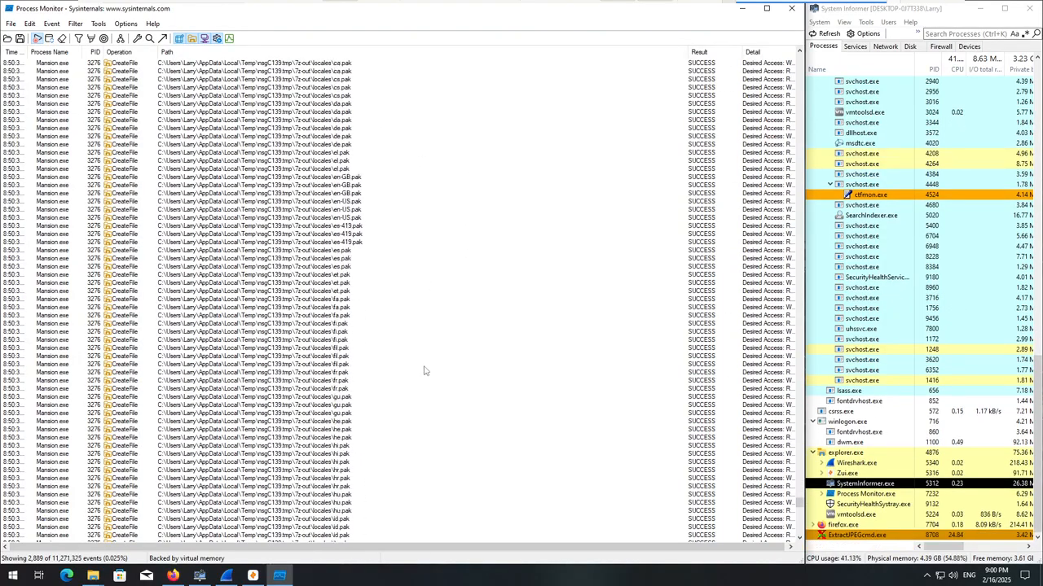
pyautogui.scroll(-20, 399, 378)
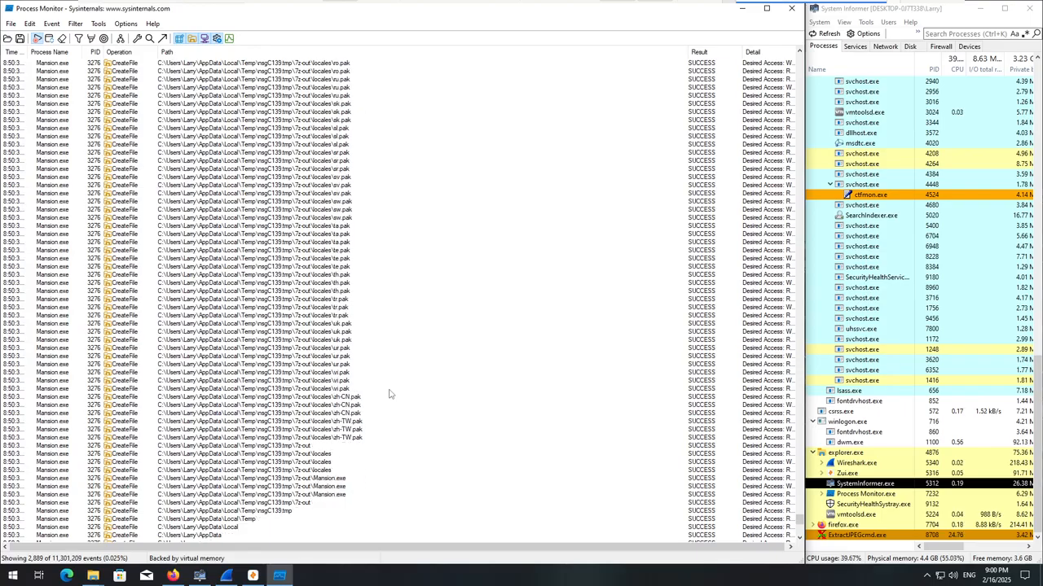
pyautogui.scroll(-4, 389, 385)
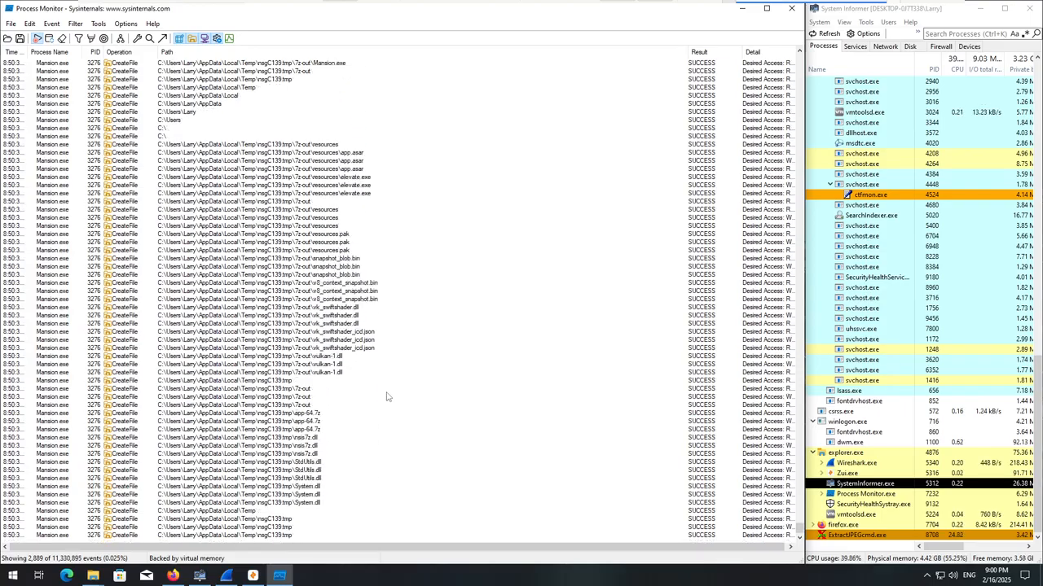
pyautogui.scroll(5, 383, 400)
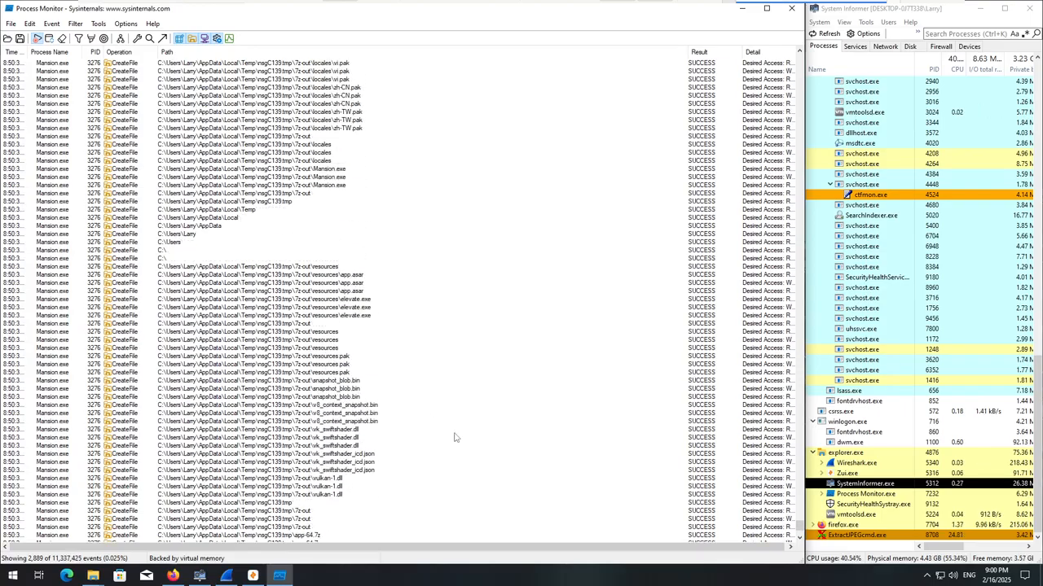
# Open the Process Monitor filter, choose Process Name as the condition and remove the Mansion.exe include rule.
pyautogui.click(74, 23)
pyautogui.click(92, 52)
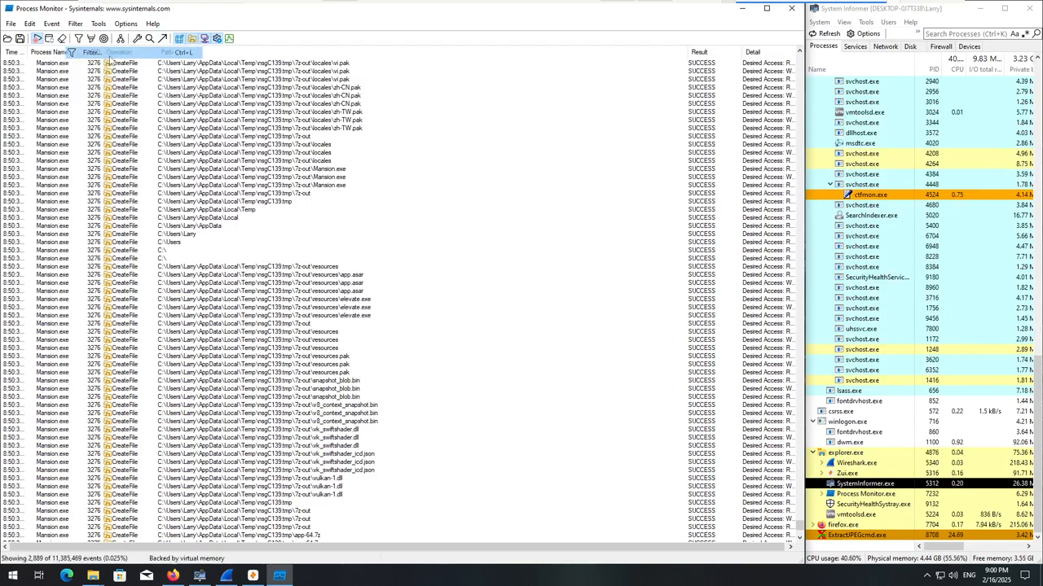
pyautogui.click(126, 109)
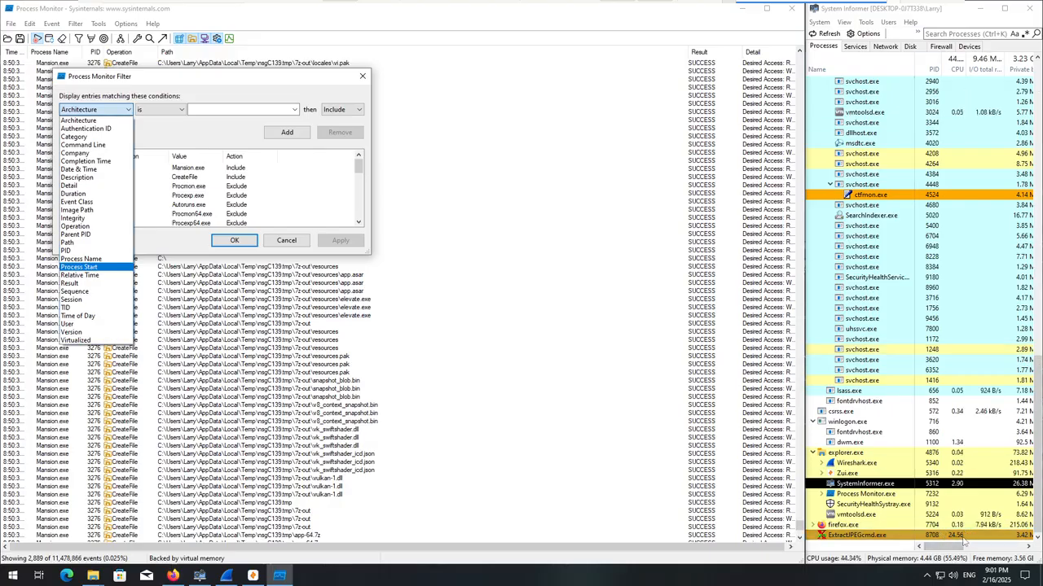
pyautogui.click(82, 259)
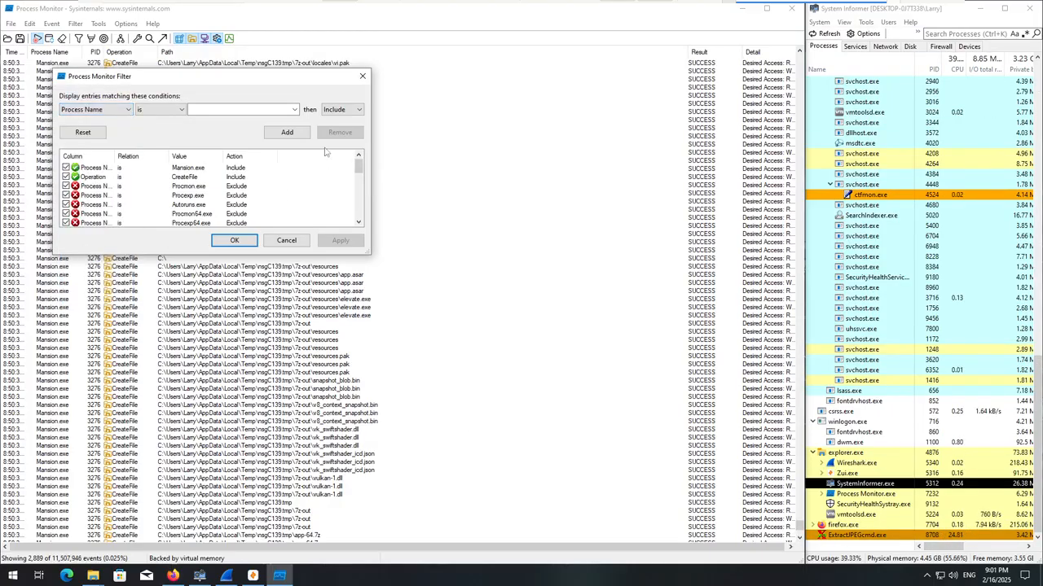
pyautogui.click(294, 109)
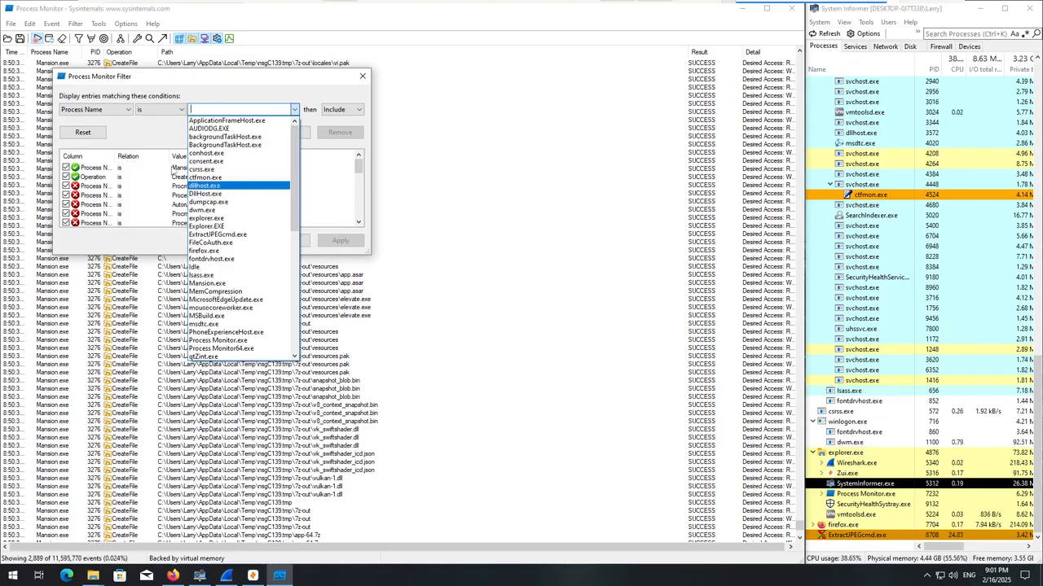
pyautogui.click(179, 169)
pyautogui.doubleClick(181, 169)
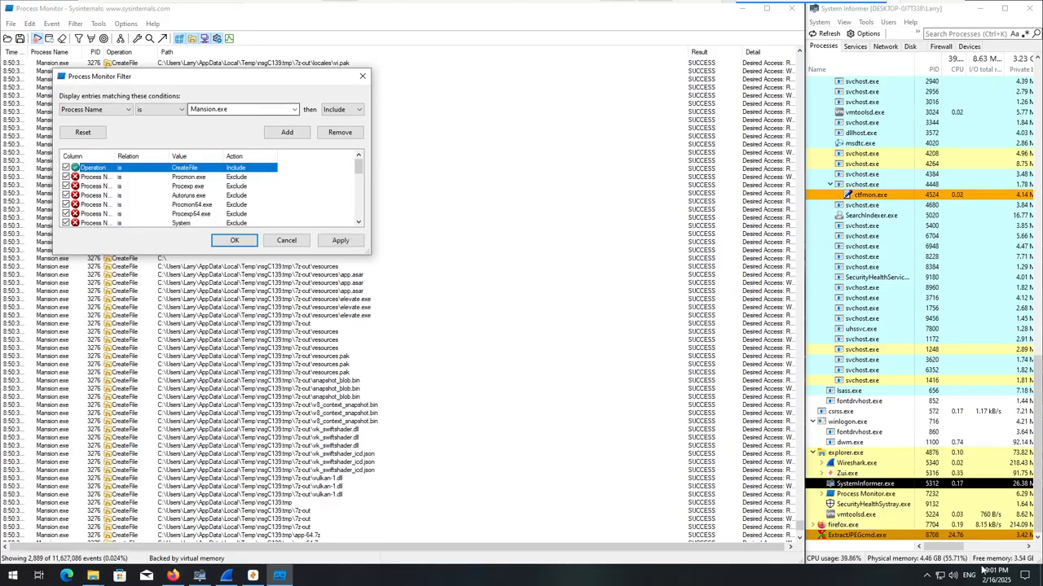
# Check the ExtractJPEGcmd.exe details in System Informer and inspect the ExtractJPEG Application's resource use in Task Manager, minimizing Task Manager when done.
pyautogui.moveTo(899, 540)
pyautogui.moveTo(899, 536)
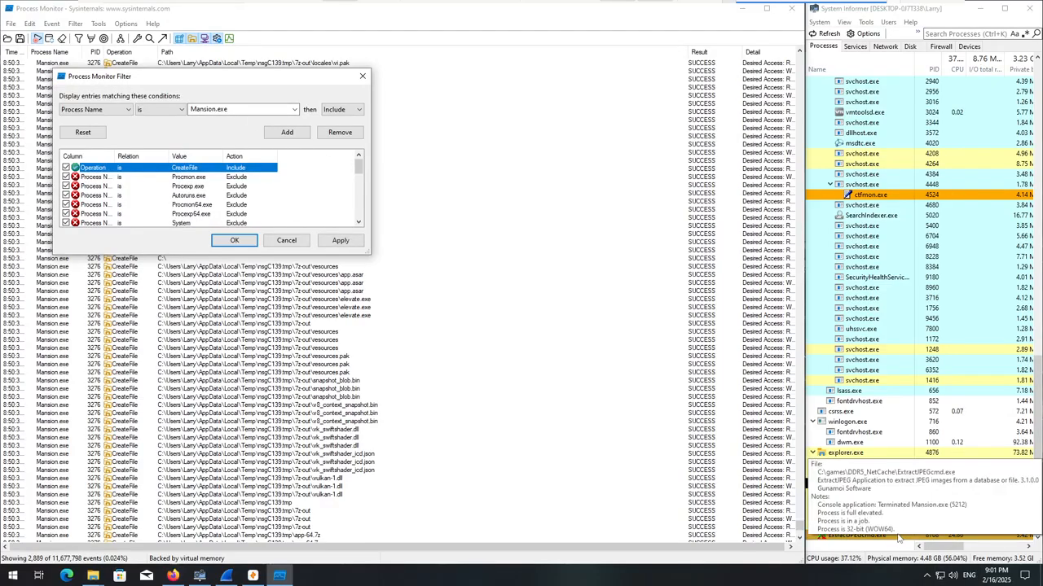
pyautogui.click(273, 107)
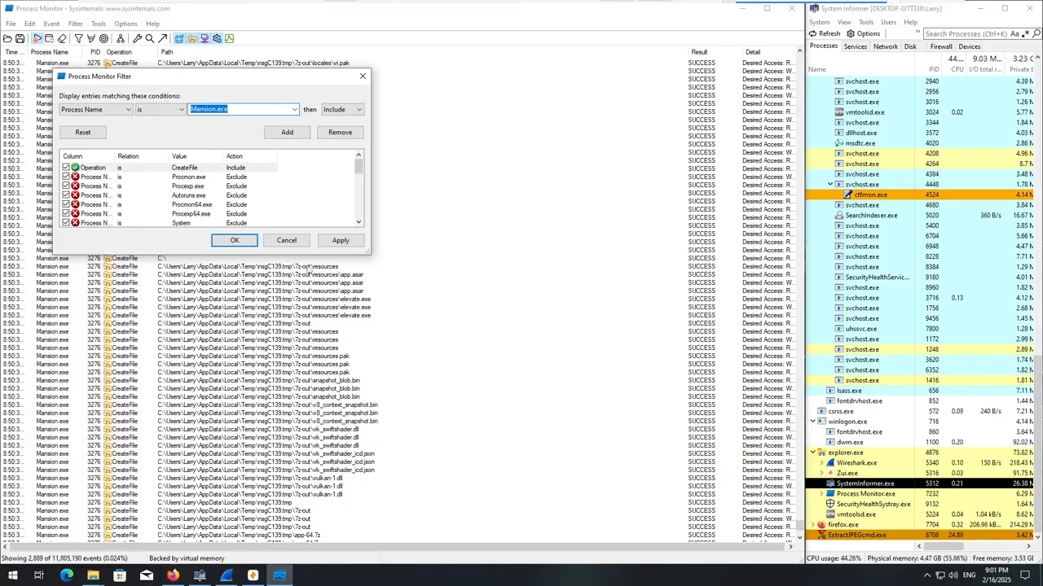
pyautogui.rightClick(380, 579)
pyautogui.click(403, 544)
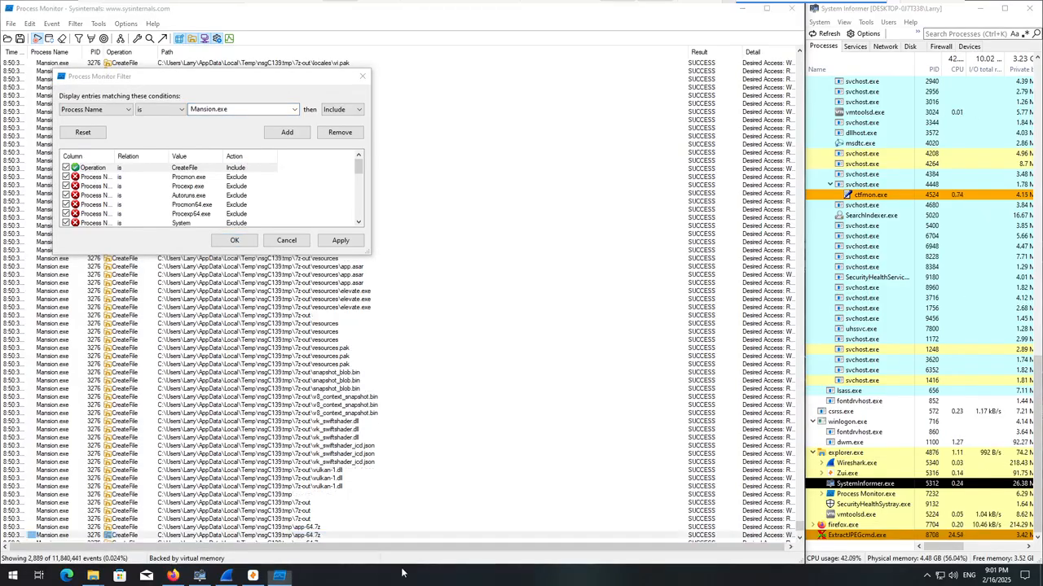
pyautogui.rightClick(402, 573)
pyautogui.click(416, 538)
pyautogui.rightClick(400, 581)
pyautogui.click(452, 529)
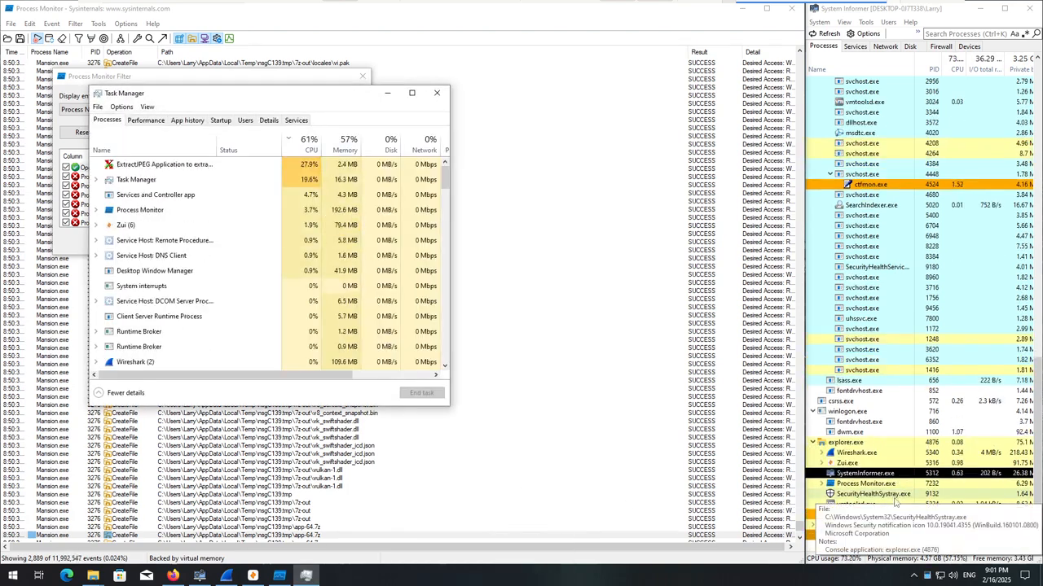
pyautogui.click(218, 163)
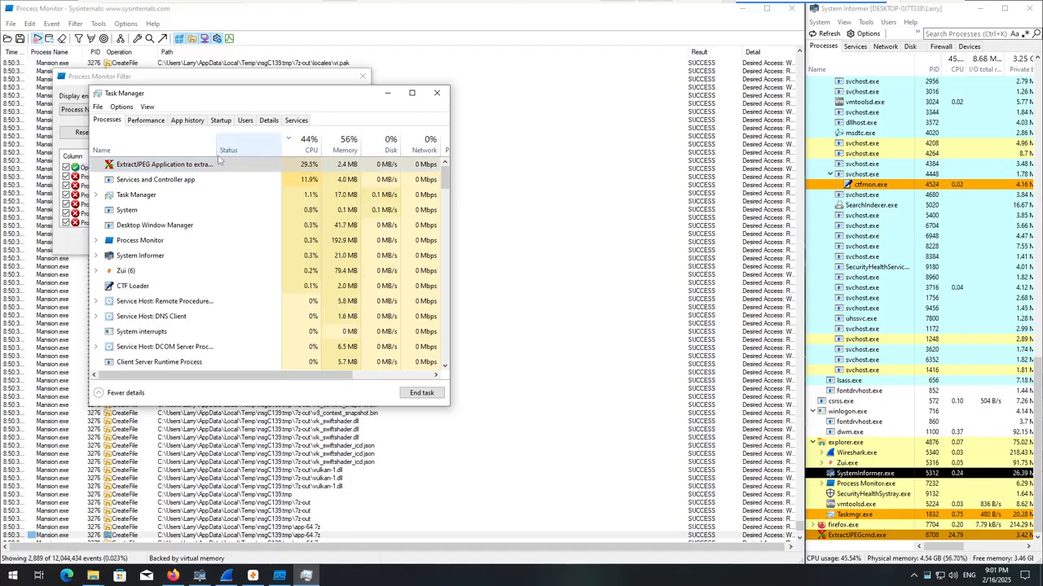
pyautogui.moveTo(219, 159); pyautogui.dragTo(210, 189)
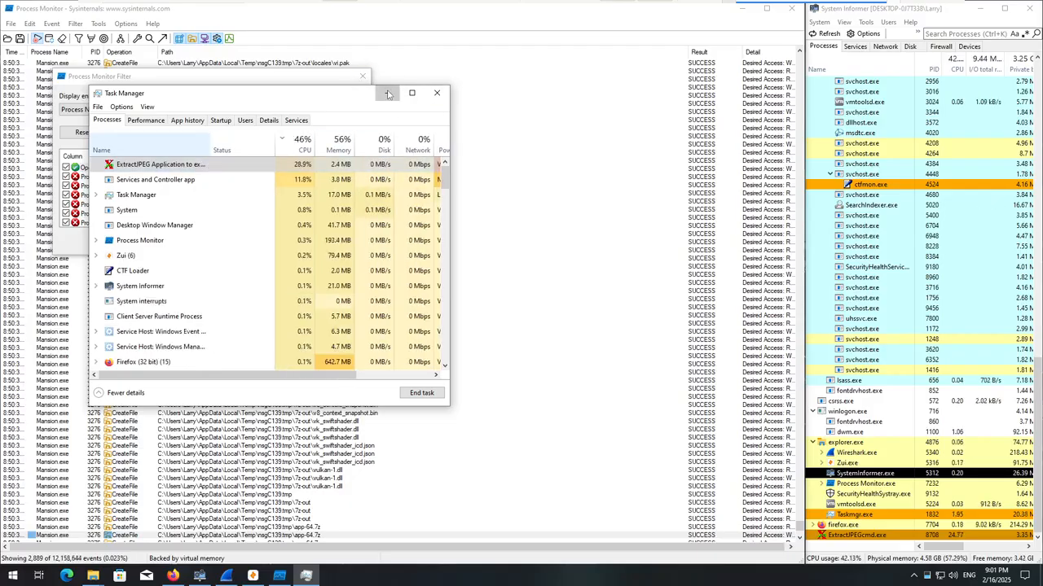
pyautogui.click(386, 92)
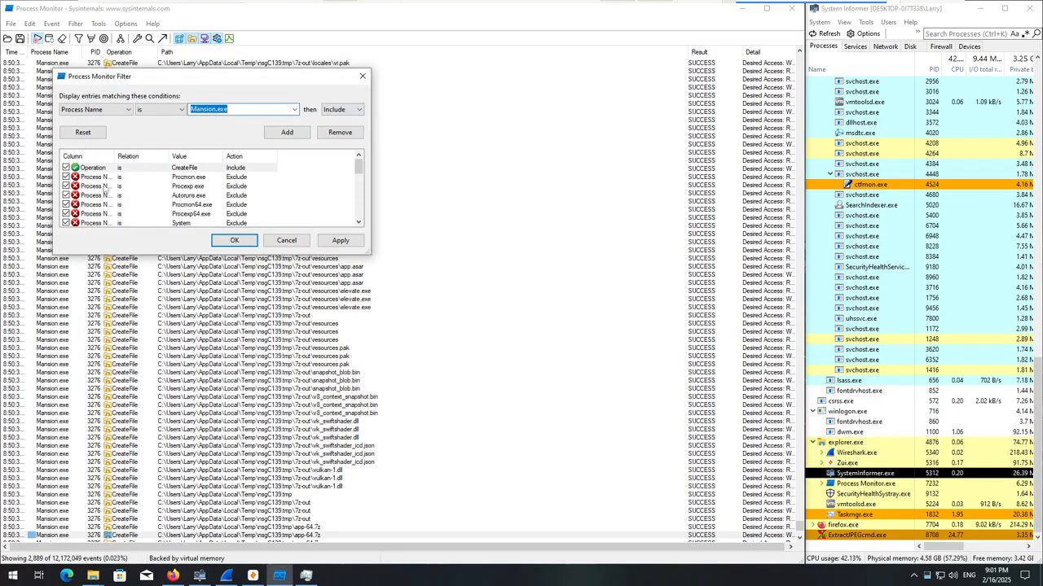
# Add an include rule for Process Name is ExtractJPEGcmd.exe and apply the event filter.
pyautogui.click(294, 109)
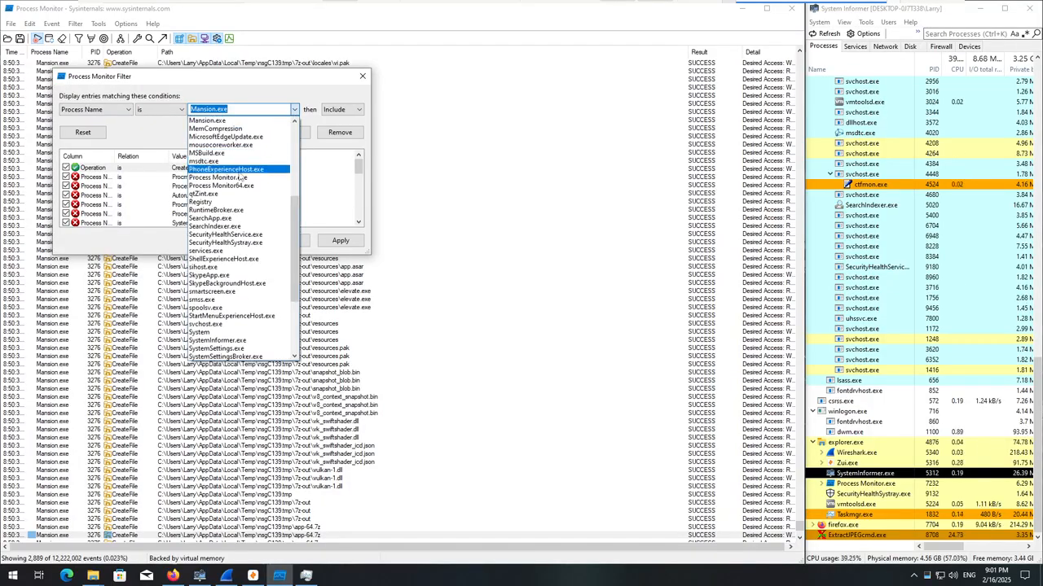
pyautogui.scroll(7, 231, 242)
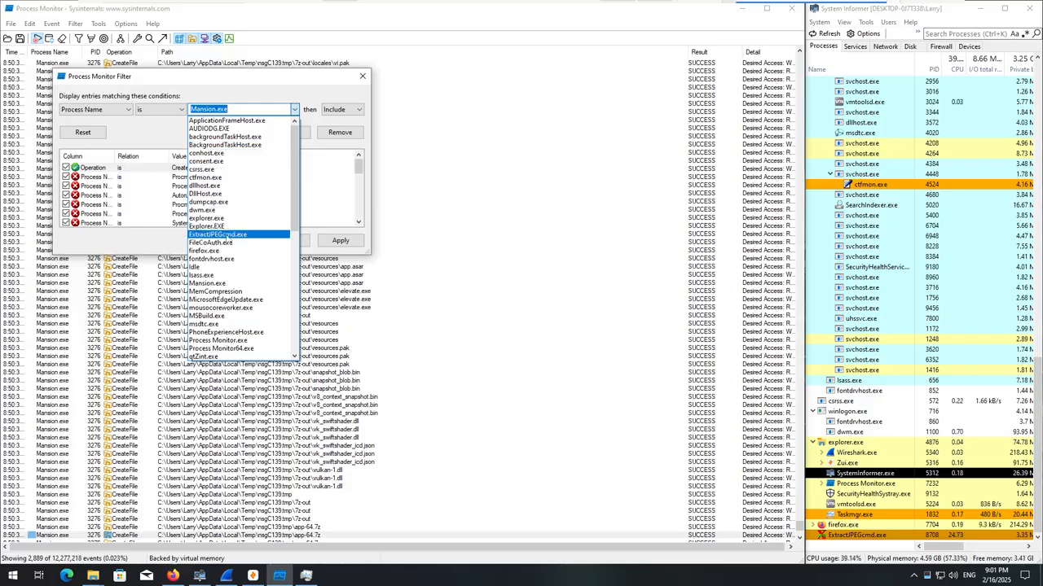
pyautogui.click(217, 234)
pyautogui.click(233, 240)
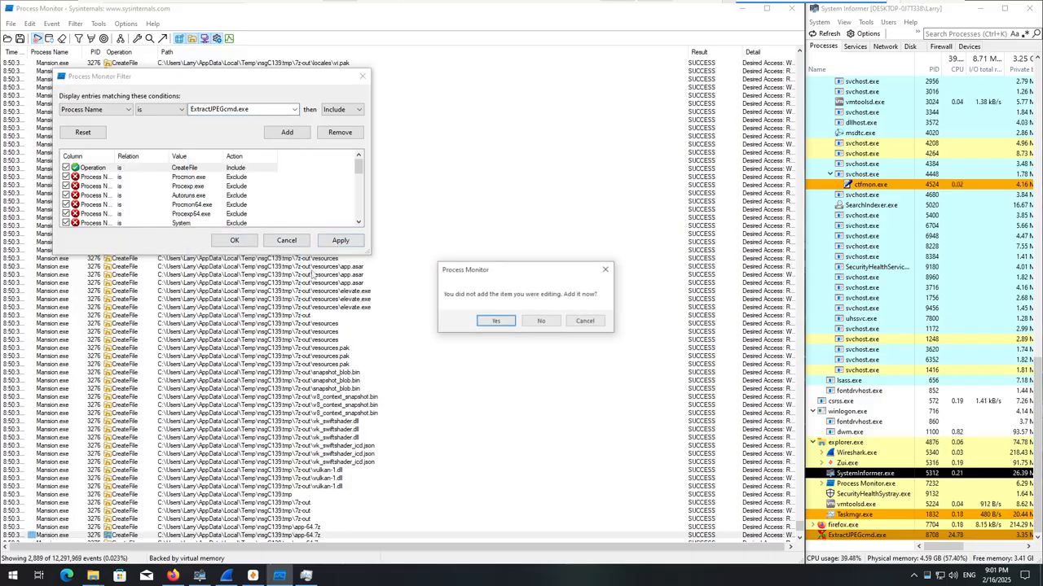
pyautogui.click(495, 320)
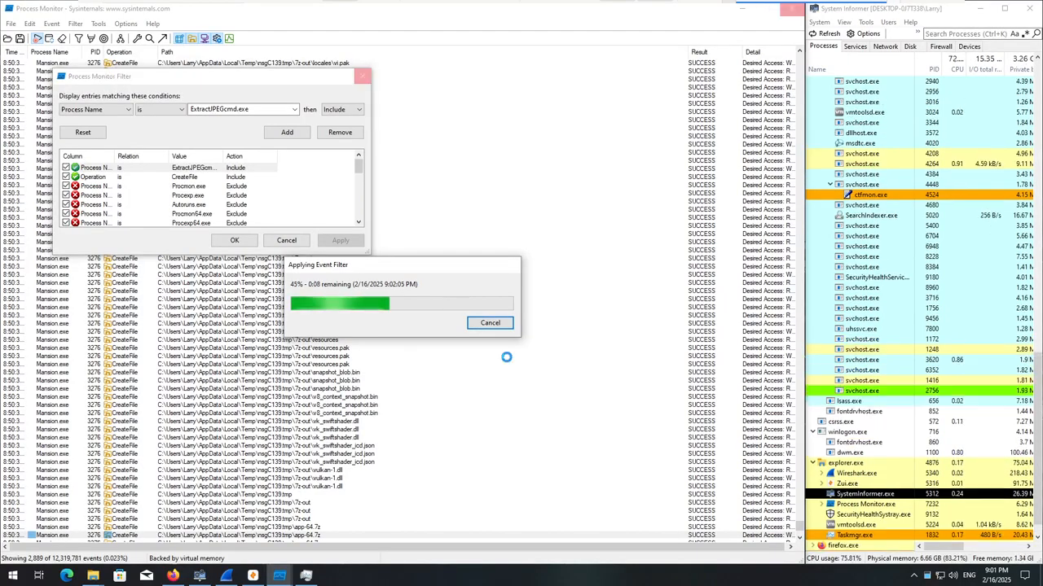
# Switch to Wireshark and examine the most recent packets of the Ethernet0 capture, including the TLS, QUIC, DNS and HTTP traffic.
pyautogui.click(226, 576)
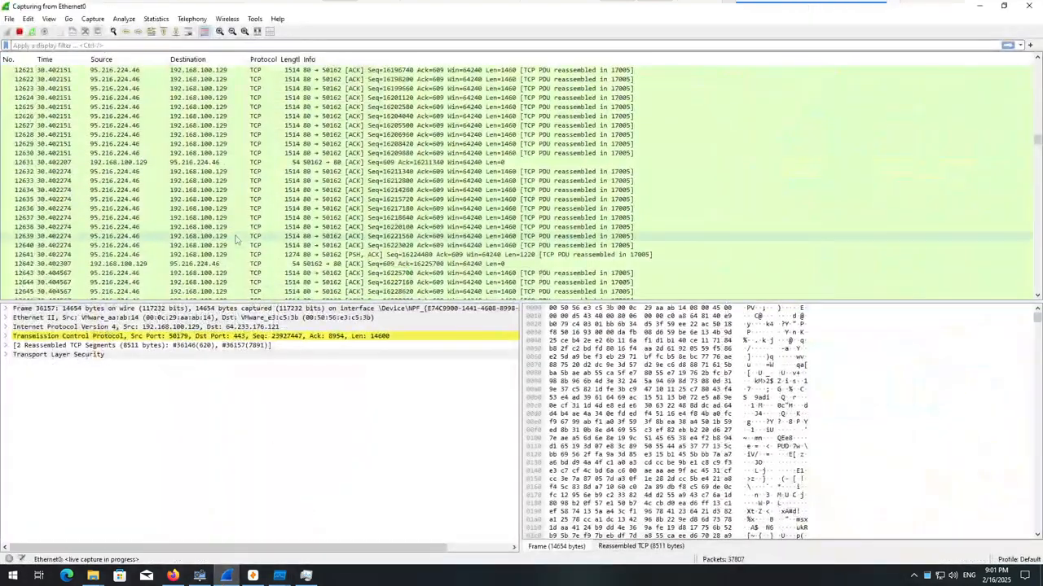
pyautogui.scroll(-2, 236, 237)
pyautogui.moveTo(1038, 141); pyautogui.dragTo(1036, 285)
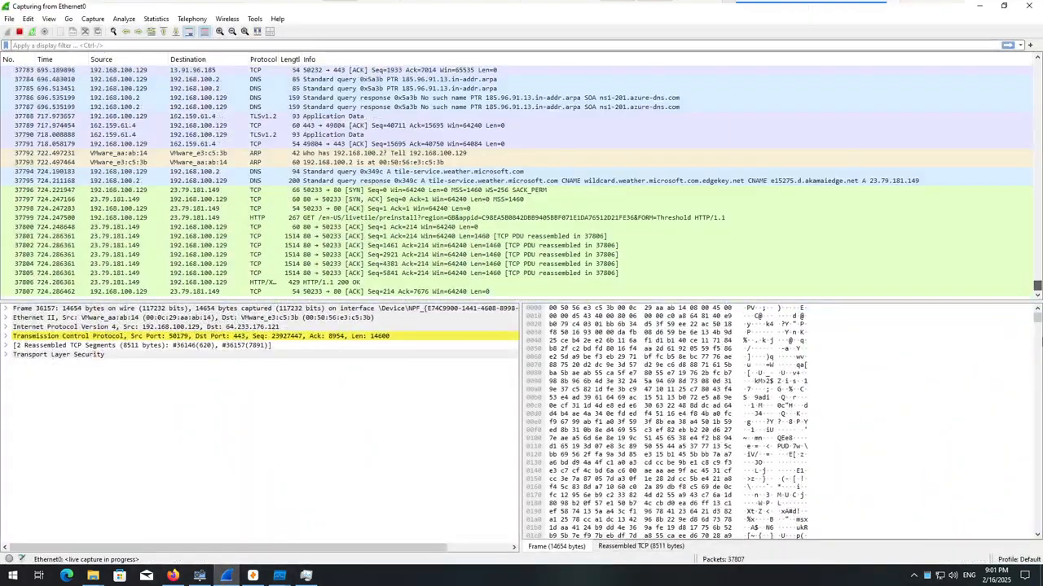
pyautogui.scroll(20, 559, 196)
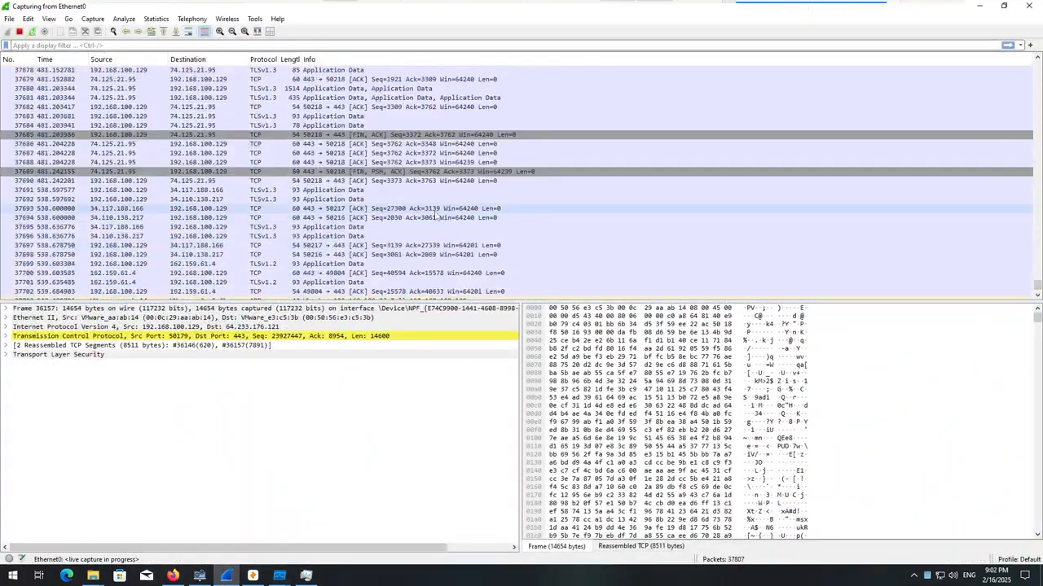
pyautogui.scroll(20, 436, 204)
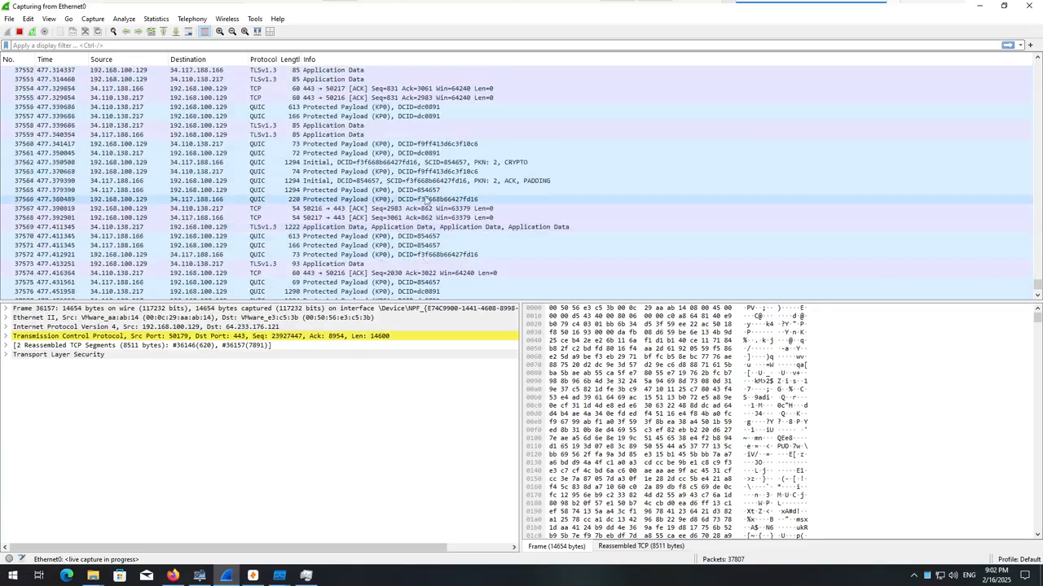
pyautogui.scroll(11, 436, 209)
pyautogui.scroll(-18, 575, 244)
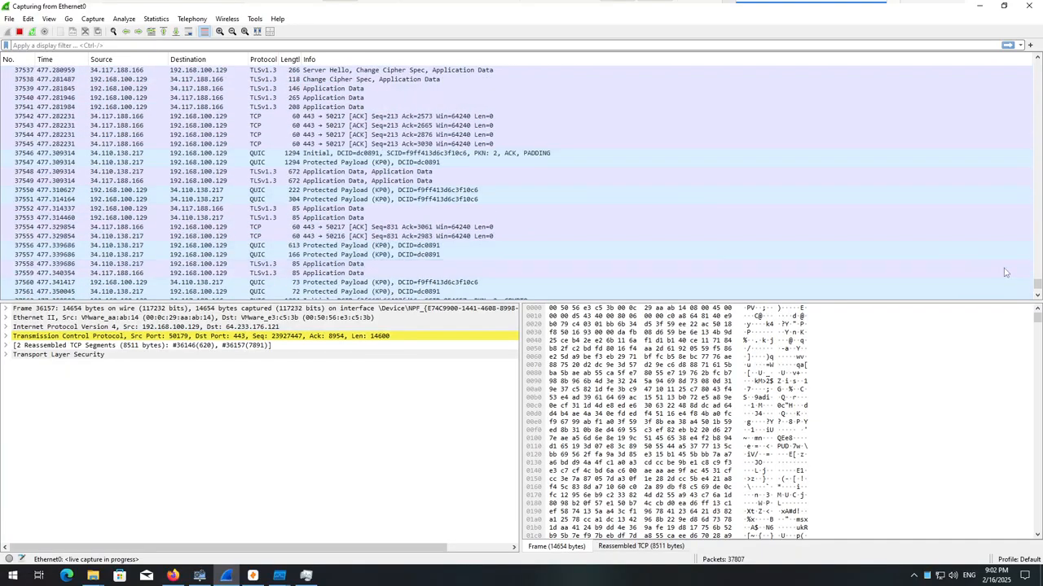
pyautogui.moveTo(1037, 288); pyautogui.dragTo(1037, 300)
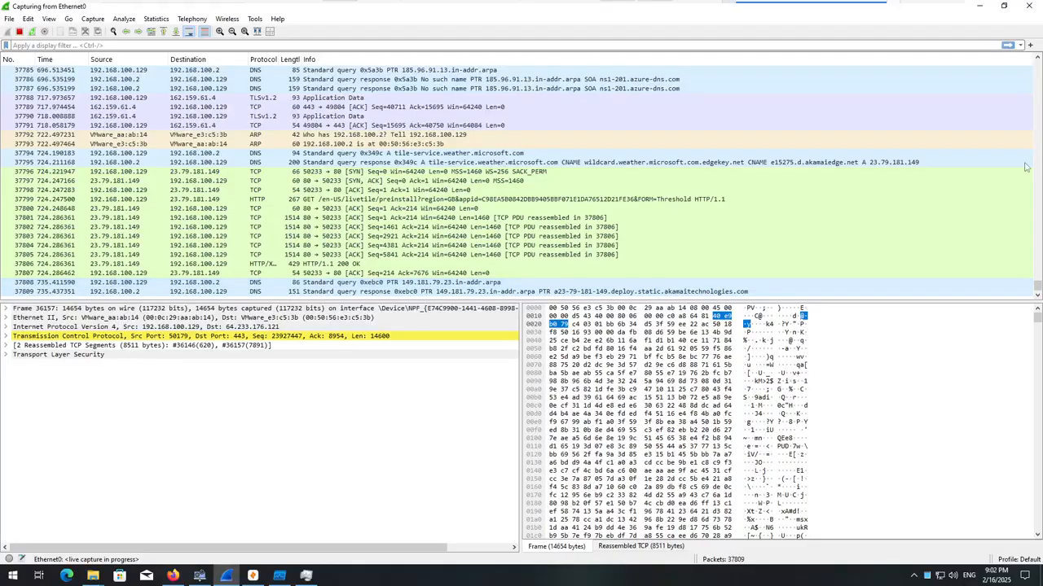
# Minimize Wireshark to return to Process Monitor and accept the filter for the ExtractJPEGcmd.exe CreateFile events.
pyautogui.click(980, 9)
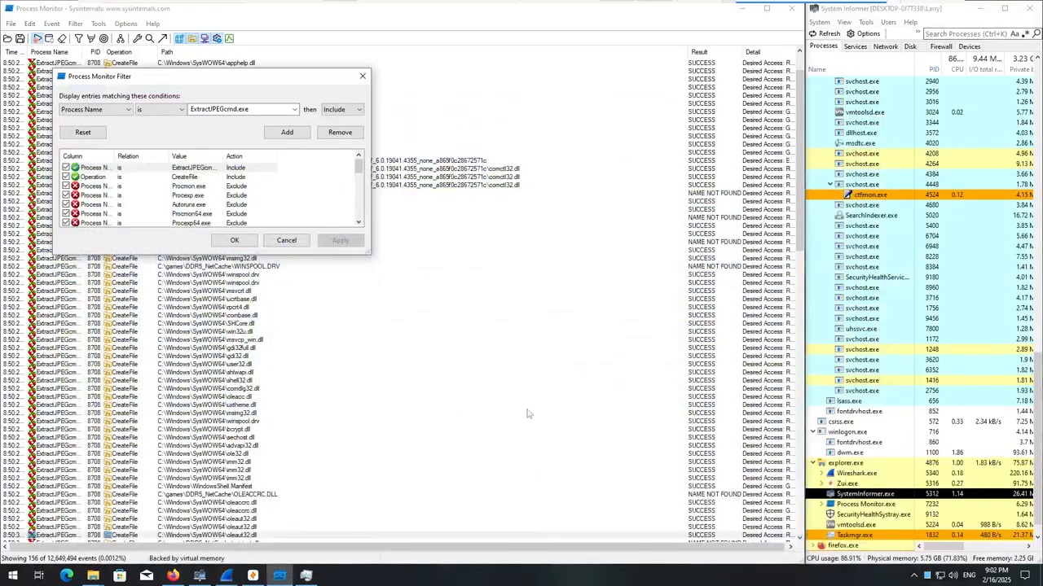
pyautogui.click(234, 240)
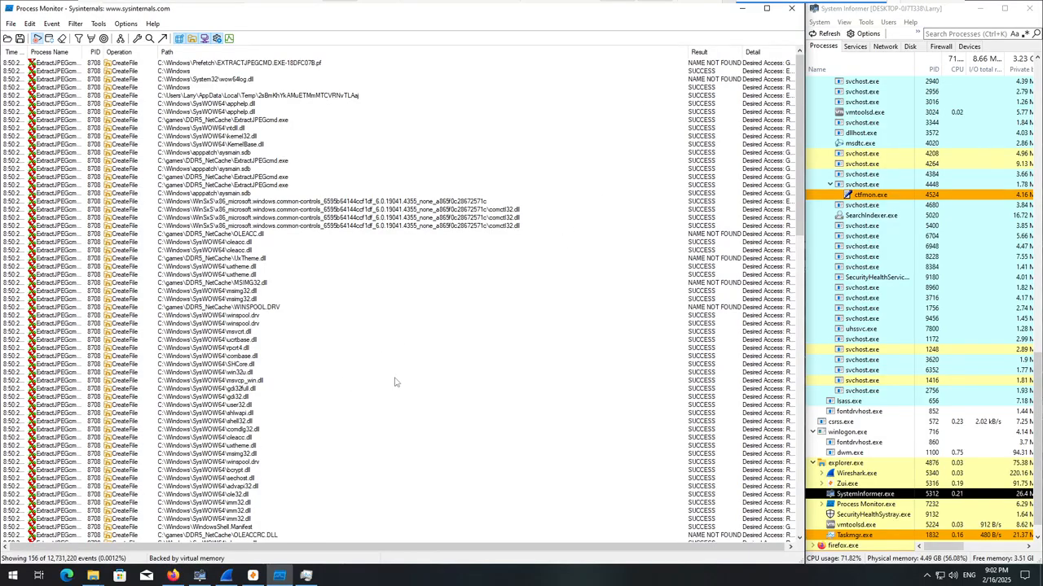
# Recheck the ExtractJPEG Application's CPU and memory use in Task Manager, closing Task Manager when done.
pyautogui.scroll(-9, 379, 388)
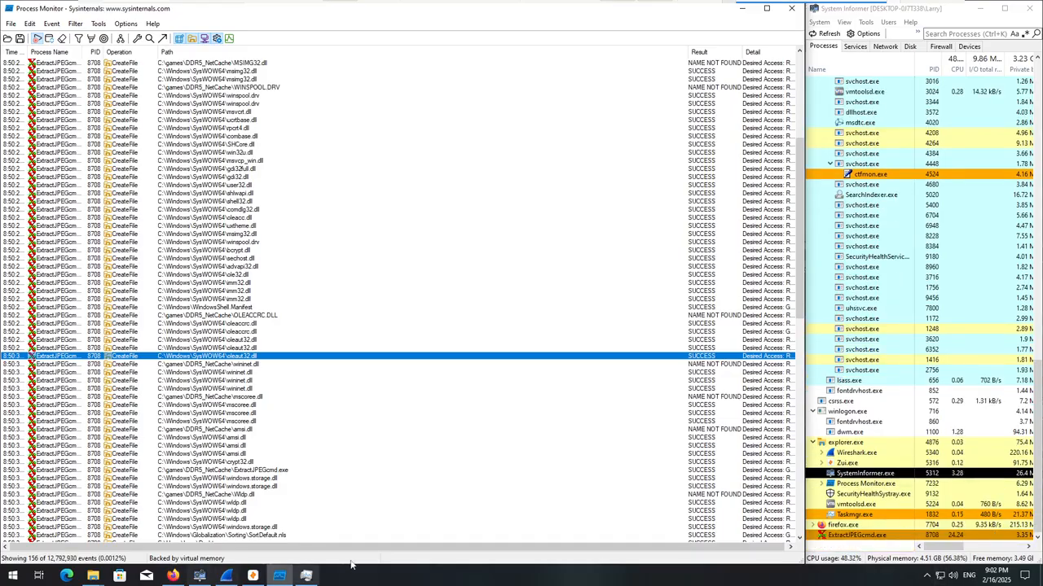
pyautogui.click(307, 576)
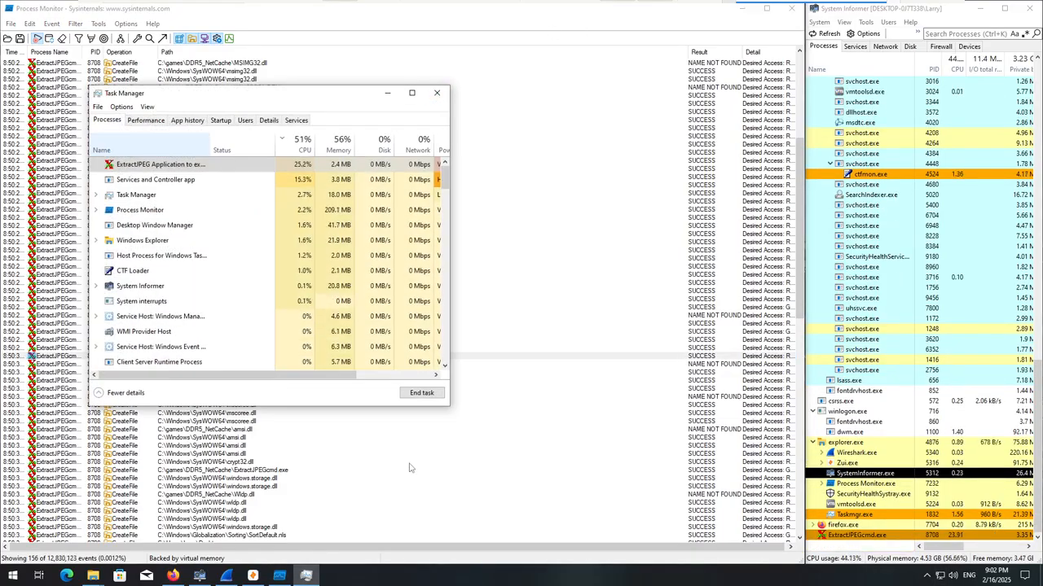
pyautogui.click(438, 96)
# Examine the ExtractJPEGcmd.exe CreateFile events through to the end of the list, including the network-related DLL loads, and return to the first event.
pyautogui.scroll(-5, 326, 444)
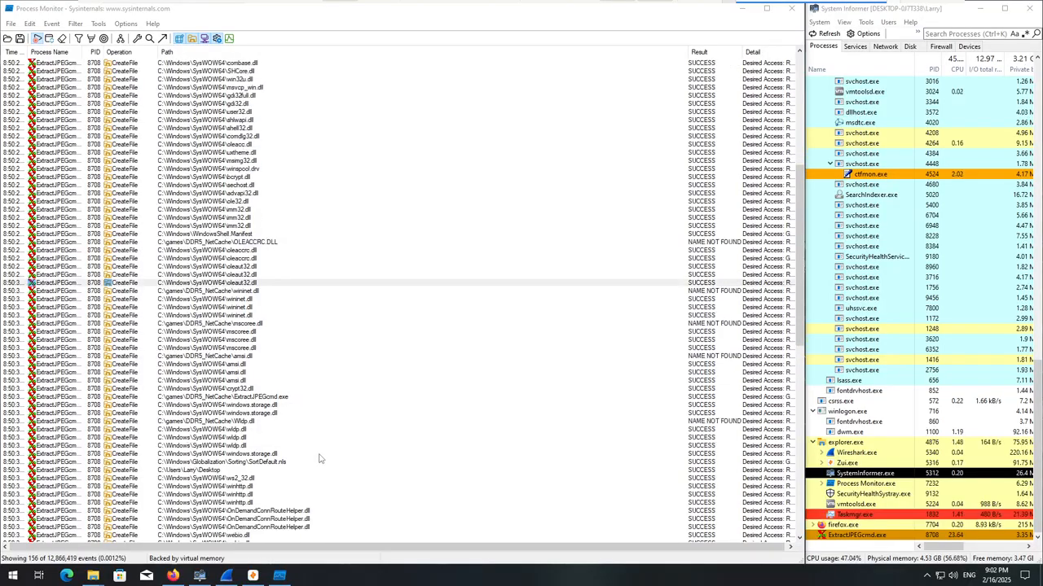
pyautogui.scroll(-9, 319, 461)
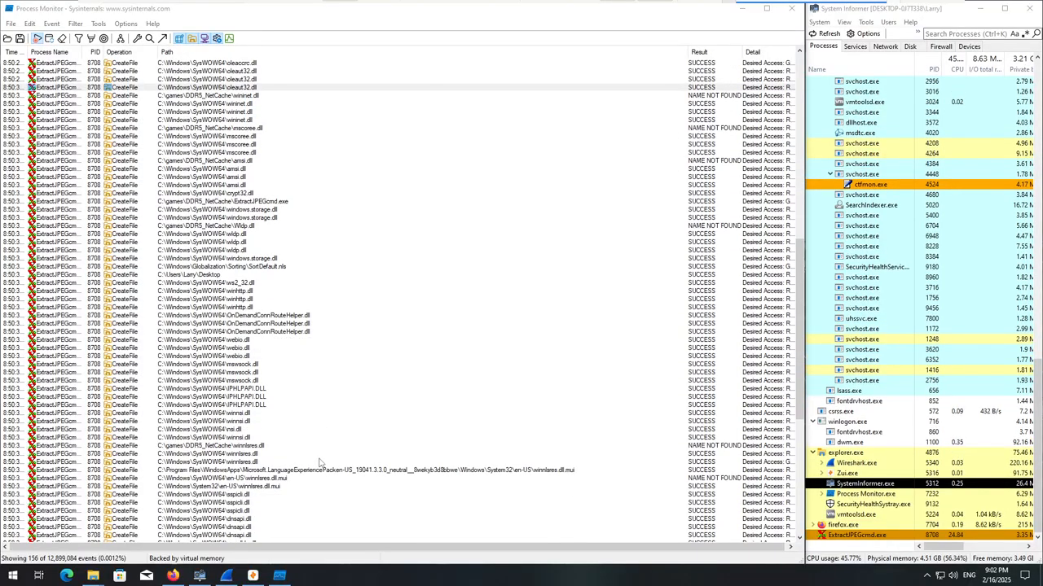
pyautogui.scroll(-4, 319, 465)
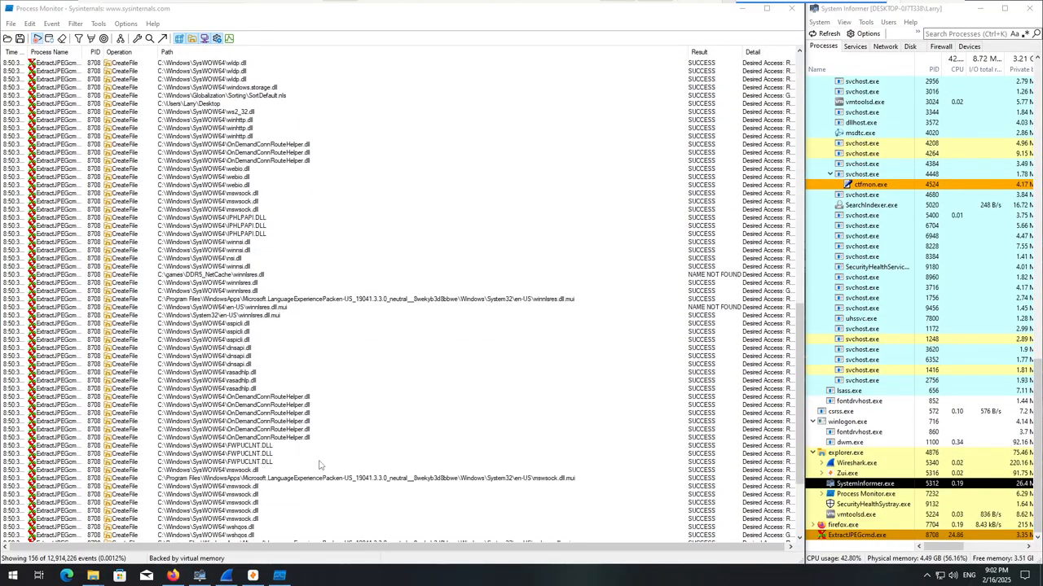
pyautogui.click(272, 455)
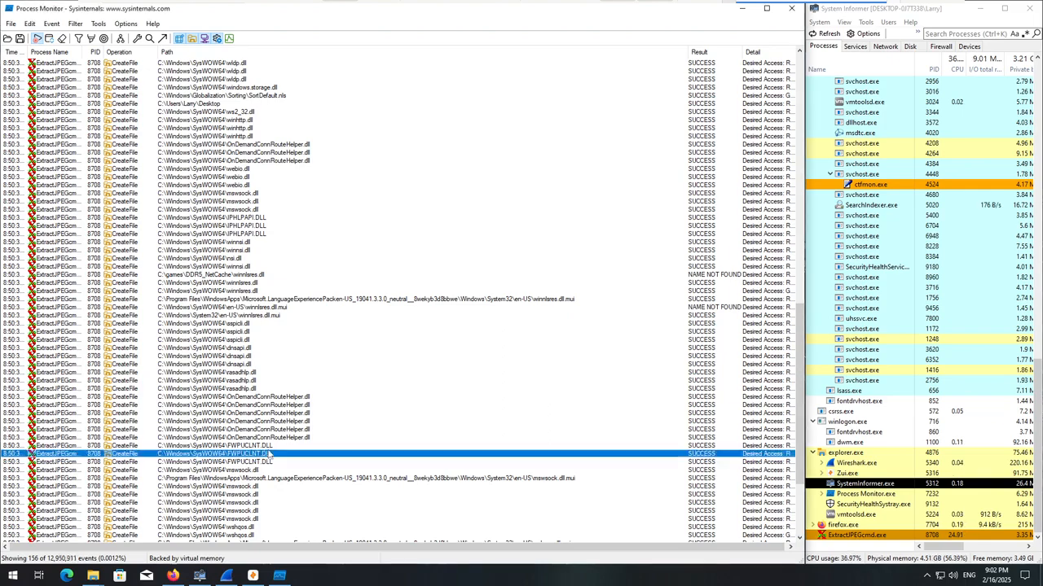
pyautogui.scroll(-5, 325, 496)
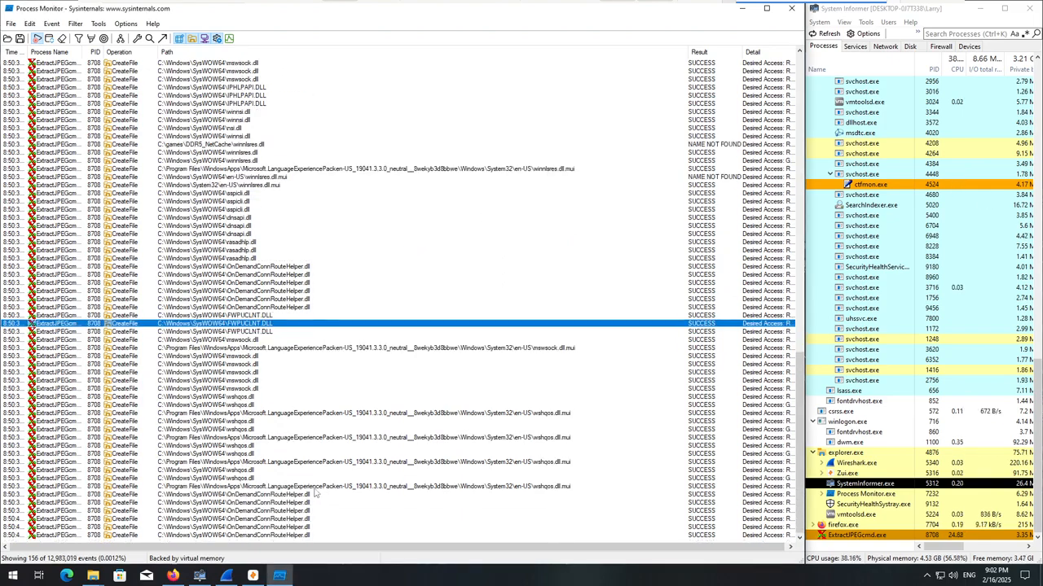
pyautogui.scroll(10, 319, 456)
pyautogui.scroll(8, 289, 397)
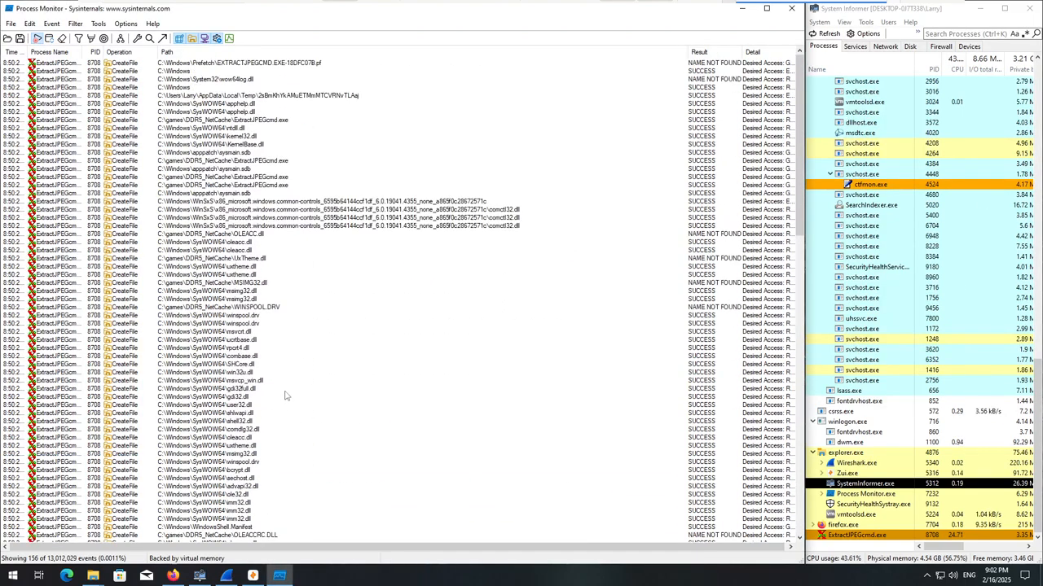
pyautogui.click(174, 575)
pyautogui.click(174, 575)
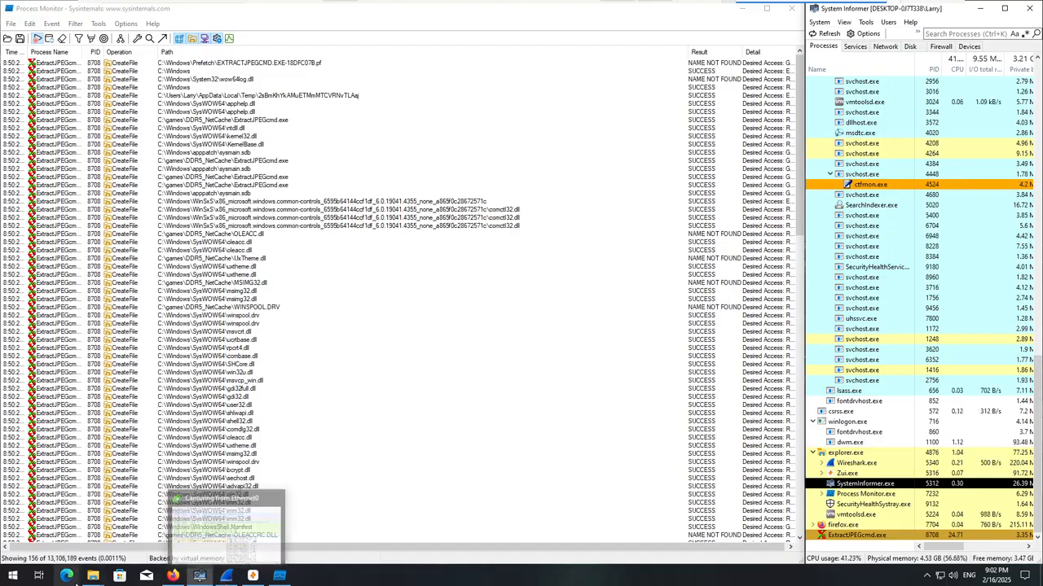
pyautogui.click(93, 576)
# Replace the ExtractJPEGcmd.exe rule in the event filter with an include rule for Process Name is qtZint.exe and accept the filter.
pyautogui.click(75, 23)
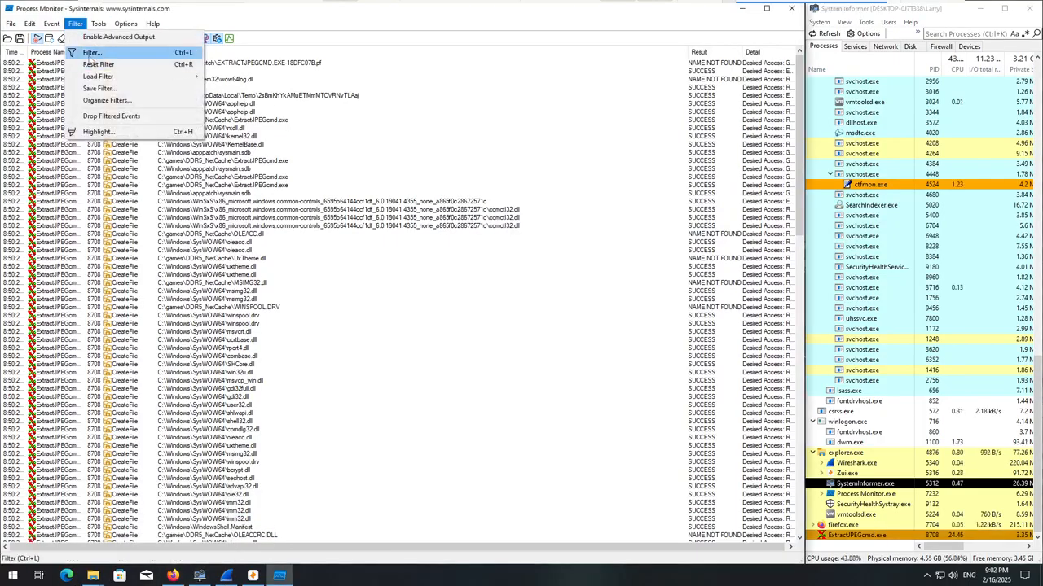
pyautogui.click(89, 53)
pyautogui.click(94, 167)
pyautogui.click(339, 132)
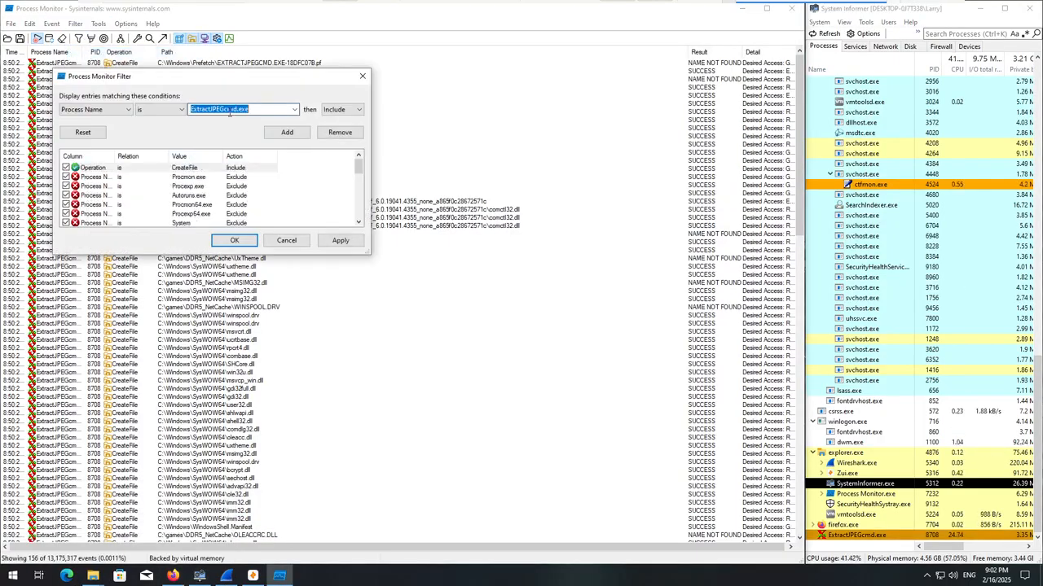
pyautogui.write('qt')
pyautogui.click(295, 109)
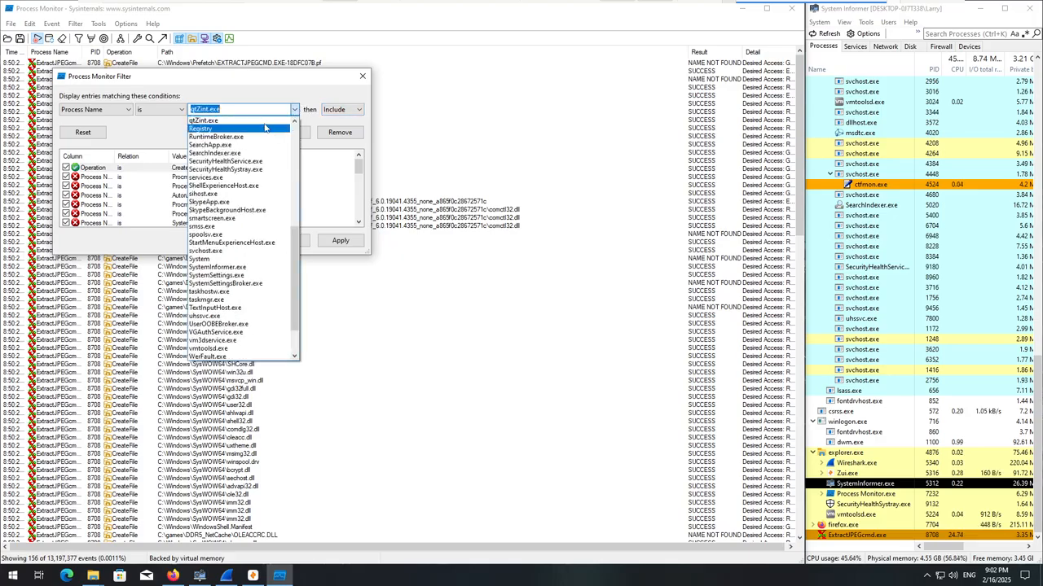
pyautogui.click(287, 132)
pyautogui.click(286, 132)
pyautogui.click(240, 241)
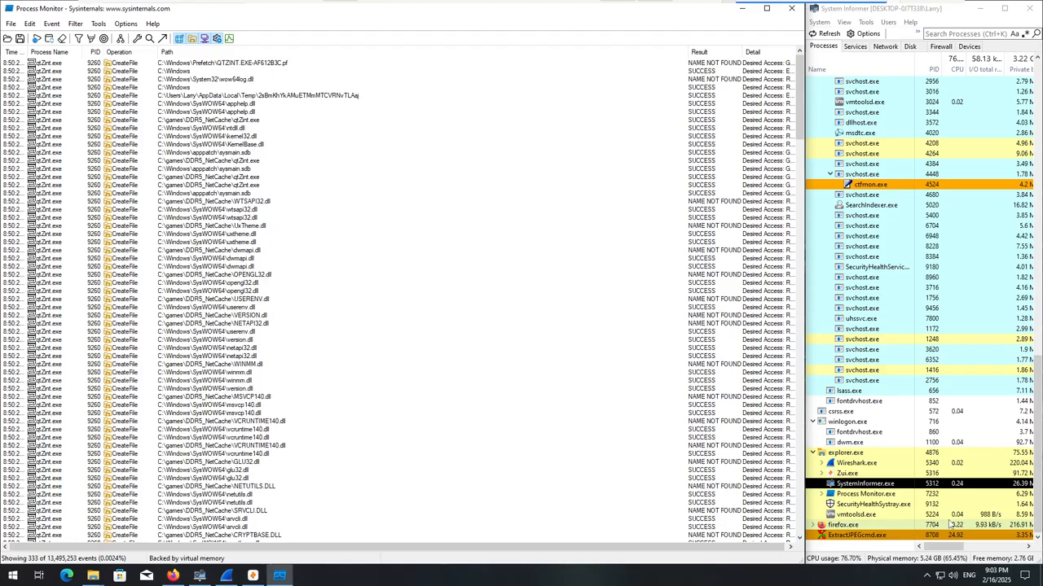
# Examine the qtZint.exe CreateFile events from the start through the .NET Framework loads, selecting the first Windows Defender MpOAV.dll event.
pyautogui.scroll(-8, 348, 332)
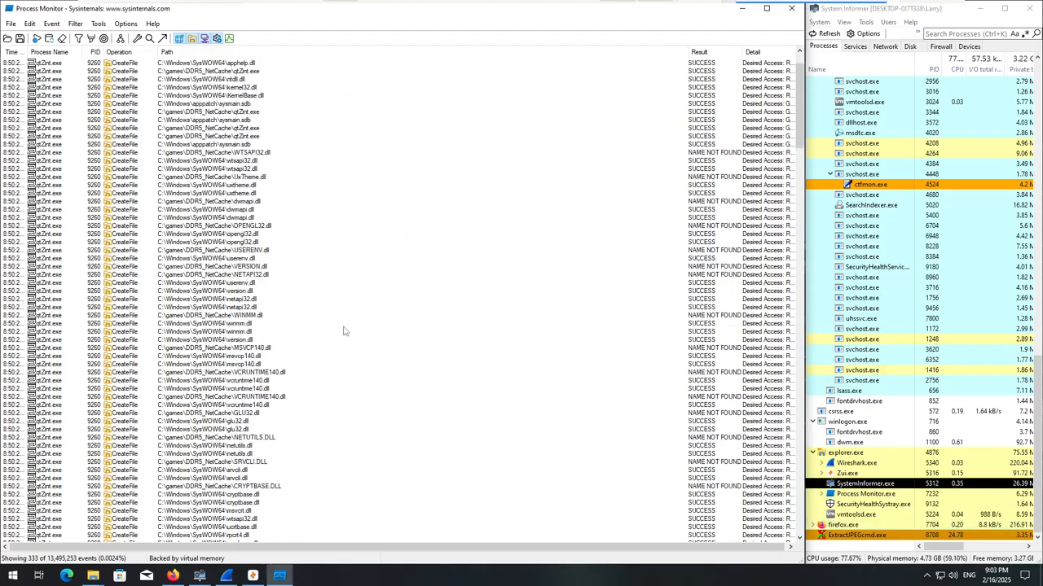
pyautogui.scroll(-4, 344, 331)
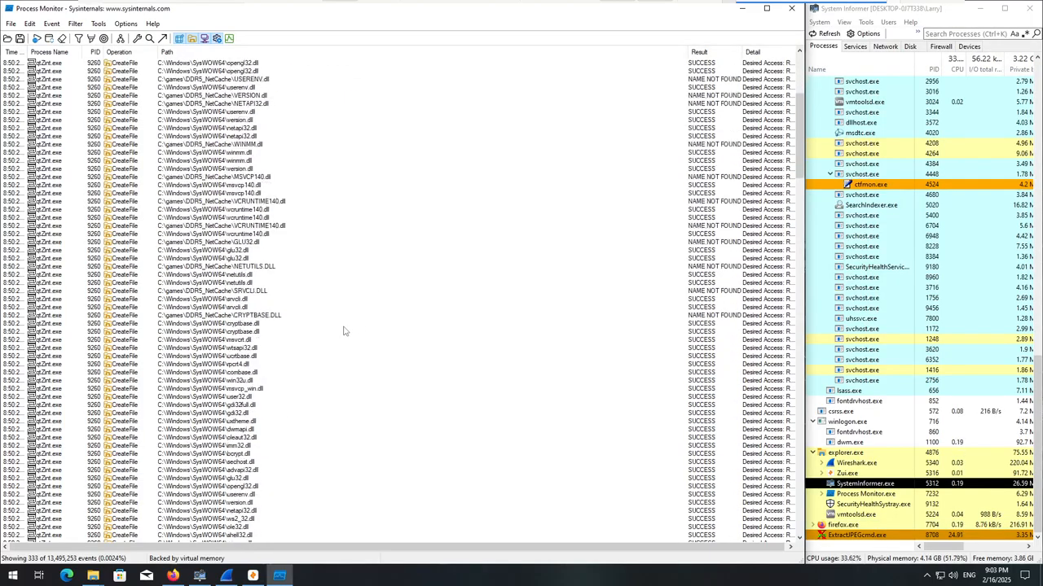
pyautogui.click(330, 380)
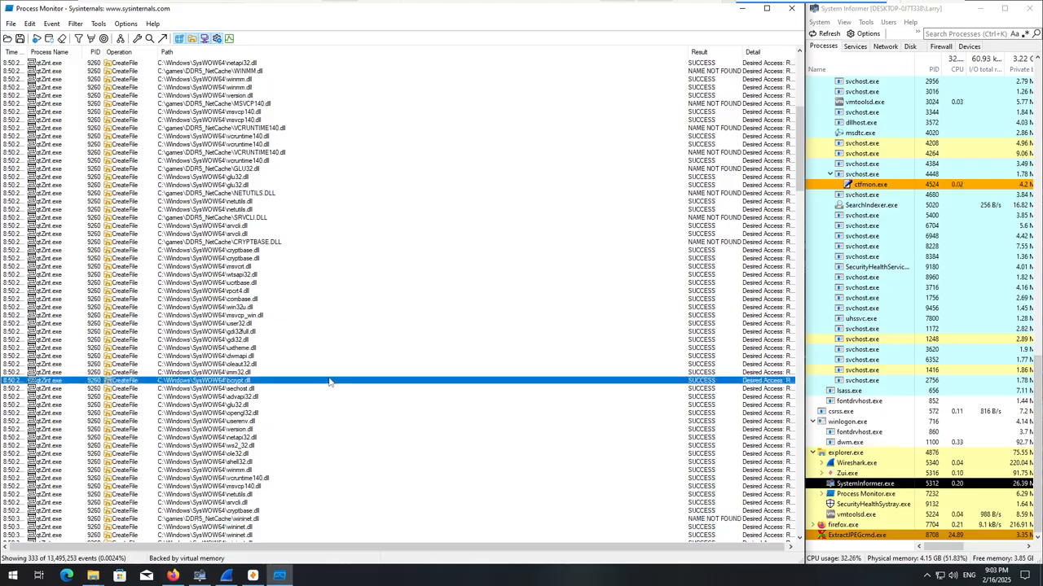
pyautogui.scroll(-4, 330, 381)
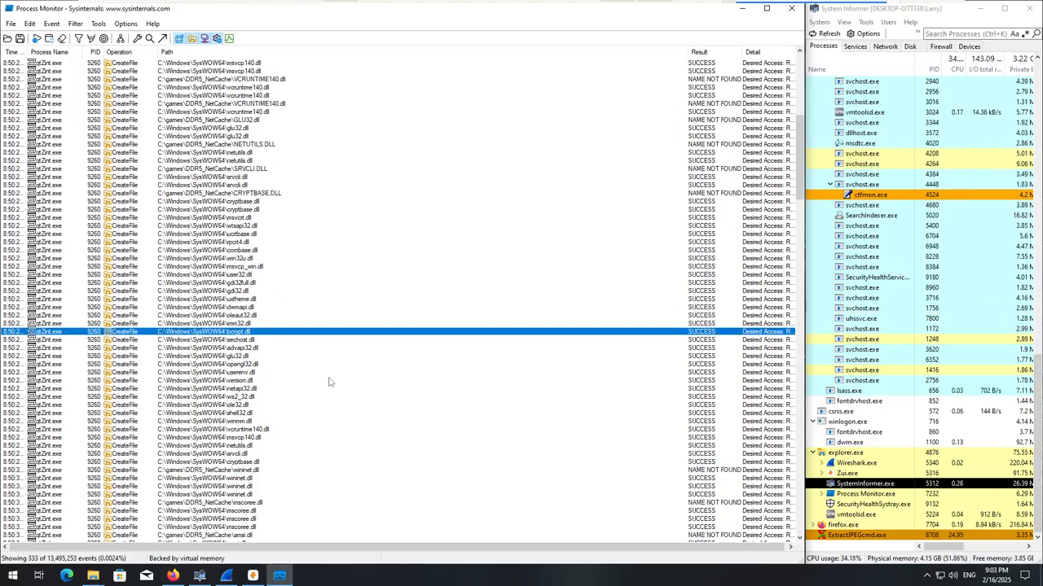
pyautogui.scroll(-3, 330, 381)
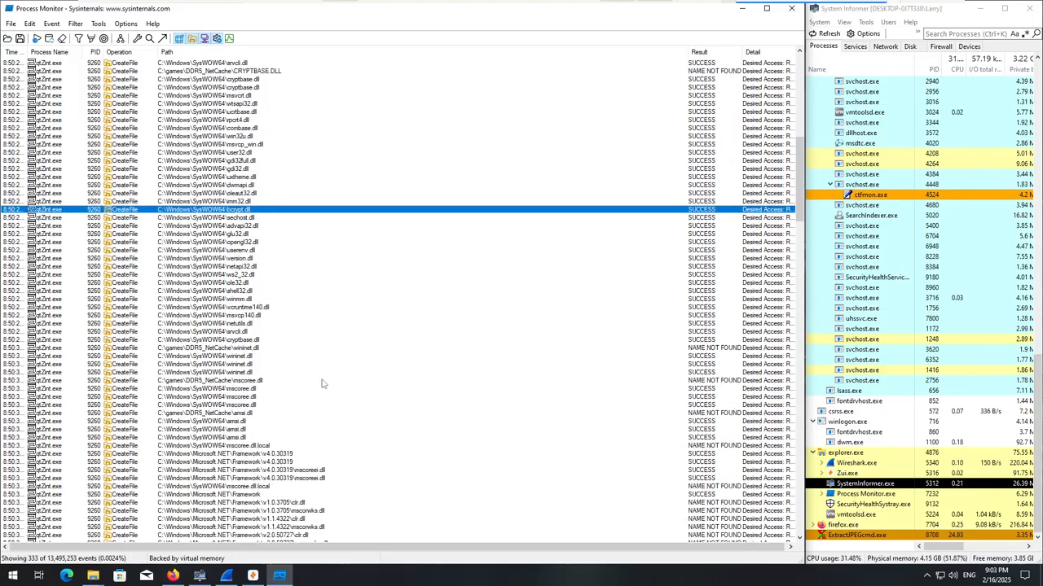
pyautogui.click(877, 537)
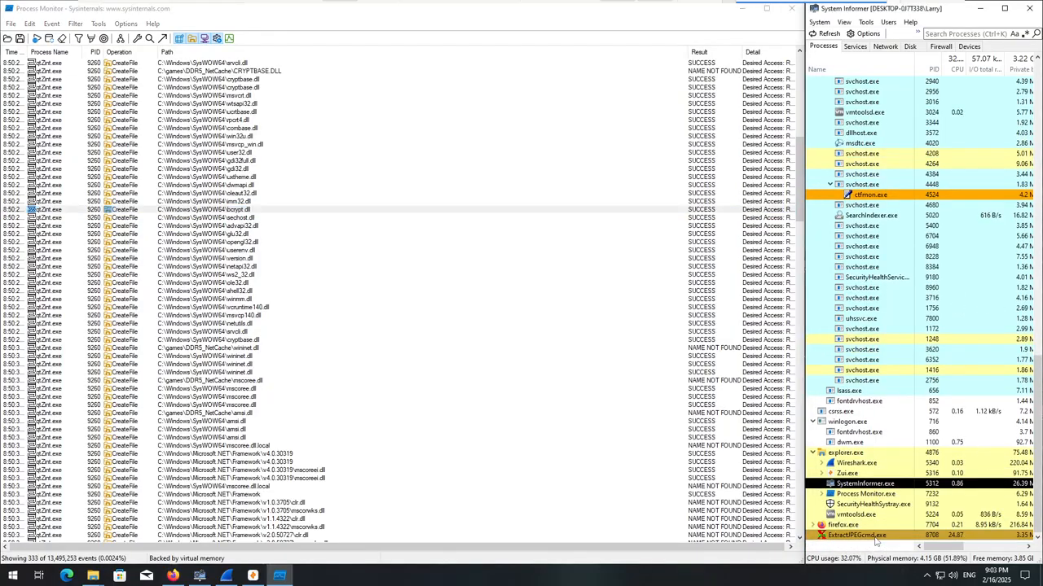
pyautogui.scroll(-9, 415, 431)
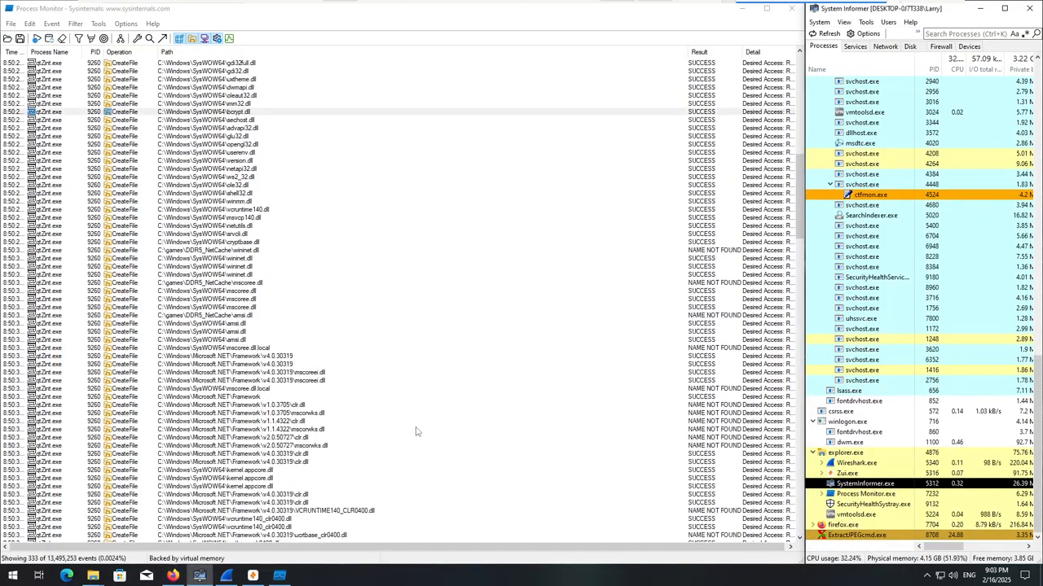
pyautogui.scroll(-9, 367, 429)
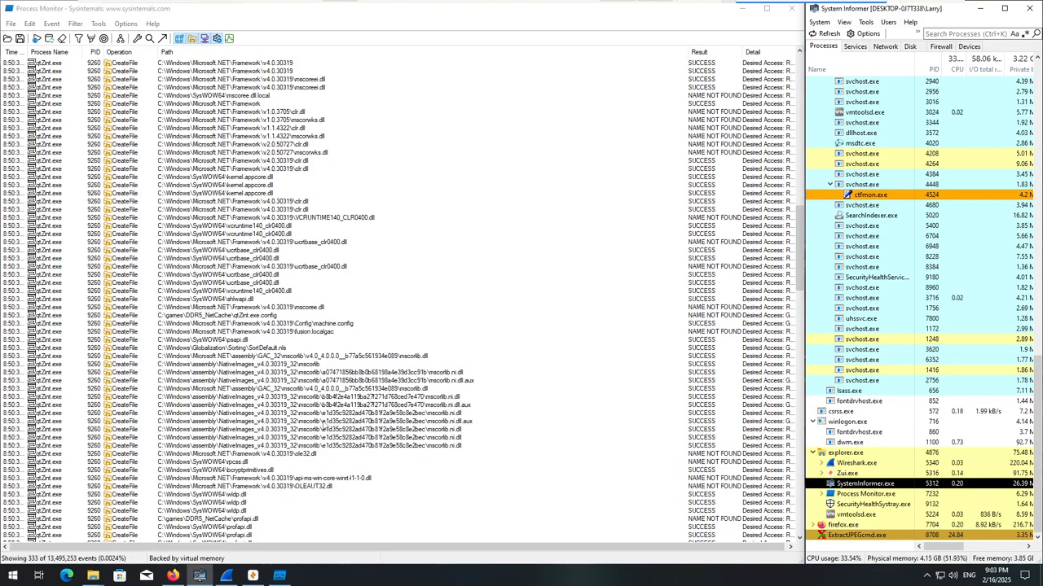
pyautogui.scroll(-3, 322, 423)
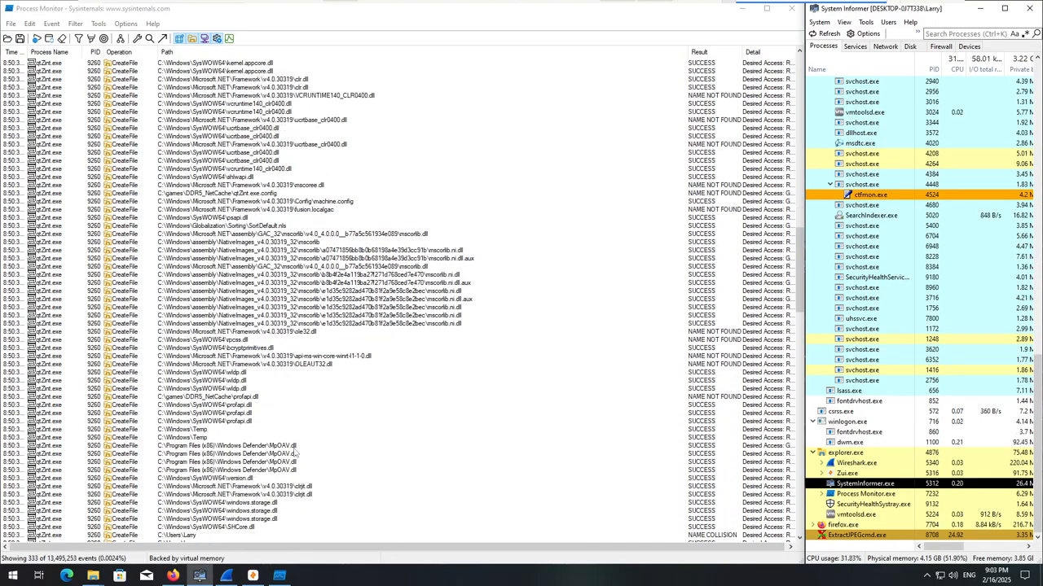
pyautogui.click(300, 446)
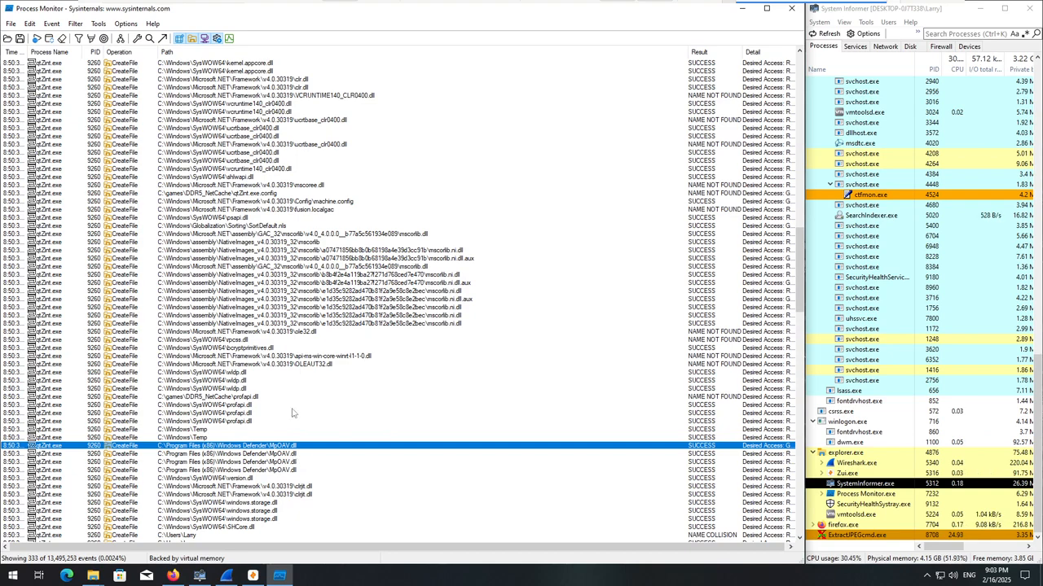
# Examine the remaining qtZint.exe events after MpOAV.dll, including the DDR5_NetCache resource, protobuf-net and Microsoft.Win32.TaskScheduler lookups and MSBuild.exe access.
pyautogui.scroll(-3, 263, 325)
pyautogui.scroll(-3, 337, 375)
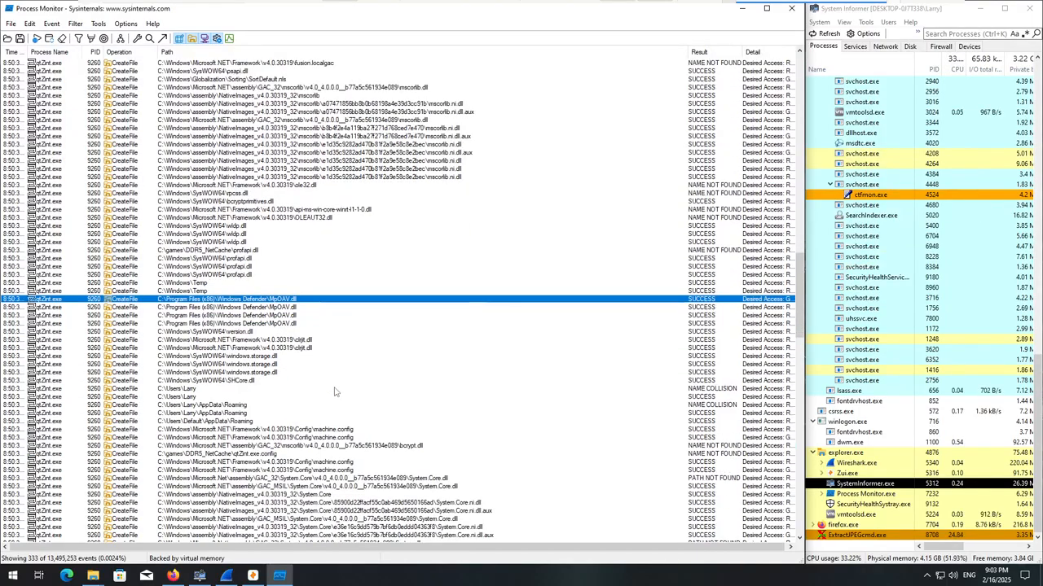
pyautogui.scroll(-10, 334, 392)
pyautogui.scroll(-8, 332, 391)
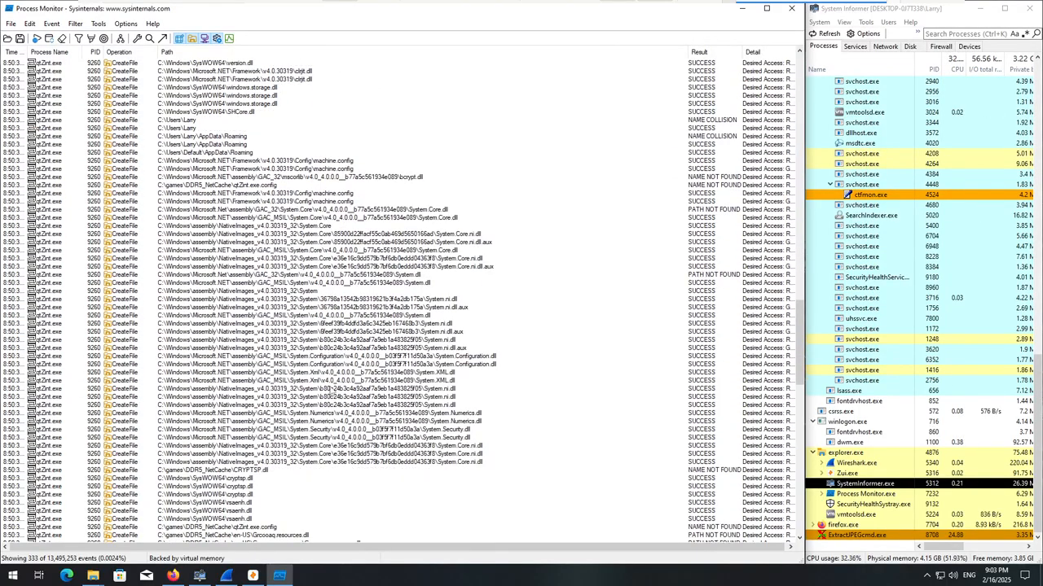
pyautogui.click(332, 389)
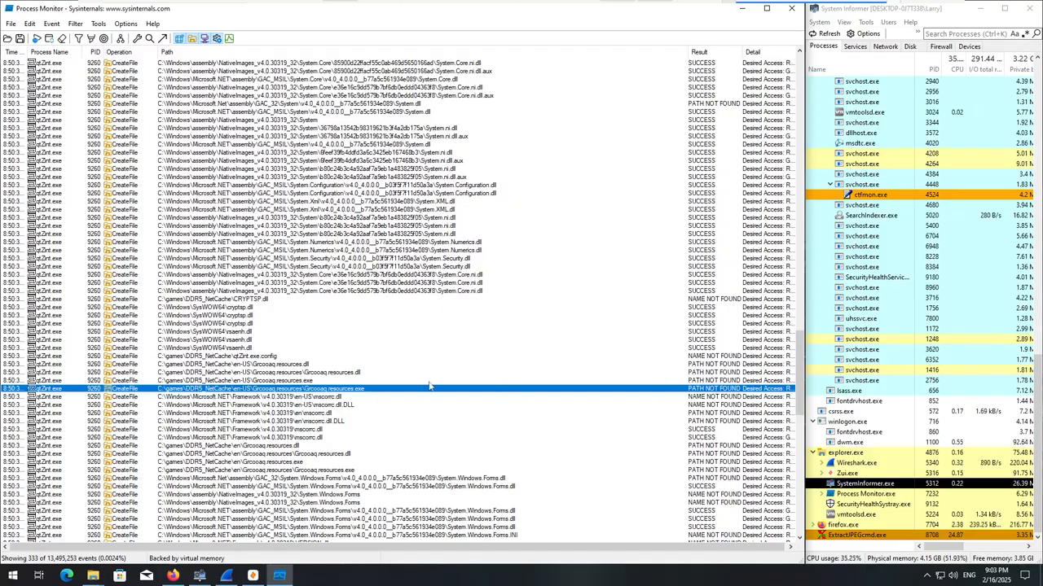
pyautogui.scroll(-8, 421, 415)
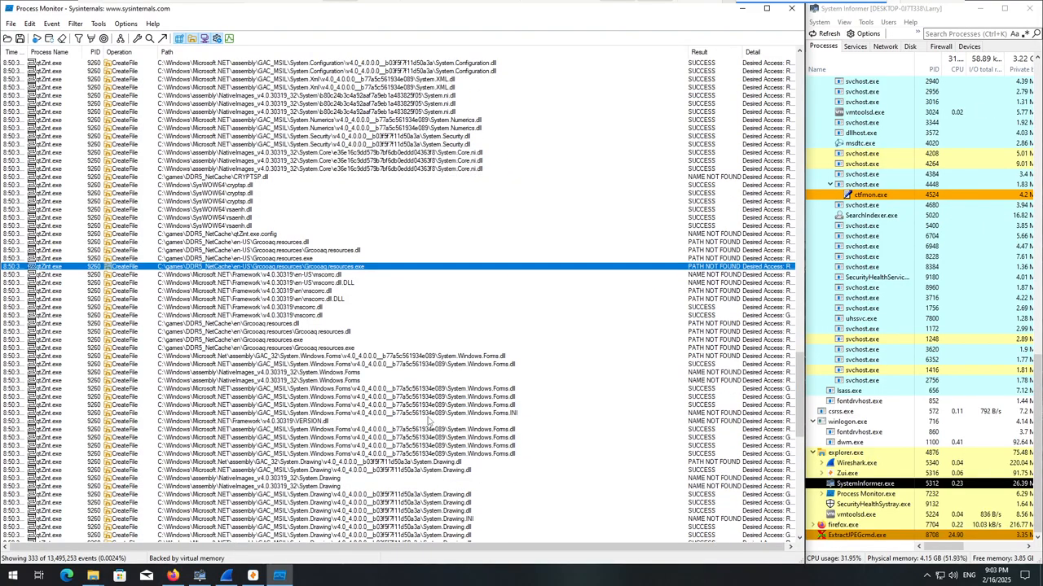
pyautogui.scroll(-5, 413, 426)
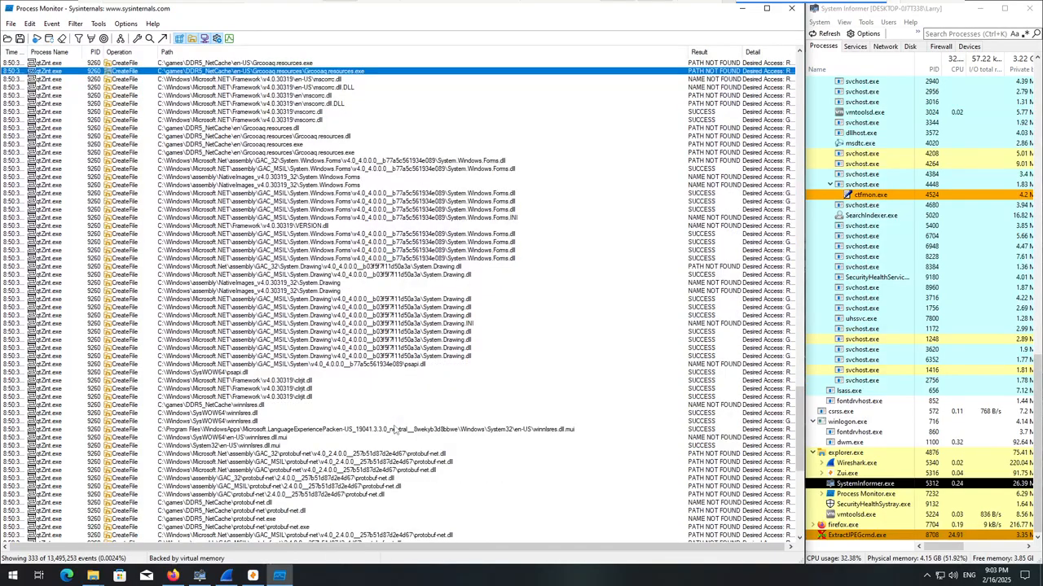
pyautogui.scroll(-6, 395, 429)
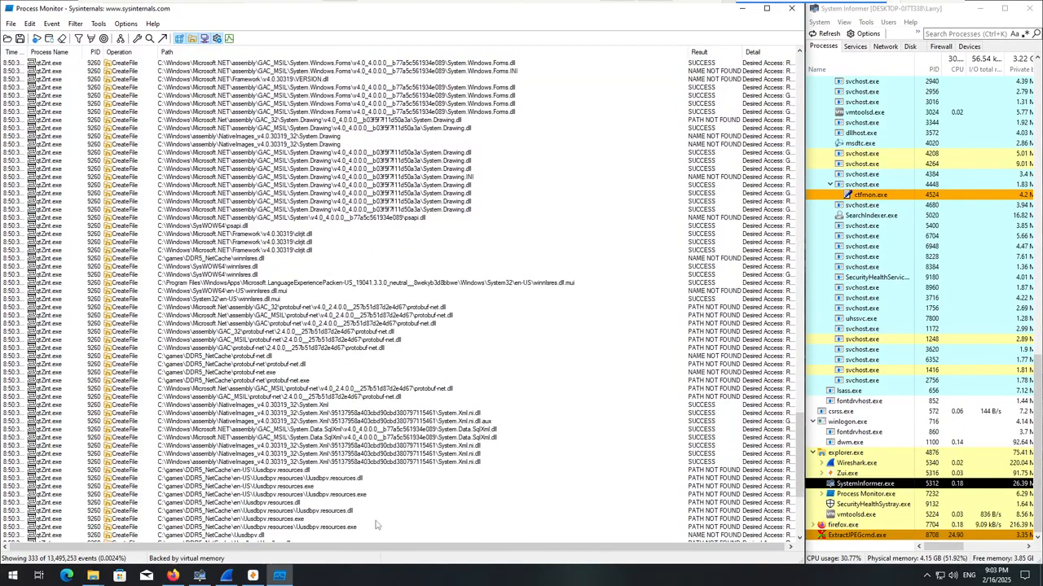
pyautogui.click(334, 497)
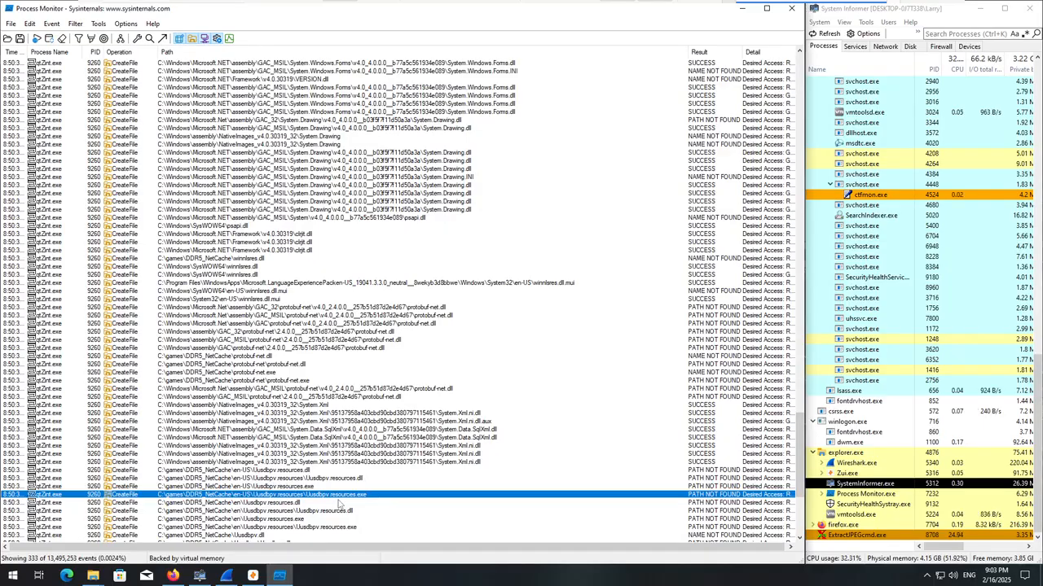
pyautogui.scroll(-8, 364, 502)
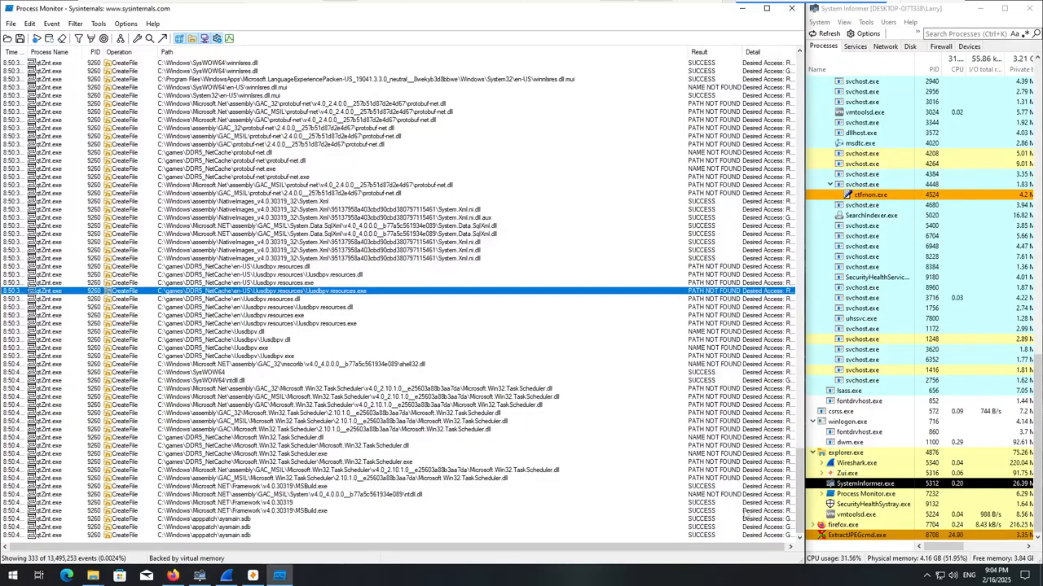
# Review the qtZint.exe CreateFile events again from the first event and select the DDR5_NetCache\en-US\Grcooaq.resources\Grcooaq.resources.exe lookup.
pyautogui.moveTo(799, 494); pyautogui.dragTo(776, 75)
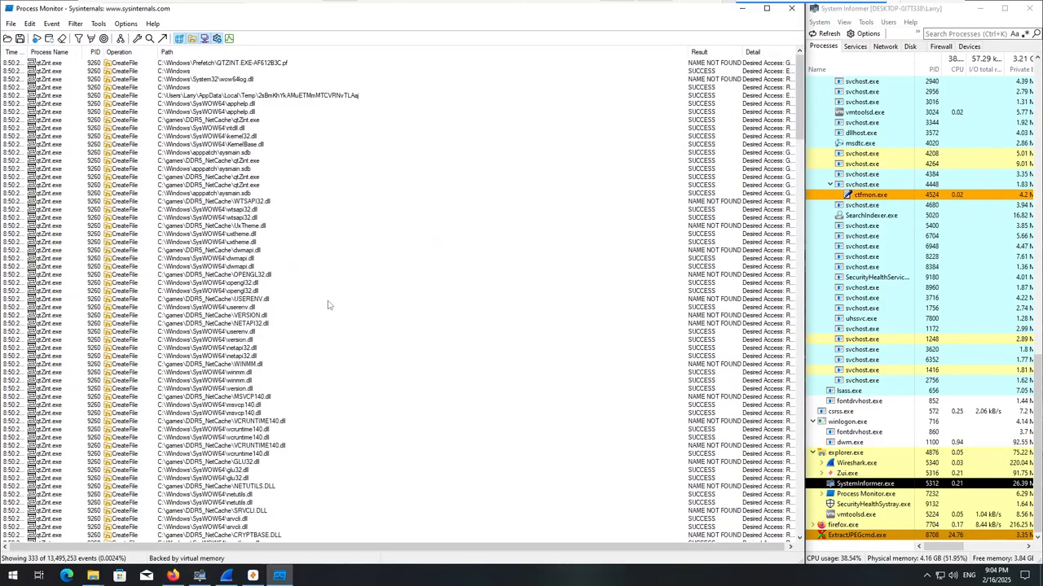
pyautogui.scroll(-15, 325, 342)
pyautogui.scroll(-6, 331, 434)
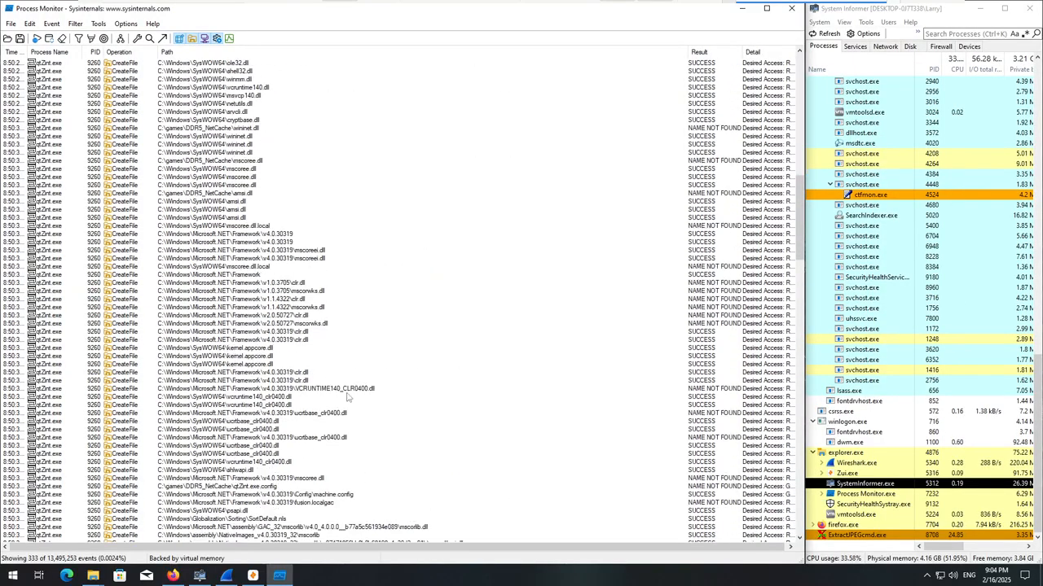
pyautogui.scroll(-14, 414, 518)
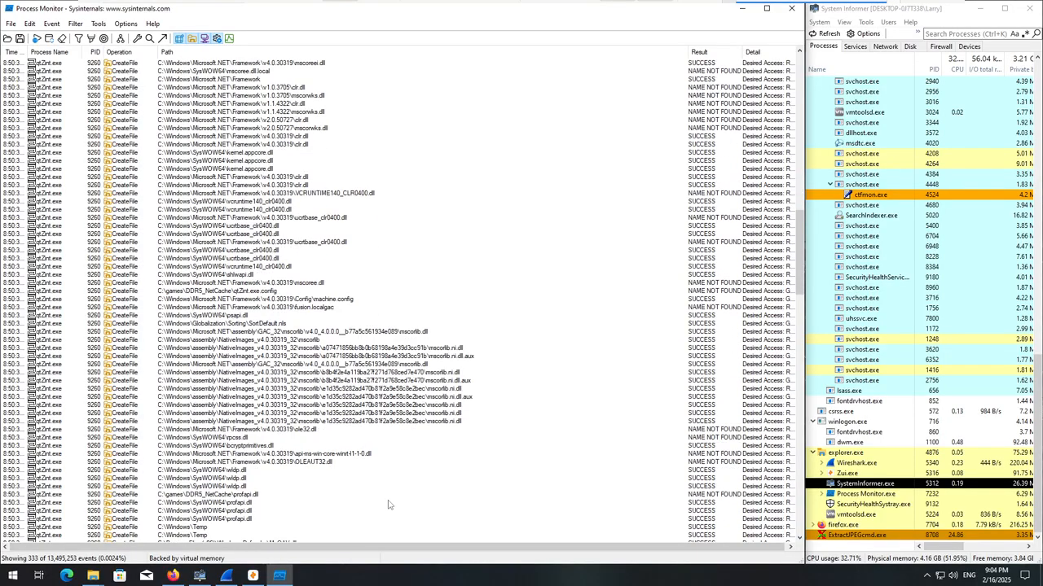
pyautogui.scroll(-8, 298, 487)
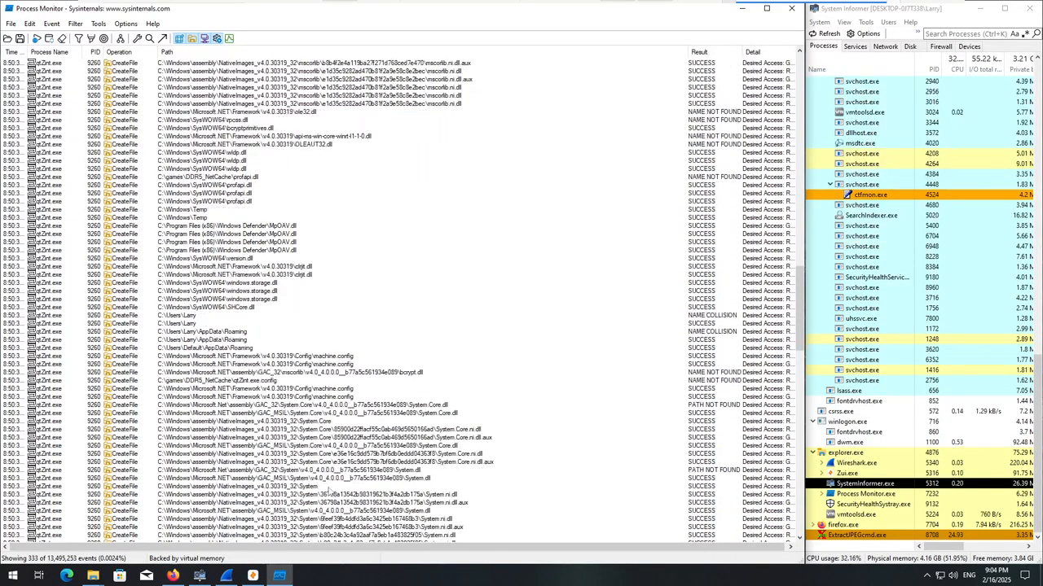
pyautogui.scroll(-4, 365, 447)
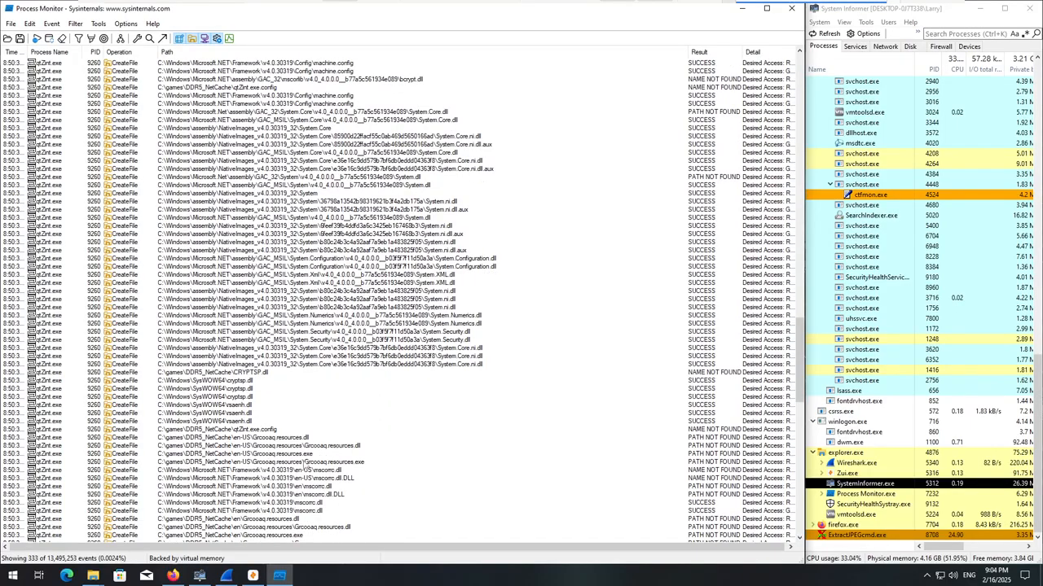
pyautogui.click(329, 439)
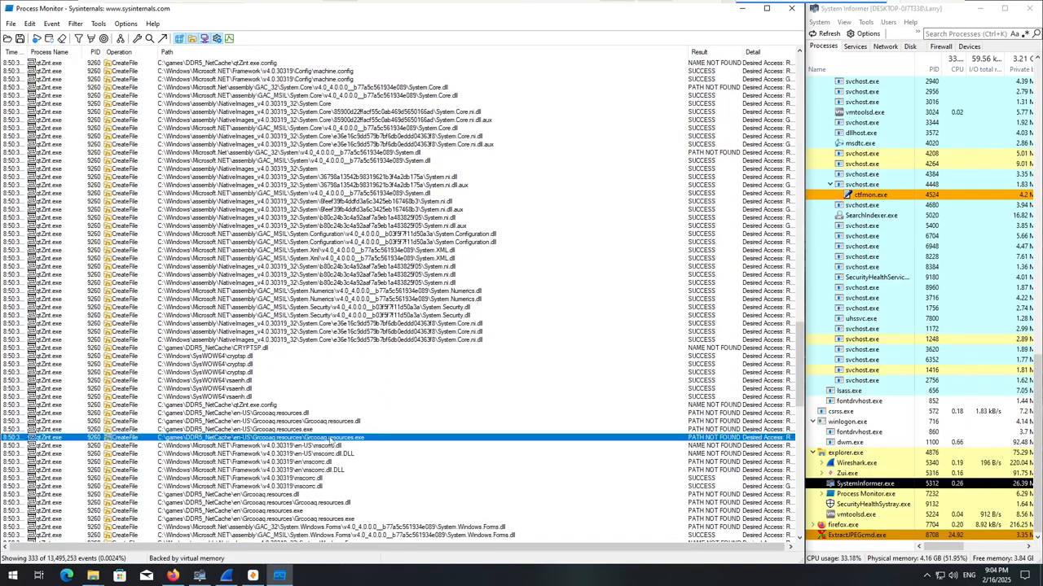
pyautogui.click(75, 24)
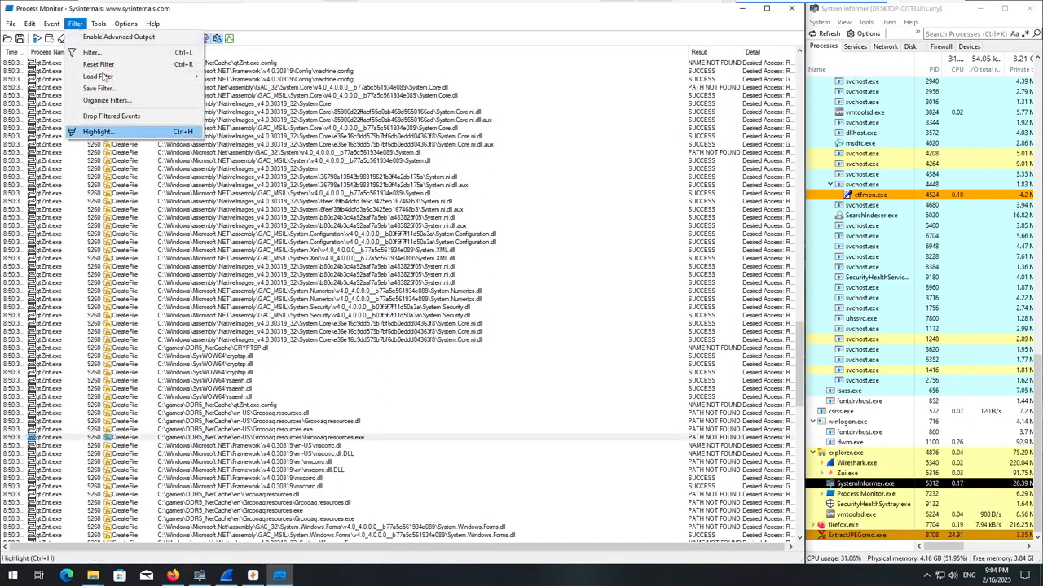
pyautogui.click(98, 53)
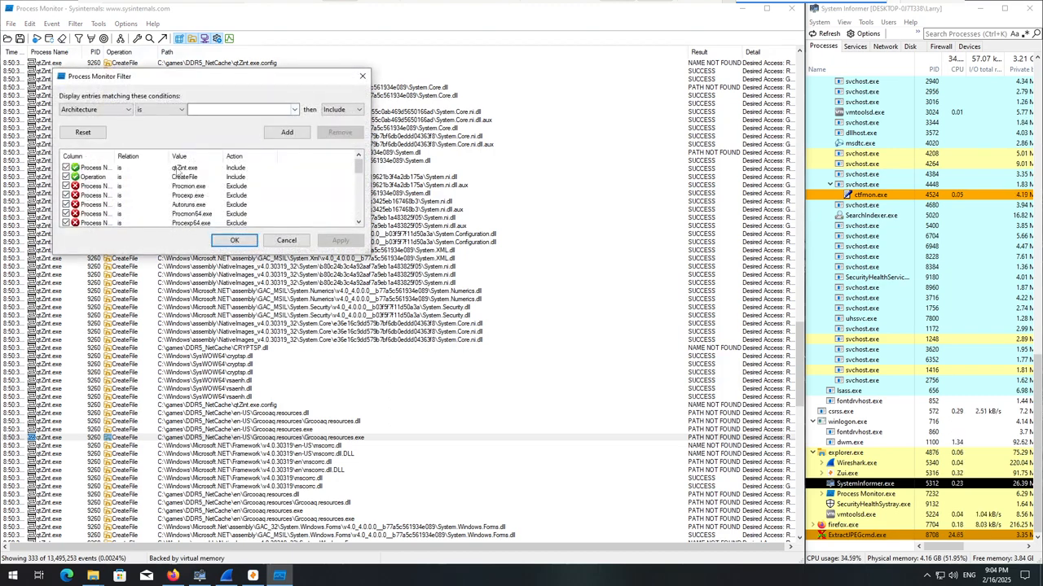
pyautogui.doubleClick(181, 169)
pyautogui.click(297, 111)
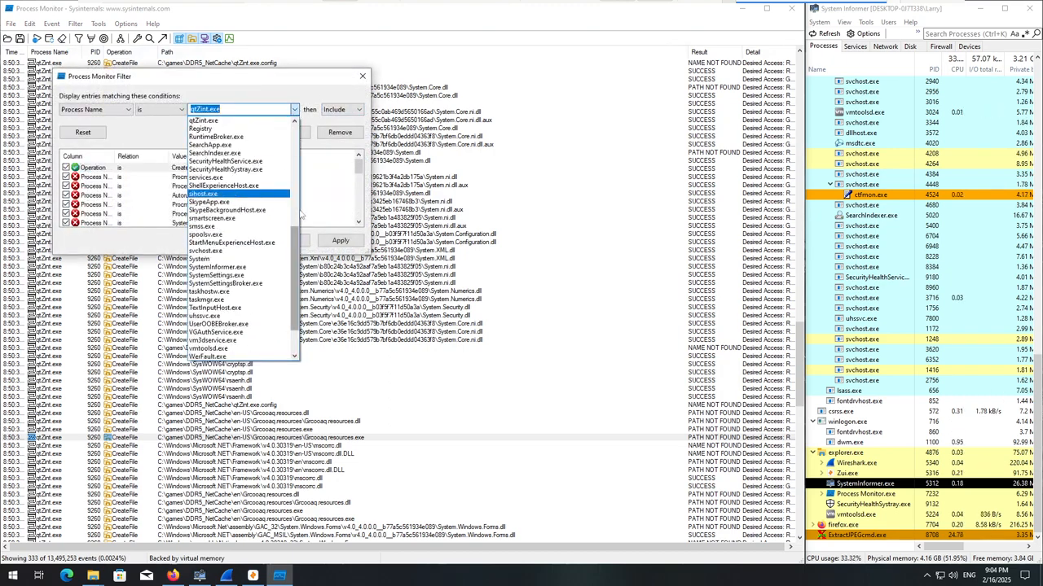
pyautogui.click(231, 242)
pyautogui.click(295, 110)
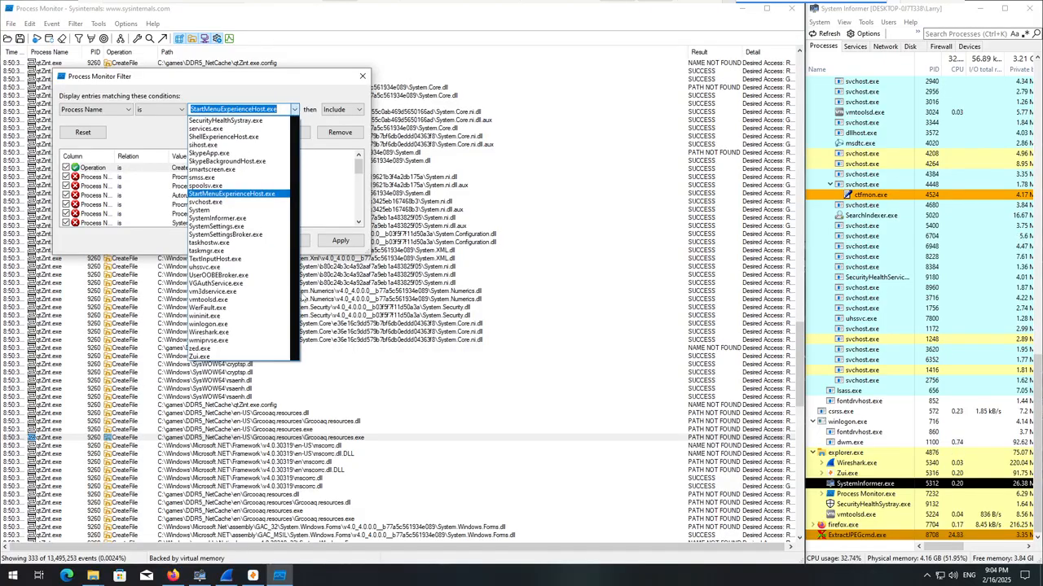
pyautogui.scroll(6, 277, 212)
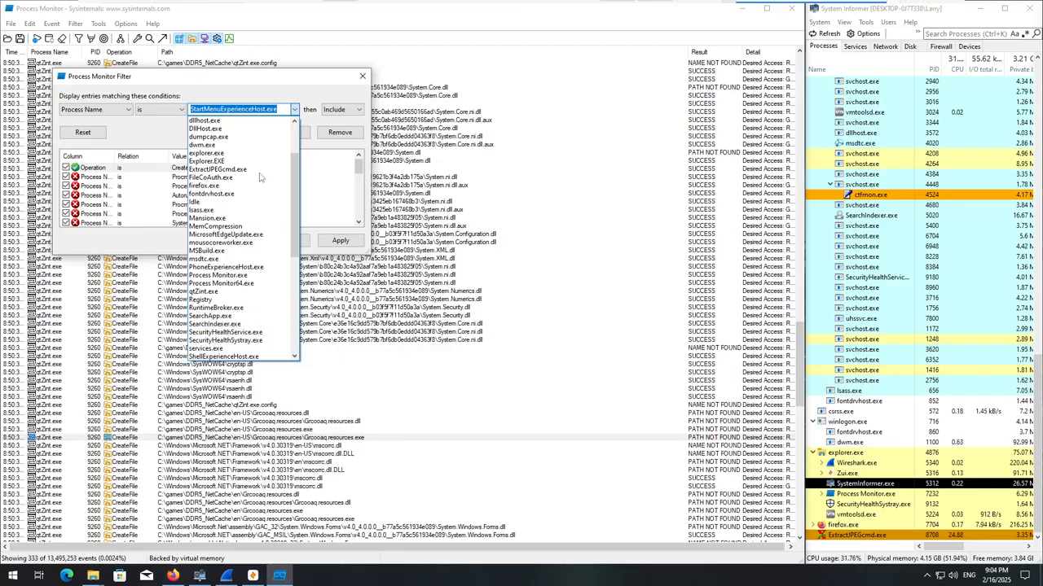
pyautogui.scroll(2, 243, 213)
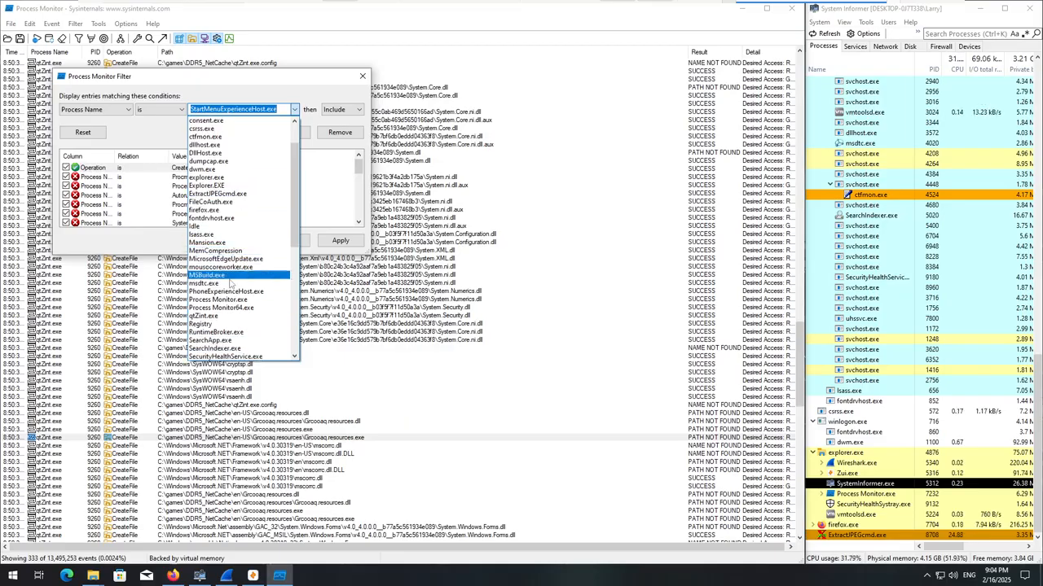
pyautogui.click(324, 143)
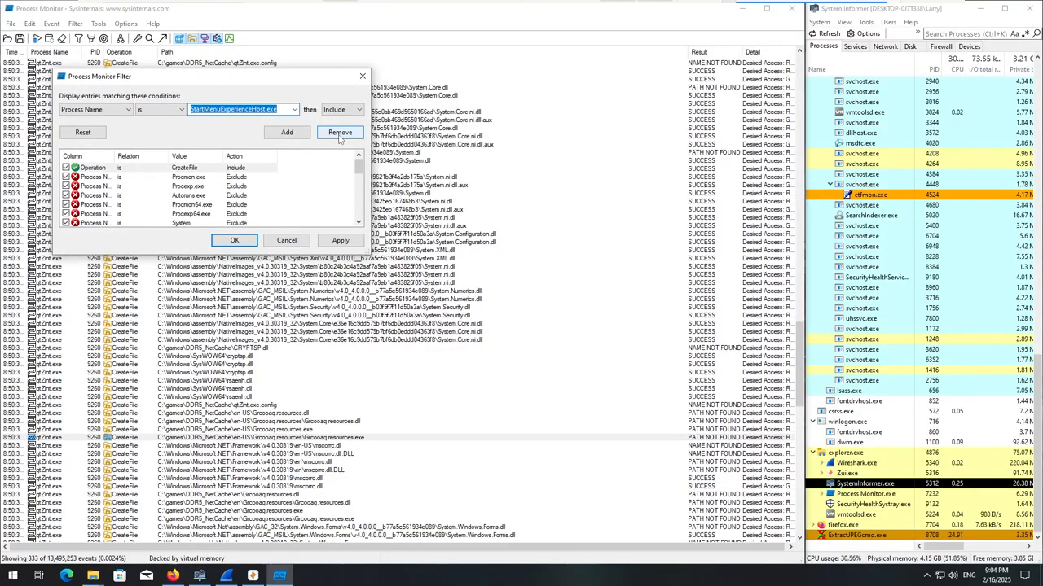
pyautogui.click(363, 75)
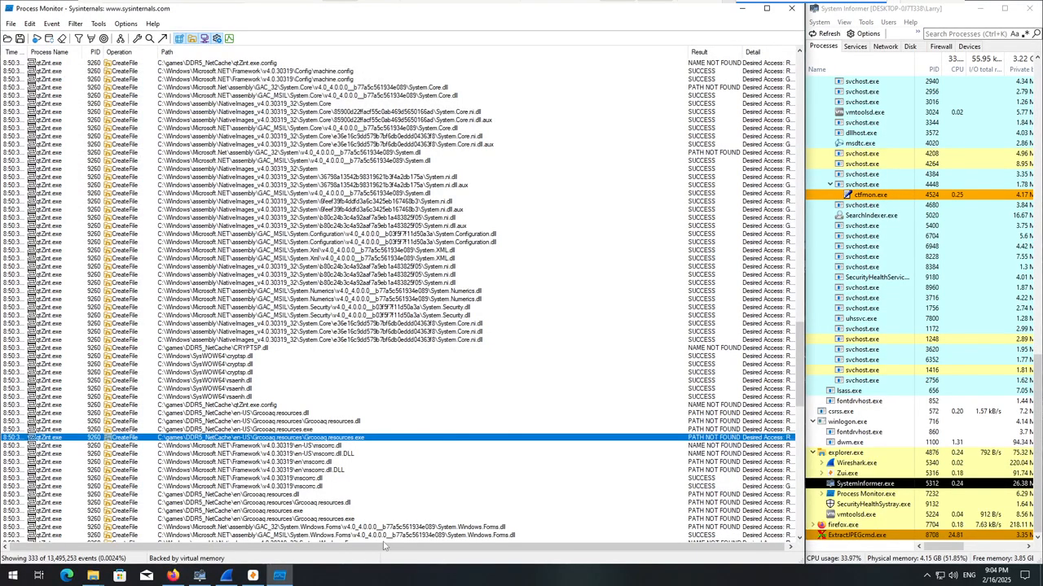
# Switch to Wireshark and examine the recent captured packets on Ethernet0, selecting a TCP retransmission from 20.7.2.167 and returning to the latest packets.
pyautogui.click(865, 537)
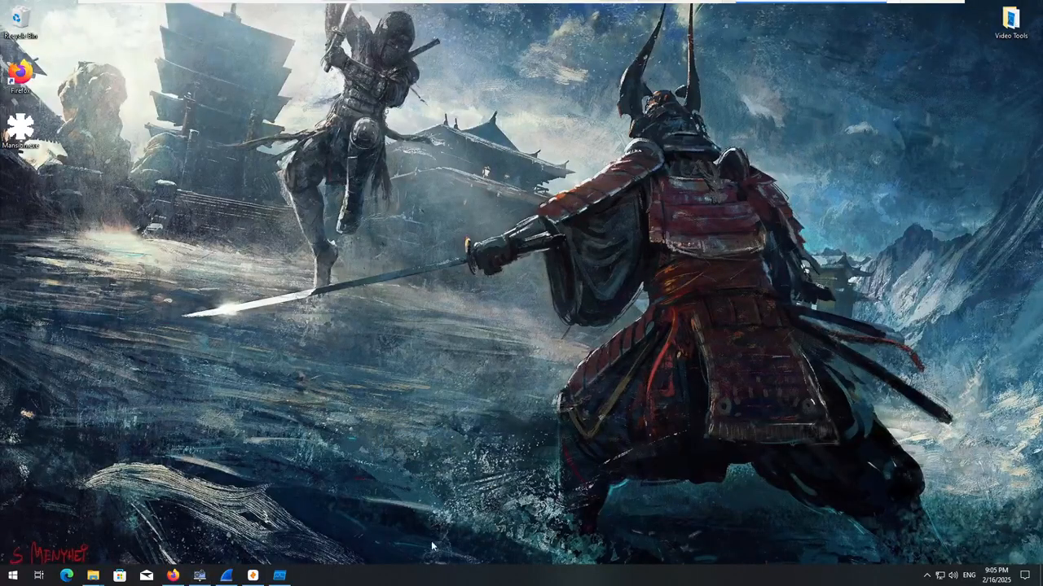
pyautogui.click(226, 576)
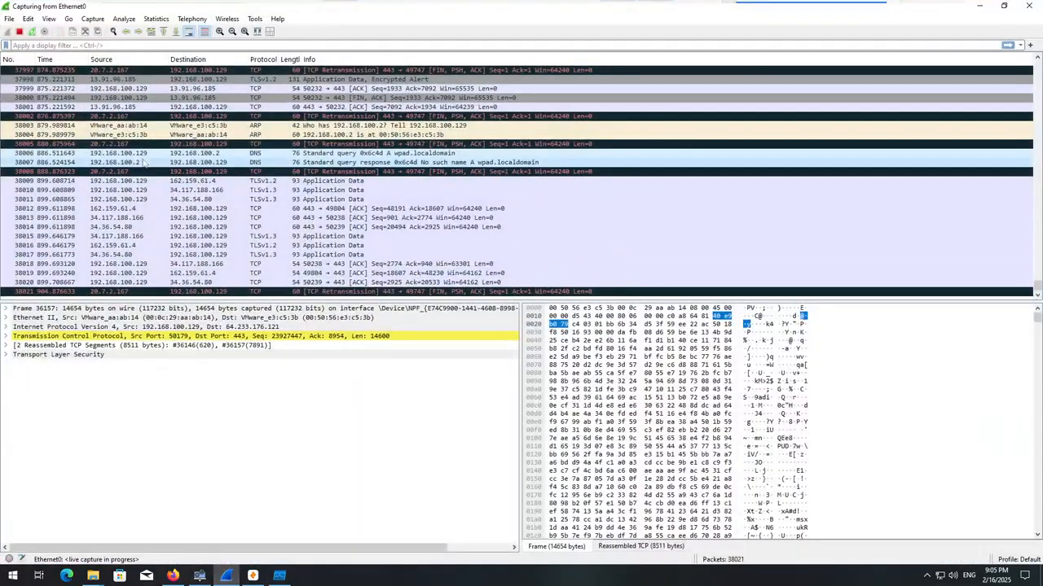
pyautogui.click(155, 116)
pyautogui.scroll(6, 163, 163)
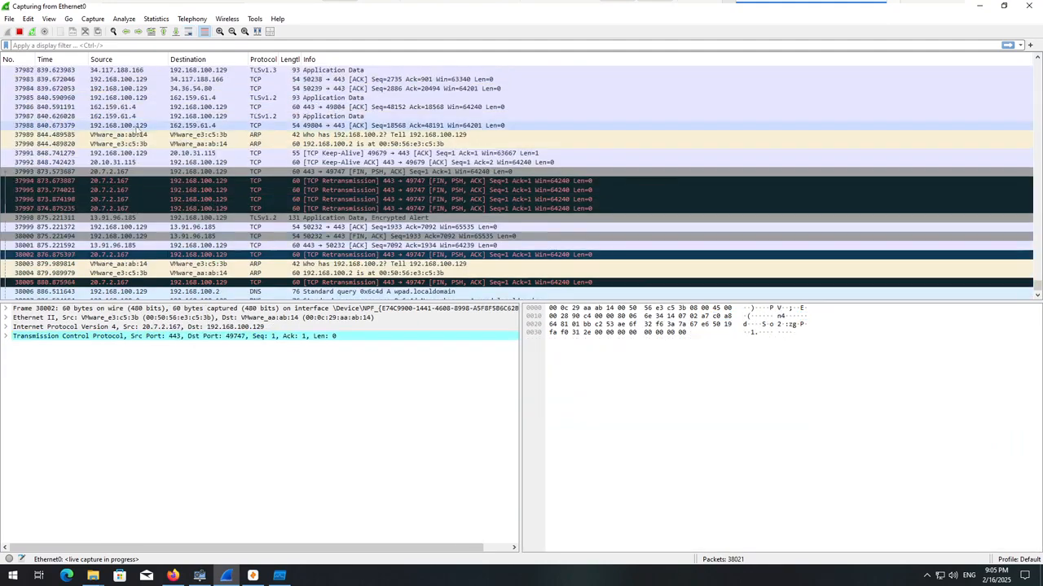
pyautogui.scroll(20, 170, 171)
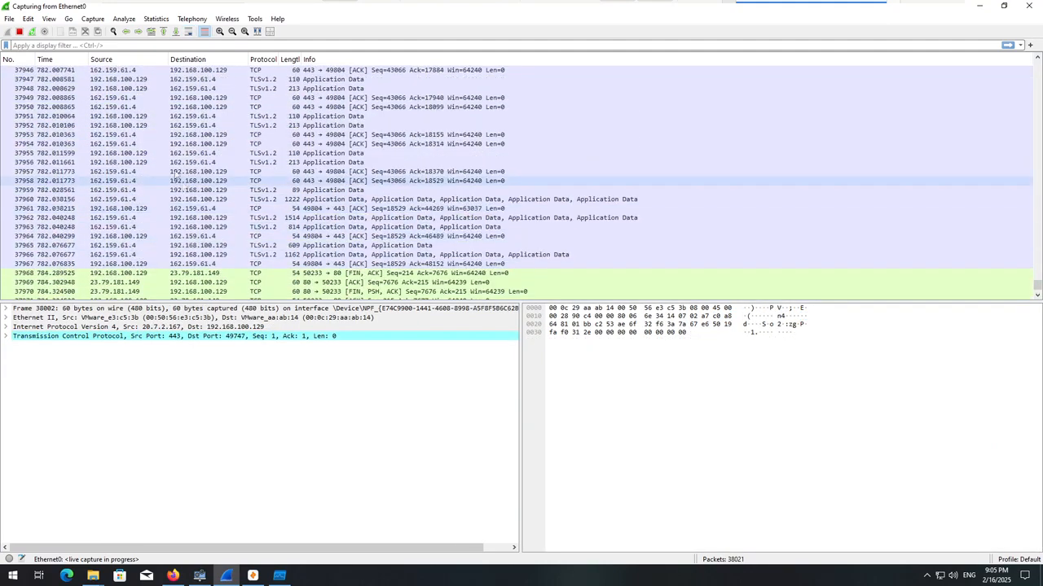
pyautogui.scroll(10, 185, 206)
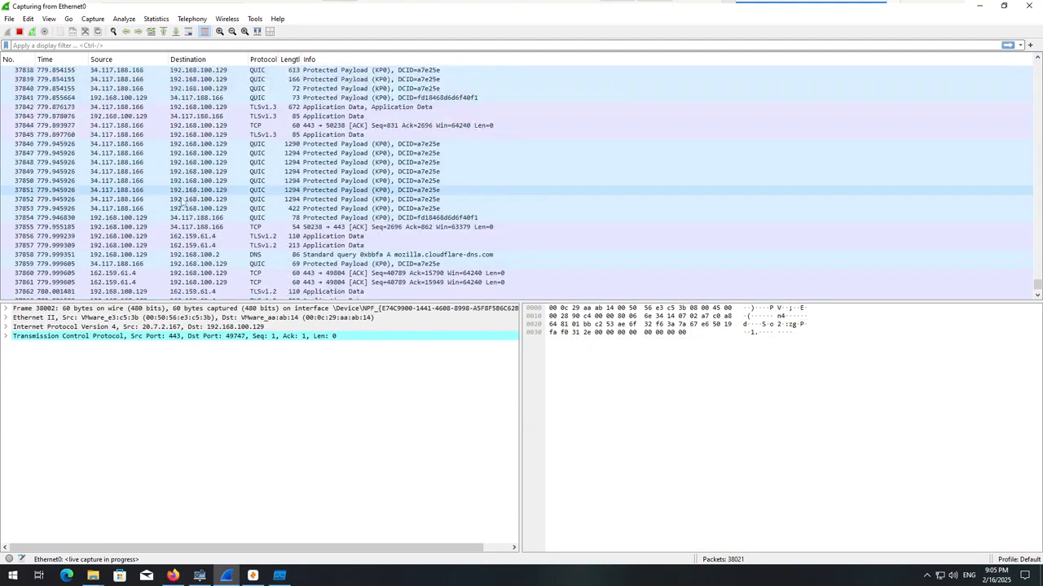
pyautogui.scroll(-9, 188, 205)
pyautogui.scroll(-20, 277, 236)
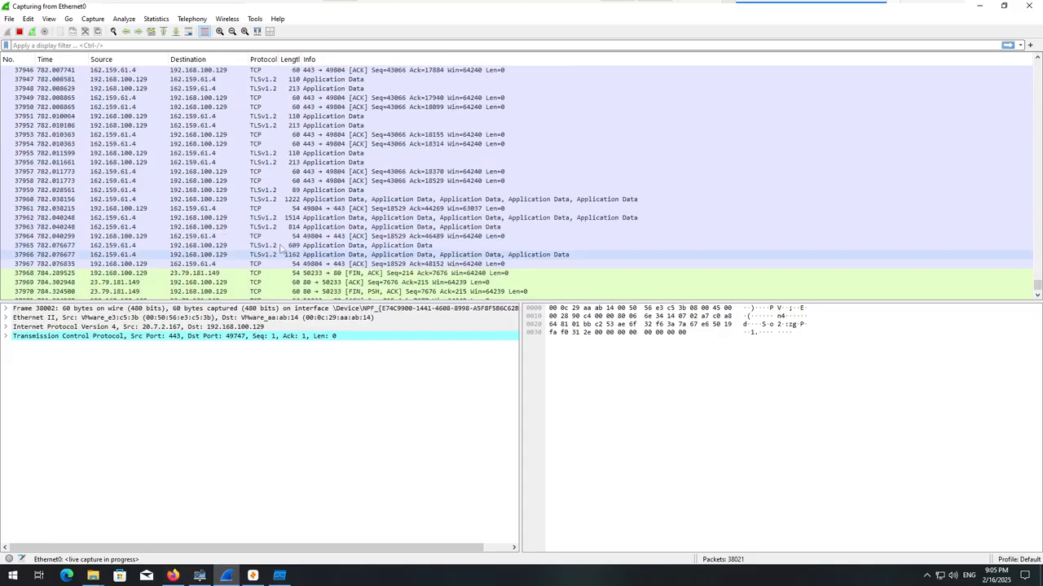
# Stop the Ethernet0 capture and save it in Documents as an uncompressed pcapng file named 1.
pyautogui.click(19, 31)
pyautogui.hotkey('ctrl', 's')
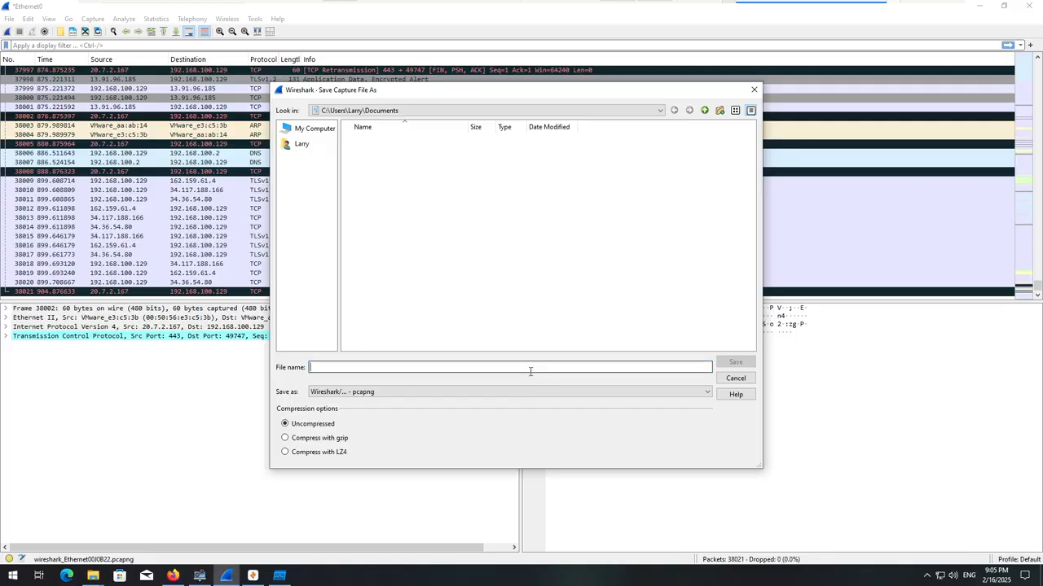
pyautogui.write('1')
pyautogui.press('Return')
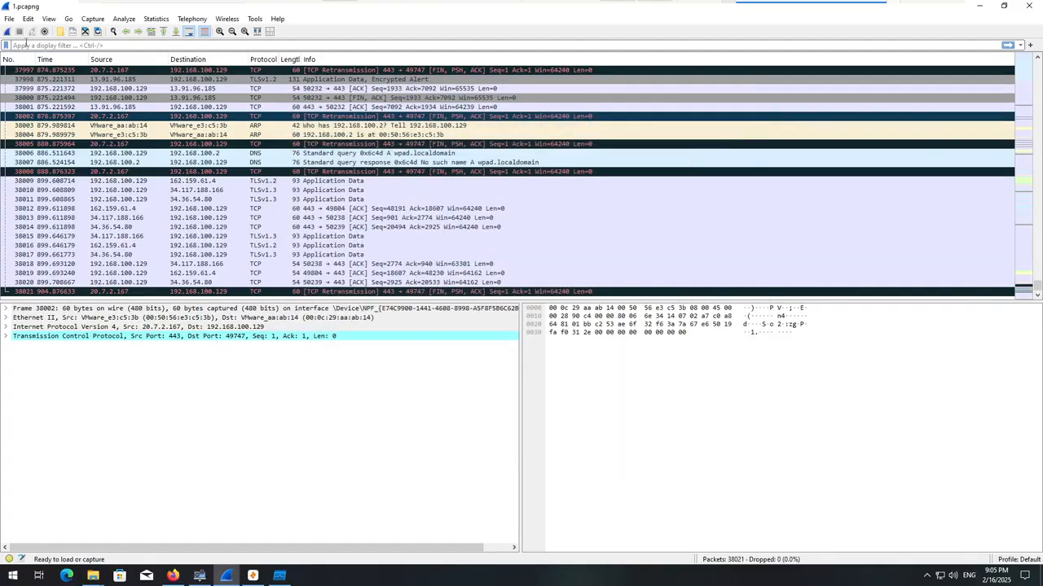
# Start a new packet capture and minimize the Wireshark window.
pyautogui.click(6, 31)
pyautogui.click(987, 8)
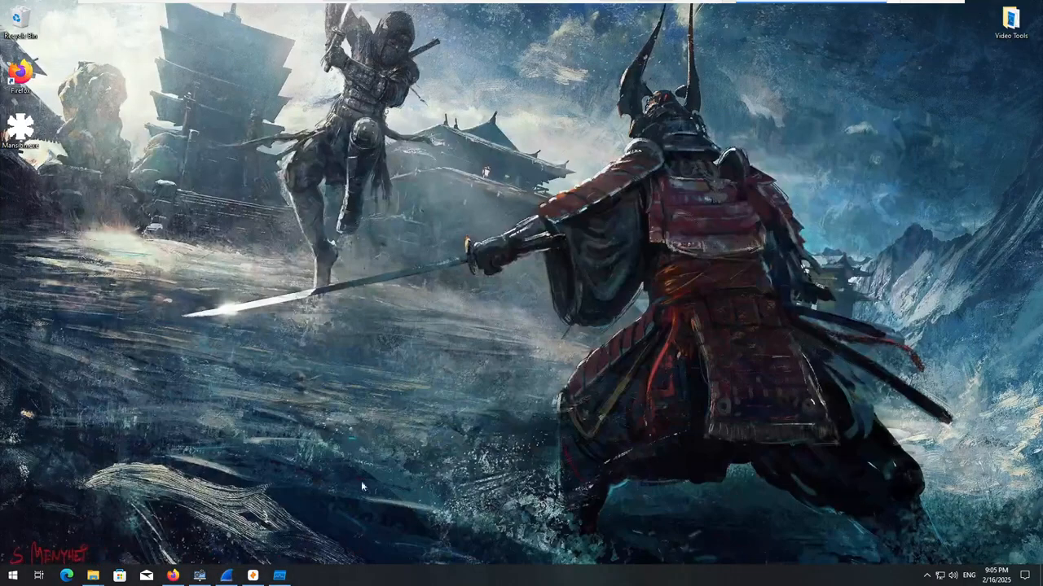
# Switch to Zui and import the 1.pcapng capture from the Documents folder.
pyautogui.moveTo(204, 580)
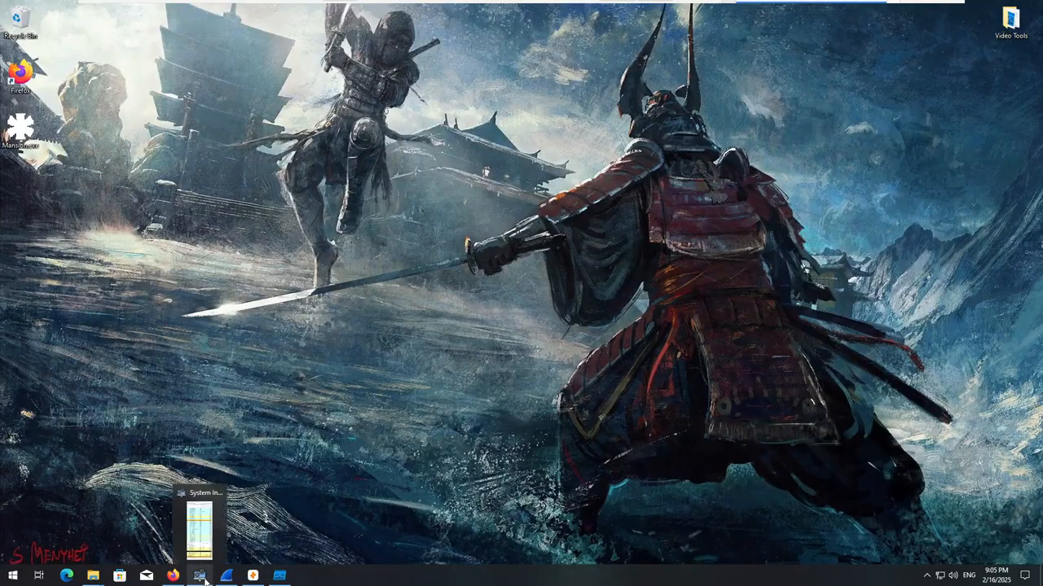
pyautogui.click(253, 575)
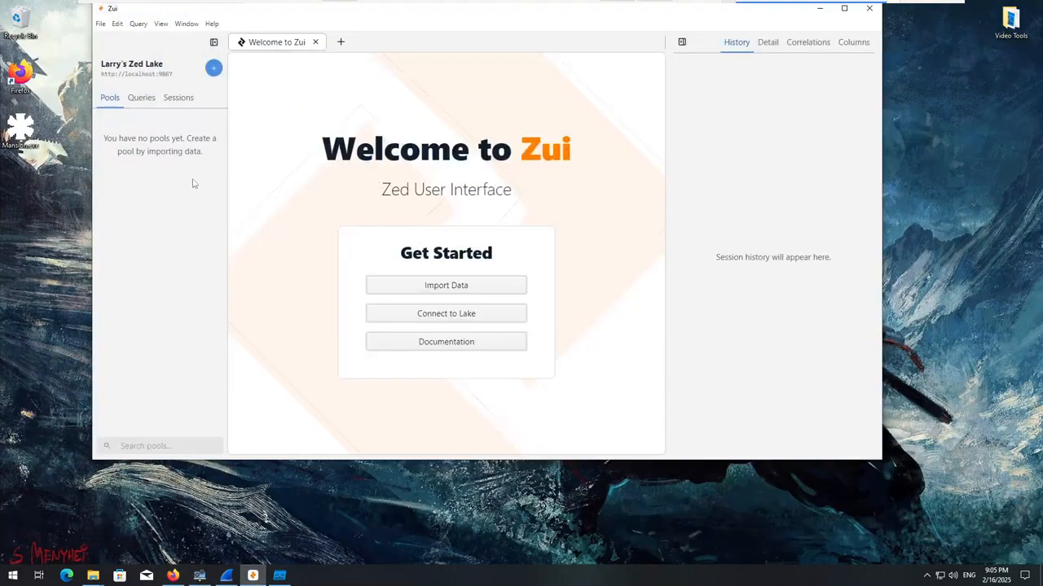
pyautogui.click(454, 286)
pyautogui.click(49, 69)
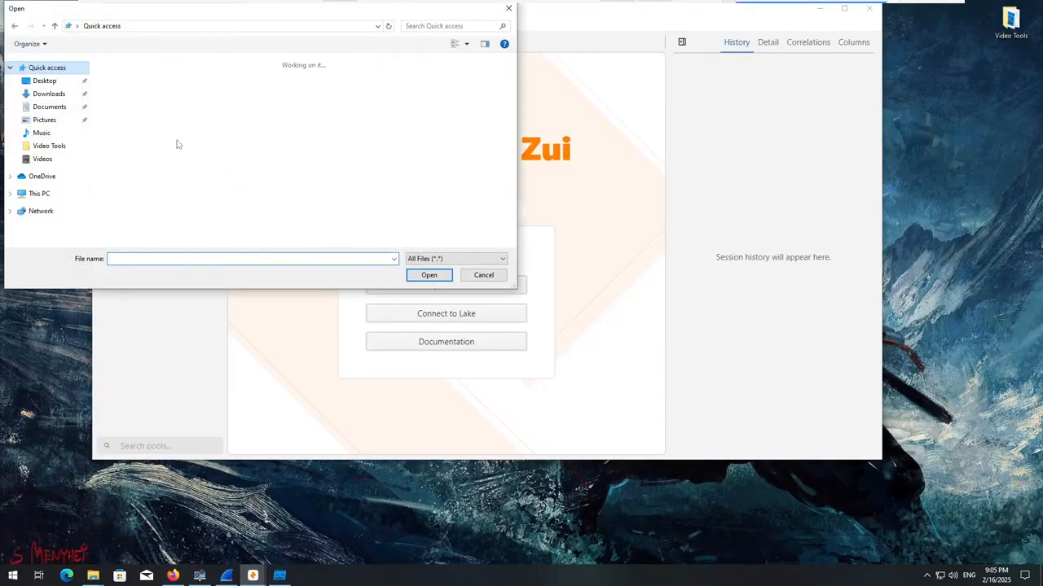
pyautogui.click(49, 108)
pyautogui.doubleClick(148, 82)
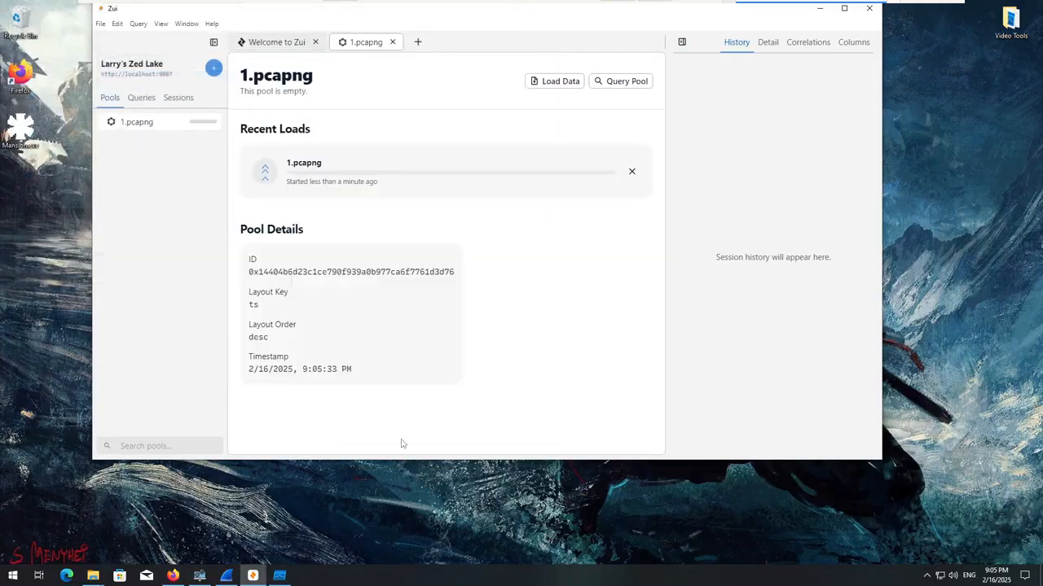
# Bring Process Monitor forward, move its window aside and close the program.
pyautogui.click(280, 576)
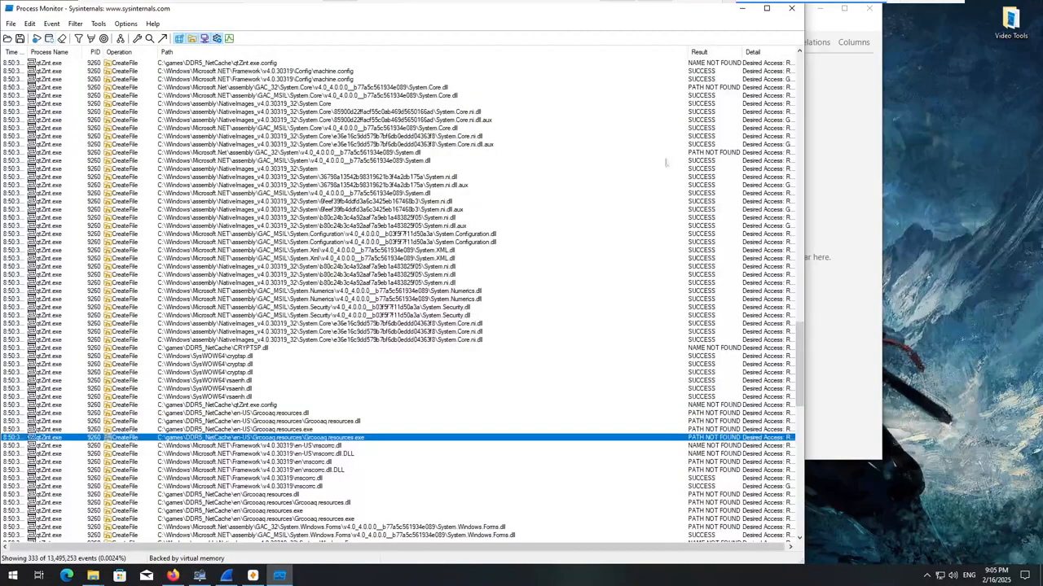
pyautogui.moveTo(599, 14); pyautogui.dragTo(692, 139)
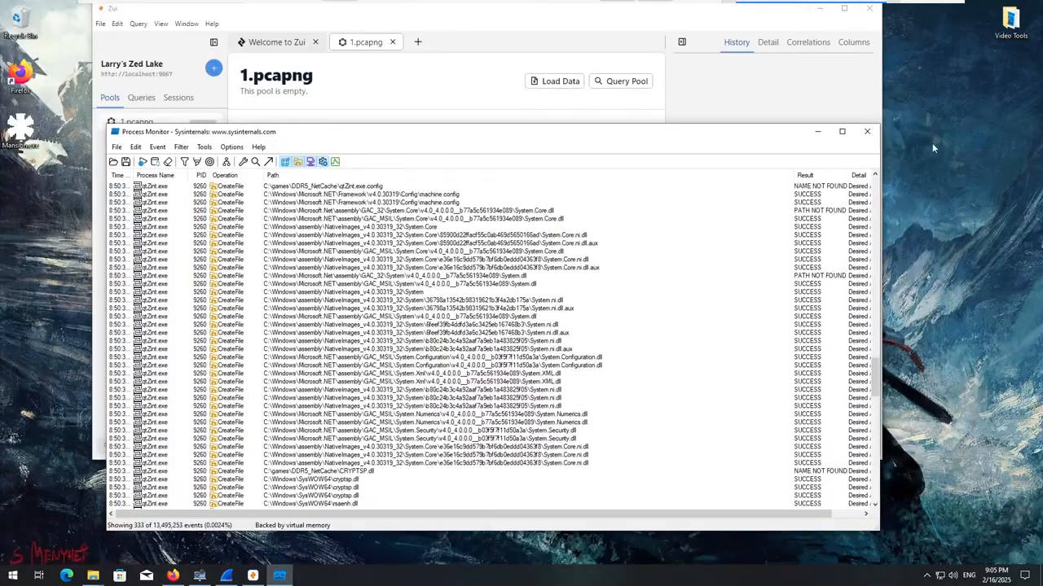
pyautogui.click(874, 137)
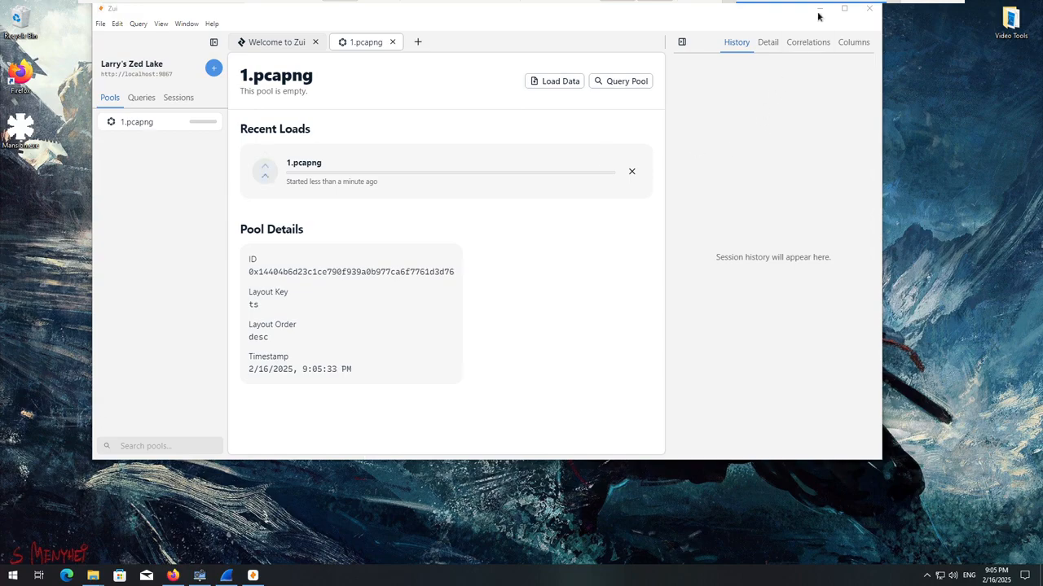
# Check the running processes in System Informer and the 1.pcapng load in Zui, minimizing both windows.
pyautogui.moveTo(631, 11); pyautogui.dragTo(633, 44)
pyautogui.click(822, 42)
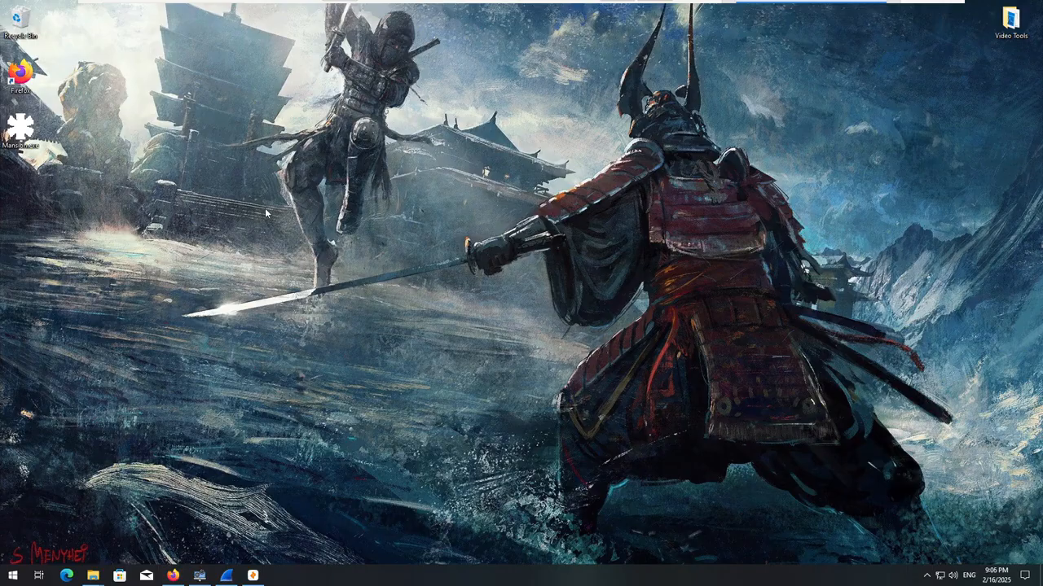
pyautogui.click(199, 575)
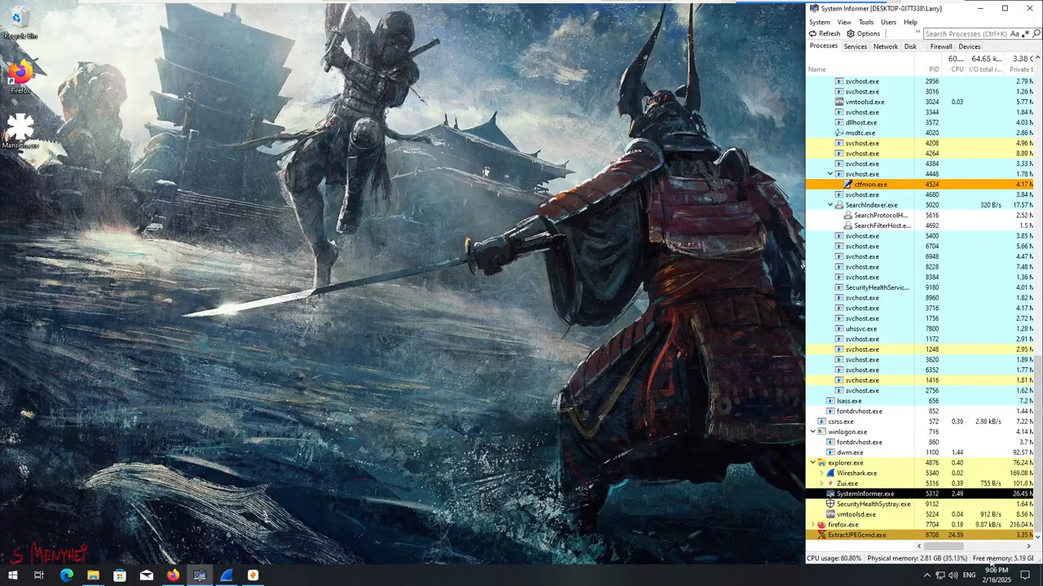
pyautogui.click(982, 12)
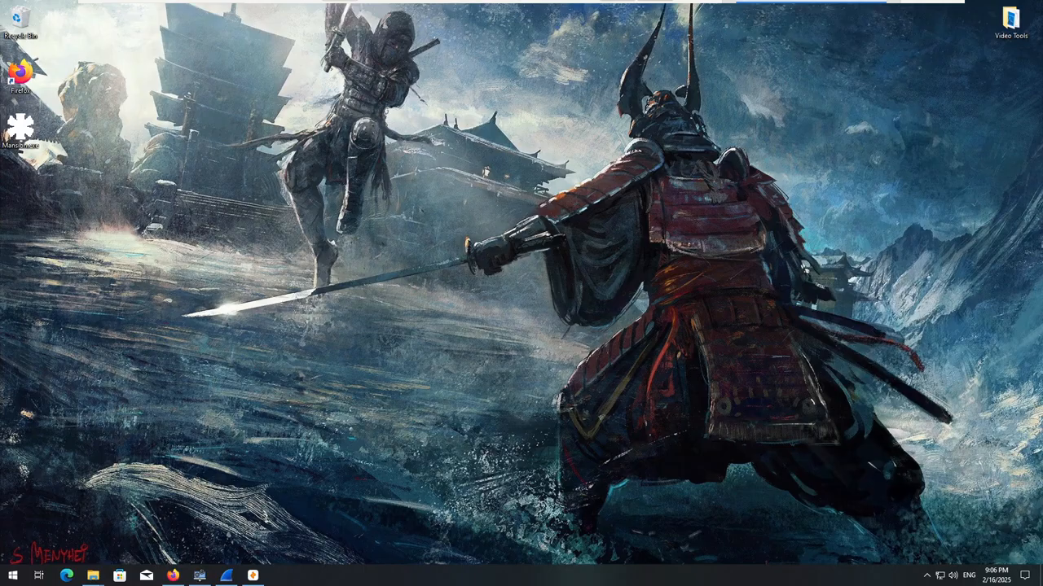
pyautogui.click(253, 576)
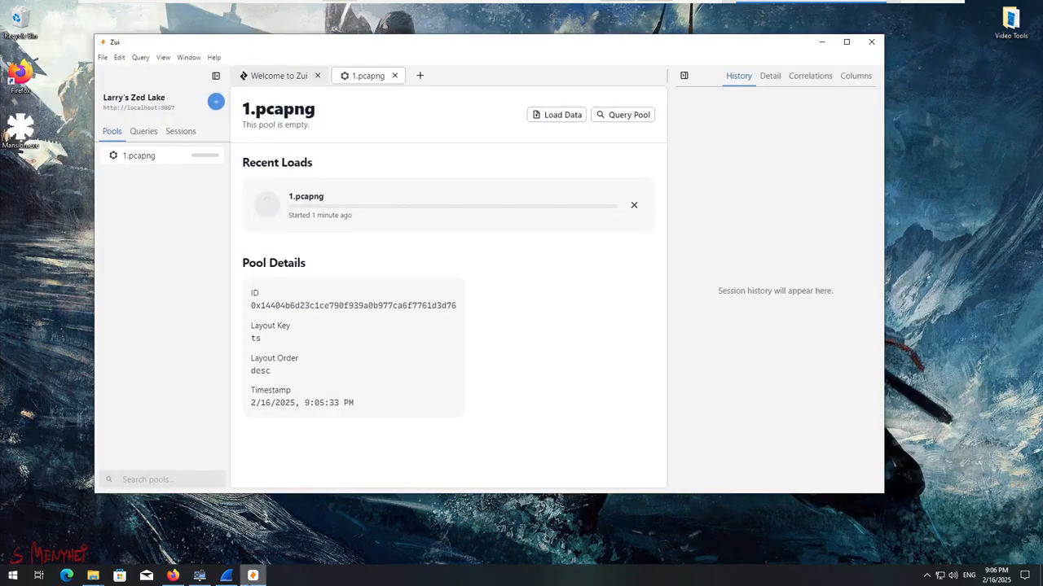
pyautogui.click(253, 575)
# Switch to Firefox and compare the VirusTotal vendor detections for ExtractJPEGcmd.exe and qtZint.
pyautogui.click(172, 576)
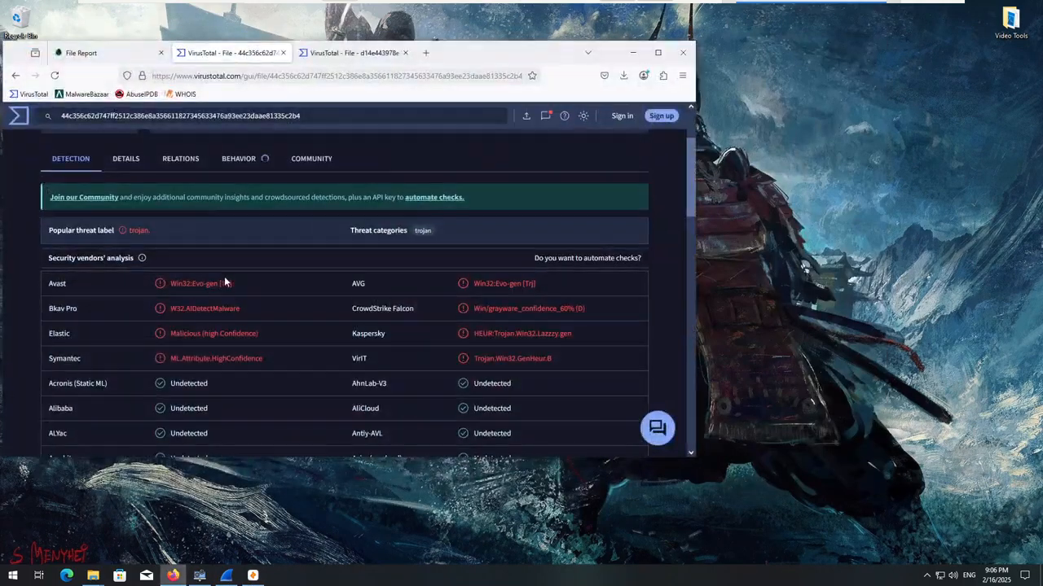
pyautogui.scroll(2, 224, 276)
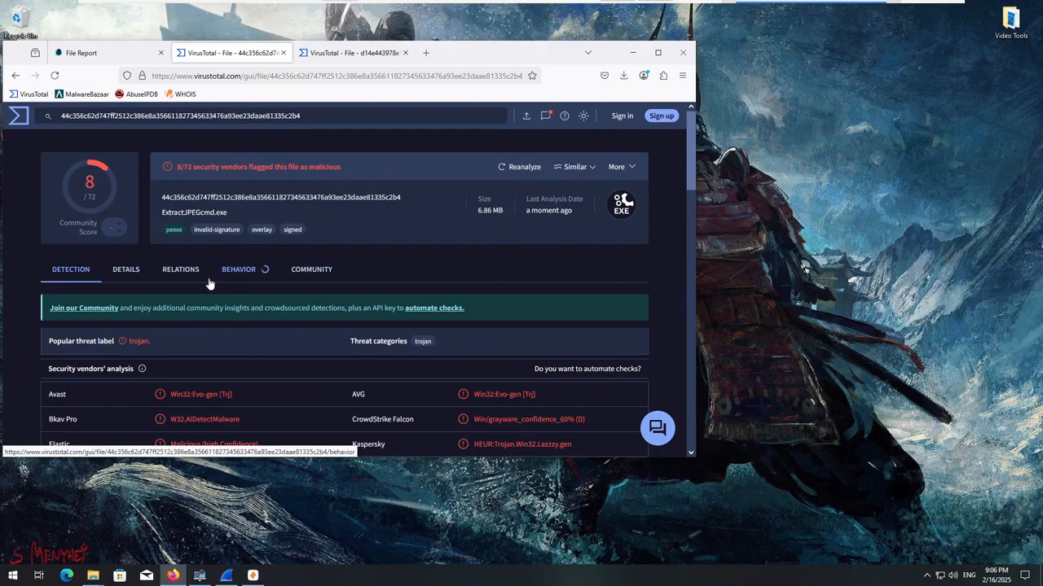
pyautogui.click(343, 62)
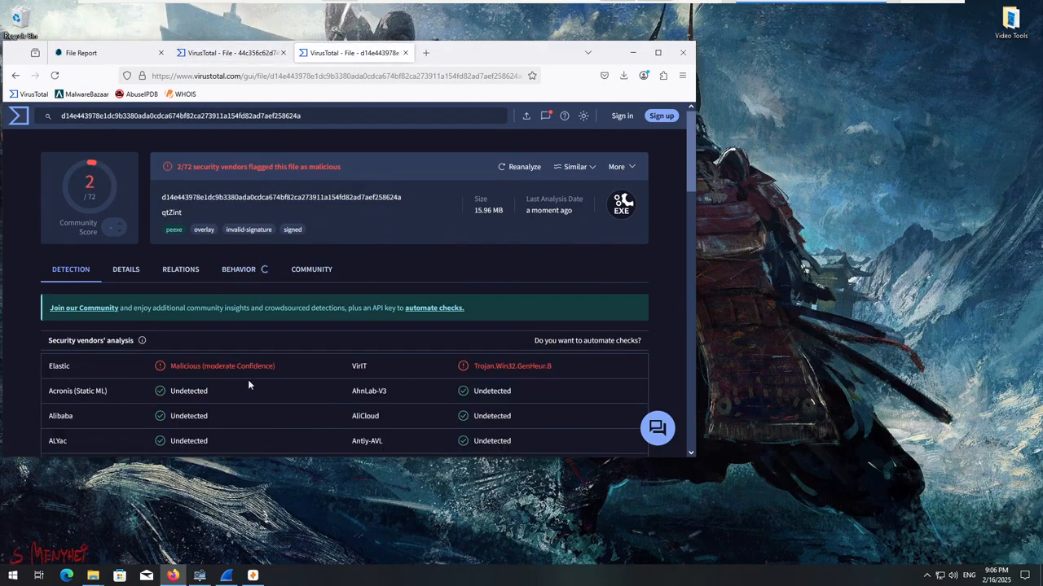
pyautogui.moveTo(258, 375); pyautogui.dragTo(89, 368)
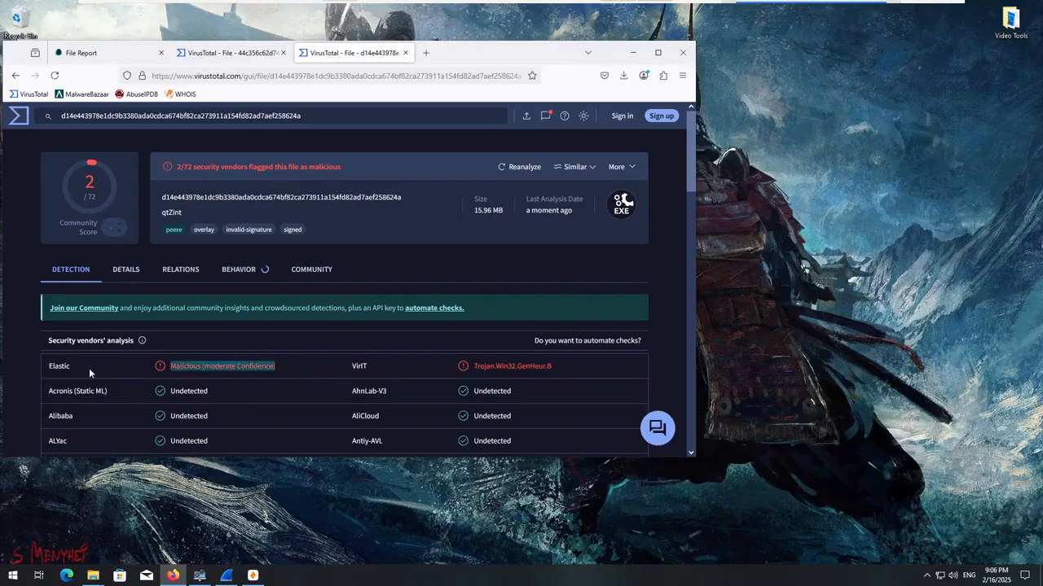
pyautogui.click(414, 372)
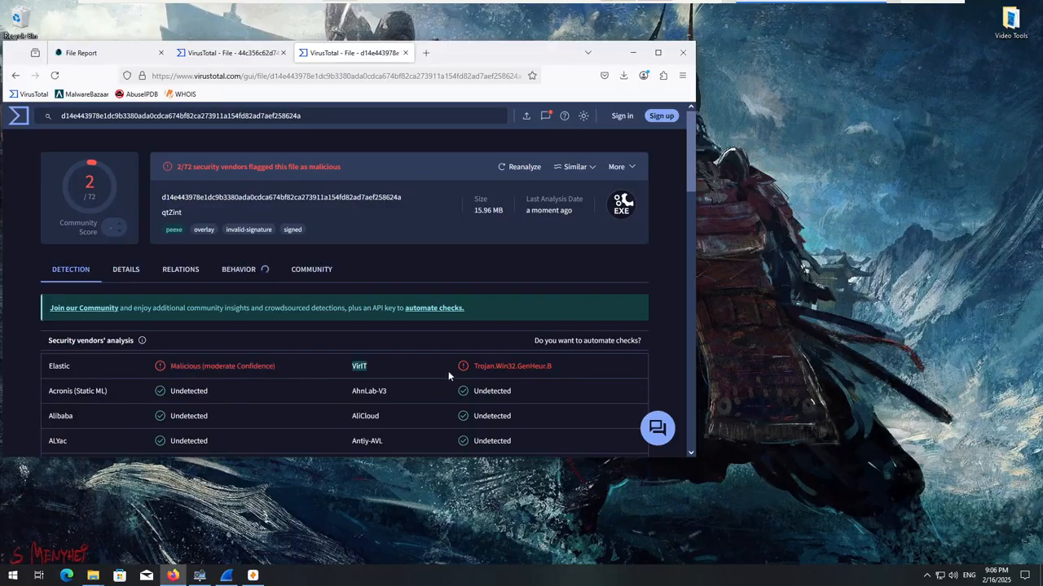
pyautogui.click(447, 371)
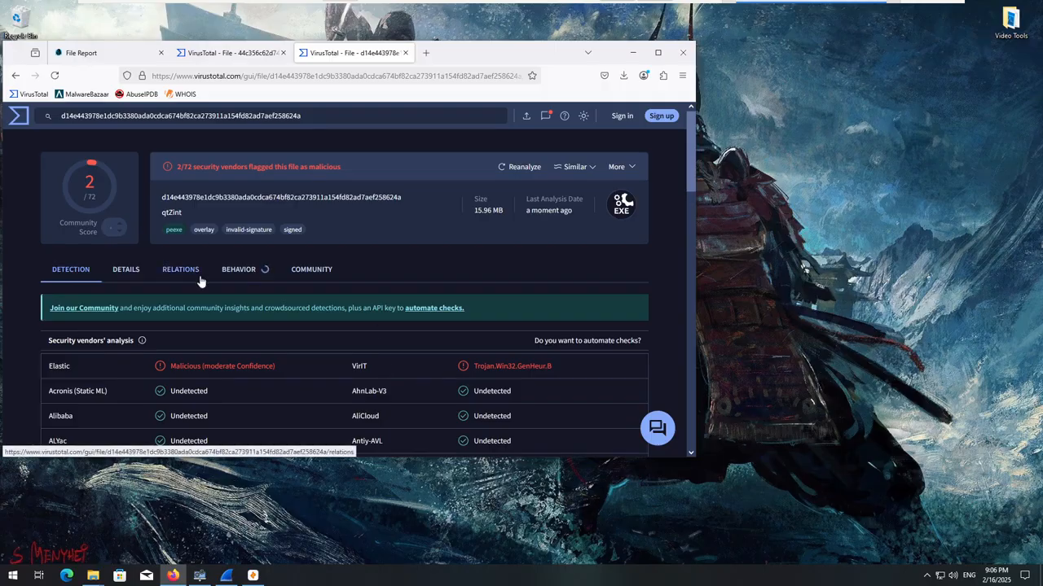
pyautogui.click(210, 56)
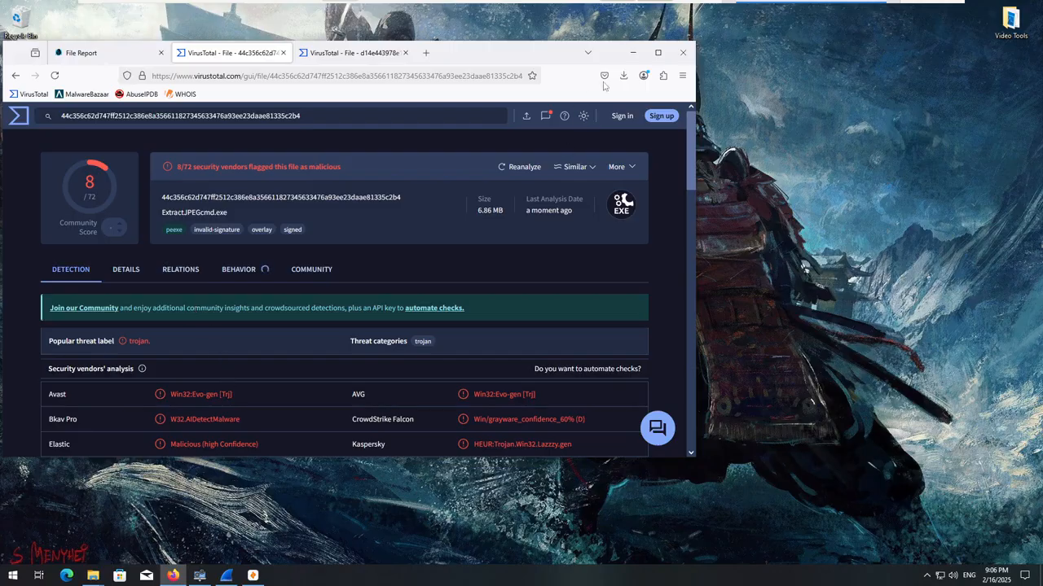
# Minimize Firefox, query the 1.pcapng pool in Zui and maximize the Zui window.
pyautogui.click(633, 52)
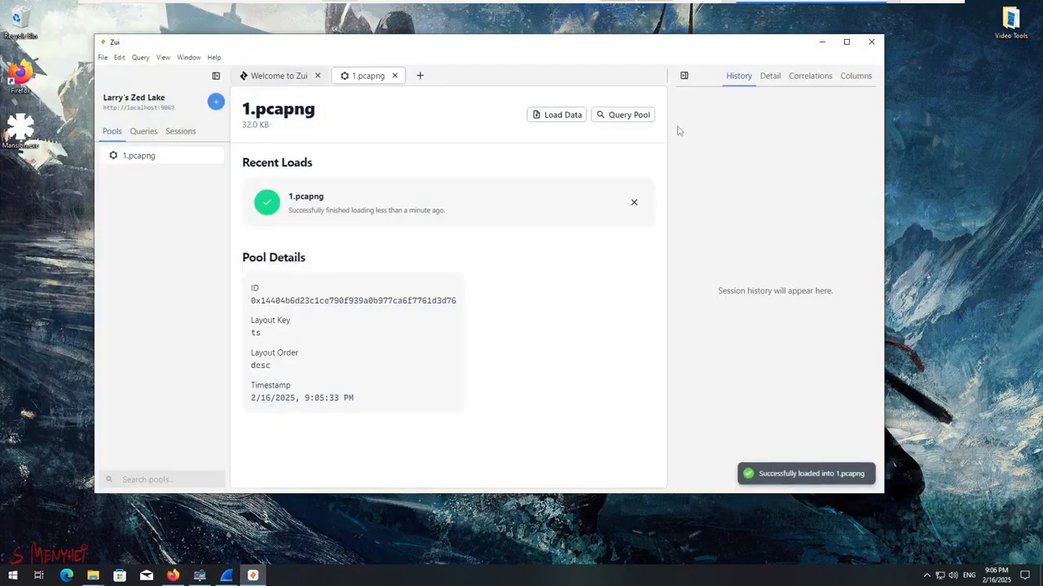
pyautogui.click(623, 115)
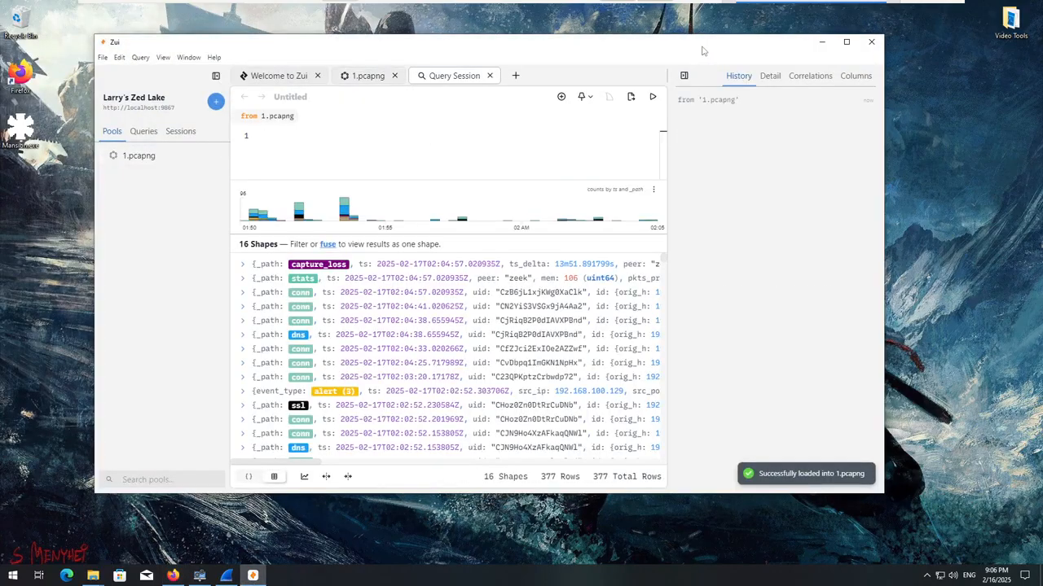
pyautogui.doubleClick(702, 50)
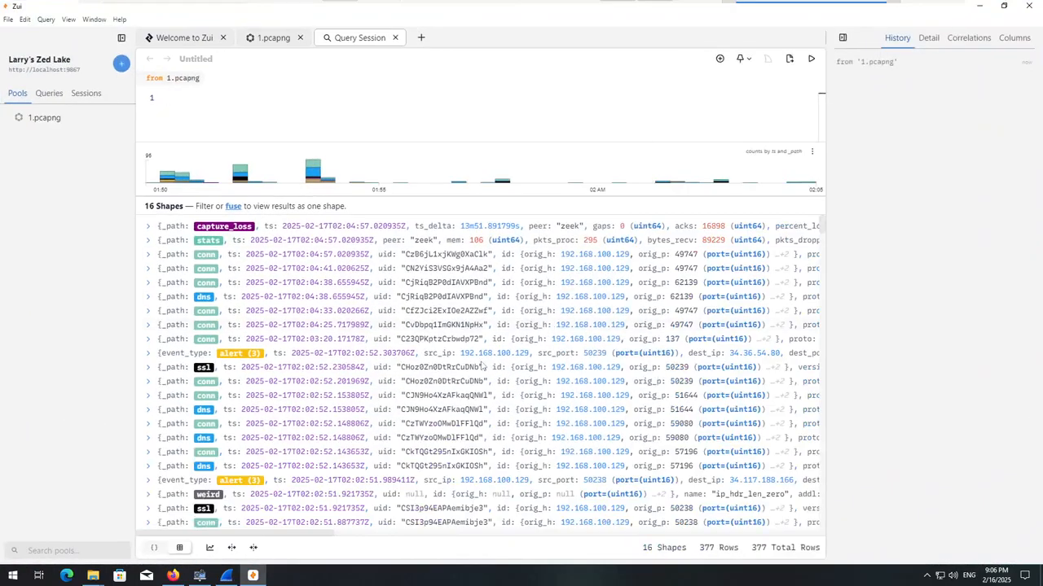
# Examine the severity 3 alert records from 02:02:52 back to 01:57:49, collapsing each one again.
pyautogui.click(149, 354)
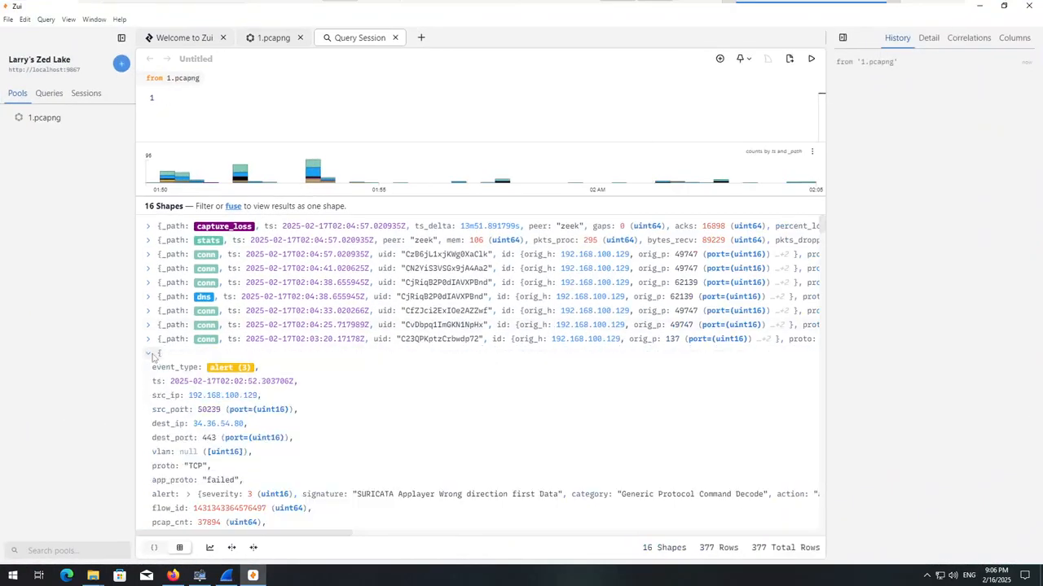
pyautogui.click(150, 354)
pyautogui.scroll(-2, 152, 358)
pyautogui.click(150, 372)
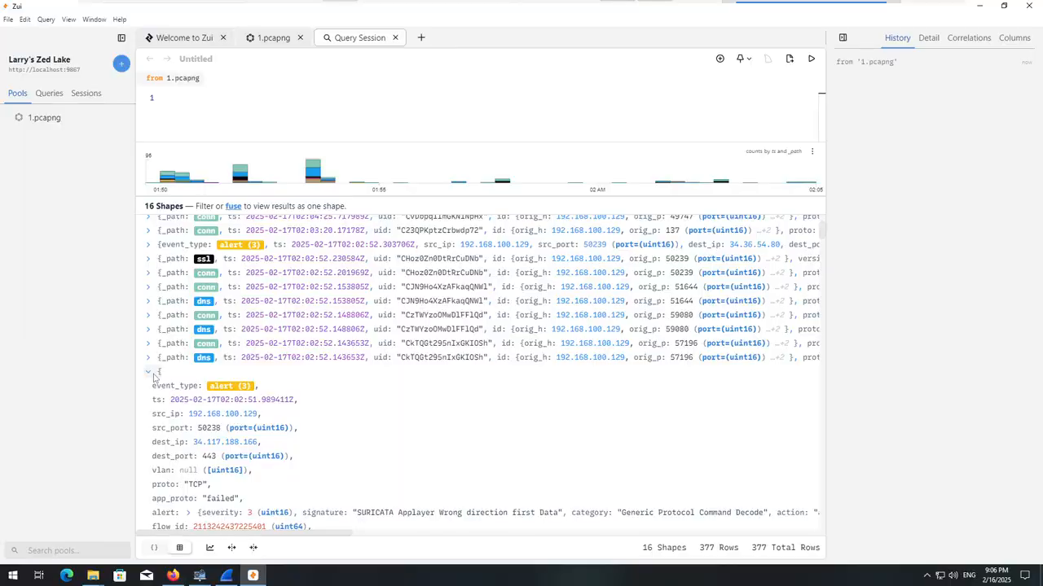
pyautogui.click(149, 373)
pyautogui.scroll(-8, 150, 342)
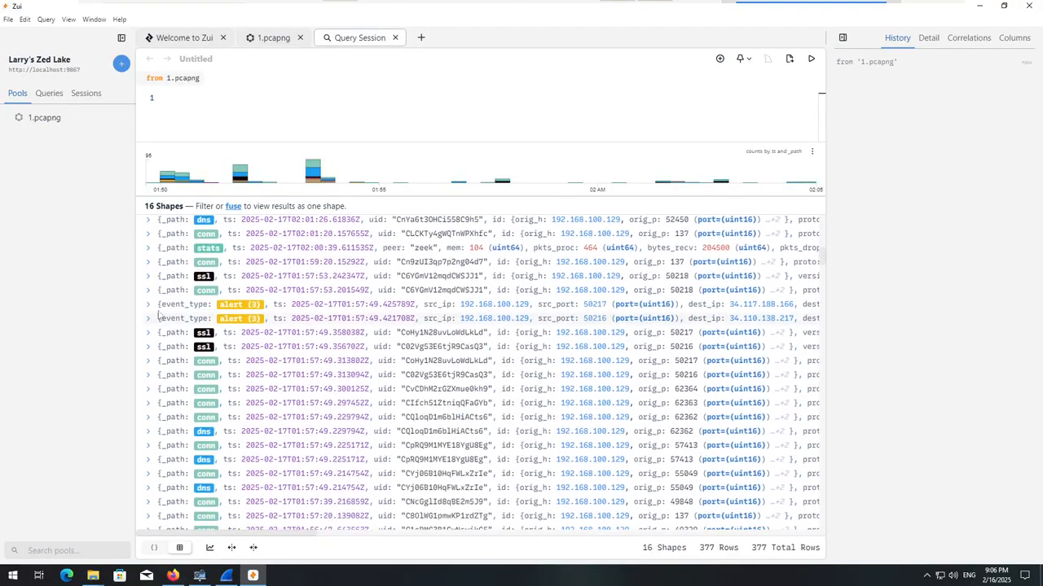
pyautogui.click(147, 307)
pyautogui.click(147, 307)
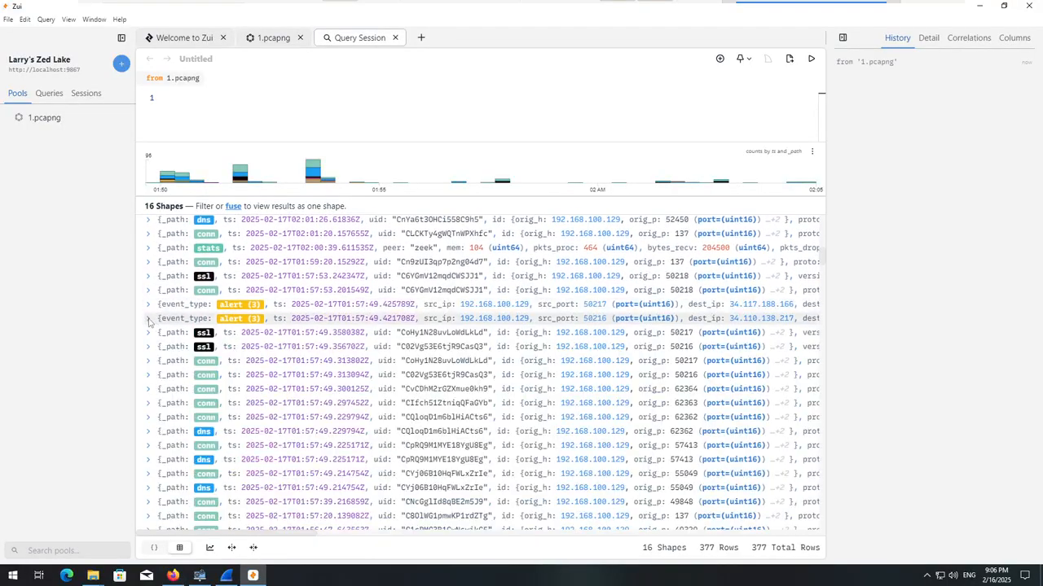
pyautogui.click(149, 319)
pyautogui.click(150, 318)
pyautogui.scroll(-10, 171, 334)
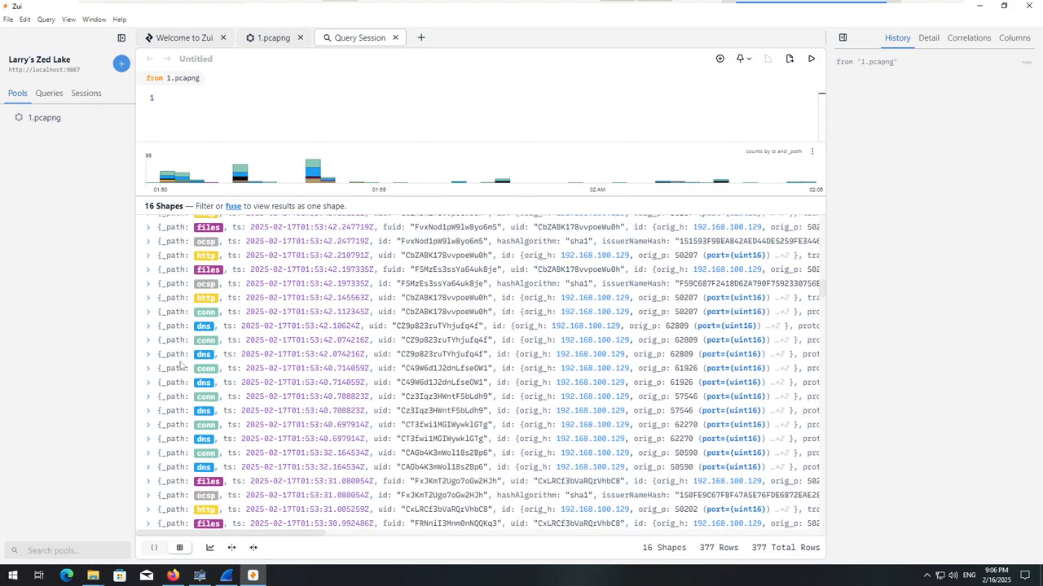
# Examine the HTTP request records logged at 01:53:42 for their host, URI and status fields, collapsing them again.
pyautogui.scroll(3, 175, 335)
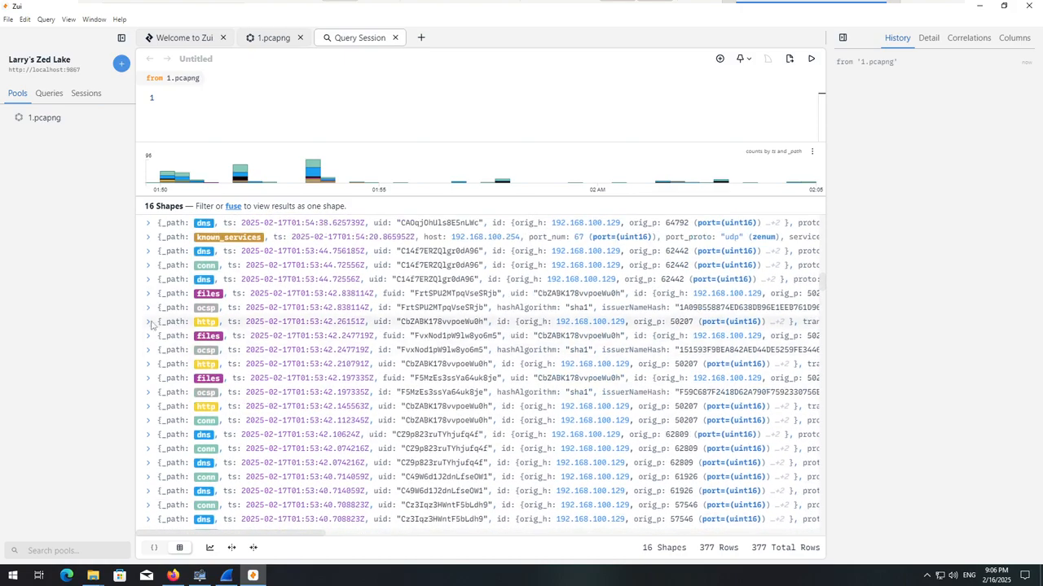
pyautogui.click(150, 322)
pyautogui.scroll(-3, 151, 324)
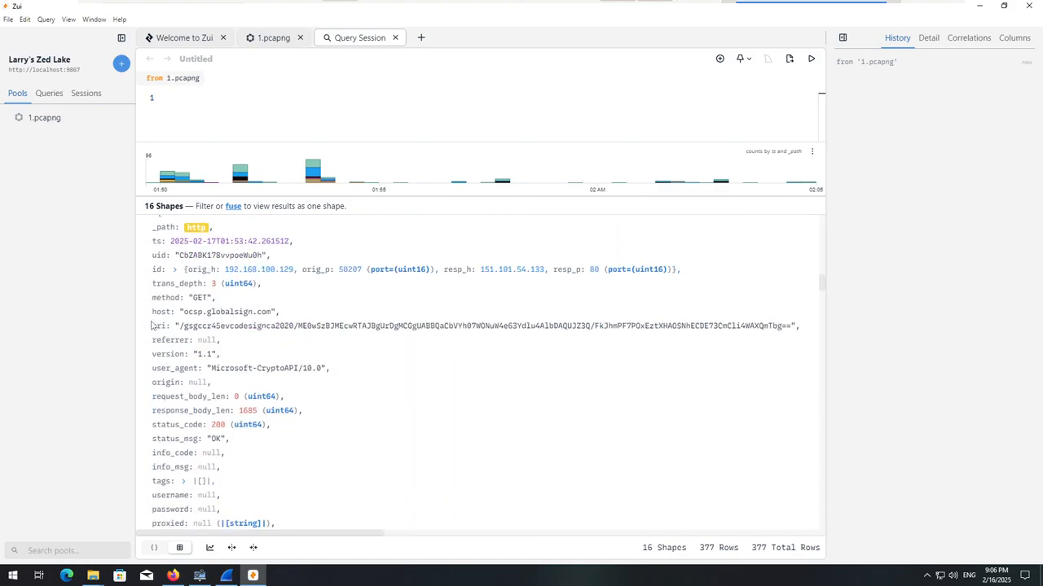
pyautogui.scroll(-3, 151, 324)
pyautogui.scroll(8, 143, 362)
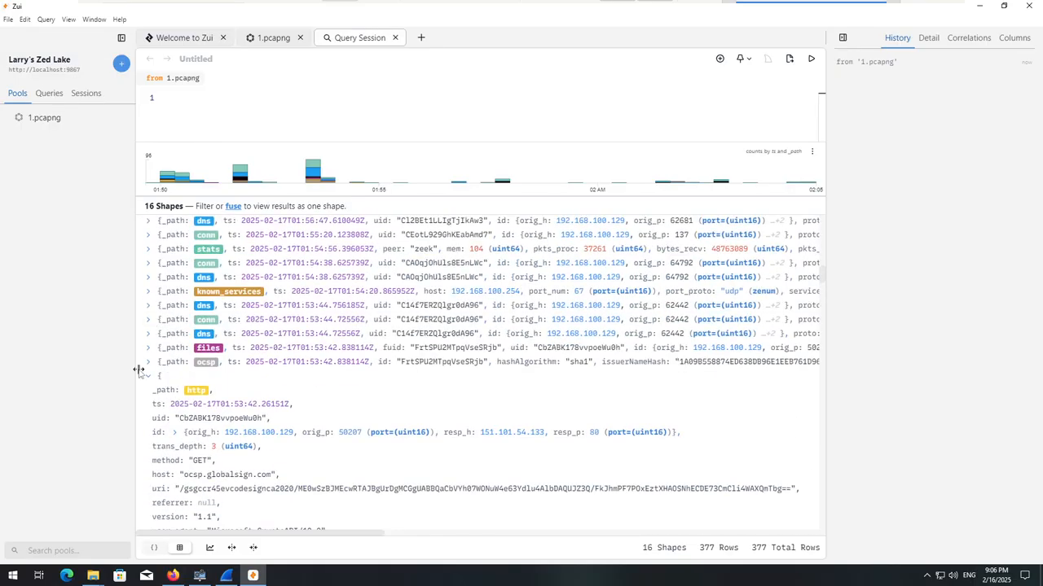
pyautogui.click(149, 378)
pyautogui.scroll(-5, 149, 358)
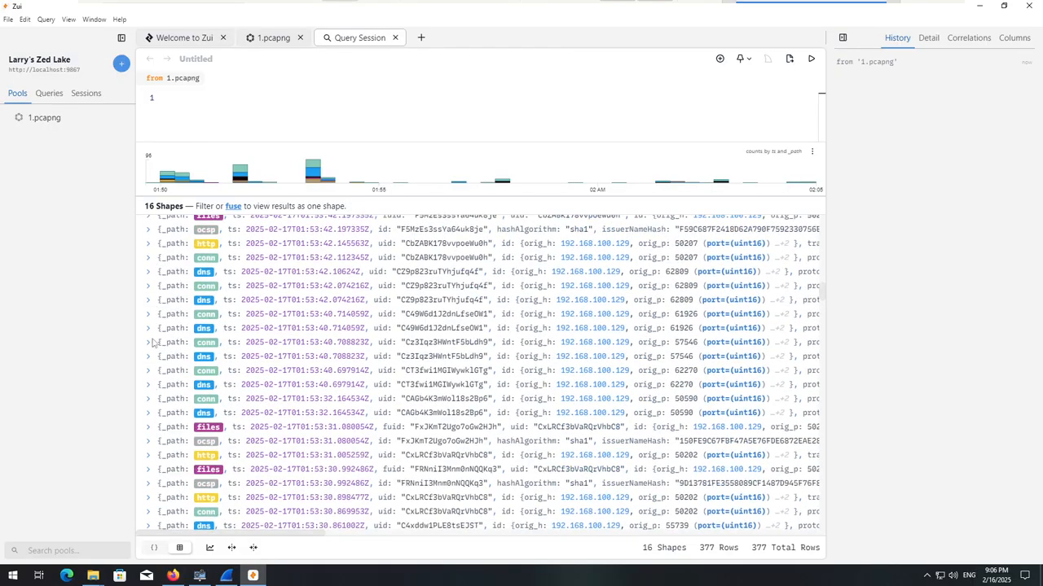
pyautogui.click(149, 244)
pyautogui.click(149, 244)
pyautogui.scroll(-3, 150, 326)
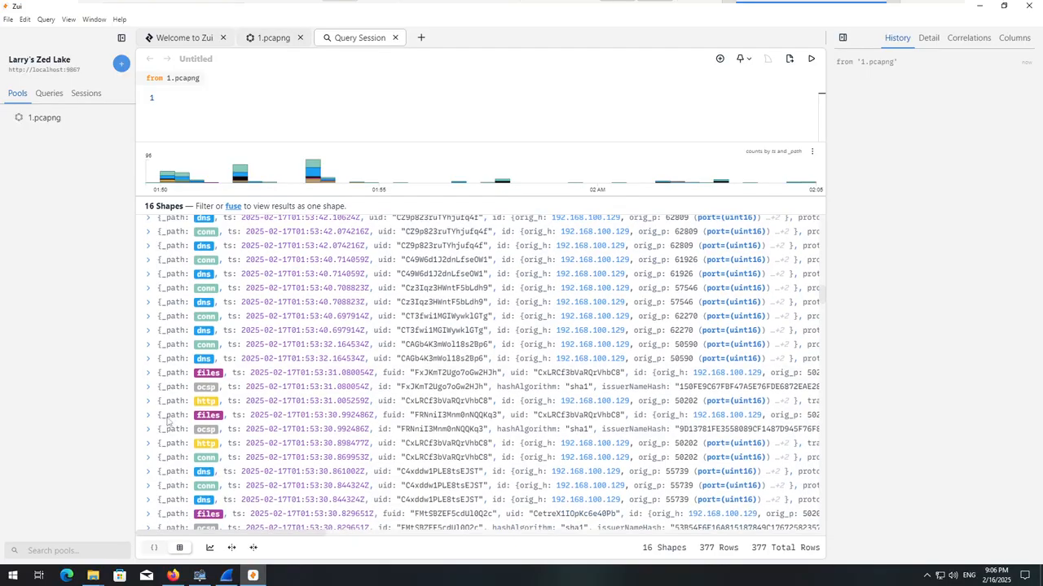
# Examine the HTTP request records logged at 01:53:31 and 01:53:30 for their contacted hosts, collapsing each one again.
pyautogui.click(149, 400)
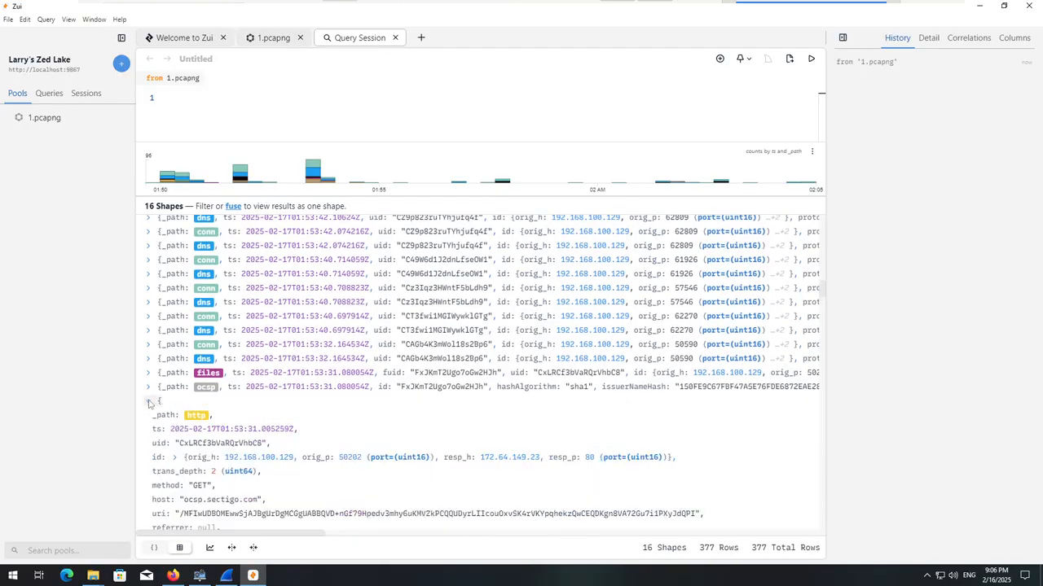
pyautogui.click(149, 400)
pyautogui.scroll(-3, 149, 367)
pyautogui.click(149, 335)
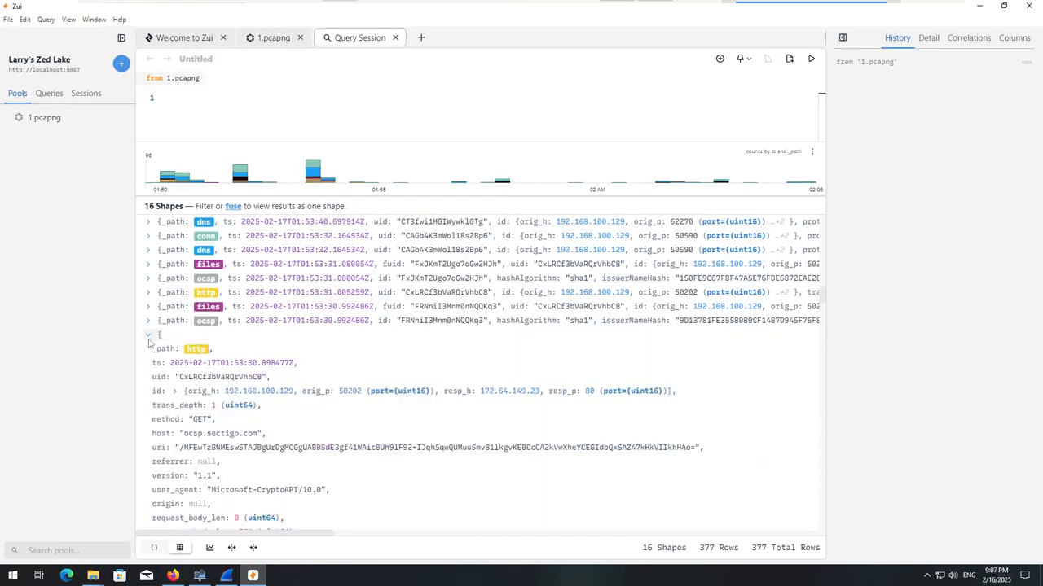
pyautogui.click(149, 334)
pyautogui.scroll(-3, 149, 334)
pyautogui.click(149, 325)
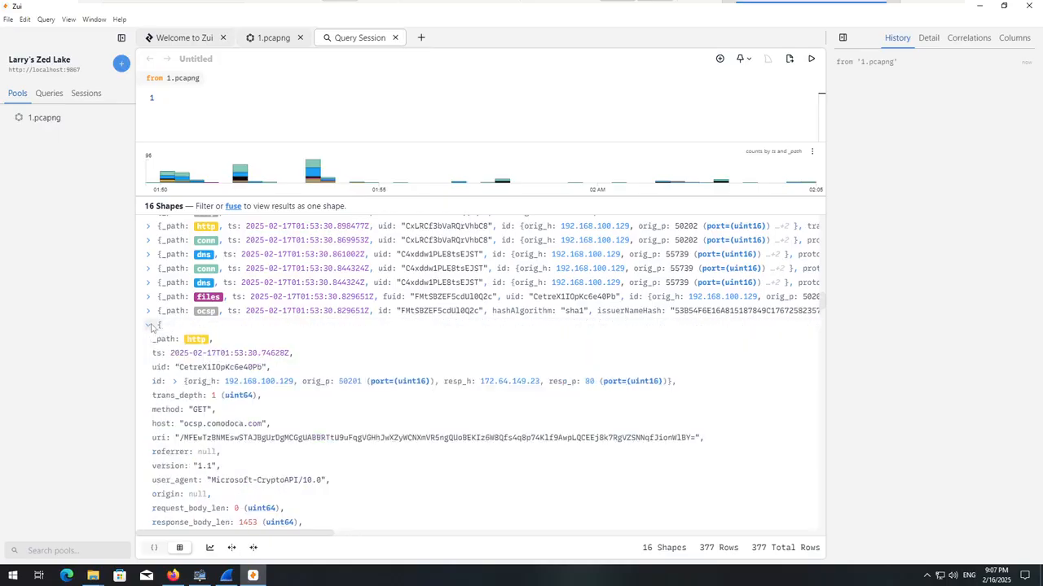
pyautogui.click(149, 325)
# Go through the older DNS, SSL and connection records and expand the 01:51:49 severity 3 alert for destination 64.233.176.121.
pyautogui.scroll(-15, 163, 342)
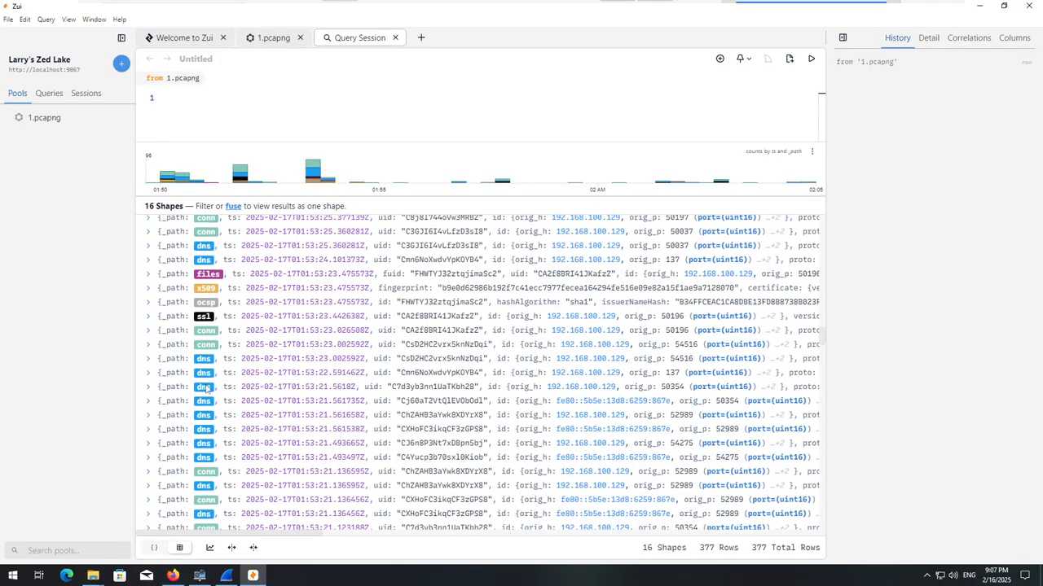
pyautogui.scroll(-15, 220, 397)
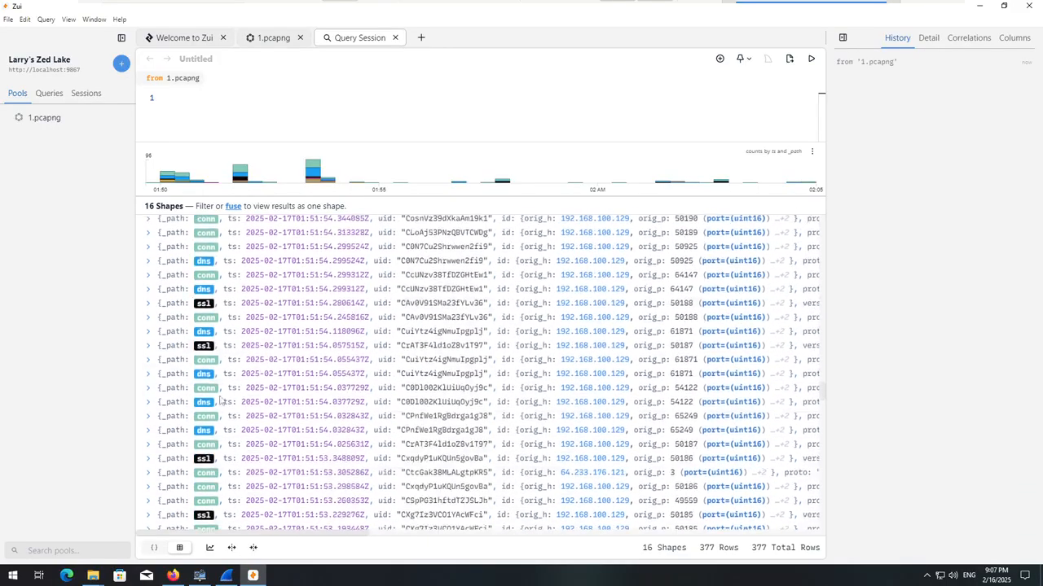
pyautogui.scroll(-5, 232, 399)
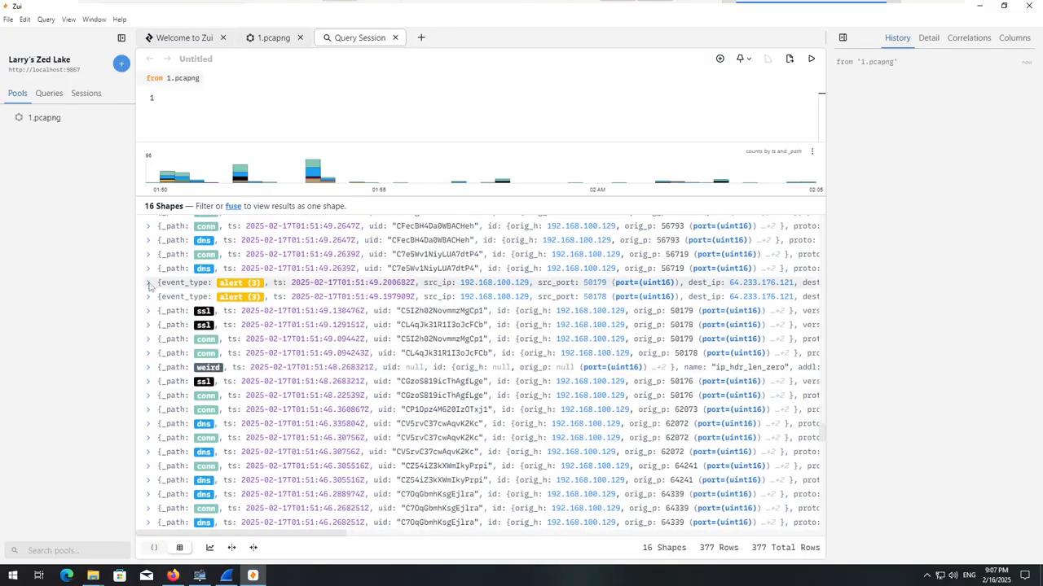
pyautogui.click(149, 283)
# Read the signature and connection details of the severity 1 alert logged at 01:50:47, then collapse it.
pyautogui.scroll(-20, 149, 285)
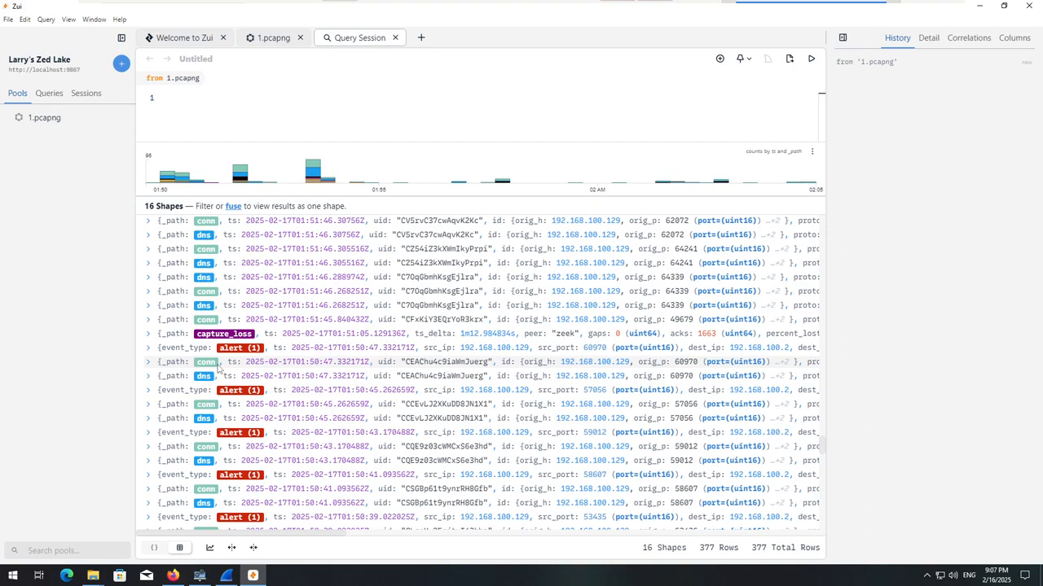
pyautogui.click(148, 349)
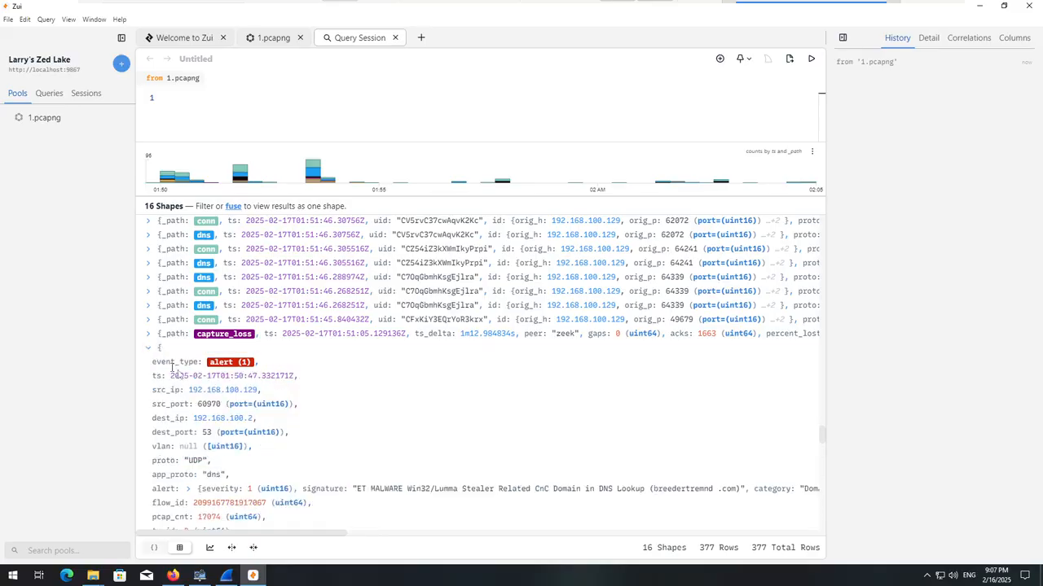
pyautogui.scroll(-3, 273, 404)
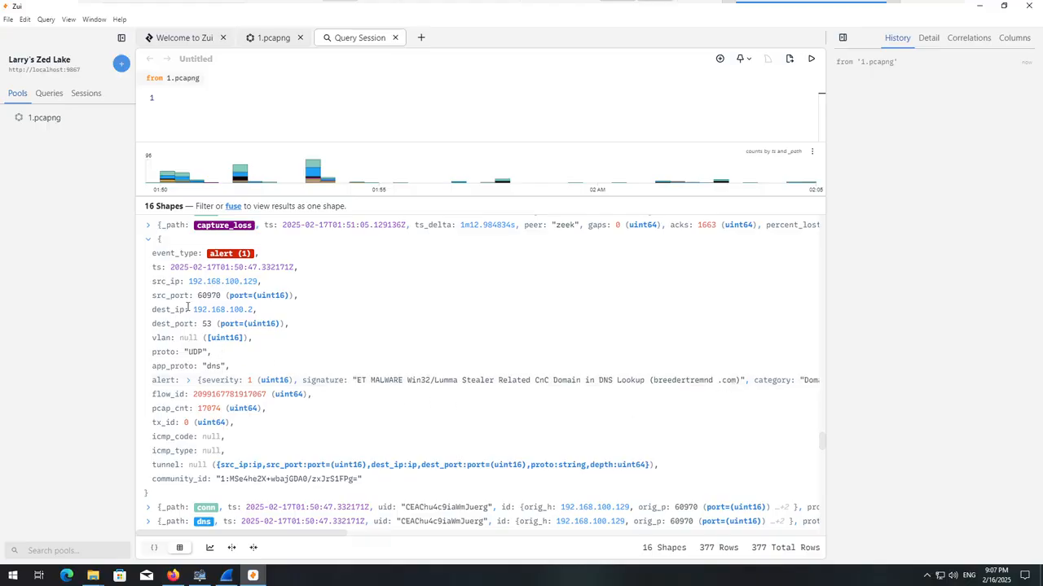
pyautogui.click(148, 239)
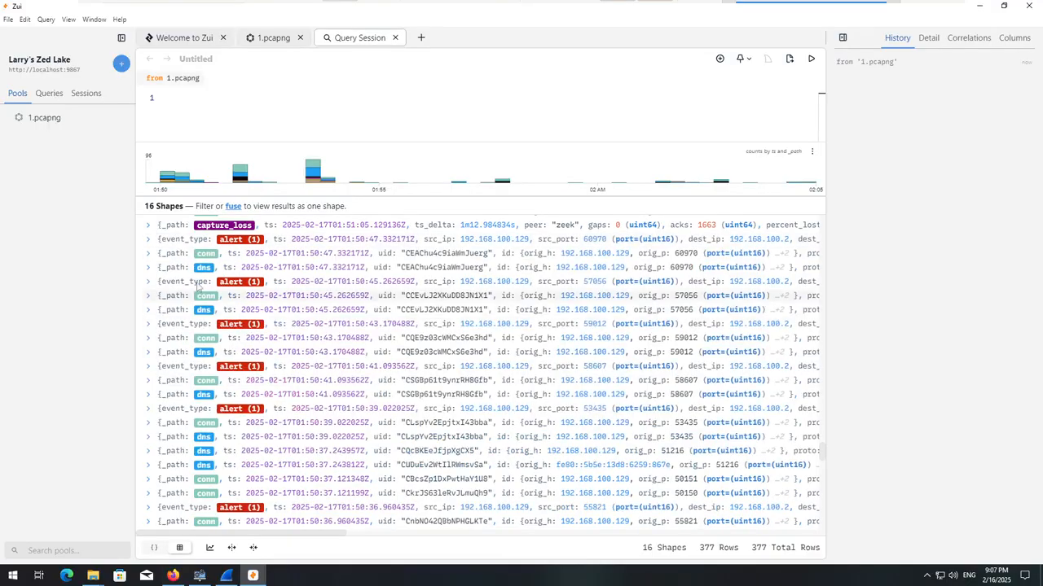
# Compare the signatures and queried domains of the severity 1 alerts logged at 01:50:45, 01:50:43 and 01:50:41.
pyautogui.click(149, 282)
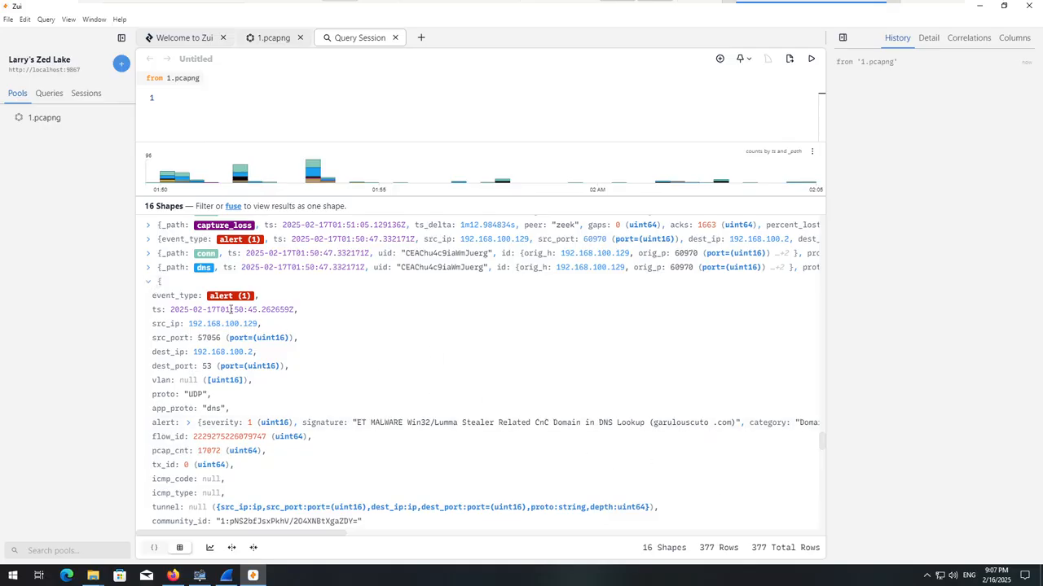
pyautogui.click(148, 281)
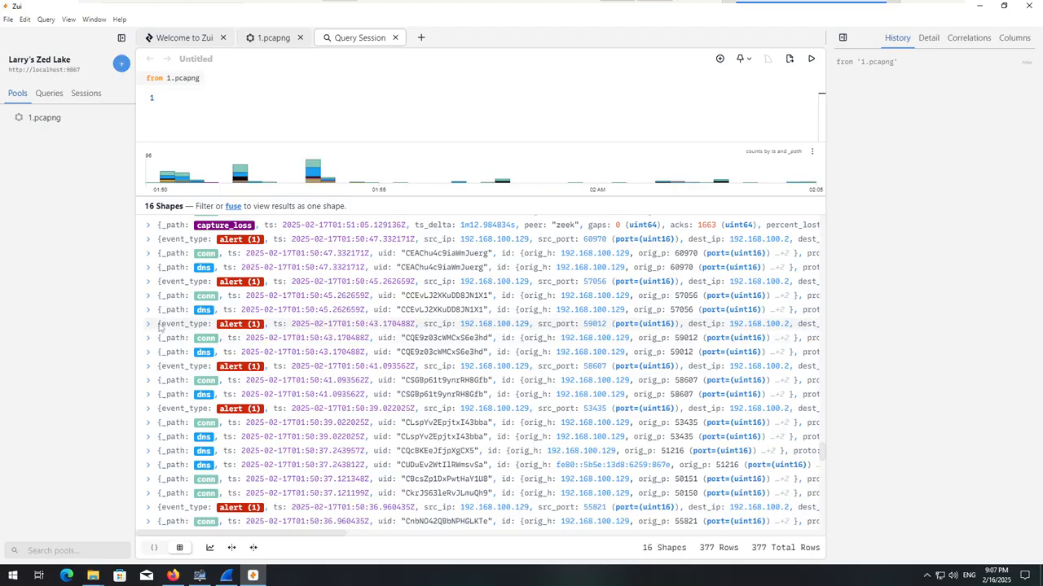
pyautogui.click(149, 325)
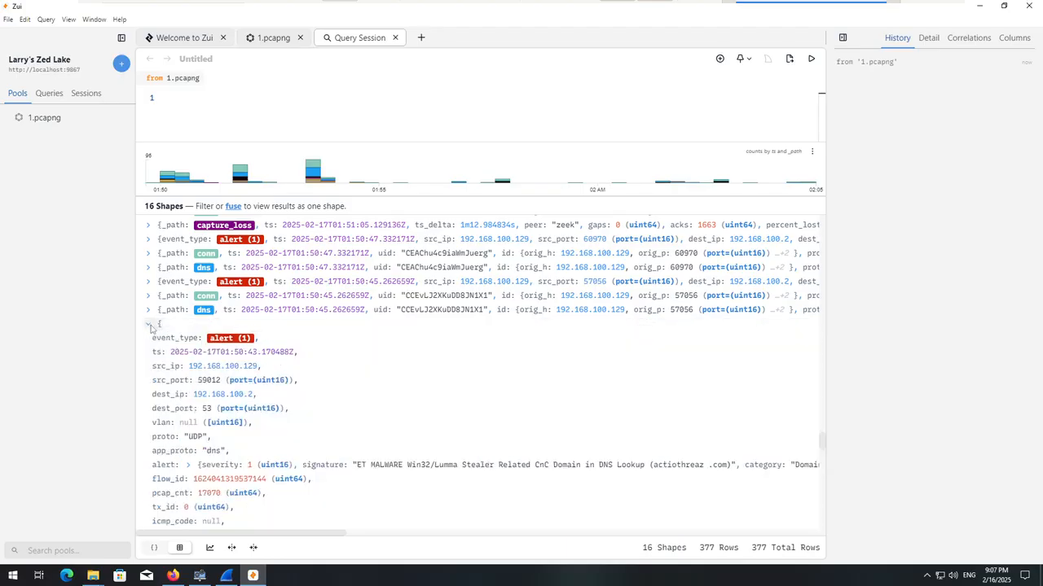
pyautogui.click(149, 325)
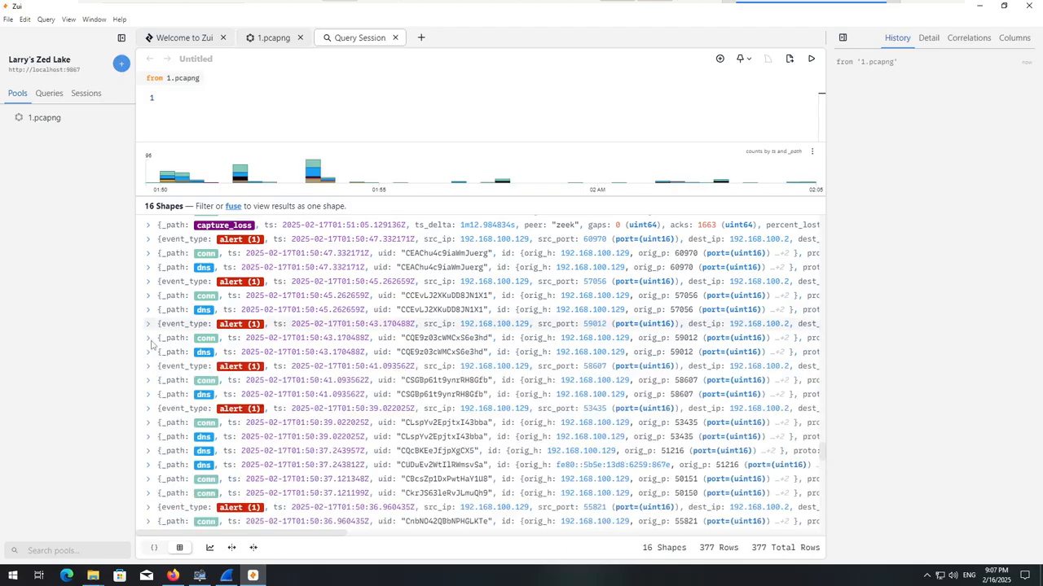
pyautogui.click(149, 366)
pyautogui.scroll(-1, 152, 371)
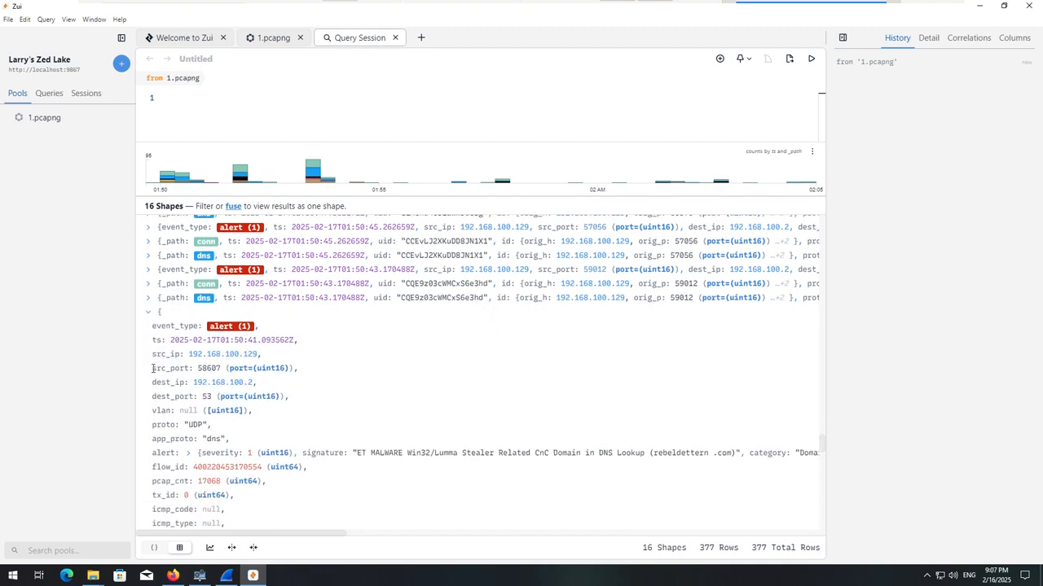
# Collapse the 01:50:41 alert and read the signatures of the severity 1 alerts logged at 01:50:39 and 01:50:36, collapsing each one again.
pyautogui.click(148, 312)
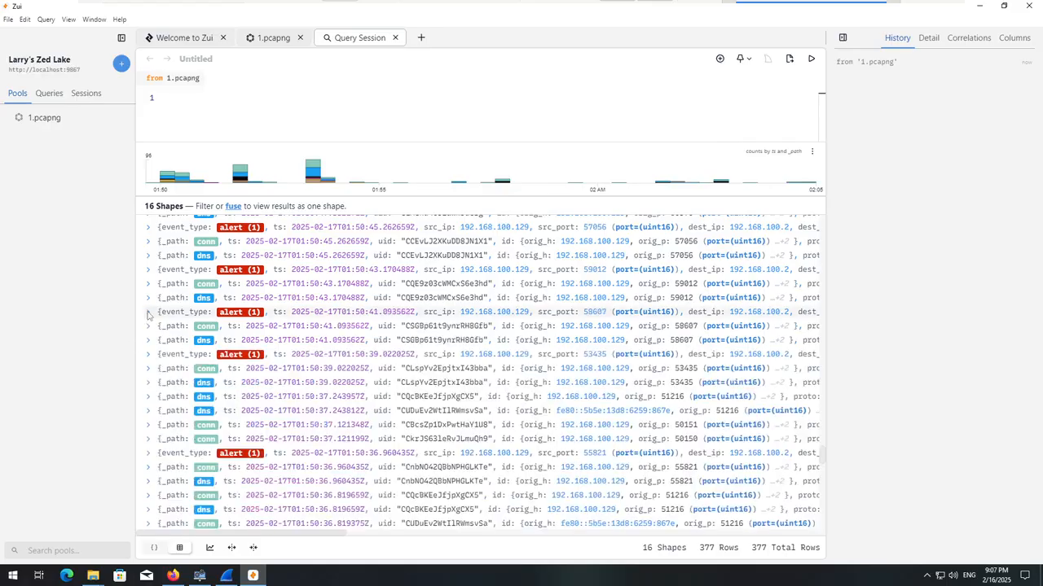
pyautogui.click(149, 355)
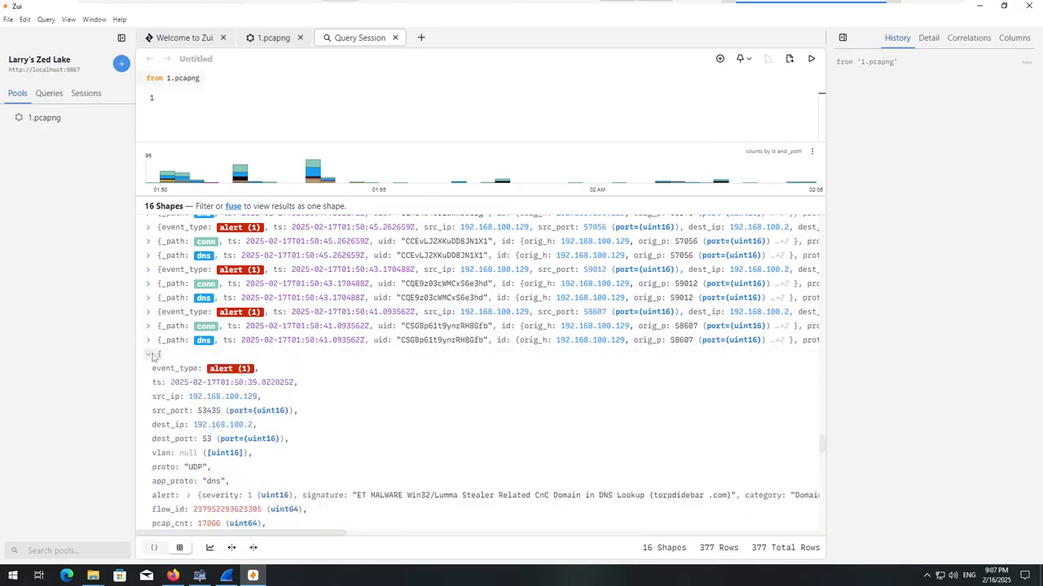
pyautogui.click(149, 355)
pyautogui.scroll(-1, 150, 383)
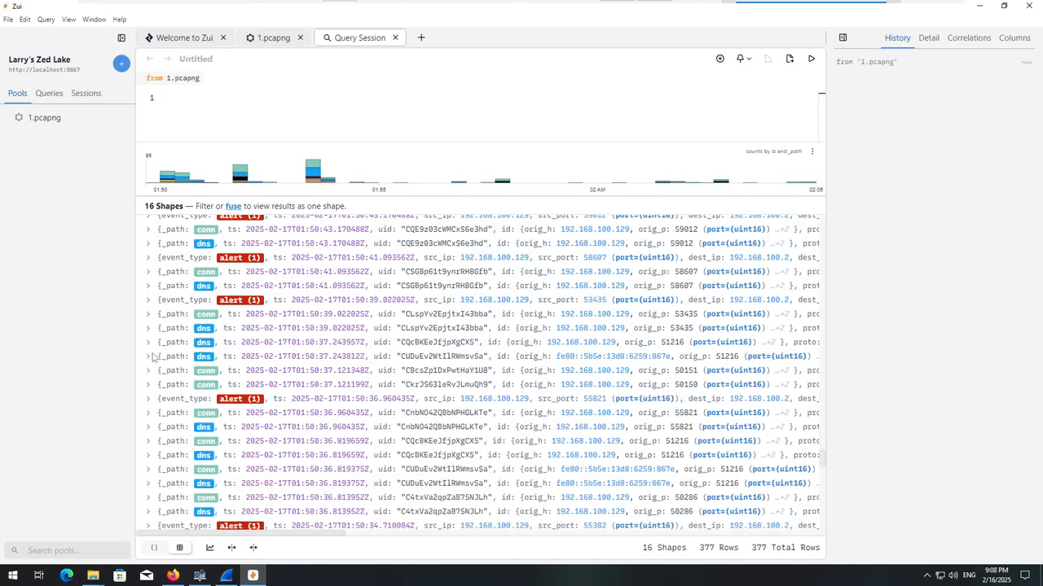
pyautogui.click(150, 399)
pyautogui.scroll(-1, 151, 399)
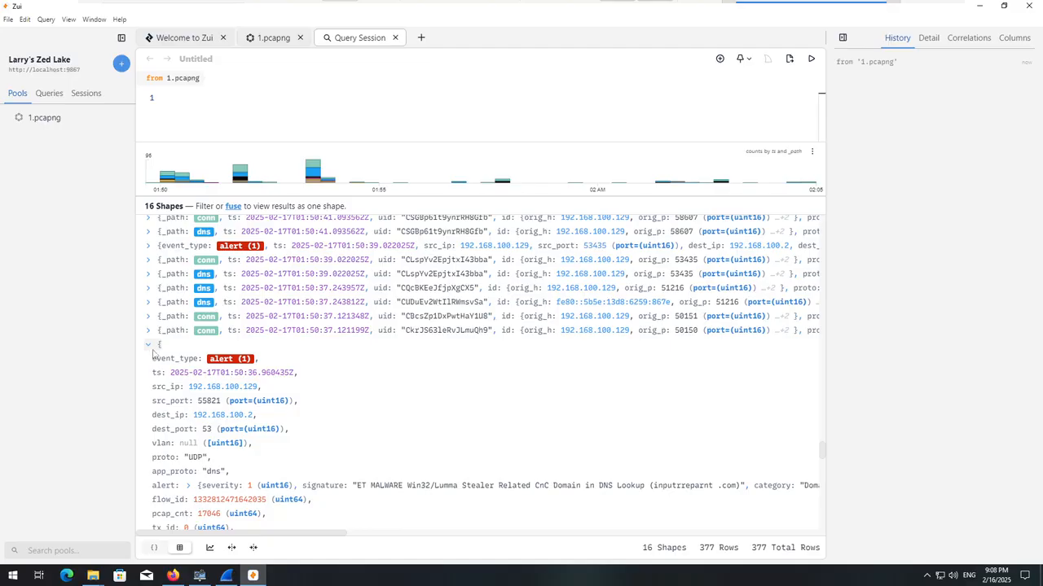
pyautogui.click(149, 345)
pyautogui.scroll(-2, 174, 381)
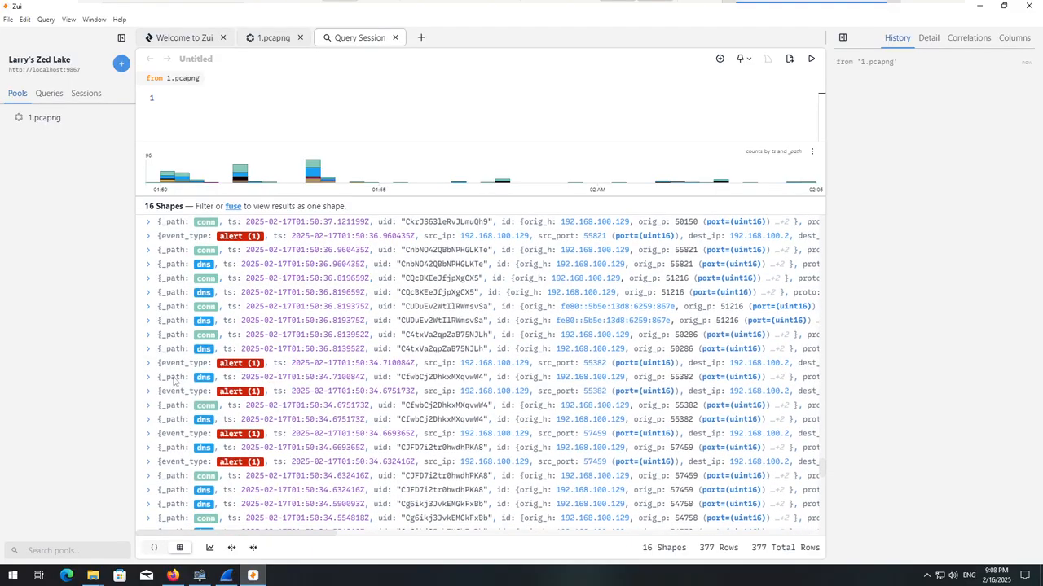
# Check the signatures and queried domains of the four severity 1 alerts logged at 01:50:34, collapsing each, and continue down to the oldest records.
pyautogui.click(155, 364)
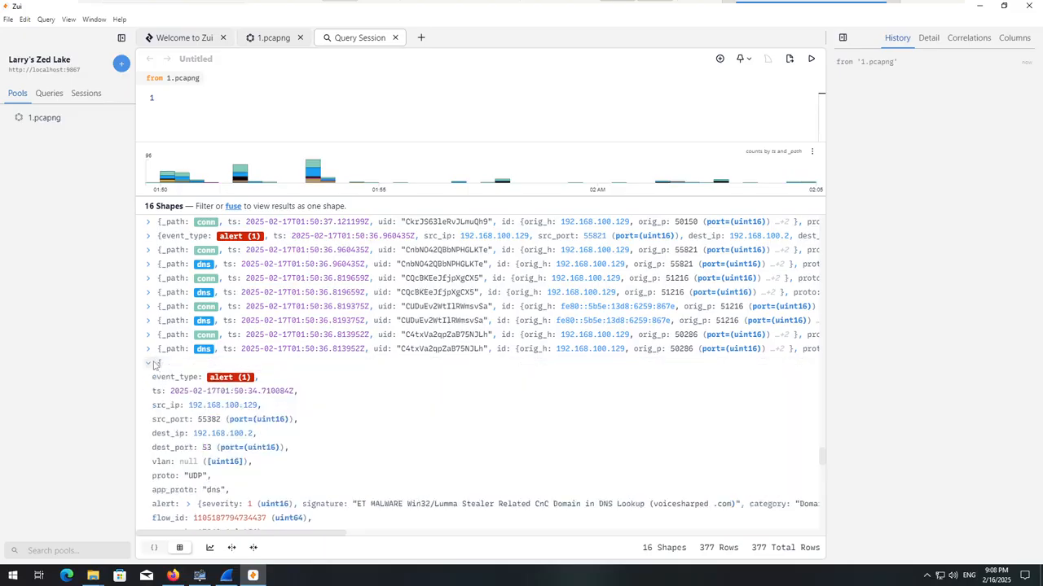
pyautogui.click(155, 365)
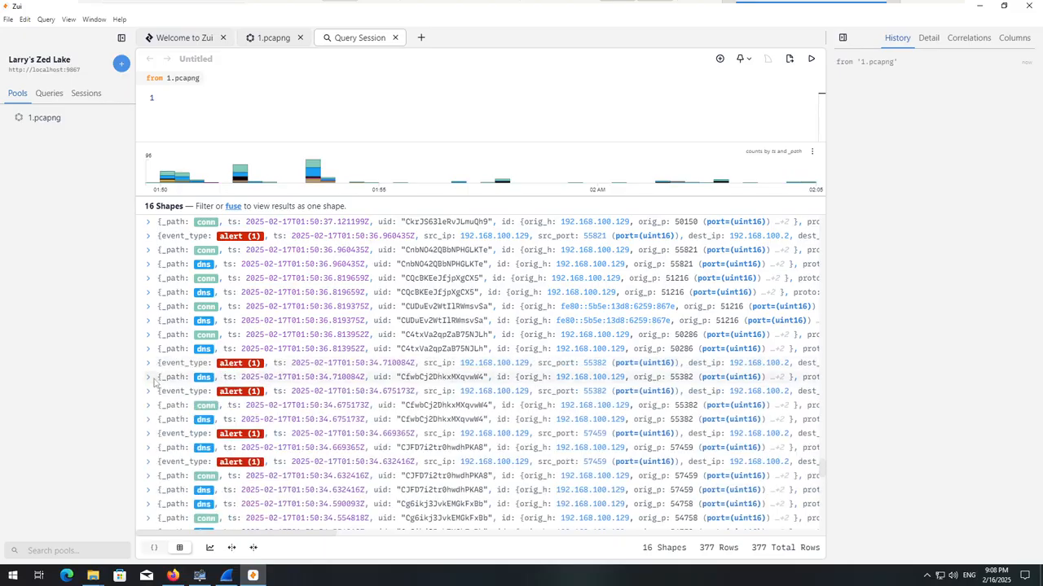
pyautogui.click(155, 393)
pyautogui.scroll(-2, 154, 396)
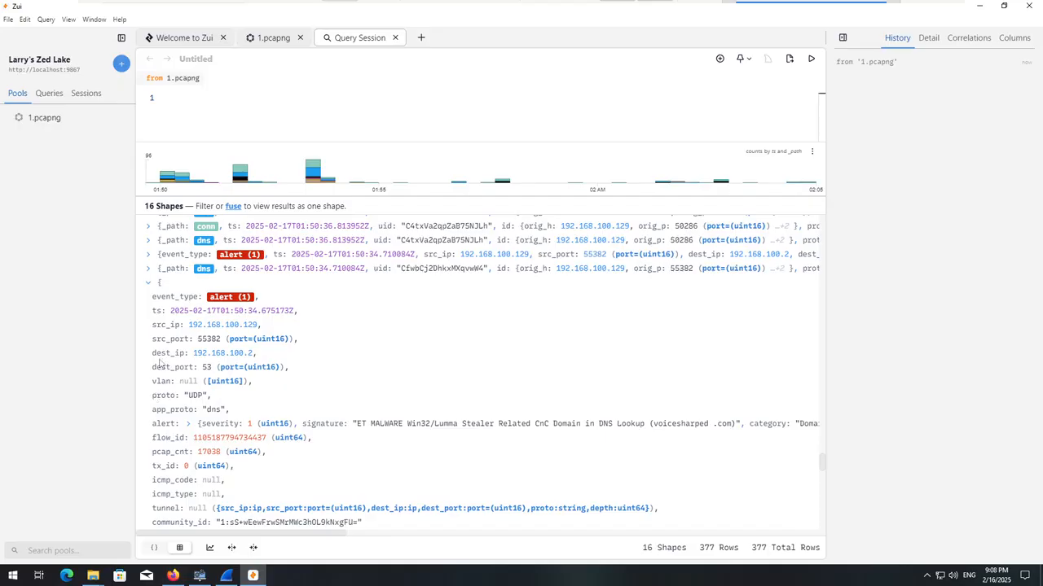
pyautogui.click(156, 284)
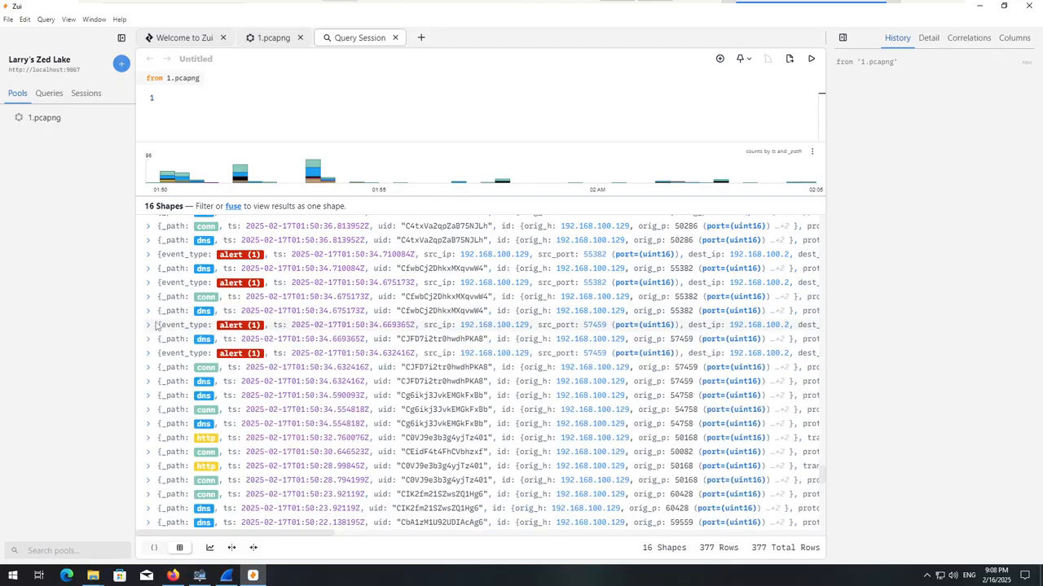
pyautogui.click(156, 325)
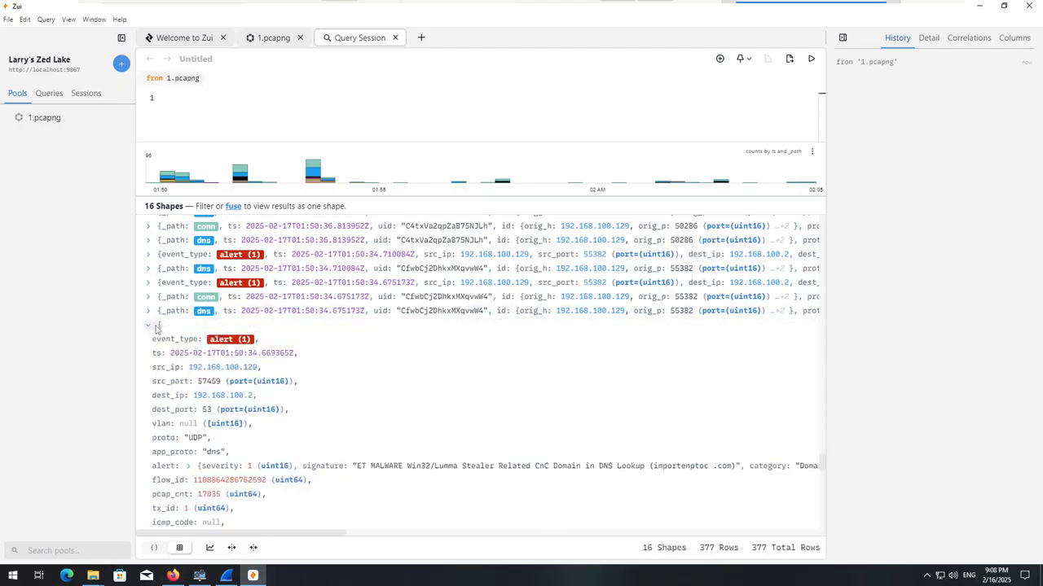
pyautogui.click(157, 325)
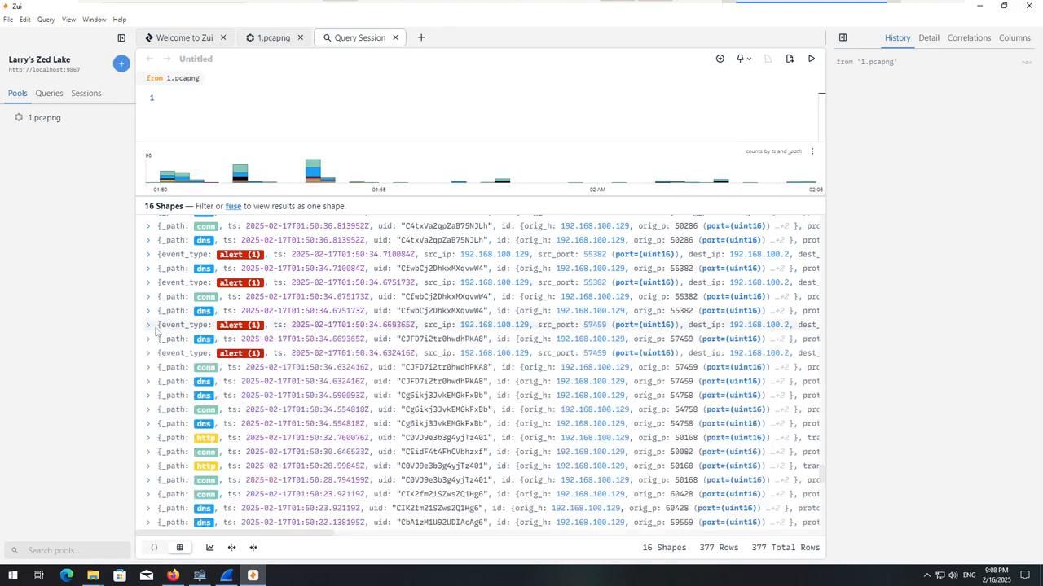
pyautogui.click(158, 353)
pyautogui.click(158, 353)
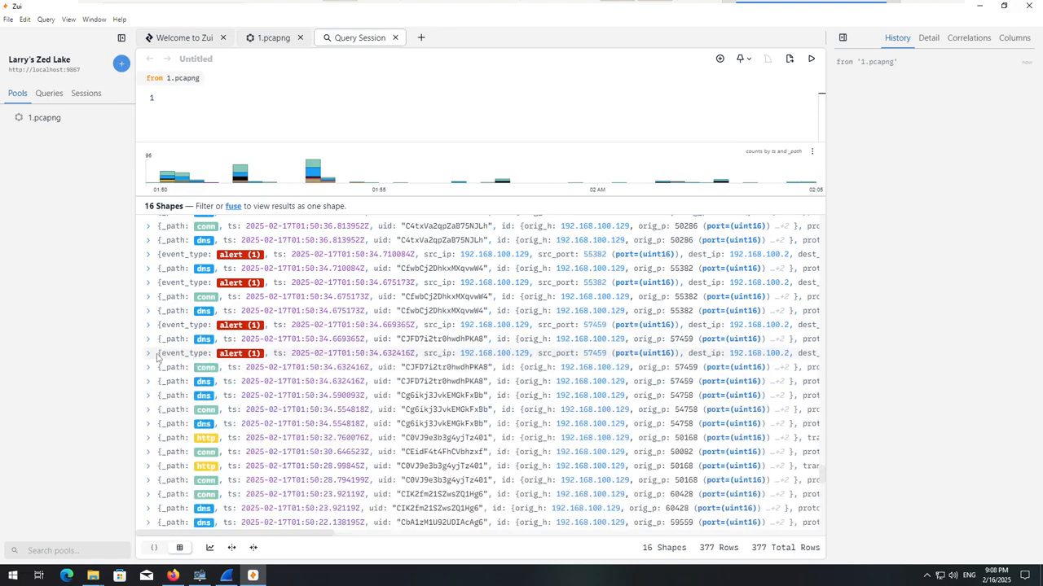
pyautogui.scroll(-10, 160, 357)
pyautogui.scroll(-3, 159, 359)
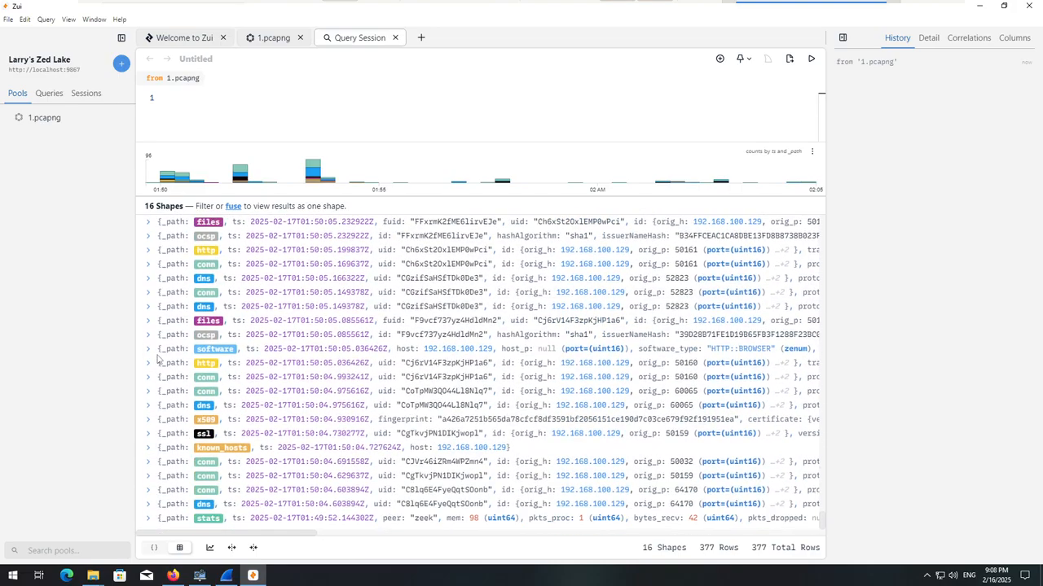
# Switch from Zui to Wireshark, look through the packets of the live Ethernet0 capture, and minimize the window.
pyautogui.click(980, 7)
pyautogui.click(236, 577)
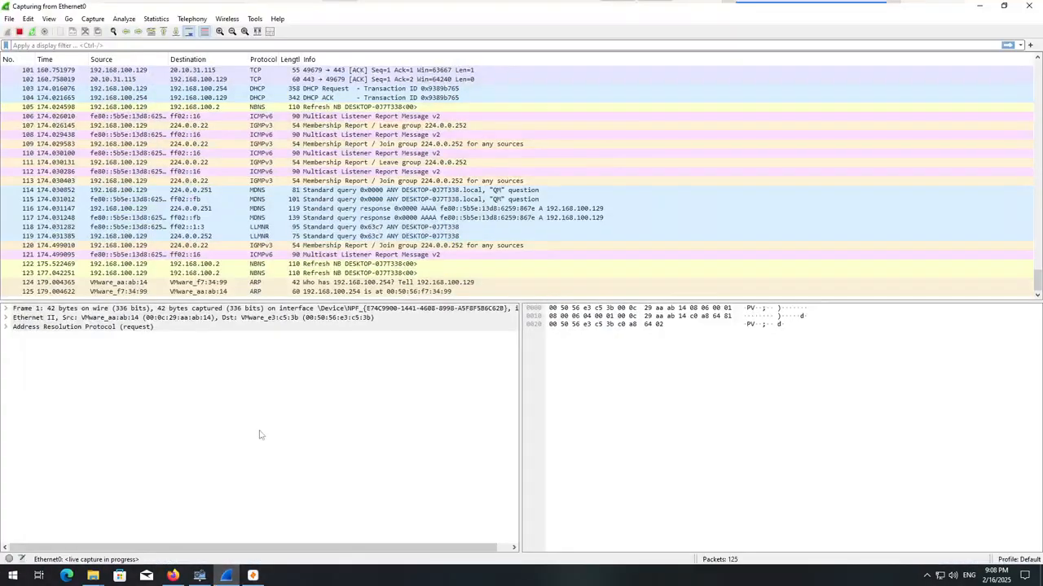
pyautogui.scroll(9, 161, 226)
pyautogui.scroll(17, 160, 226)
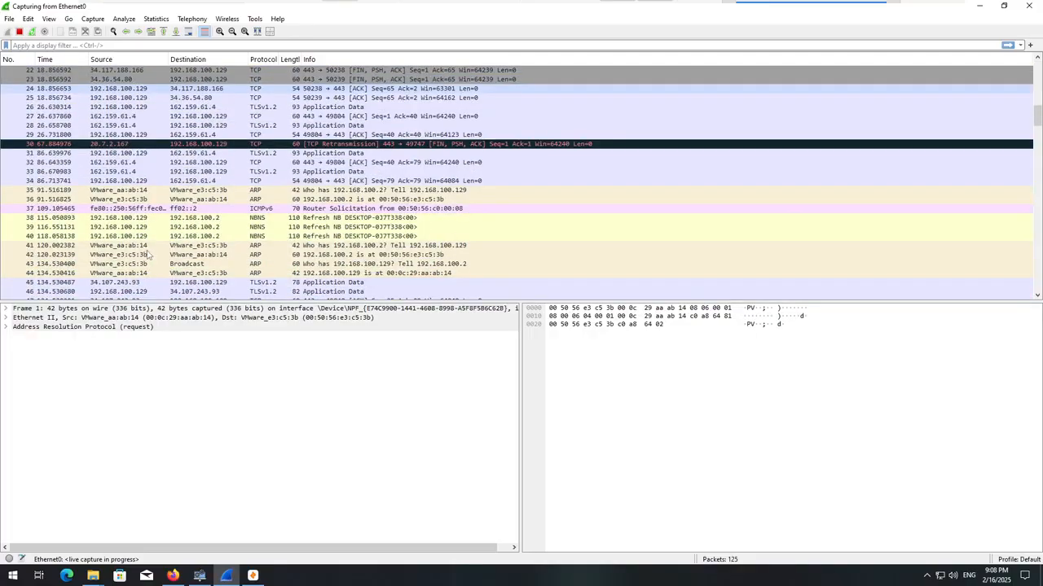
pyautogui.scroll(7, 147, 255)
pyautogui.scroll(-20, 145, 260)
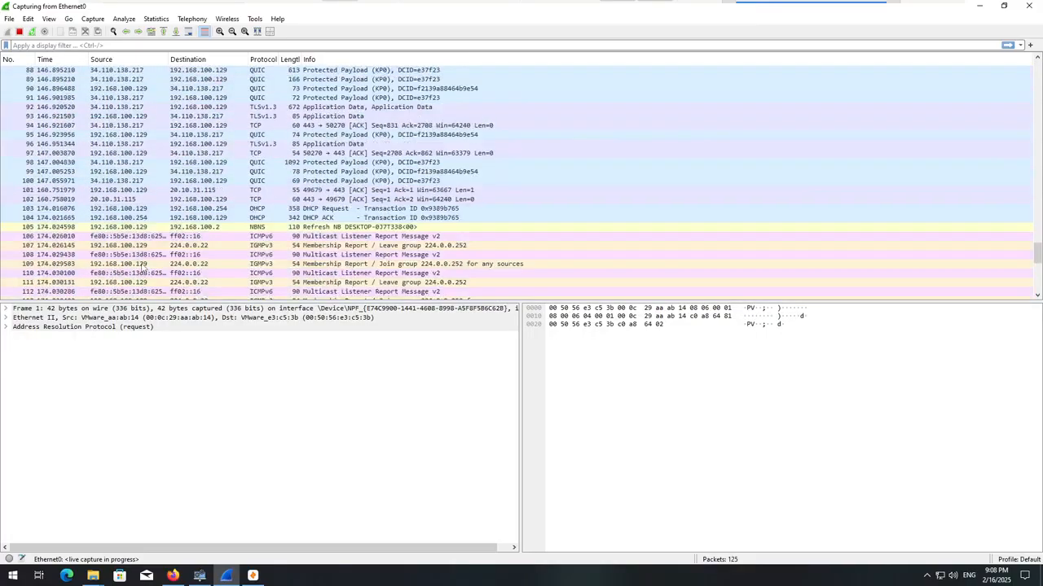
pyautogui.scroll(-4, 143, 267)
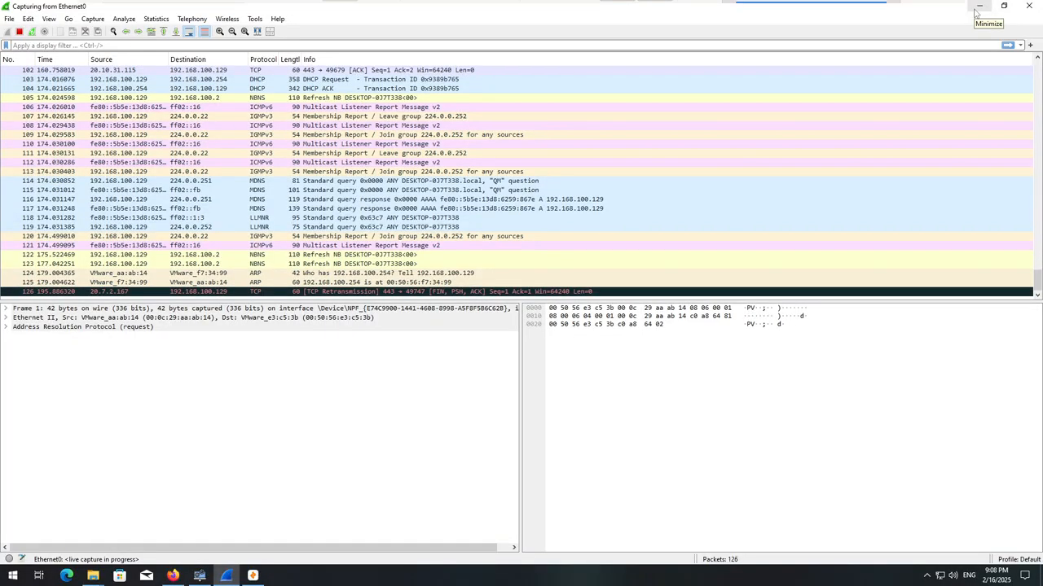
pyautogui.click(978, 6)
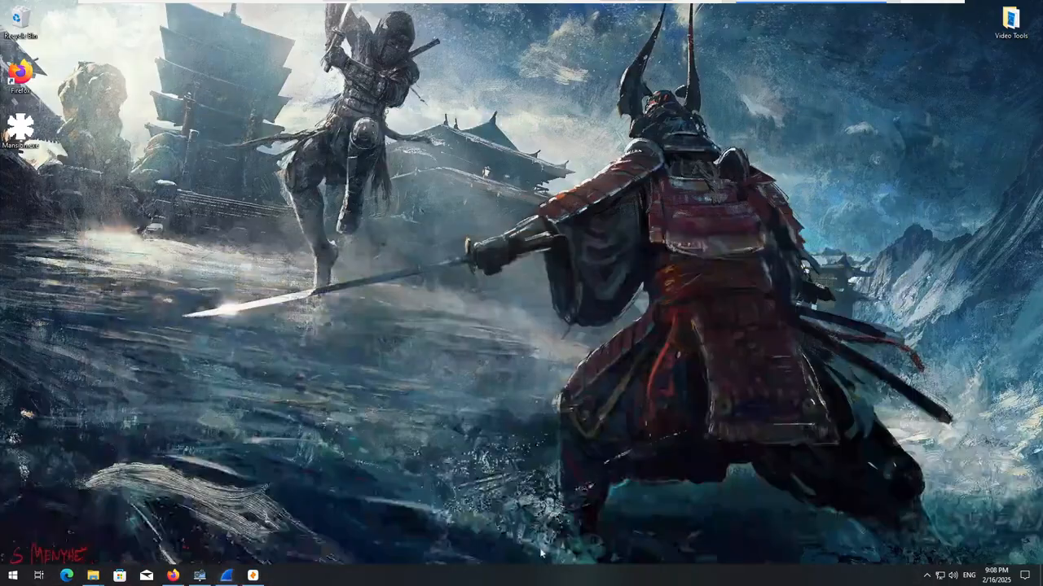
# Switch to System Informer, review the running process tree for the dropped executables, and minimize the window.
pyautogui.click(252, 576)
pyautogui.click(253, 576)
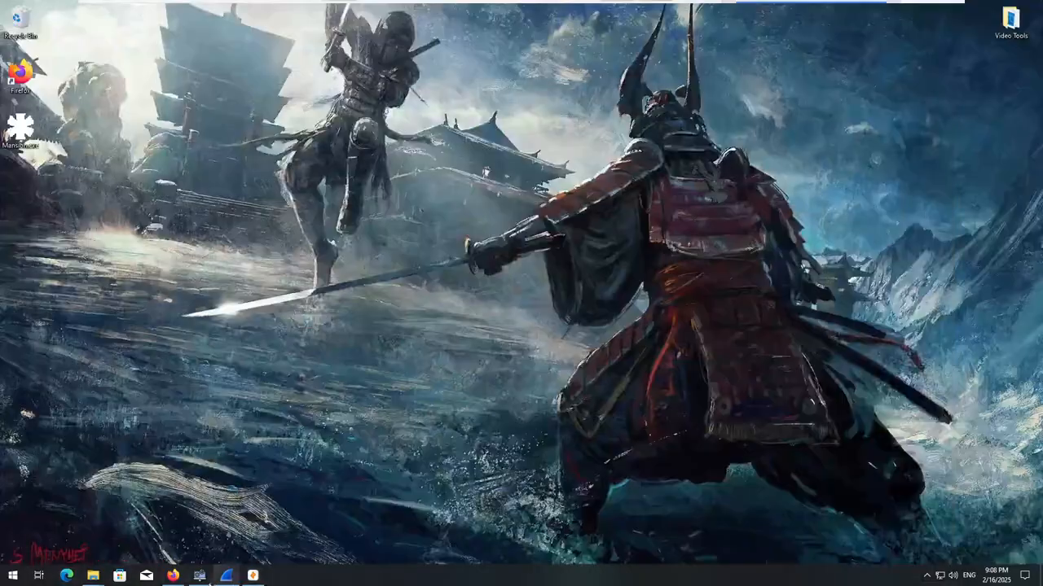
pyautogui.click(201, 576)
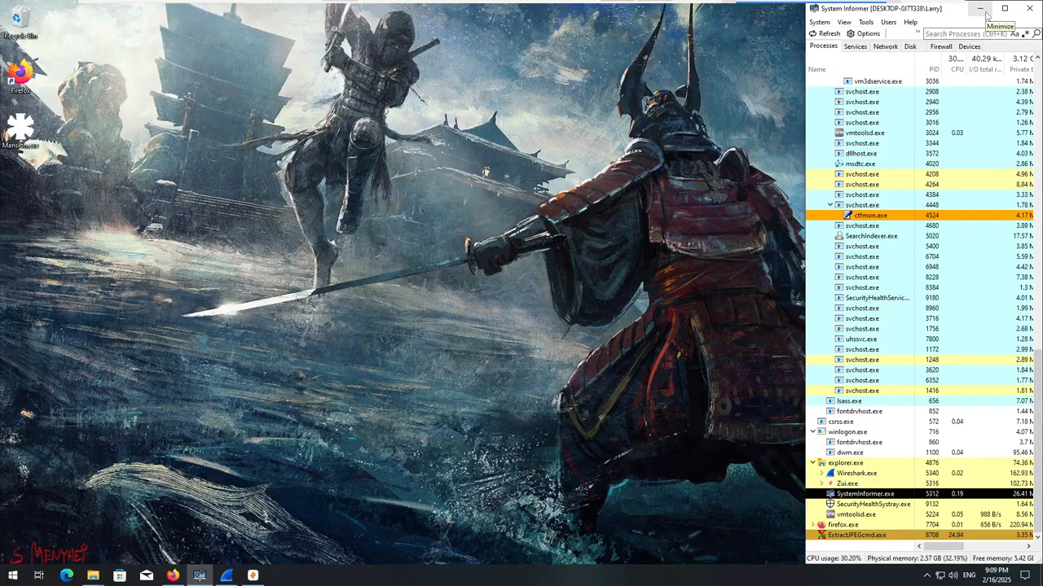
pyautogui.click(988, 10)
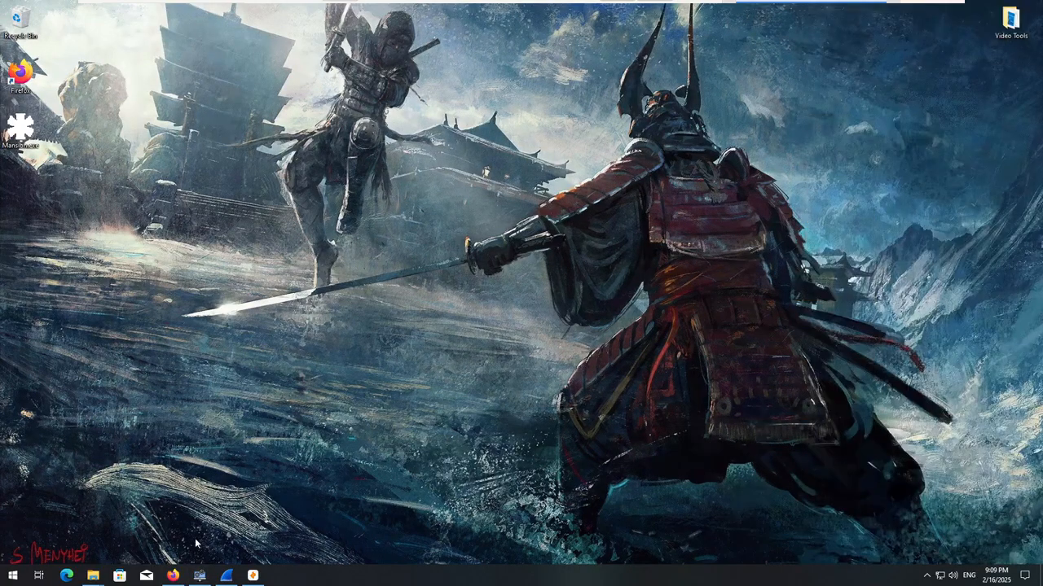
# Switch to Firefox and open the VirusTotal report linked in the File Report's detections in a new tab.
pyautogui.click(173, 573)
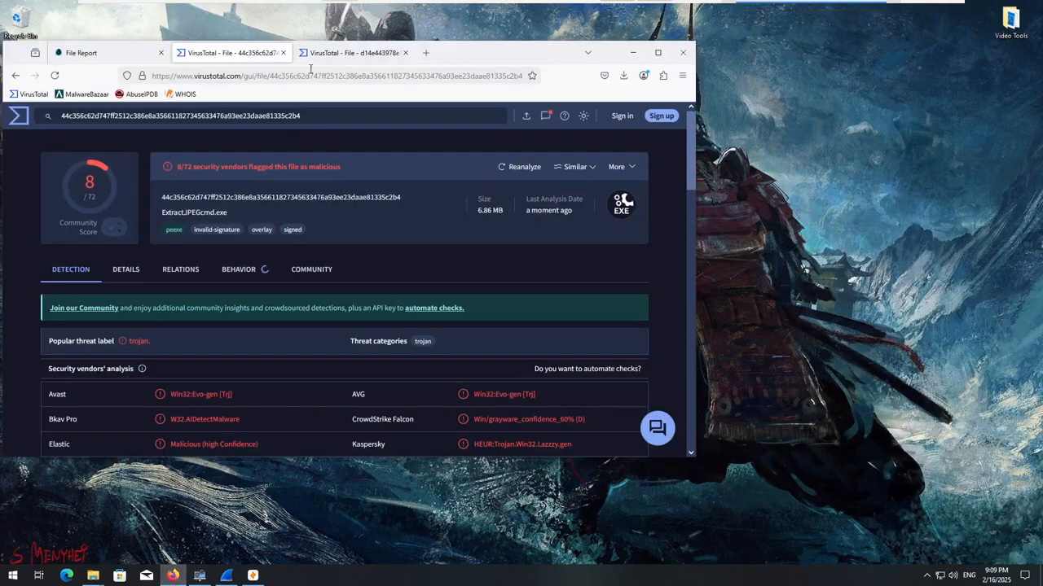
pyautogui.click(232, 53)
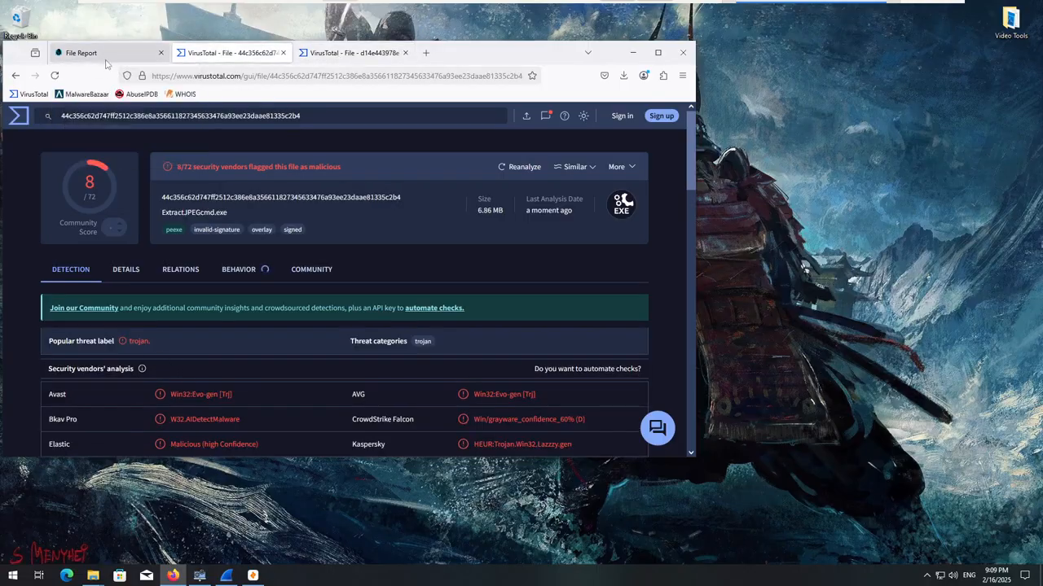
pyautogui.click(81, 53)
pyautogui.scroll(-1, 306, 356)
pyautogui.scroll(-3, 306, 356)
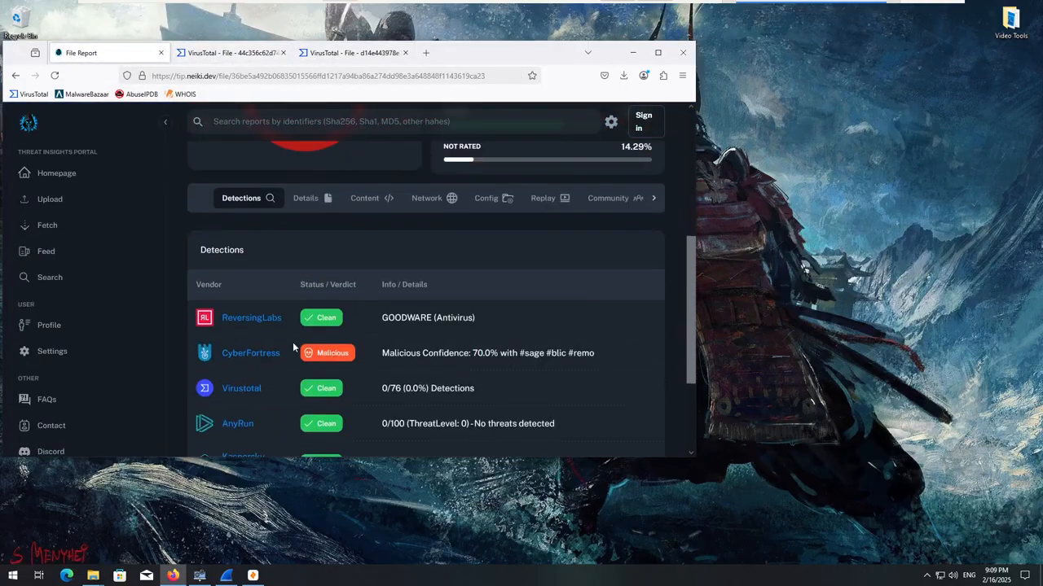
pyautogui.rightClick(225, 388)
pyautogui.click(301, 144)
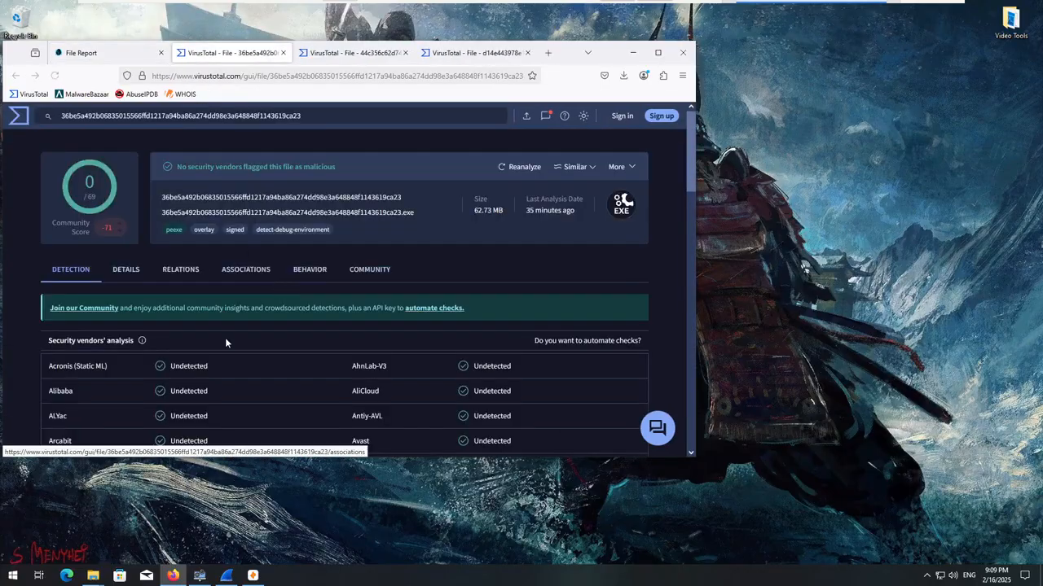
# Open the sample's relations on VirusTotal and review its contacted URLs and contacted domains.
pyautogui.click(186, 268)
pyautogui.scroll(-2, 191, 294)
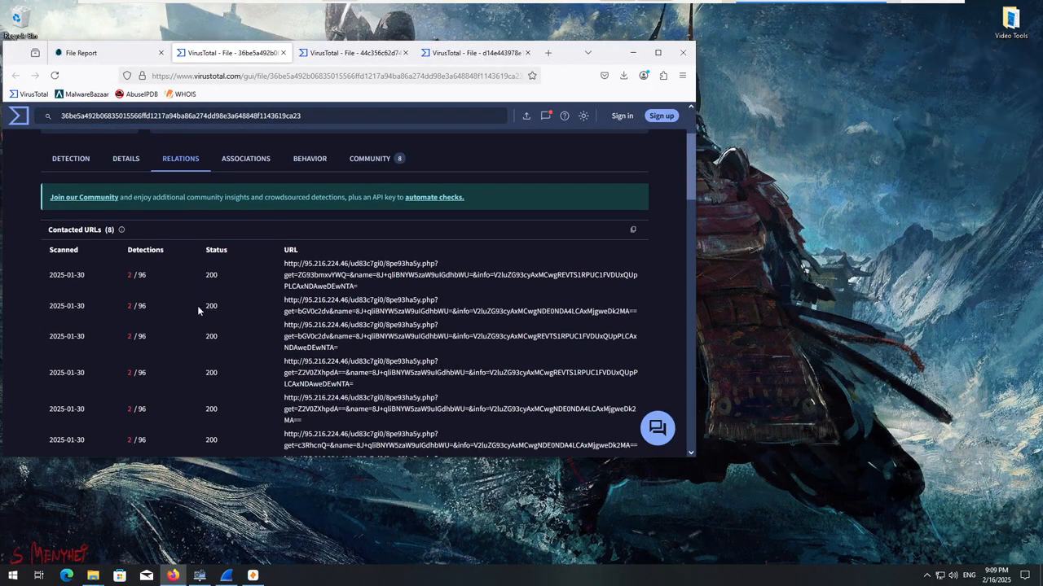
pyautogui.scroll(-2, 233, 322)
pyautogui.scroll(-2, 233, 322)
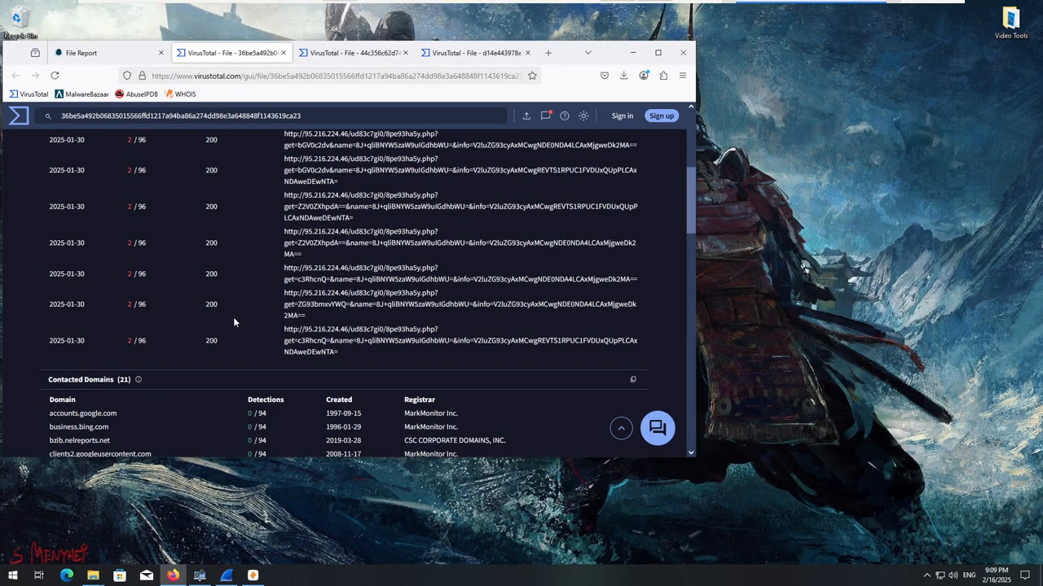
pyautogui.scroll(-1, 233, 323)
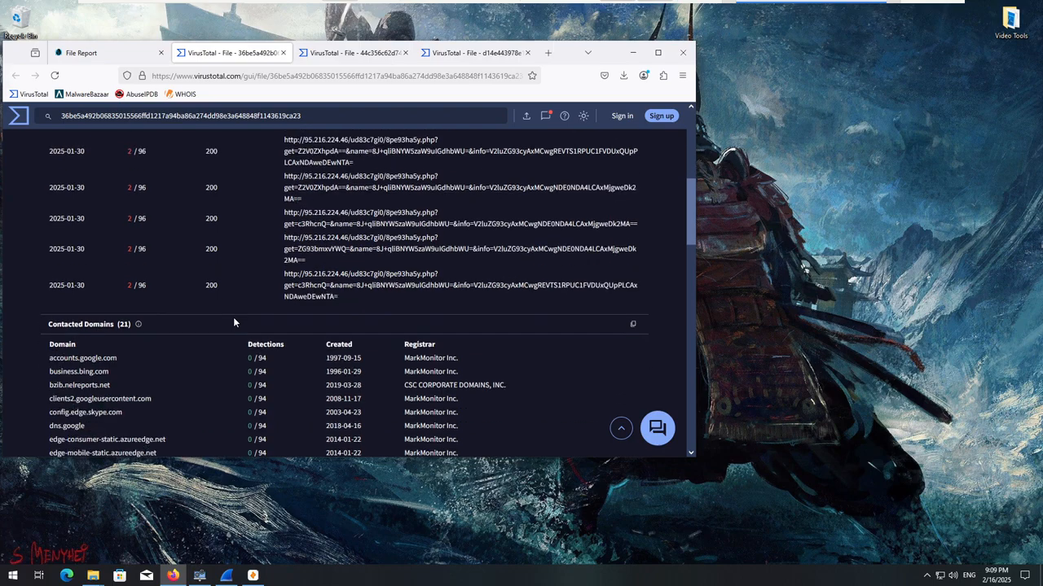
pyautogui.scroll(5, 233, 323)
pyautogui.scroll(-1, 232, 321)
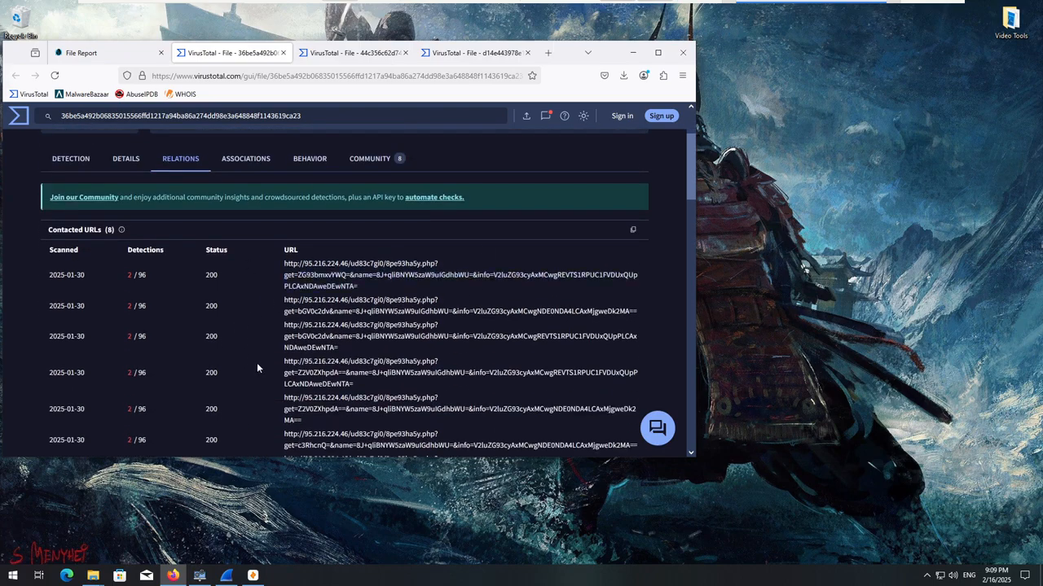
pyautogui.scroll(-10, 259, 364)
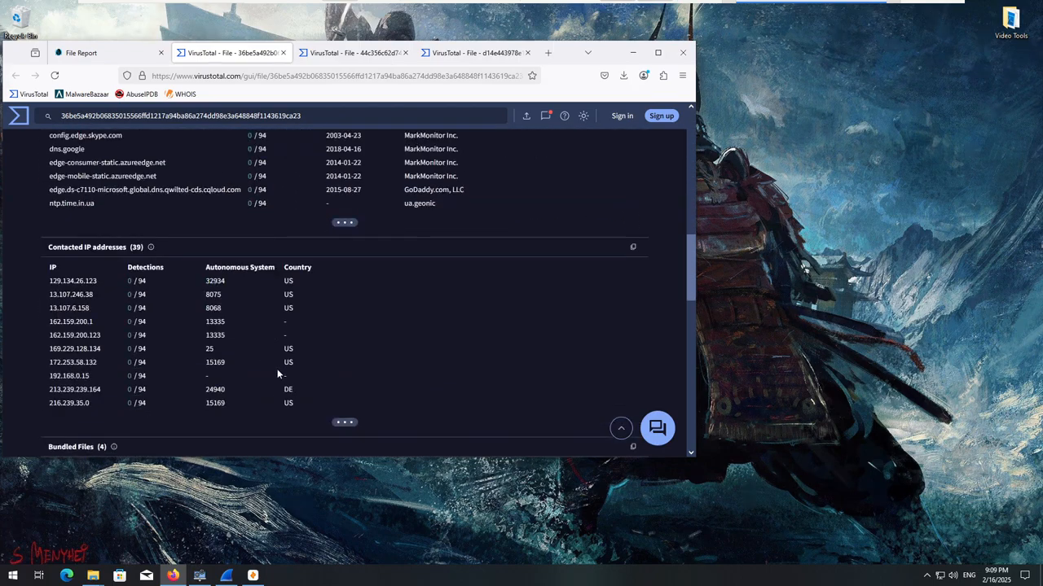
# Expand the list of contacted IP addresses until all of its entries are shown.
pyautogui.scroll(-2, 277, 374)
pyautogui.click(346, 313)
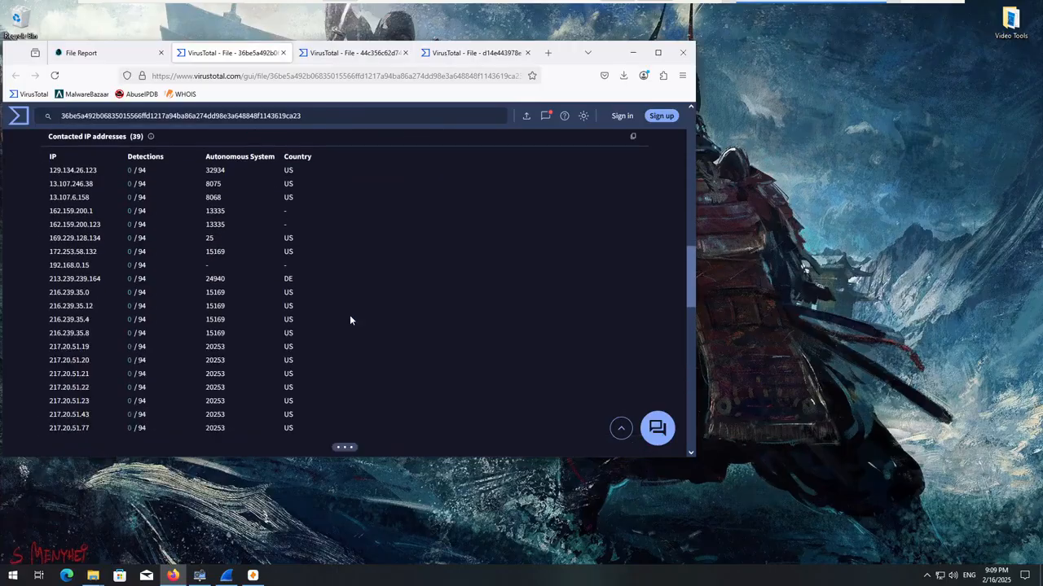
pyautogui.scroll(-4, 350, 320)
pyautogui.click(342, 227)
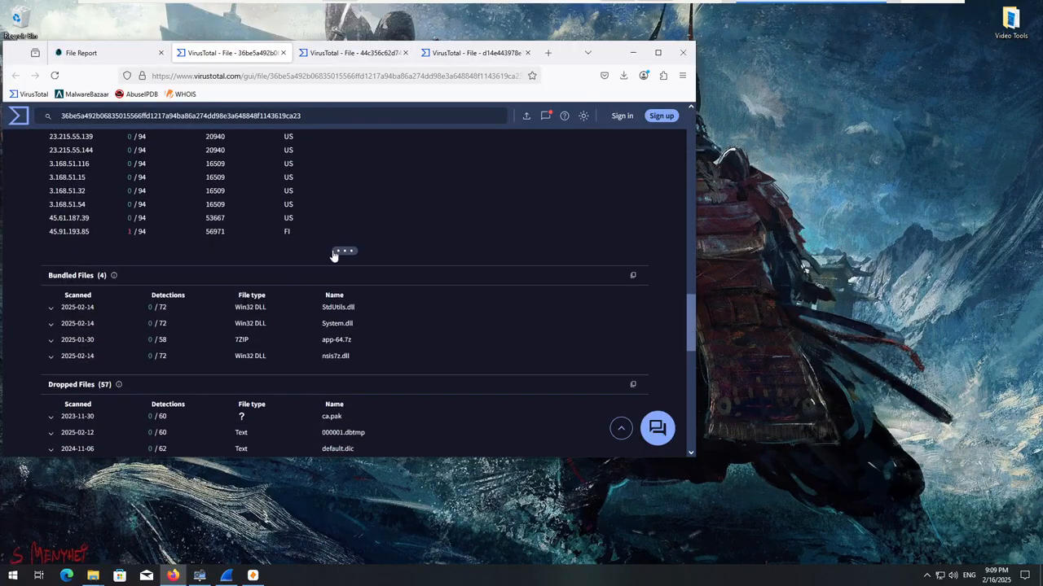
pyautogui.click(334, 253)
# Highlight the contacted IP addresses 45.91.193.85 and 95.216.224.46 in the list.
pyautogui.moveTo(100, 226); pyautogui.dragTo(44, 251)
pyautogui.click(32, 280)
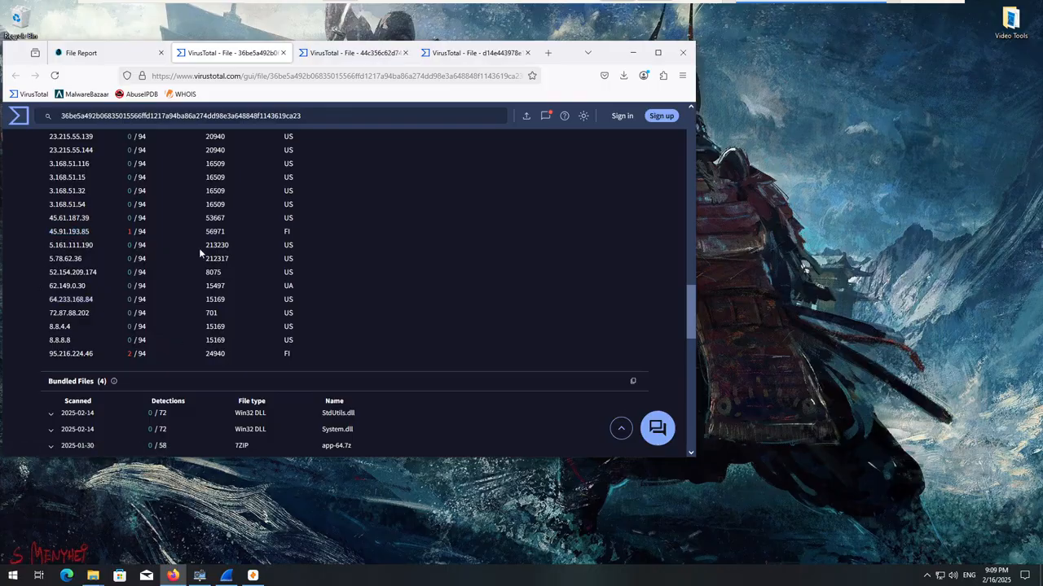
pyautogui.scroll(-4, 211, 384)
pyautogui.scroll(3, 211, 384)
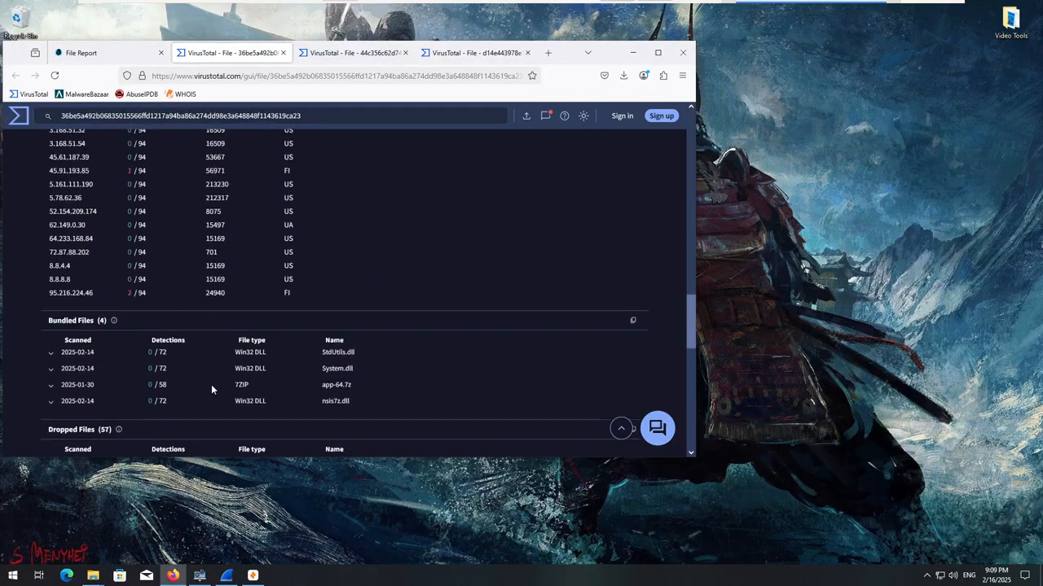
pyautogui.moveTo(95, 299); pyautogui.dragTo(47, 302)
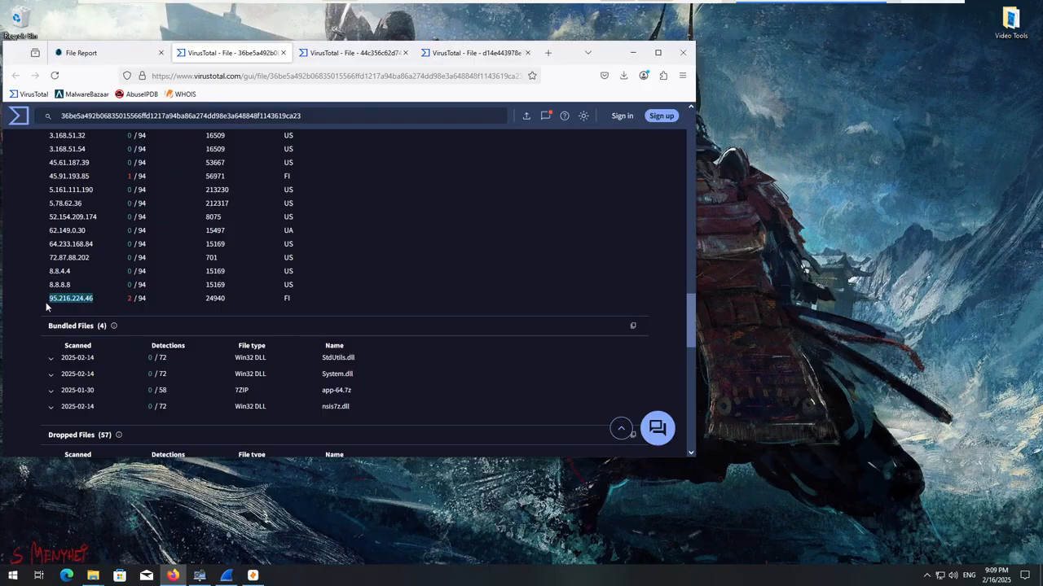
# Copy the contacted IP address 95.216.224.46 and open the AbuseIPDB and WHOIS sites in new tabs.
pyautogui.rightClick(64, 304)
pyautogui.click(77, 453)
pyautogui.scroll(8, 156, 157)
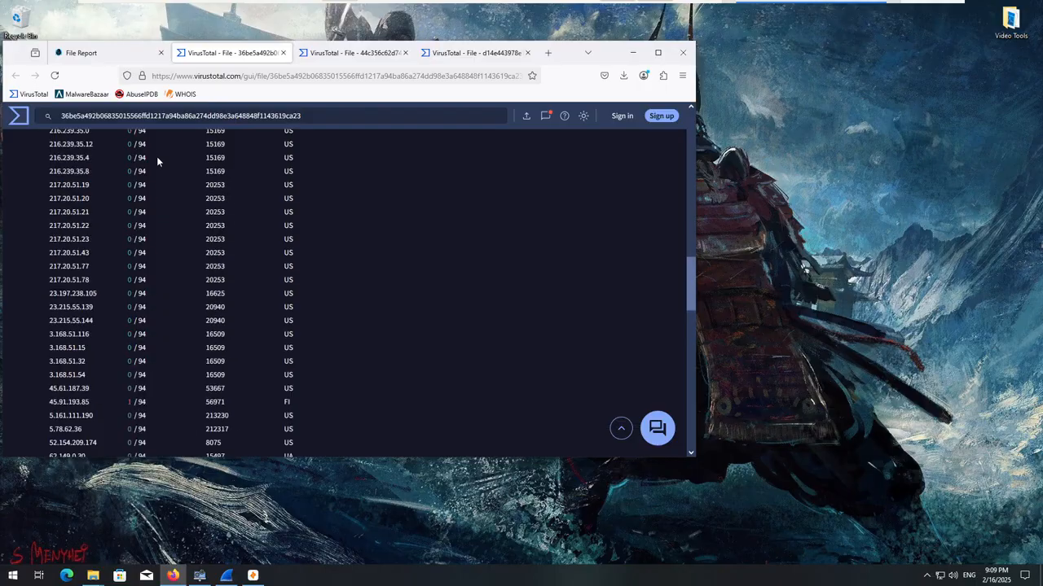
pyautogui.rightClick(143, 94)
pyautogui.click(149, 104)
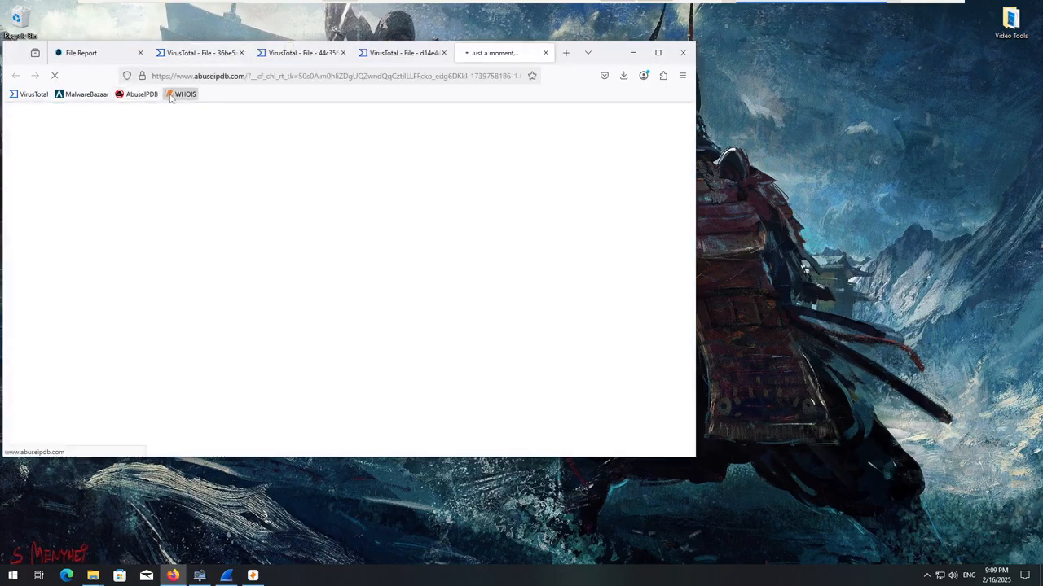
pyautogui.rightClick(181, 96)
pyautogui.click(184, 105)
# Complete AbuseIPDB's human verification and check the copied IP address 95.216.224.46 in its database.
pyautogui.click(432, 55)
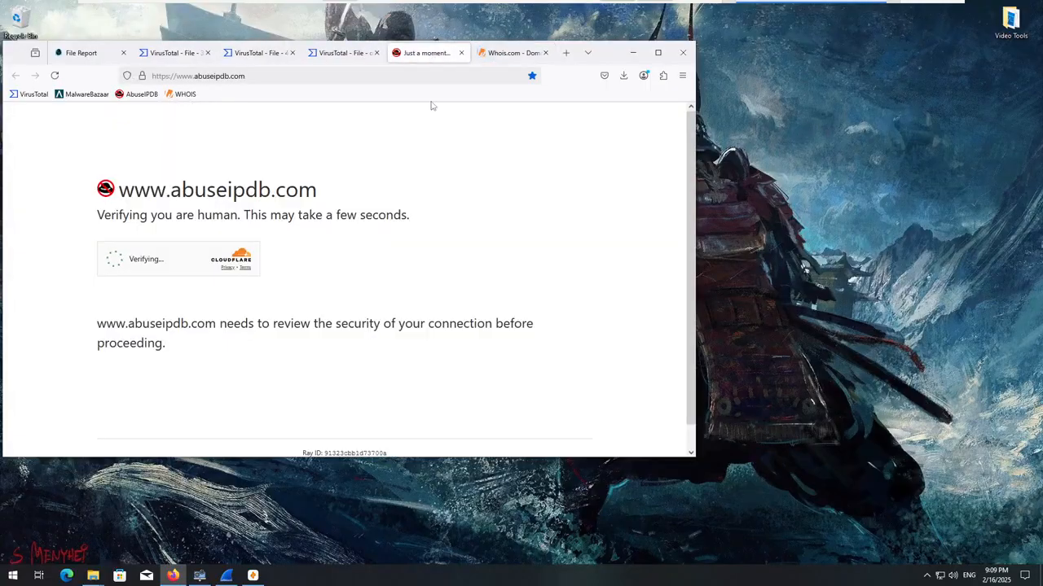
pyautogui.click(159, 262)
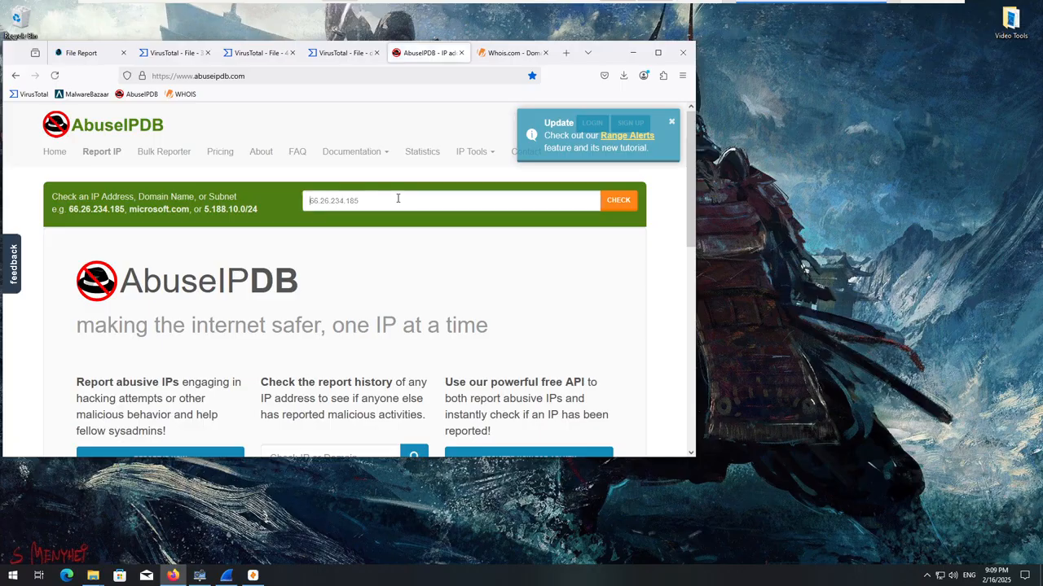
pyautogui.rightClick(380, 198)
pyautogui.click(407, 274)
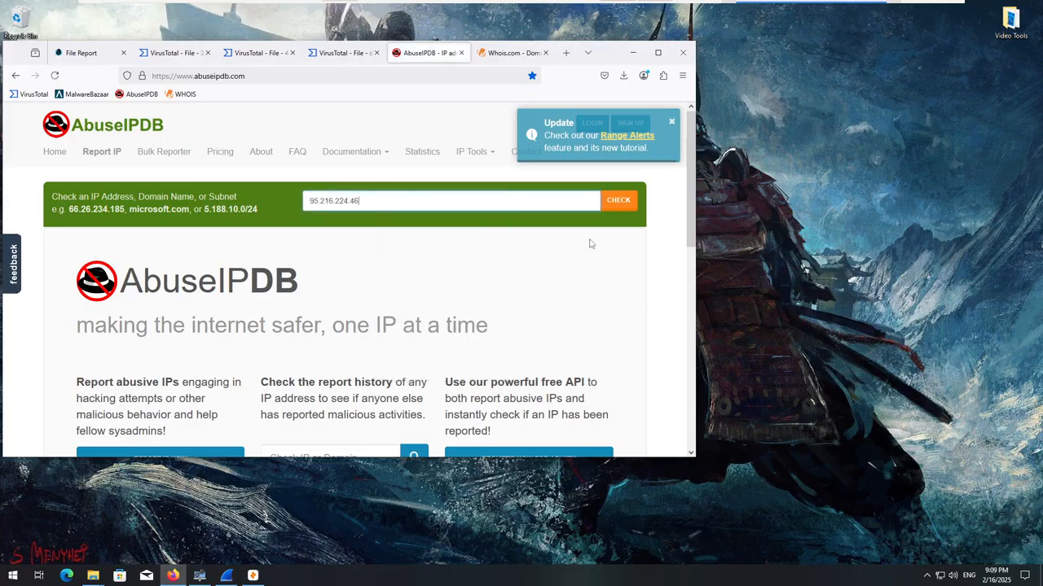
pyautogui.click(621, 206)
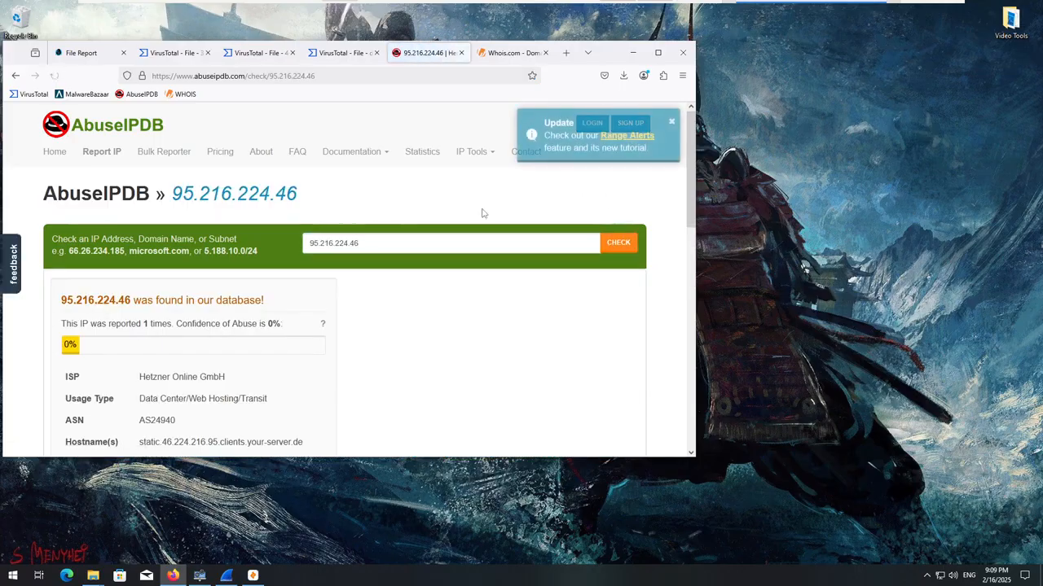
# Review the hosting details, country, city and abuse reports listed for 95.216.224.46 on AbuseIPDB.
pyautogui.scroll(-4, 325, 253)
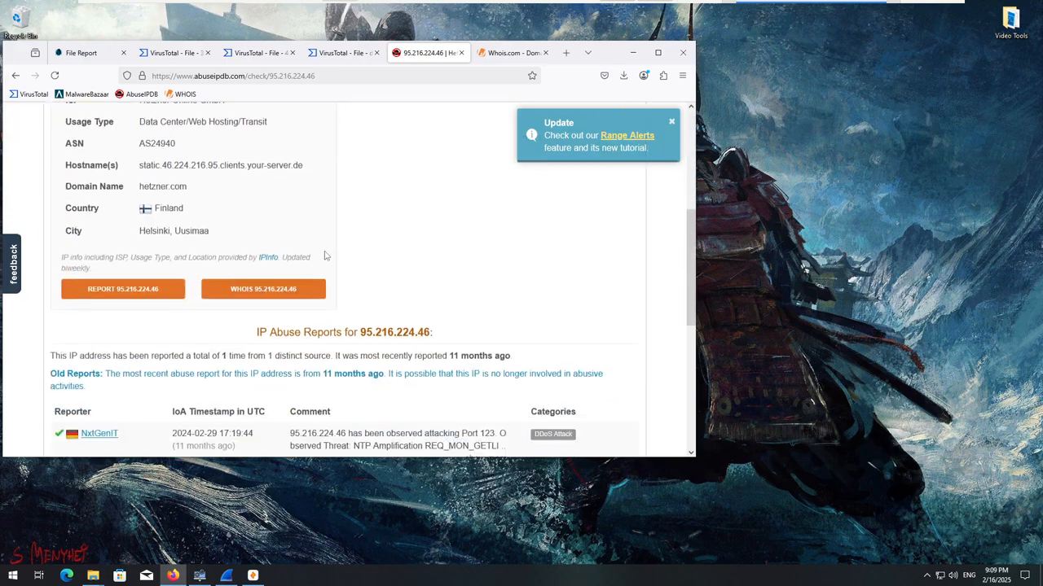
pyautogui.scroll(1, 289, 252)
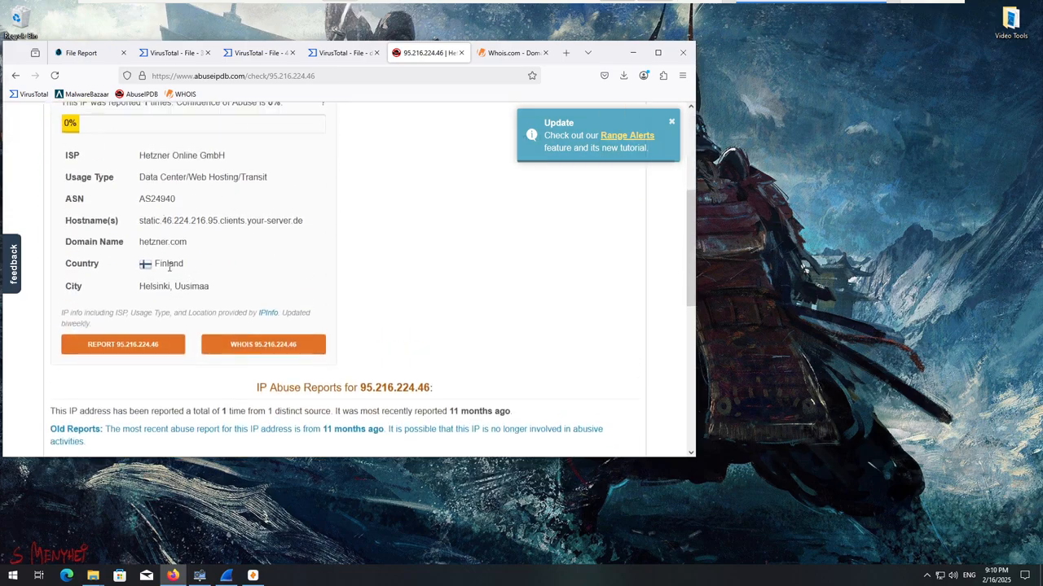
pyautogui.moveTo(186, 265); pyautogui.dragTo(146, 291)
pyautogui.scroll(-1, 159, 286)
pyautogui.scroll(-1, 160, 287)
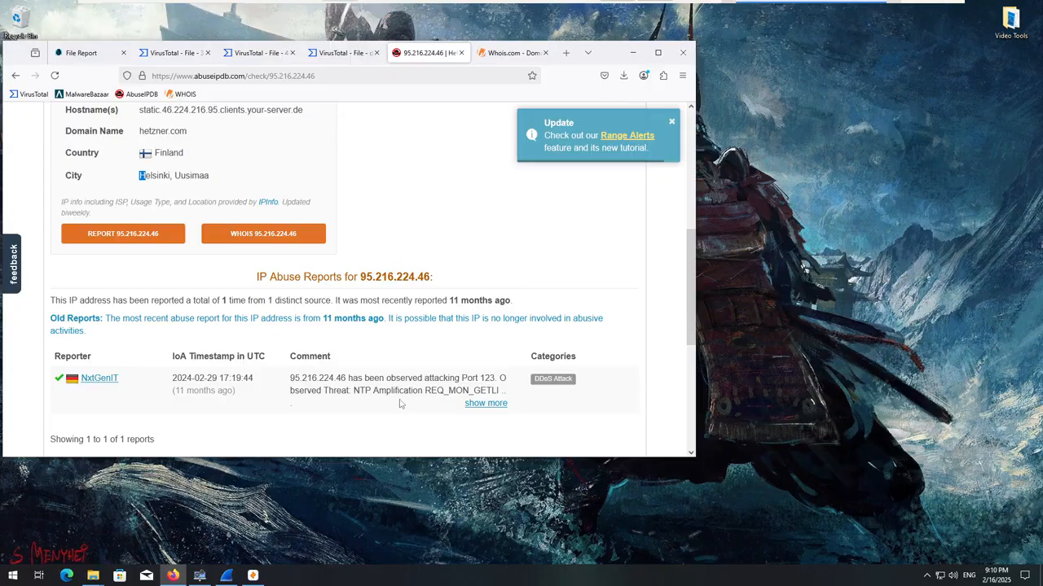
# Search Google for "port 123" in a new tab, look through the results and close that tab.
pyautogui.click(565, 52)
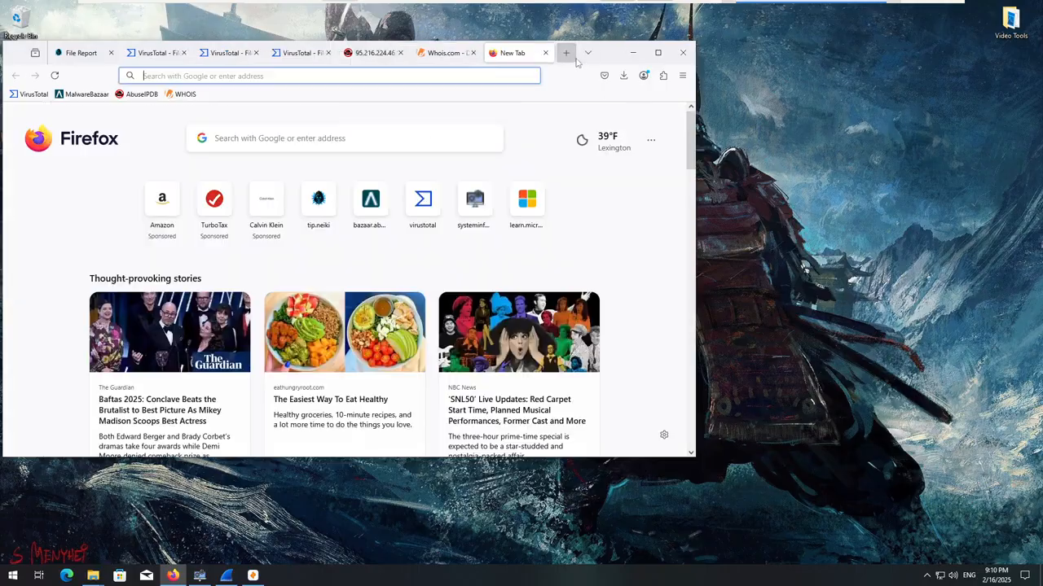
pyautogui.write('port 123')
pyautogui.press('Return')
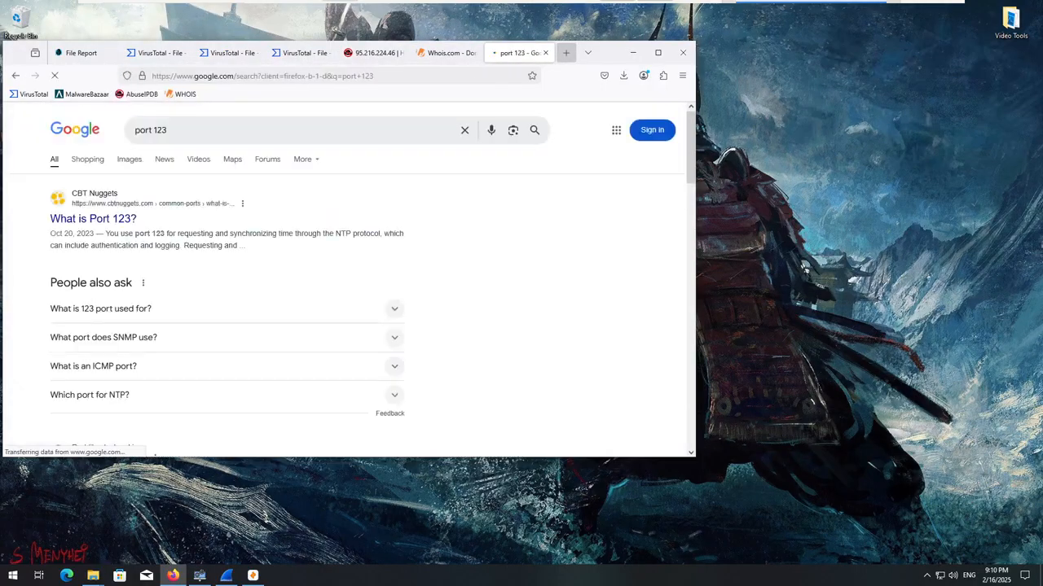
pyautogui.scroll(-4, 218, 286)
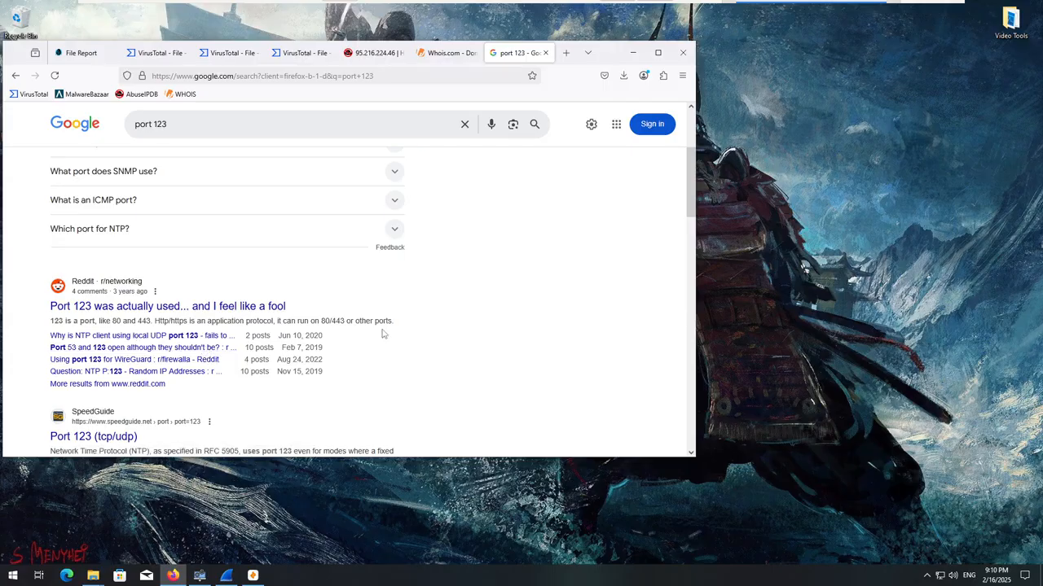
pyautogui.click(446, 54)
pyautogui.click(529, 55)
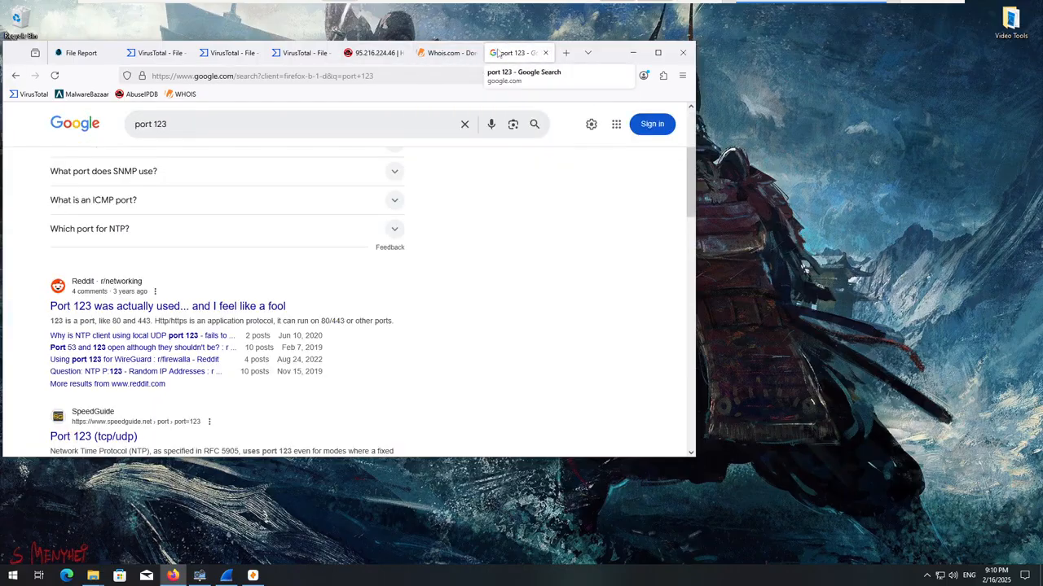
pyautogui.click(545, 53)
# Look up 95.216.224.46 on Whois.com and read through its full registration record.
pyautogui.rightClick(486, 119)
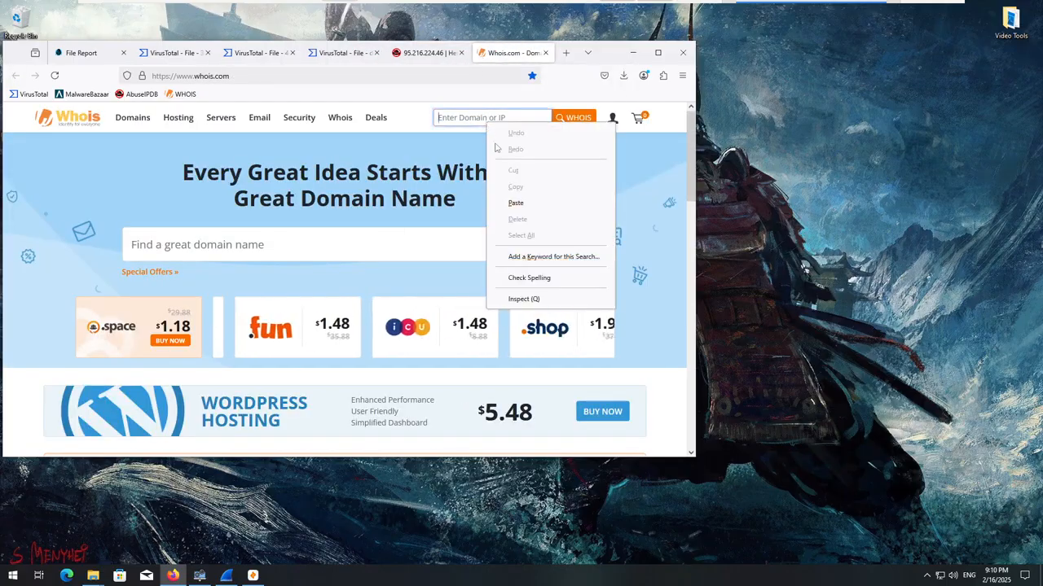
pyautogui.click(511, 202)
pyautogui.click(573, 120)
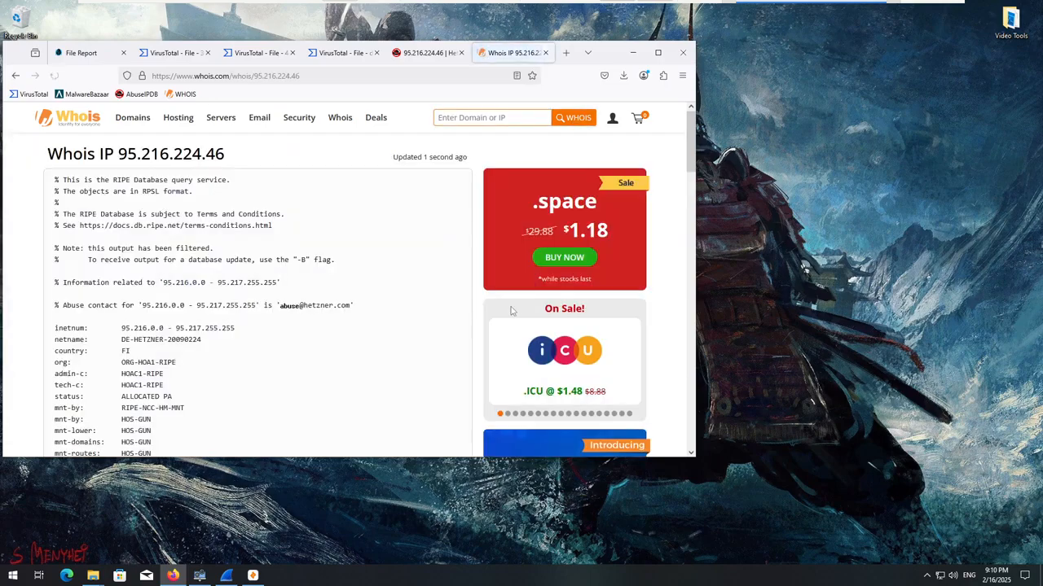
pyautogui.scroll(-6, 377, 326)
pyautogui.scroll(-1, 374, 348)
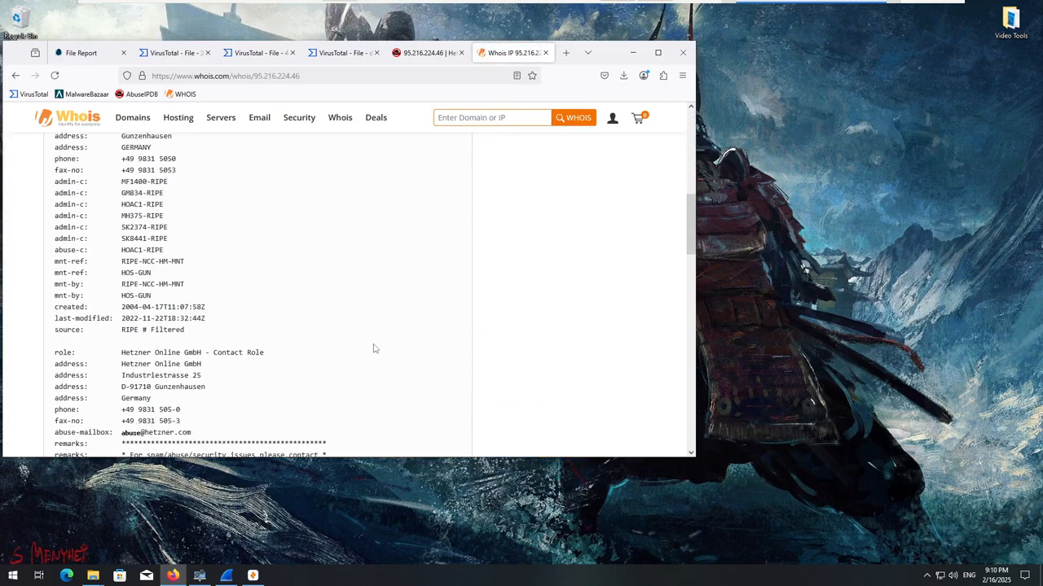
pyautogui.scroll(-3, 373, 346)
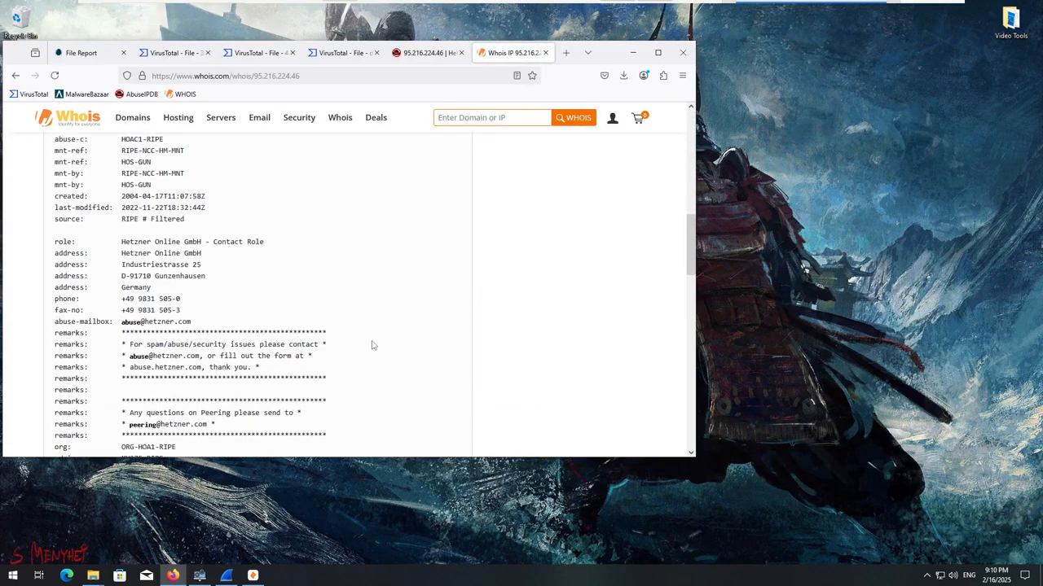
pyautogui.scroll(-11, 371, 345)
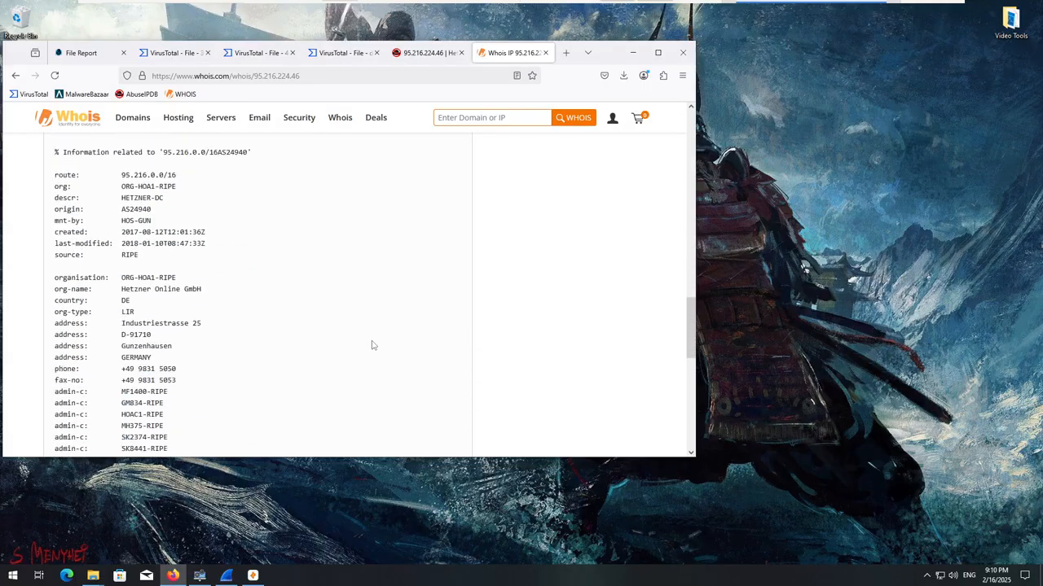
pyautogui.scroll(-3, 373, 348)
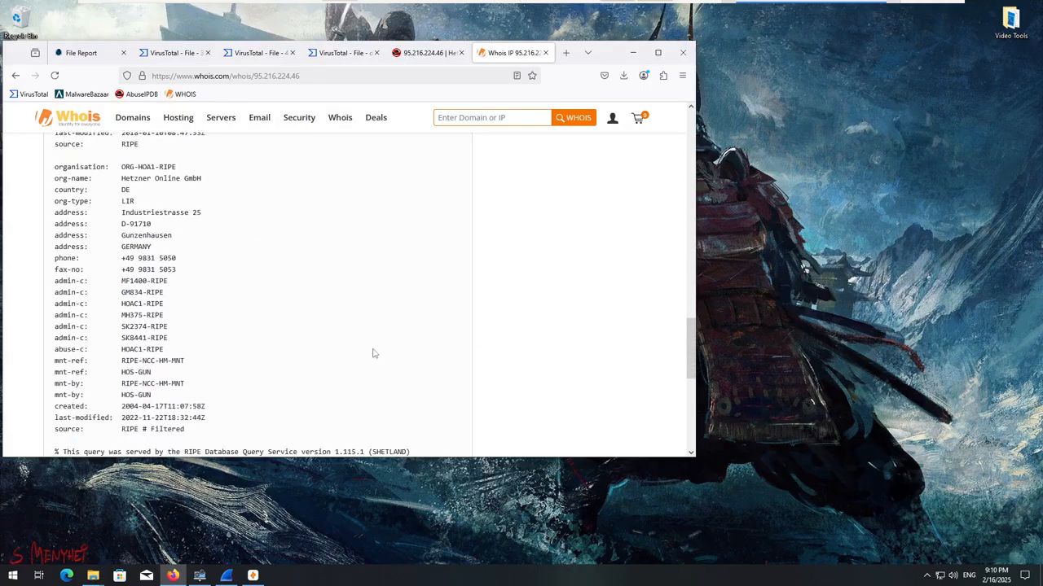
pyautogui.scroll(-7, 373, 352)
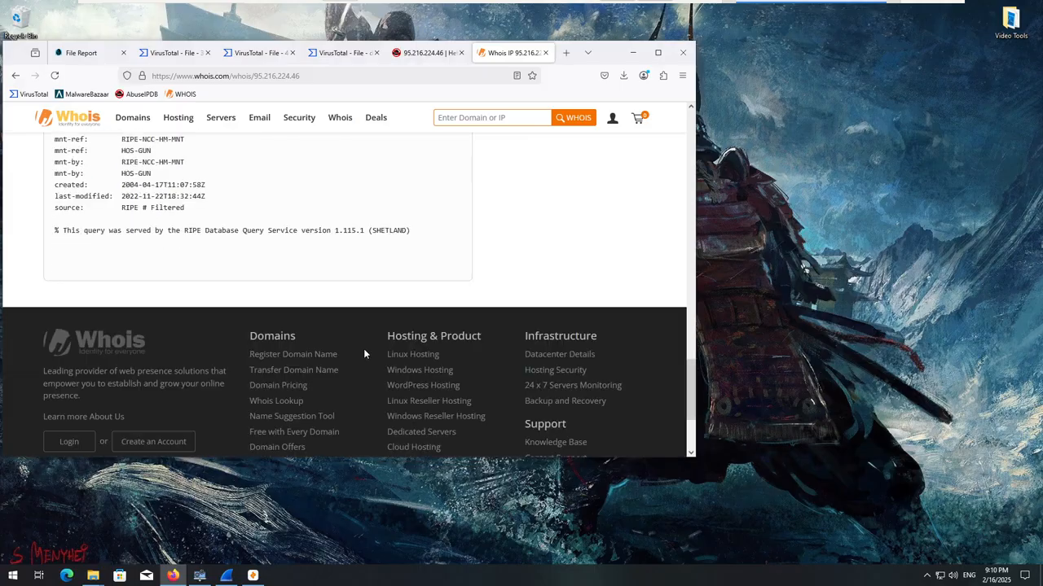
pyautogui.scroll(14, 355, 349)
pyautogui.scroll(4, 333, 217)
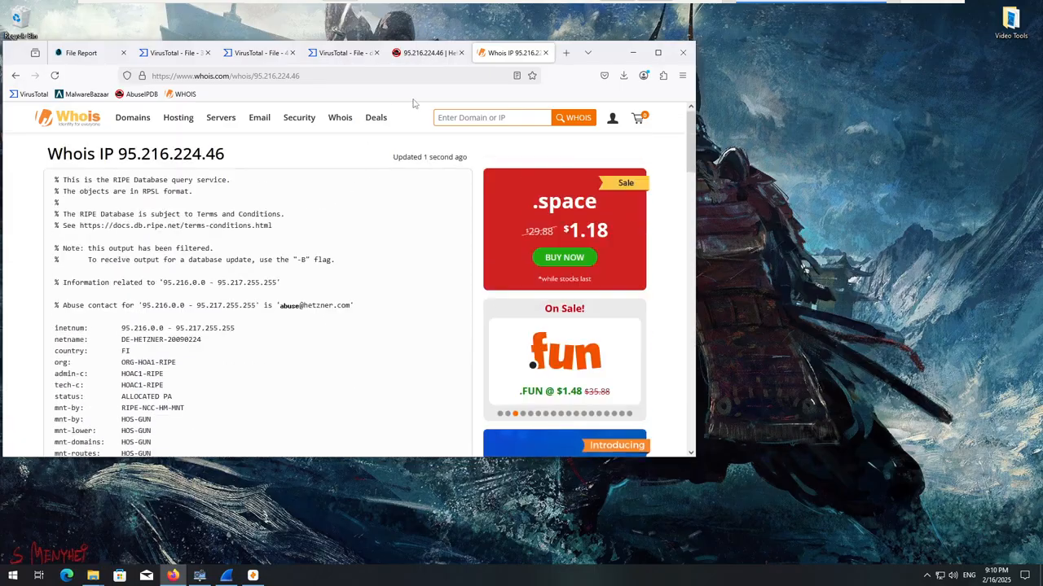
# Revisit the open lookup and VirusTotal pages, ending at the contacted URLs of the 36be5a49… sample.
pyautogui.click(423, 57)
pyautogui.click(318, 59)
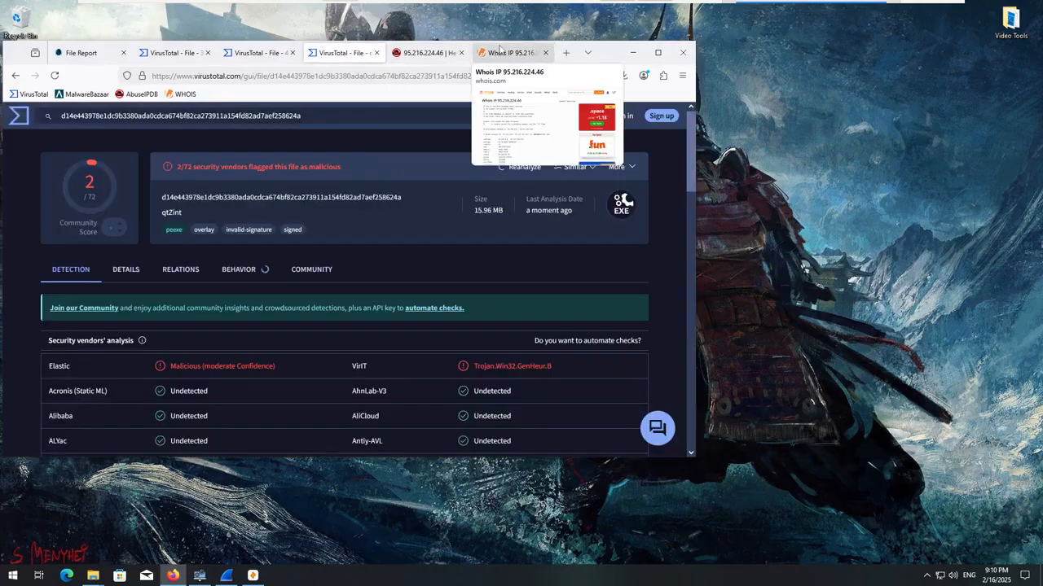
pyautogui.click(512, 53)
pyautogui.click(341, 53)
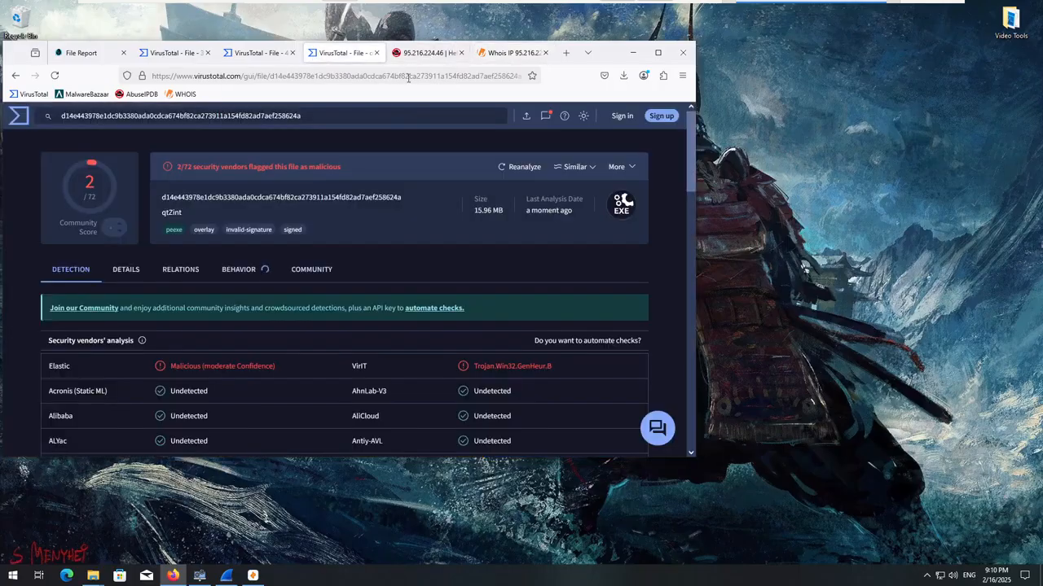
pyautogui.click(437, 55)
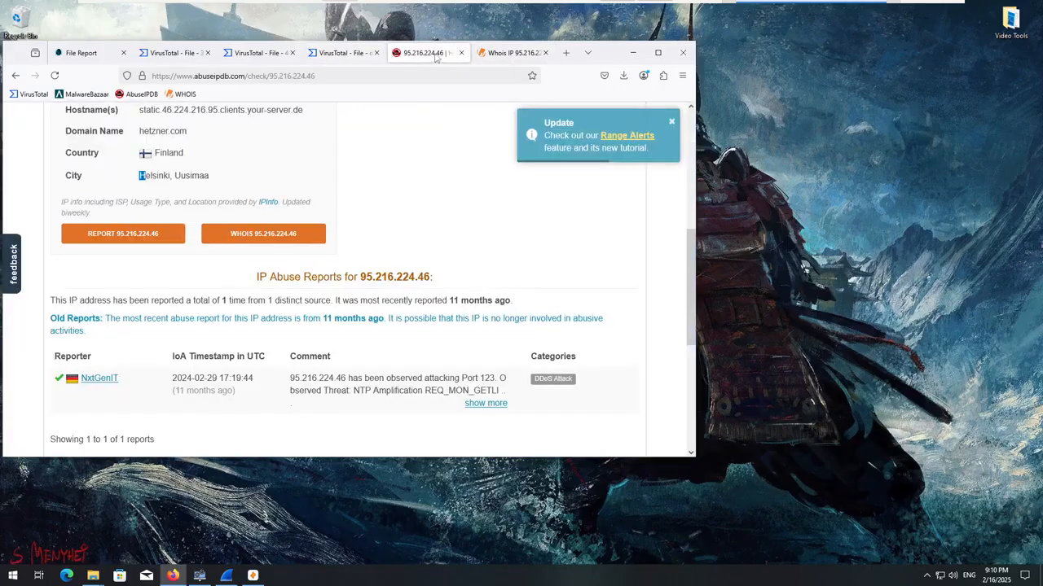
pyautogui.click(341, 53)
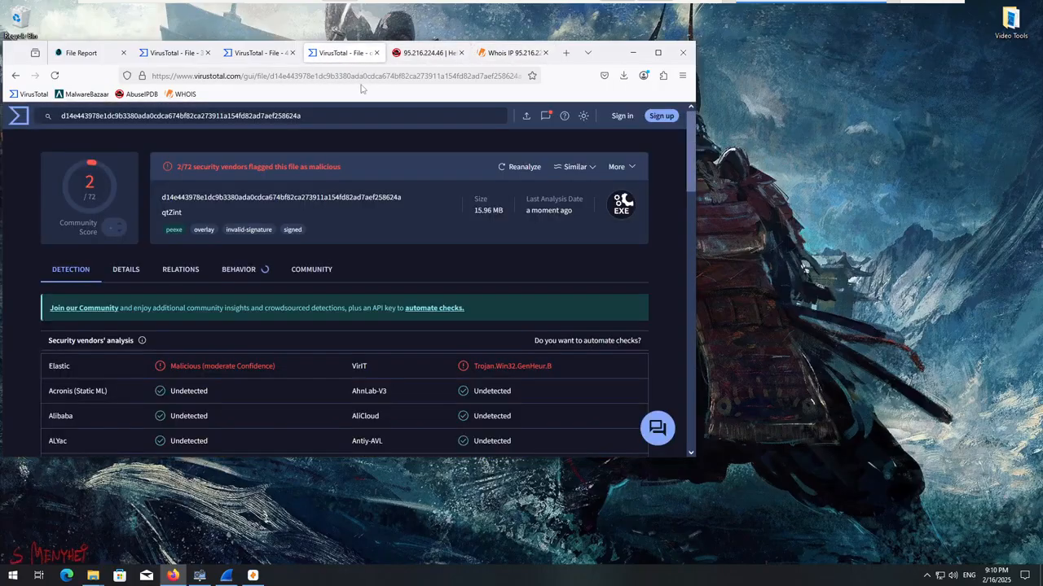
pyautogui.click(257, 55)
pyautogui.click(165, 54)
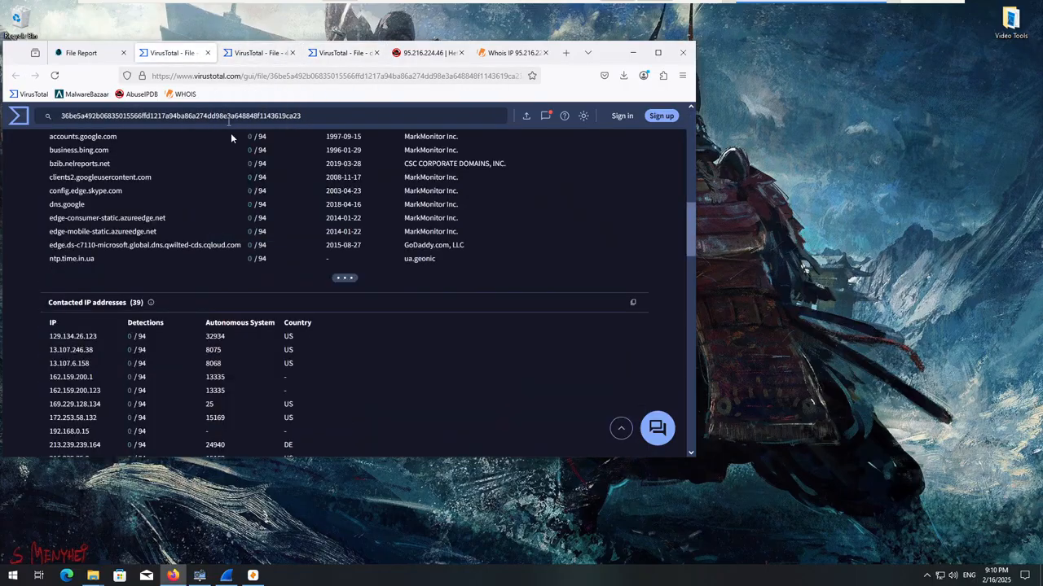
pyautogui.scroll(10, 226, 301)
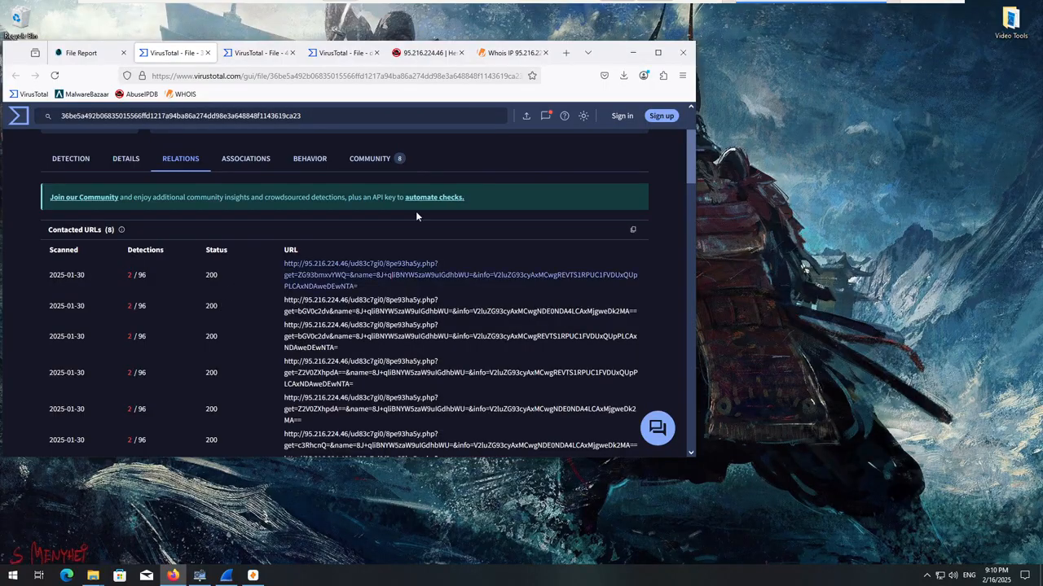
# Open a new tab, detach it into its own browser window and visit 95.216.224.46 there.
pyautogui.click(566, 52)
pyautogui.moveTo(530, 54); pyautogui.dragTo(861, 91)
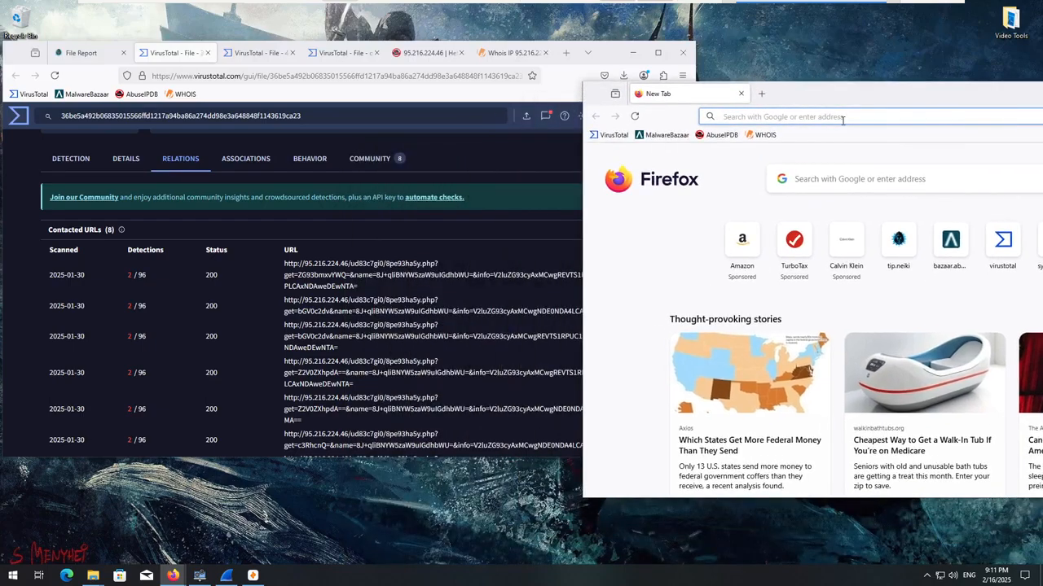
pyautogui.write('95.2165.')
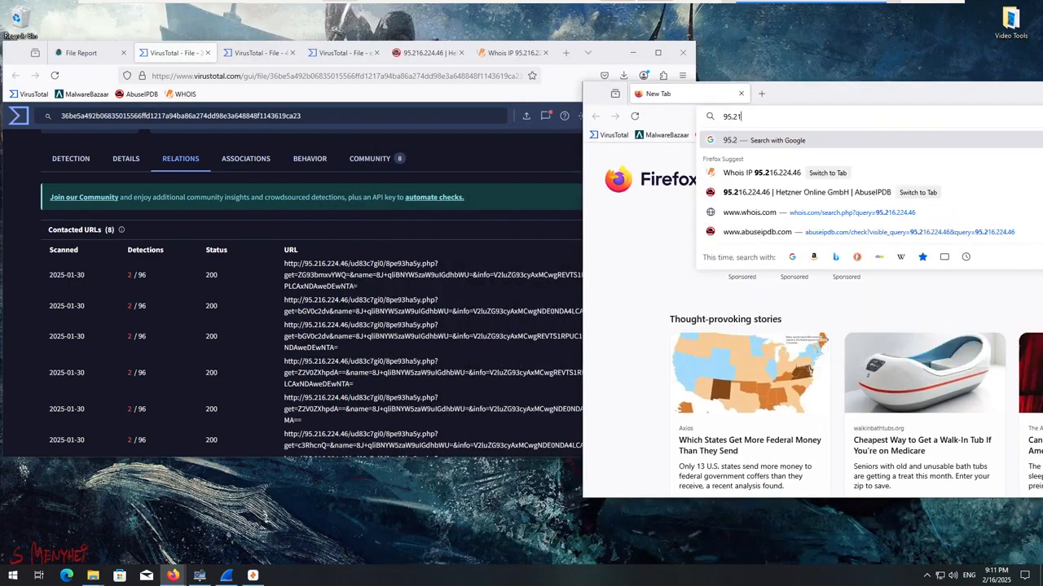
pyautogui.press('BackSpace')
pyautogui.press('BackSpace')
pyautogui.write('.224.46')
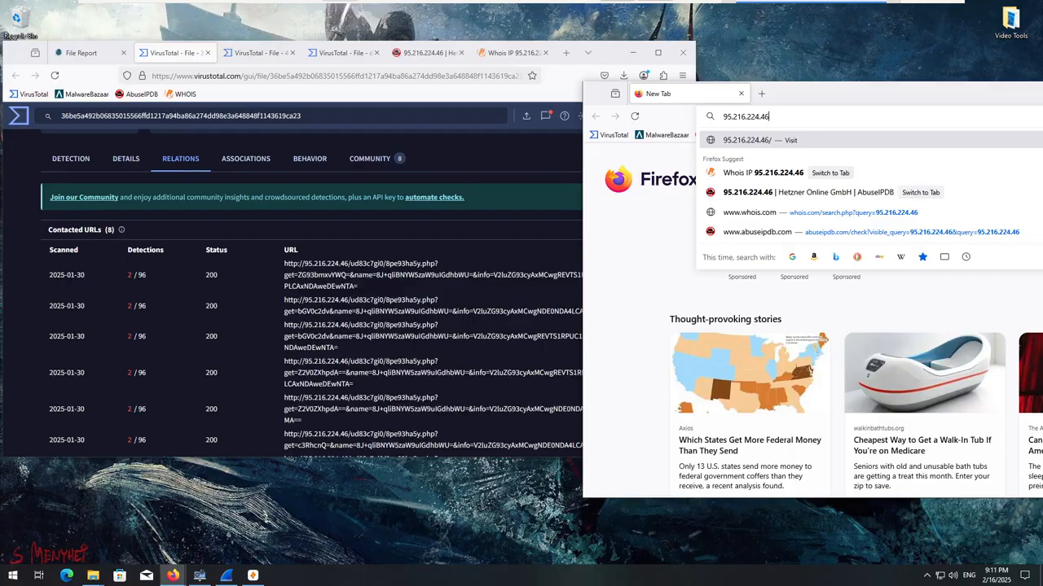
pyautogui.press('Return')
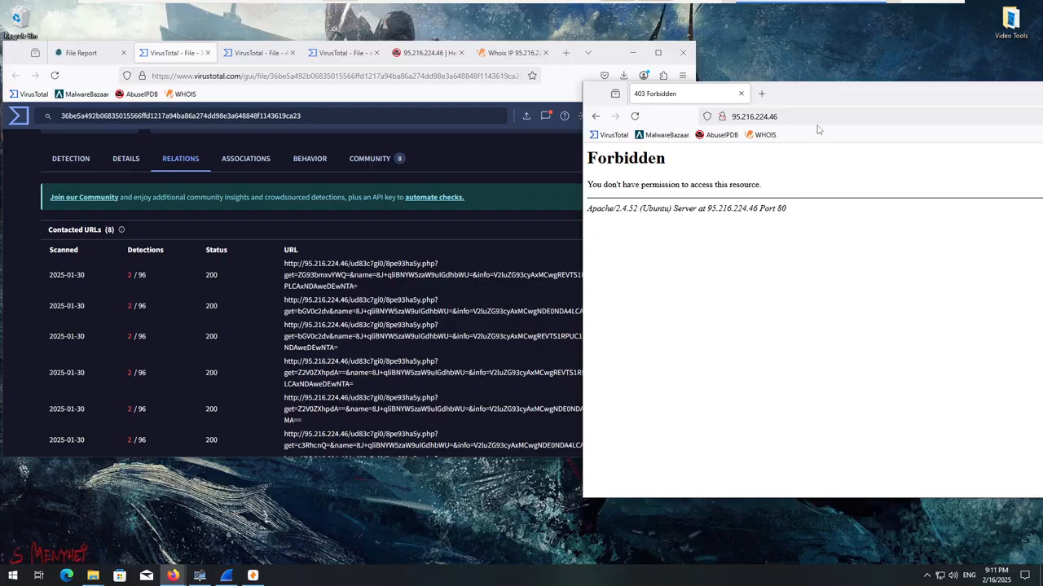
# Highlight the path ud83c7gi0/8pe93ha5y.php in the second contacted URL and visit 95.216.224.46/ud83c7gi0 in the detached window.
pyautogui.click(482, 265)
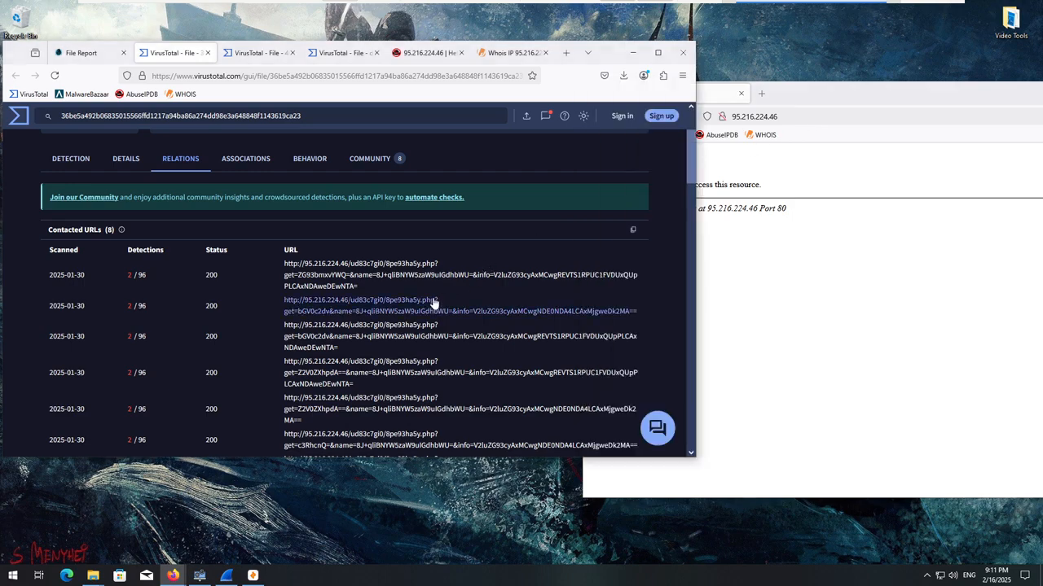
pyautogui.moveTo(423, 300); pyautogui.dragTo(349, 302)
pyautogui.click(824, 138)
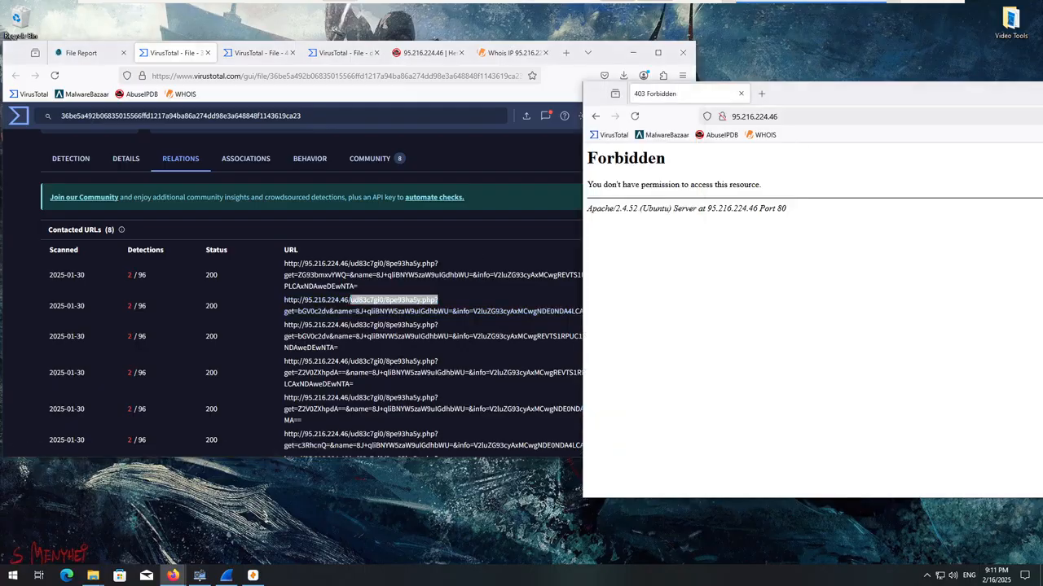
pyautogui.click(831, 120)
pyautogui.click(831, 119)
pyautogui.write('/ud')
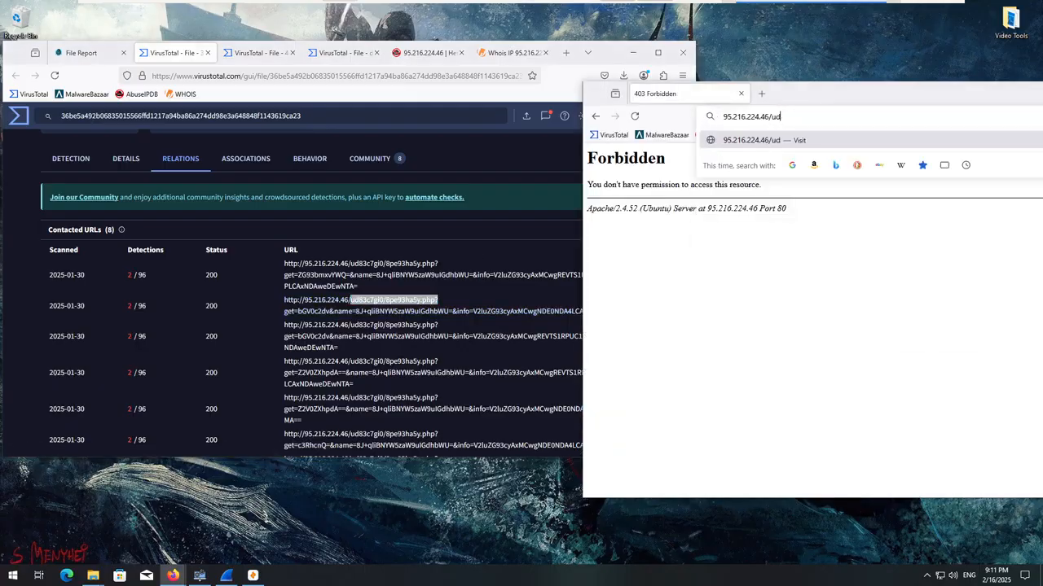
pyautogui.write('83c7gi0/')
pyautogui.press('Return')
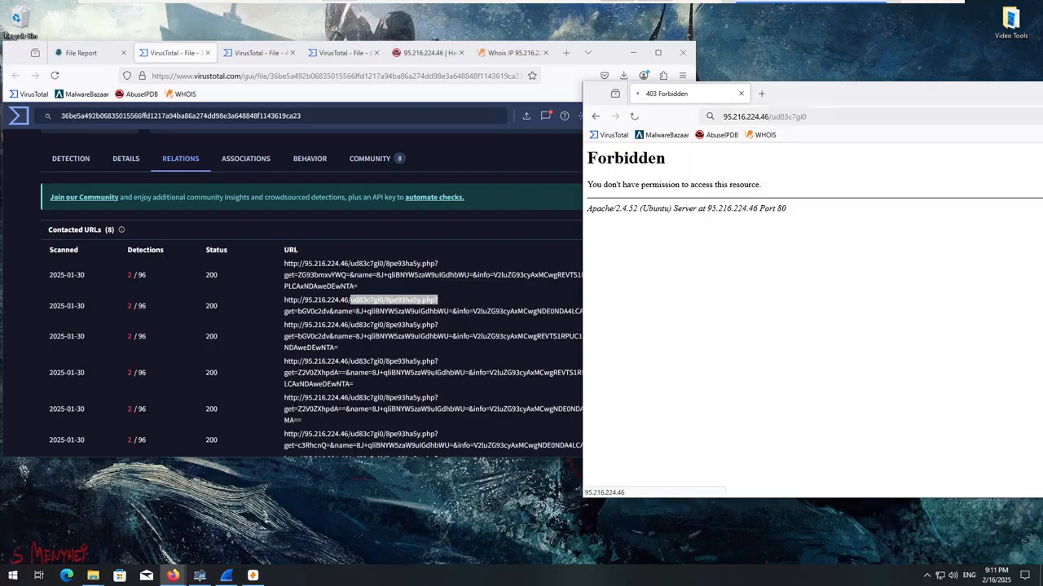
# Visit 95.216.224.46/ud83c7gi0/8pe93ha5y.php? in the detached browser window.
pyautogui.click(836, 118)
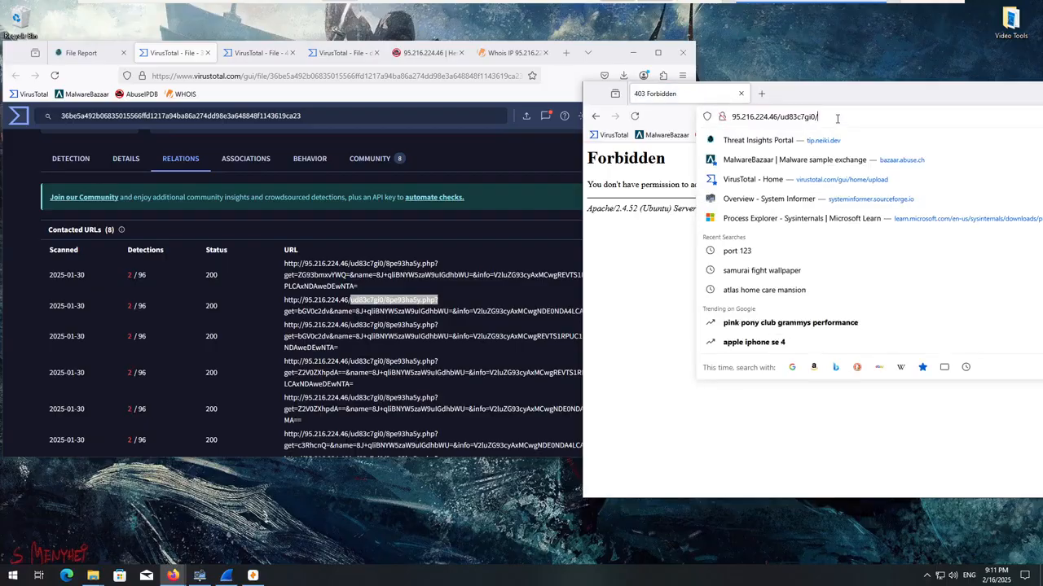
pyautogui.write('8')
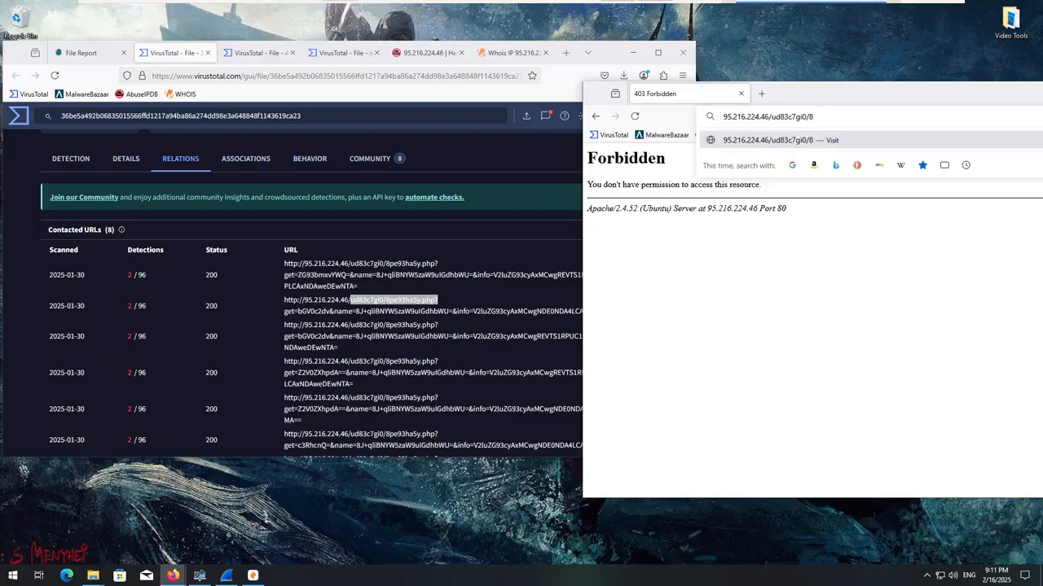
pyautogui.write('pe93ha5y.php?')
pyautogui.press('Return')
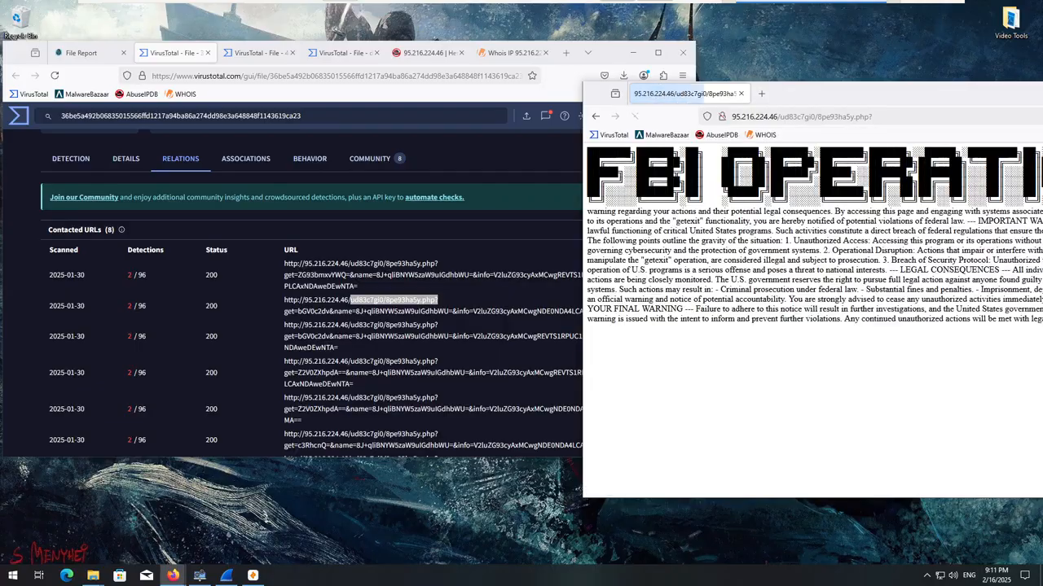
# Bring the detached window fully into view, enlarge it to read the FBI OPERATION page, and restore its size.
pyautogui.moveTo(902, 101); pyautogui.dragTo(641, 118)
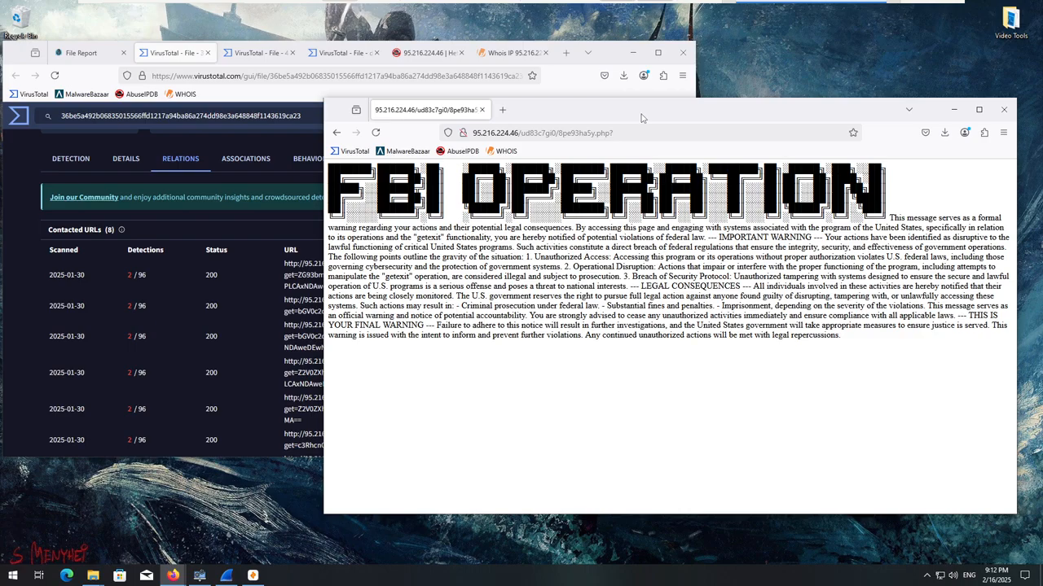
pyautogui.moveTo(641, 118); pyautogui.dragTo(773, 83)
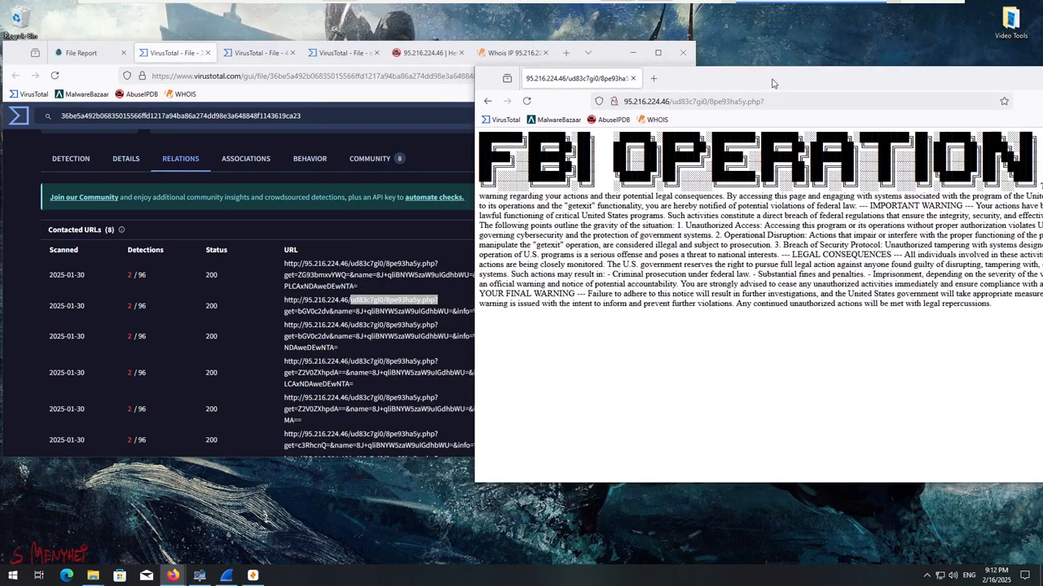
pyautogui.doubleClick(773, 83)
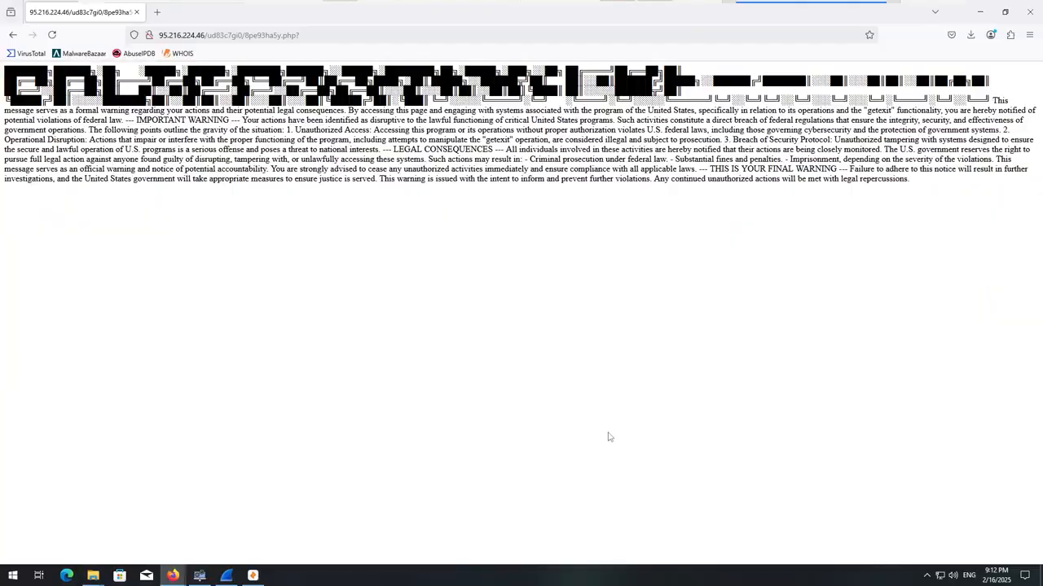
pyautogui.moveTo(408, 17); pyautogui.dragTo(590, 109)
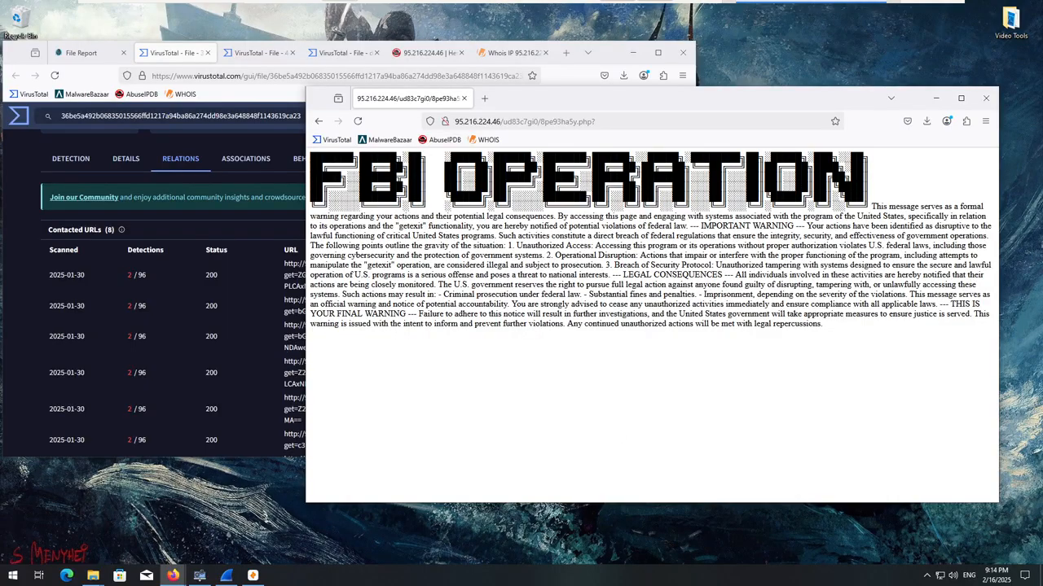
# Capture a screenshot of the browser window showing the FBI OPERATION page, using a selection around the whole window.
pyautogui.press('super+shift+s')
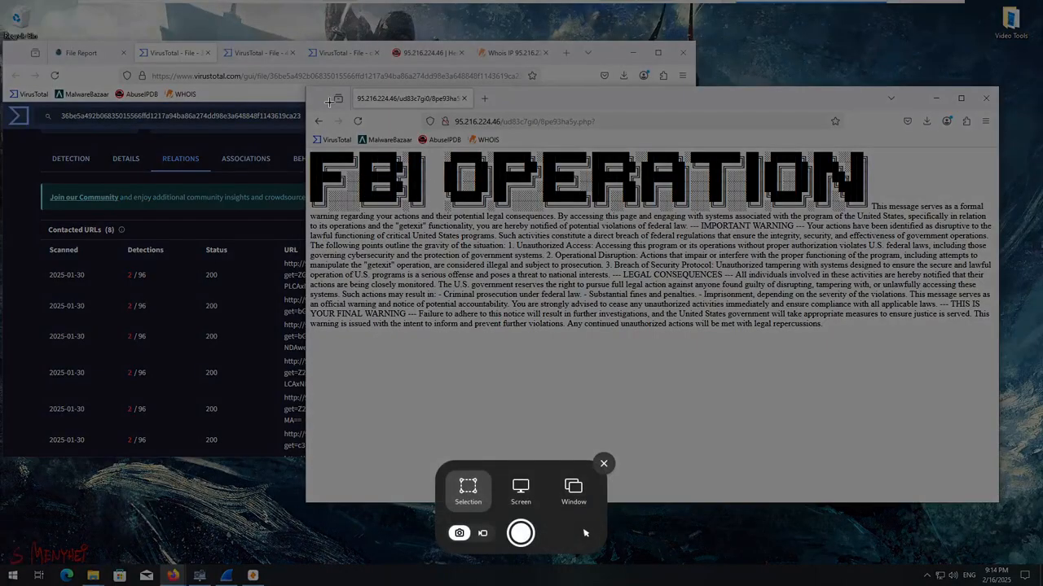
pyautogui.moveTo(306, 86); pyautogui.dragTo(999, 501)
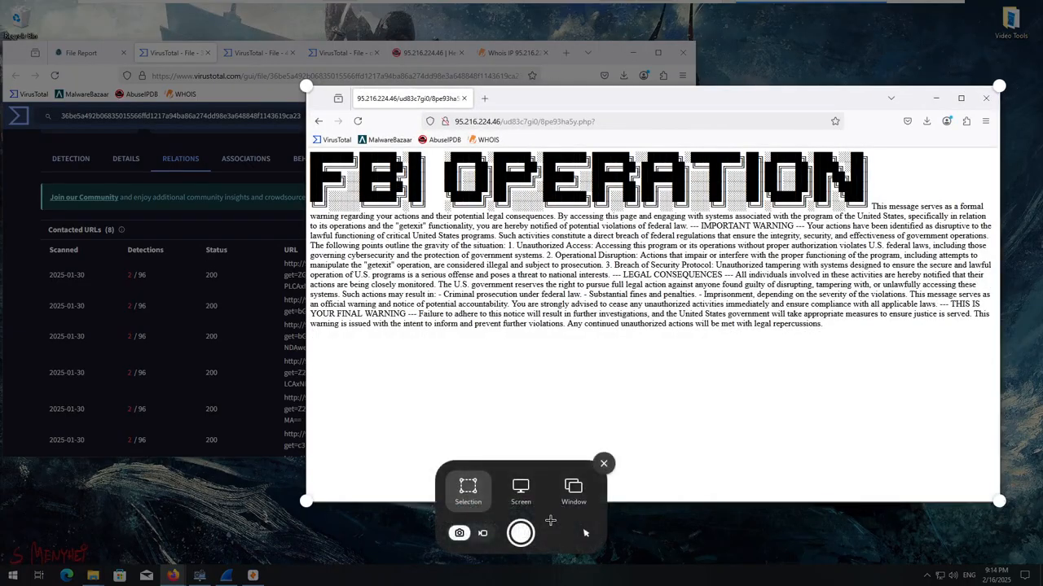
pyautogui.click(530, 532)
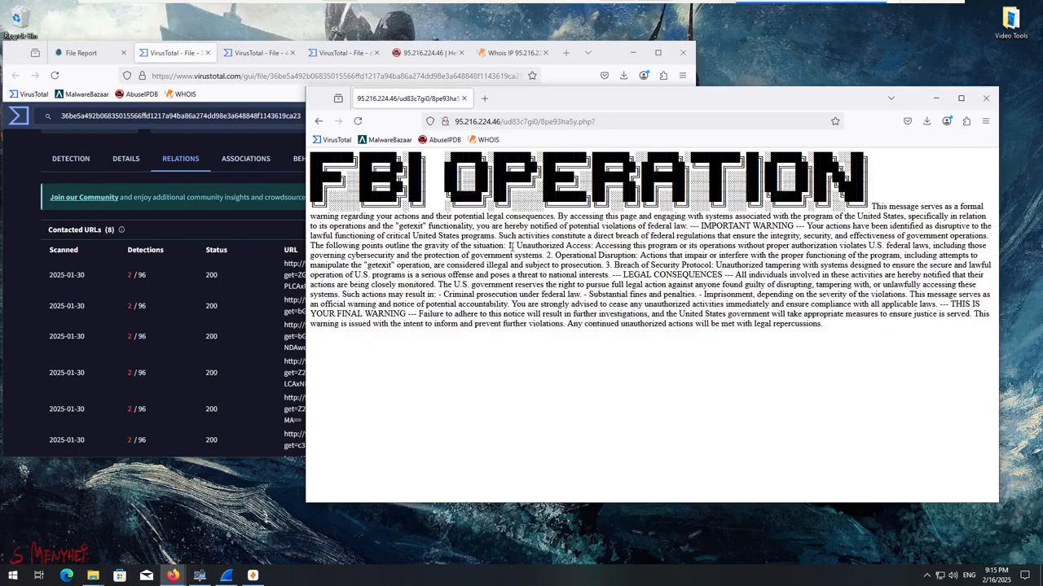
pyautogui.doubleClick(619, 99)
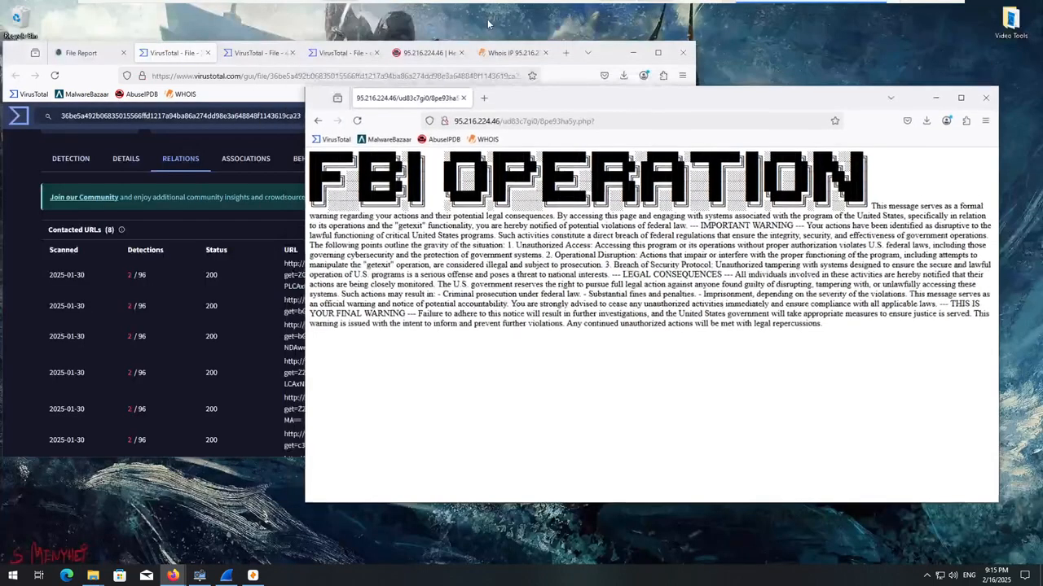
pyautogui.doubleClick(490, 23)
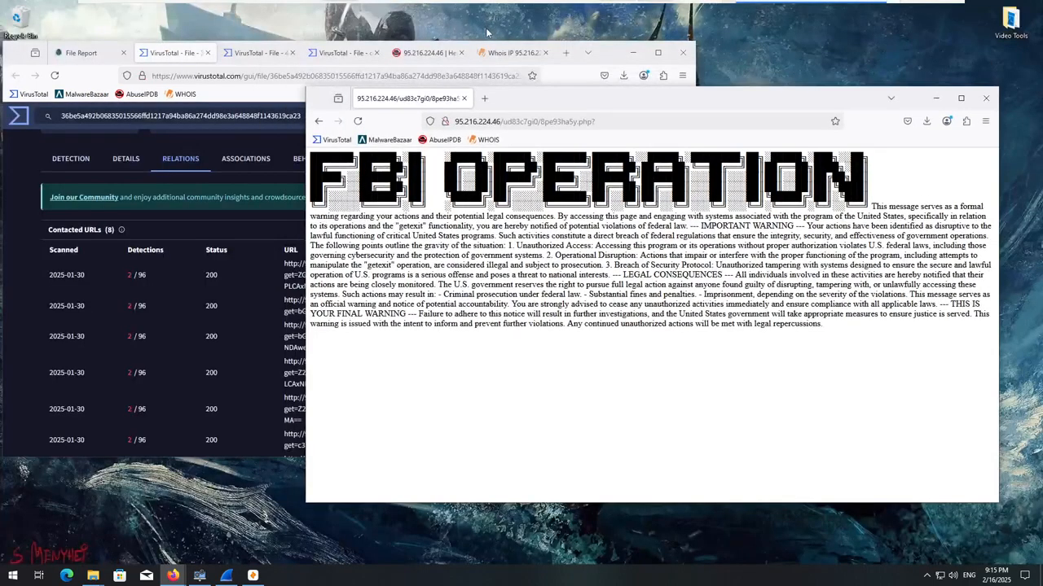
pyautogui.moveTo(589, 108); pyautogui.dragTo(490, 99)
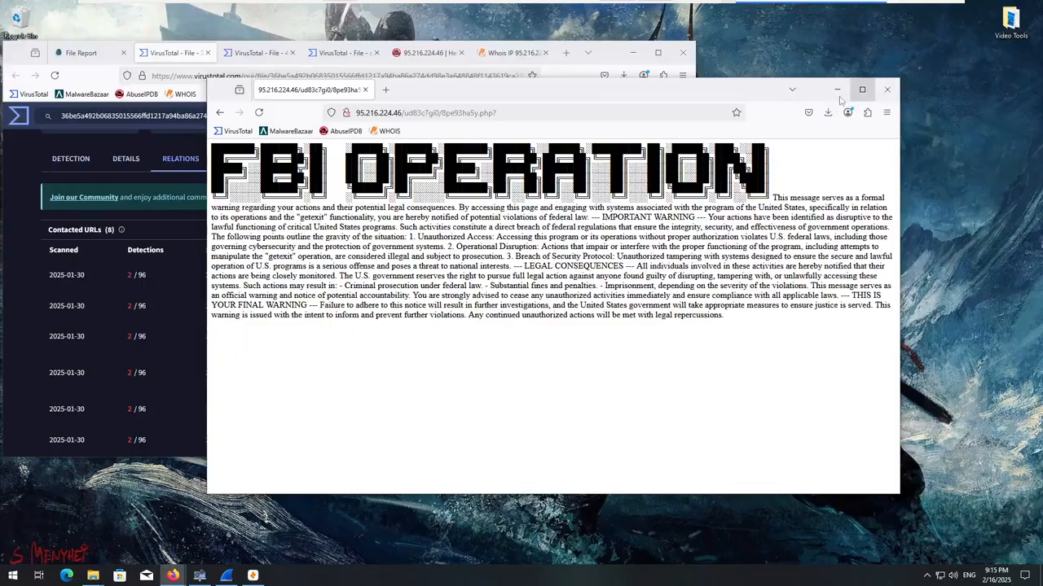
pyautogui.click(870, 94)
pyautogui.click(1000, 27)
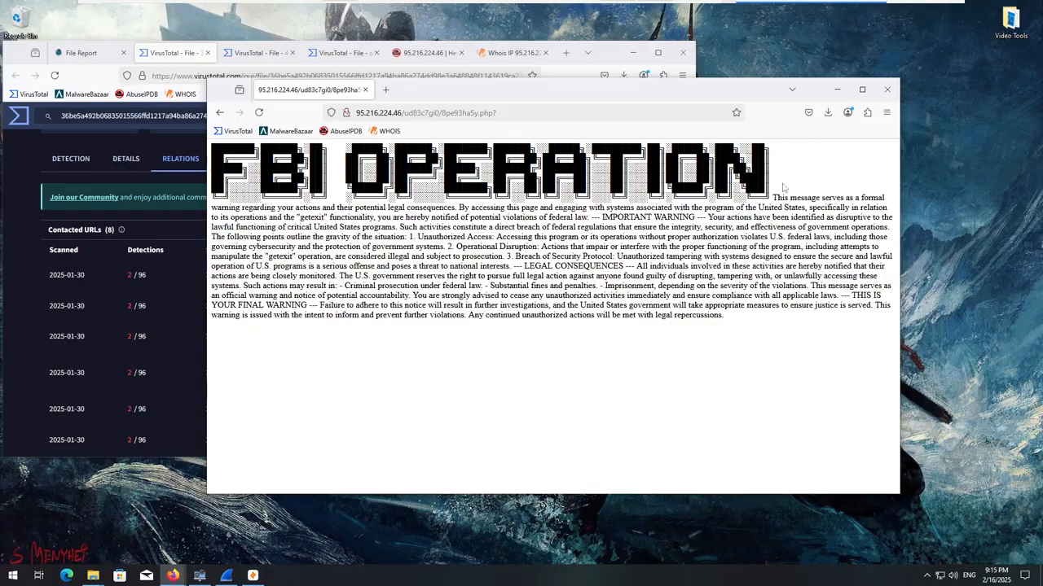
# Close the detached window with the FBI OPERATION page and the browser window holding the VirusTotal reports.
pyautogui.click(887, 90)
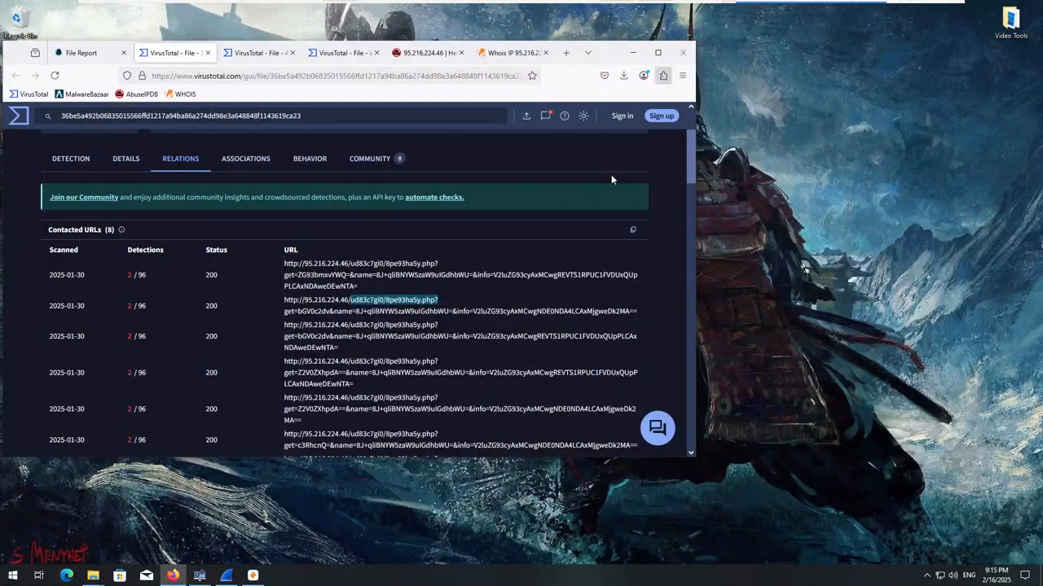
pyautogui.scroll(-3, 477, 327)
pyautogui.scroll(3, 477, 326)
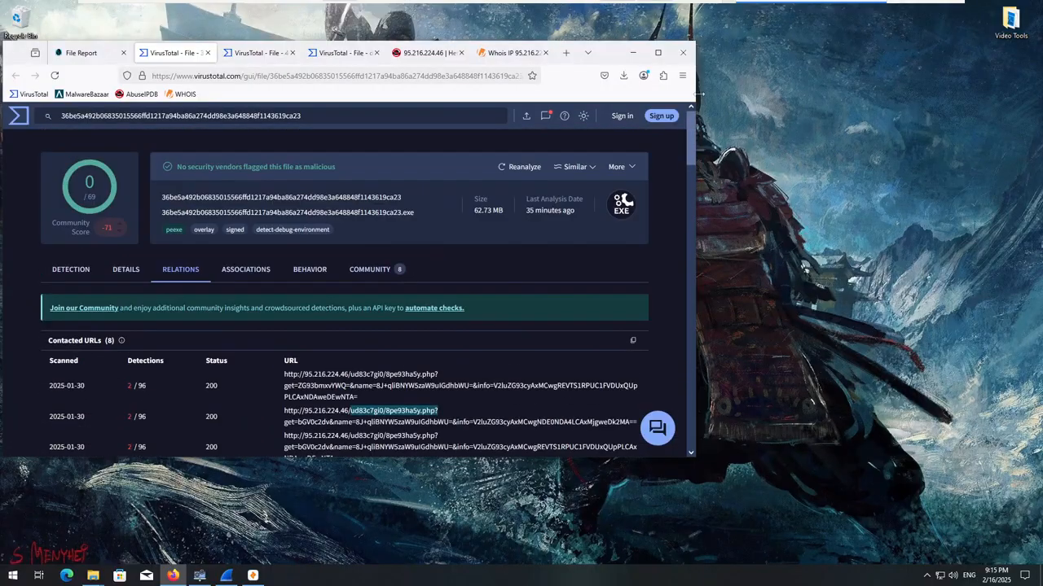
pyautogui.click(684, 53)
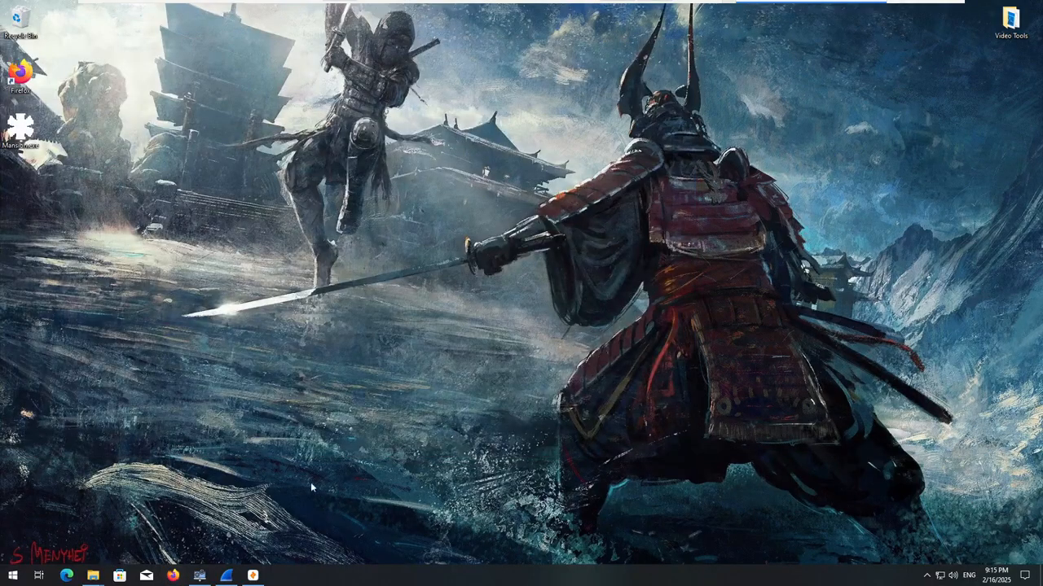
# Close System Informer, Wireshark and Zui, stopping the packet capture without saving it.
pyautogui.click(200, 576)
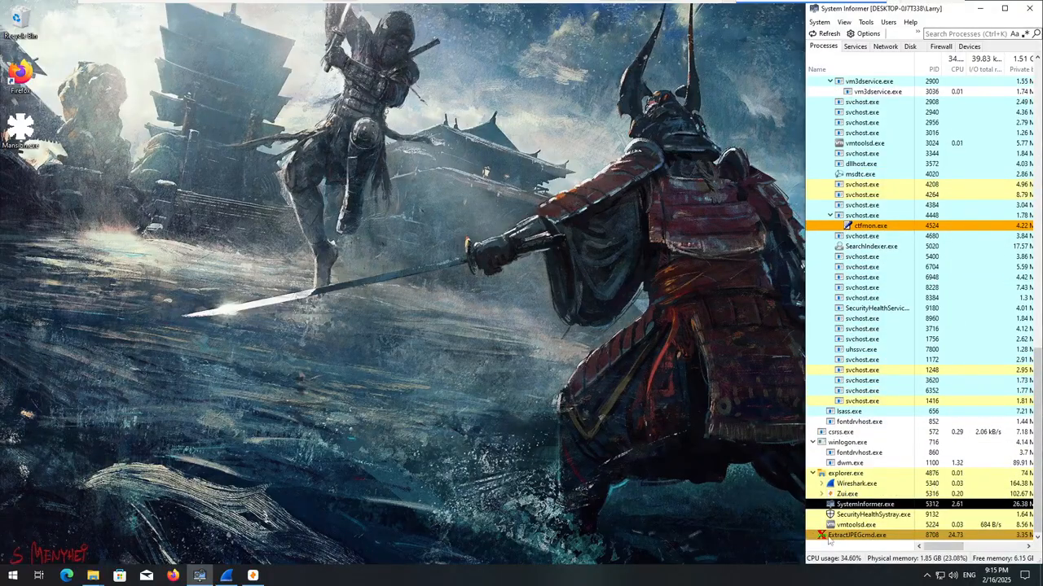
pyautogui.click(1029, 8)
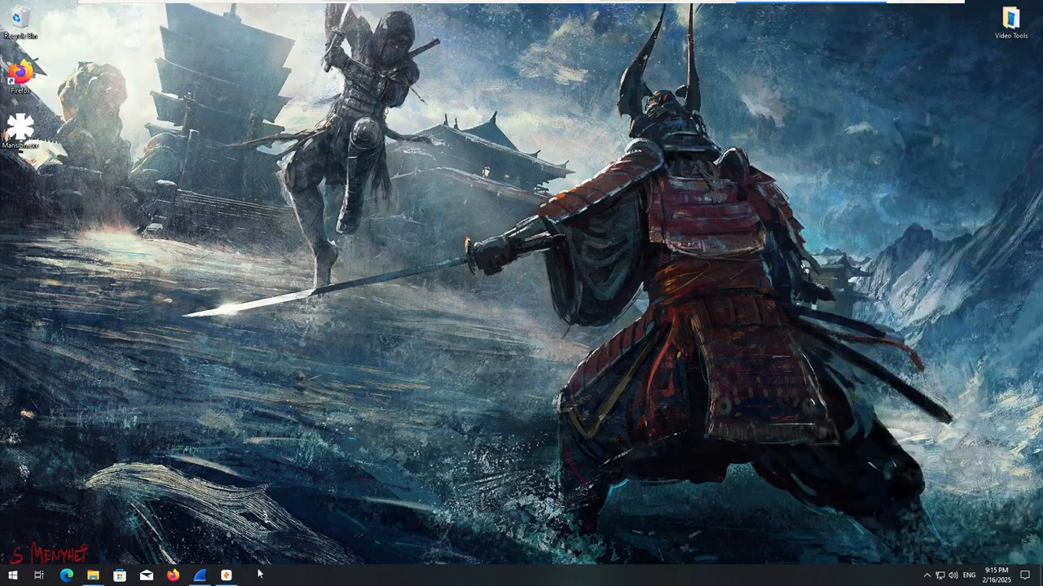
pyautogui.click(199, 576)
pyautogui.click(1029, 6)
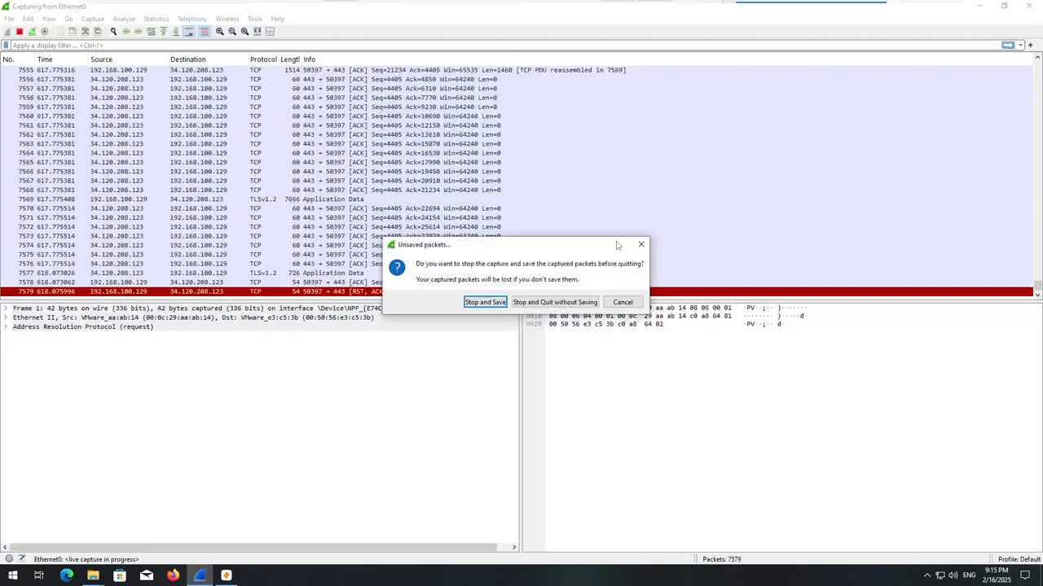
pyautogui.click(554, 303)
pyautogui.click(200, 576)
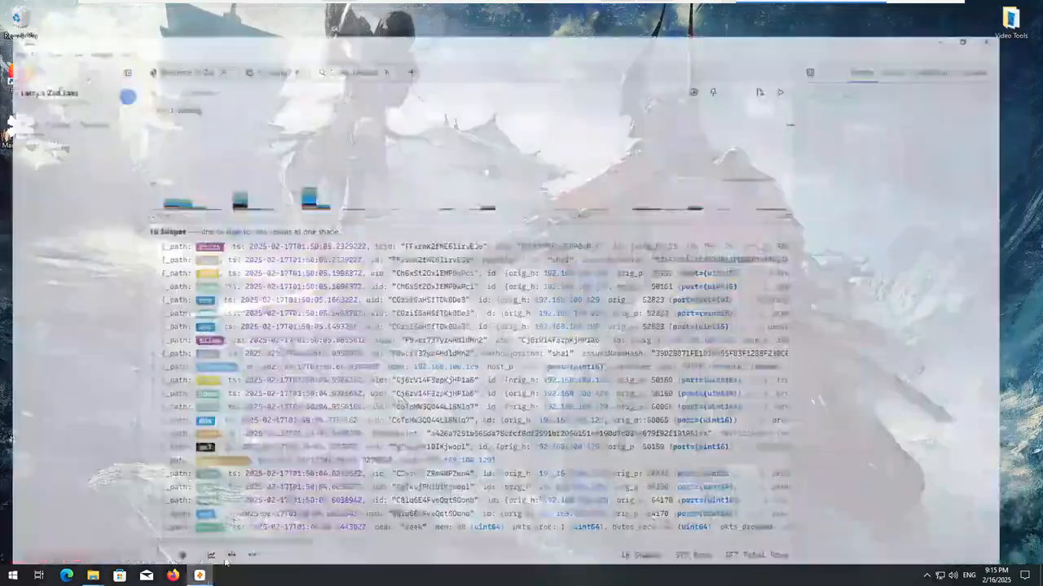
pyautogui.click(1029, 6)
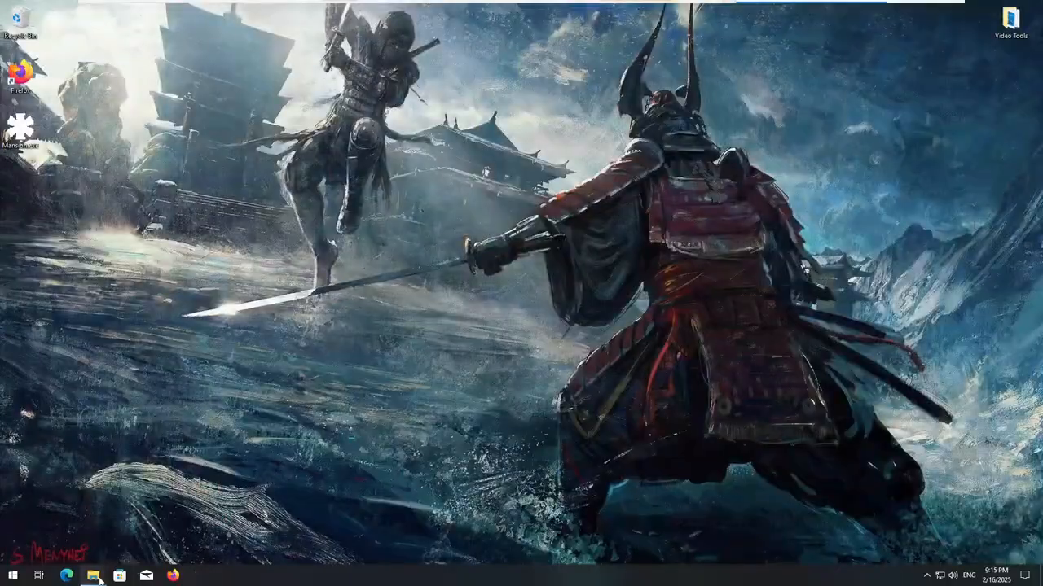
# Close the remaining File Explorer windows and restart Windows.
pyautogui.moveTo(93, 576)
pyautogui.click(100, 492)
pyautogui.click(142, 493)
pyautogui.rightClick(13, 576)
pyautogui.moveTo(65, 554)
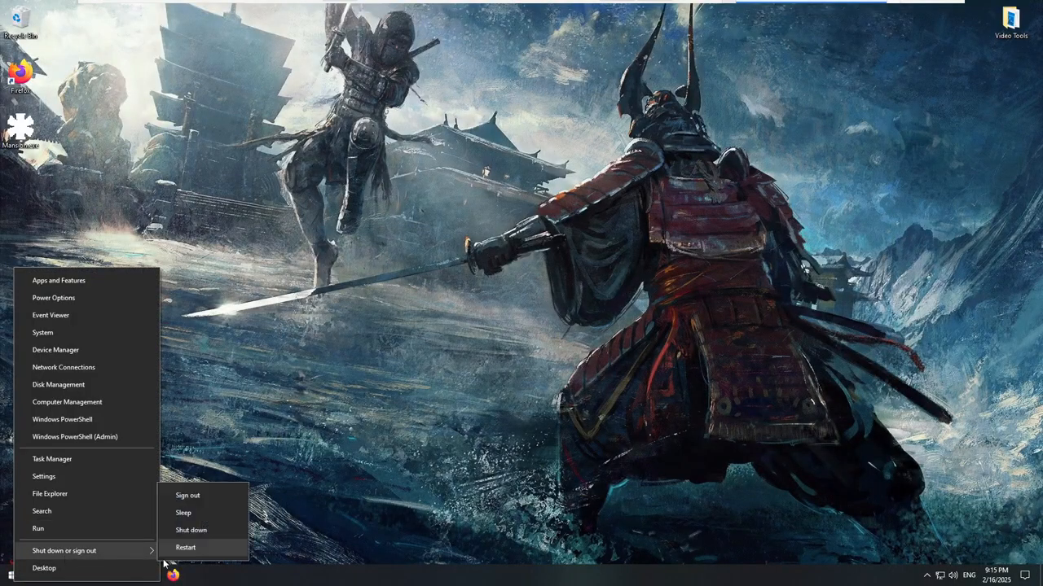
pyautogui.click(173, 549)
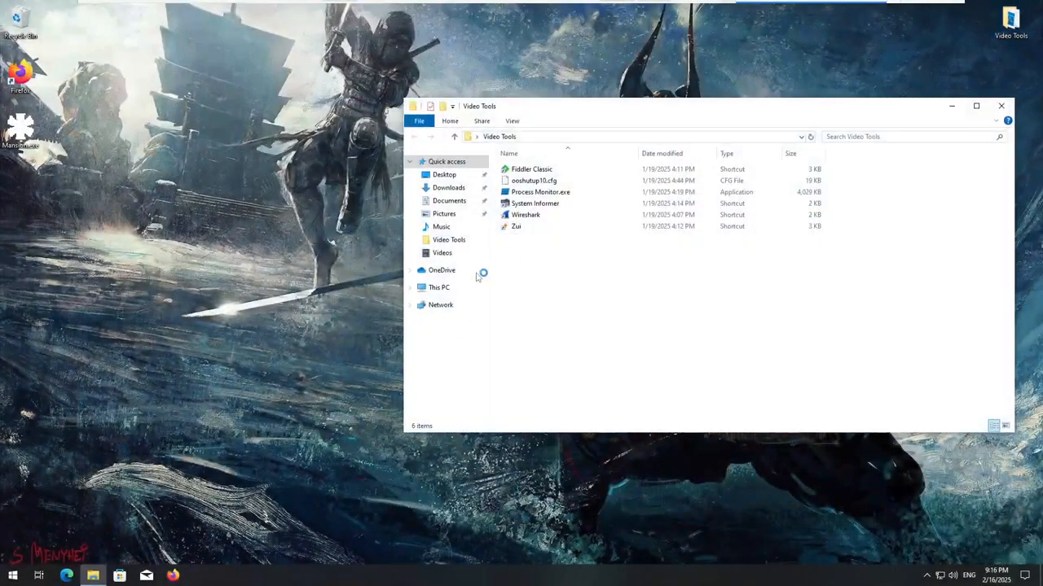
# Launch System Informer from the Video Tools folder and snap its window to the right half of the desktop.
pyautogui.click(526, 205)
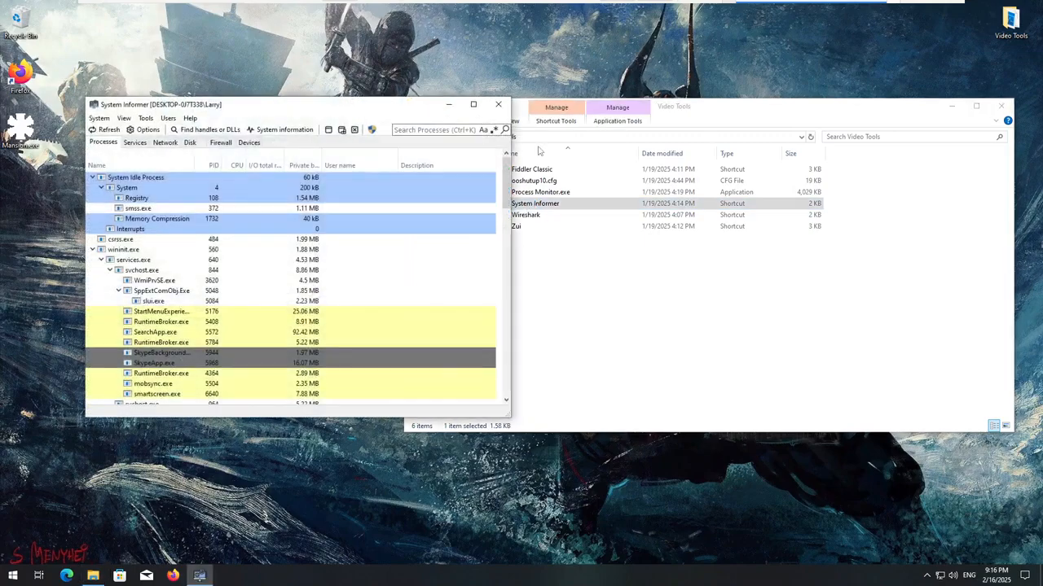
pyautogui.moveTo(373, 104); pyautogui.dragTo(1042, 118)
pyautogui.scroll(-10, 617, 363)
pyautogui.scroll(-10, 619, 383)
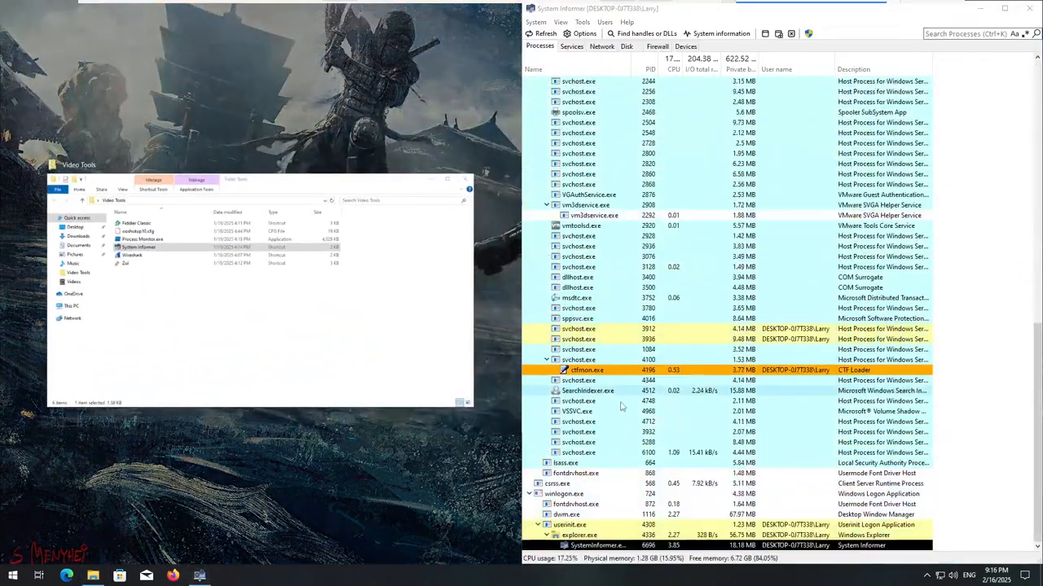
pyautogui.click(1002, 456)
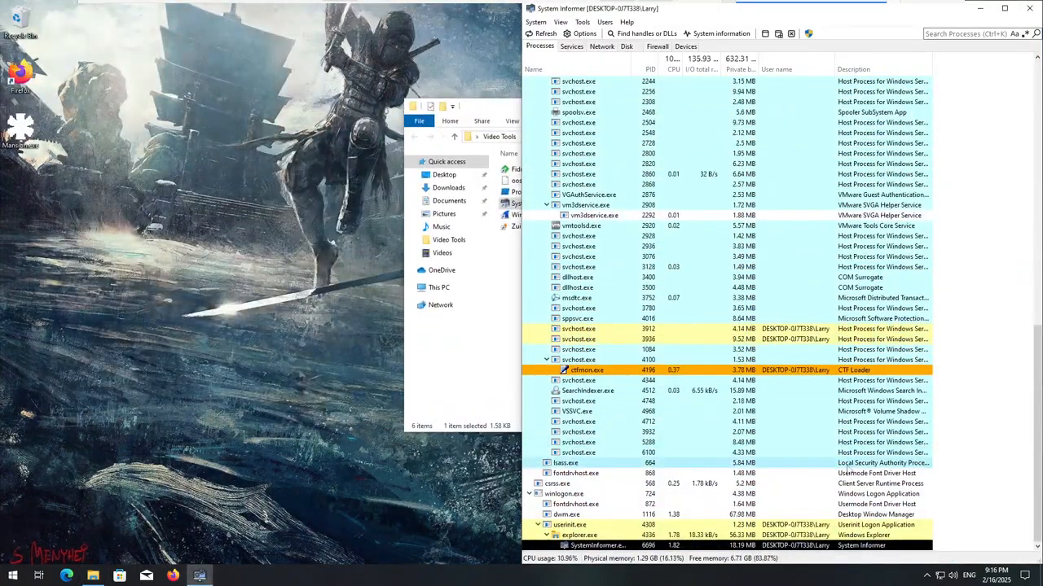
# Examine the full process tree in System Informer for suspicious processes that started after the reboot.
pyautogui.scroll(20, 896, 444)
pyautogui.scroll(2, 827, 449)
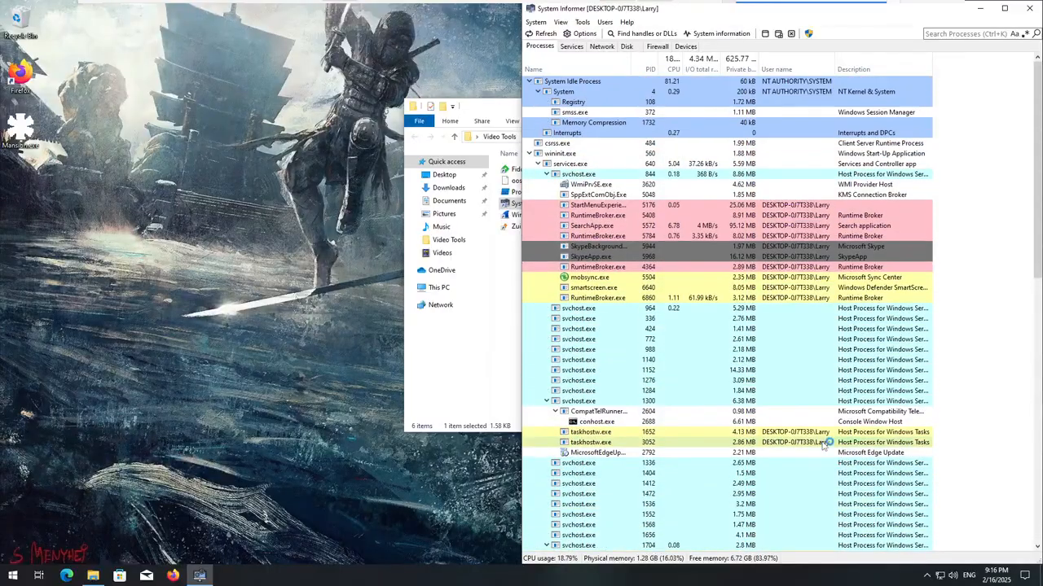
pyautogui.scroll(-20, 818, 442)
pyautogui.scroll(-3, 814, 446)
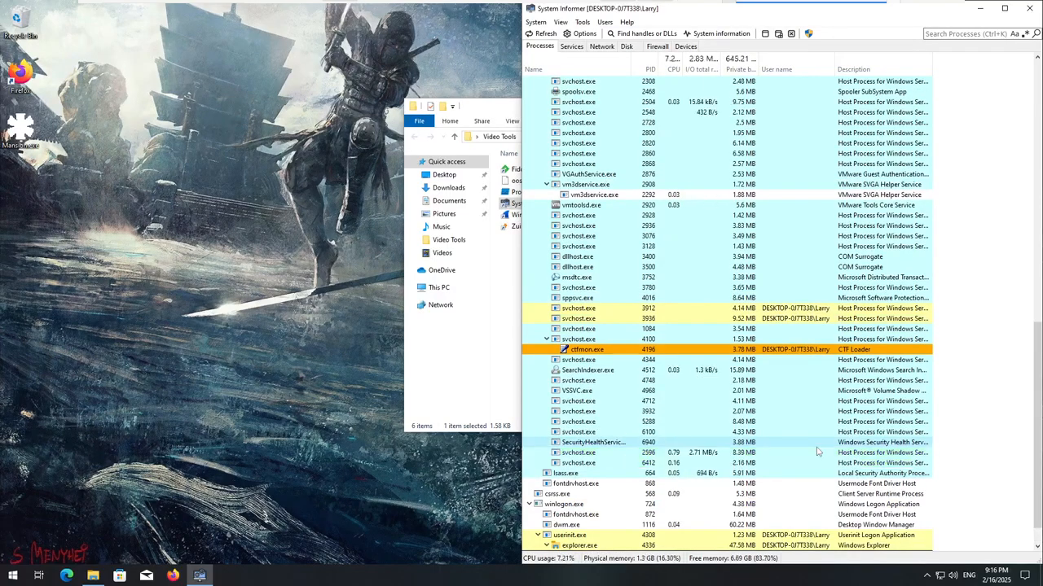
pyautogui.scroll(-1, 802, 451)
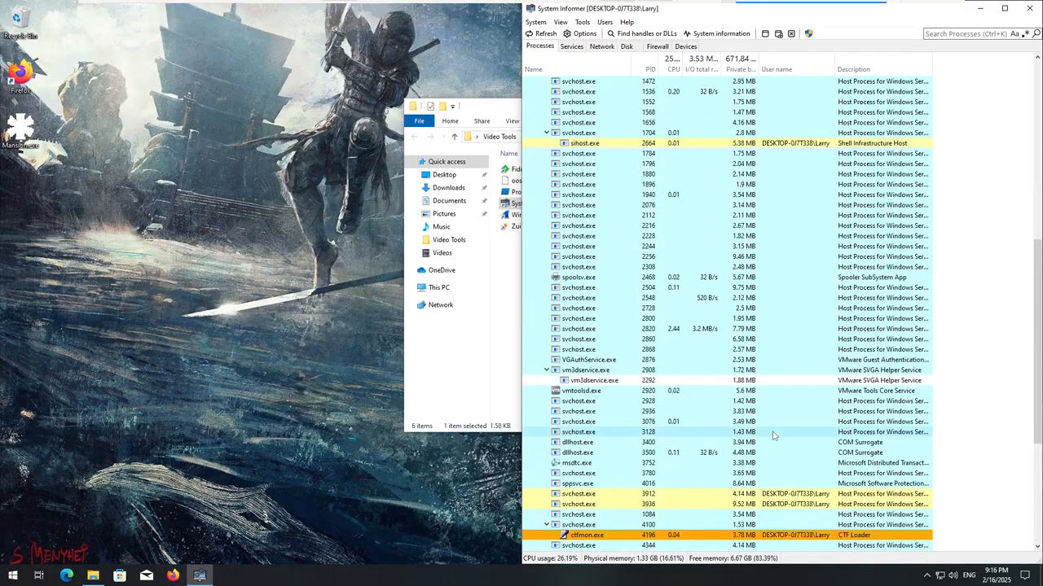
pyautogui.scroll(10, 777, 447)
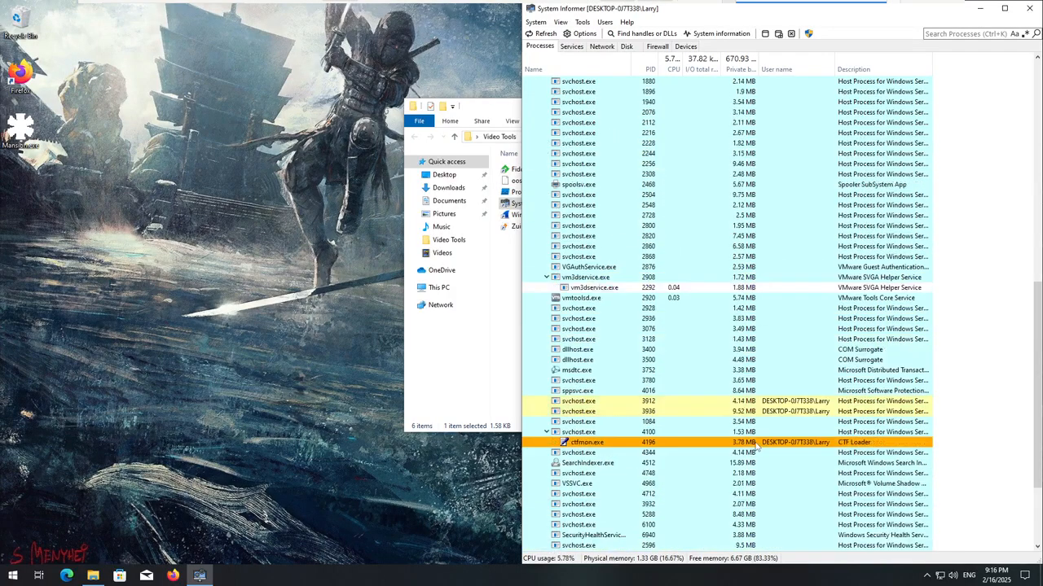
pyautogui.scroll(10, 756, 446)
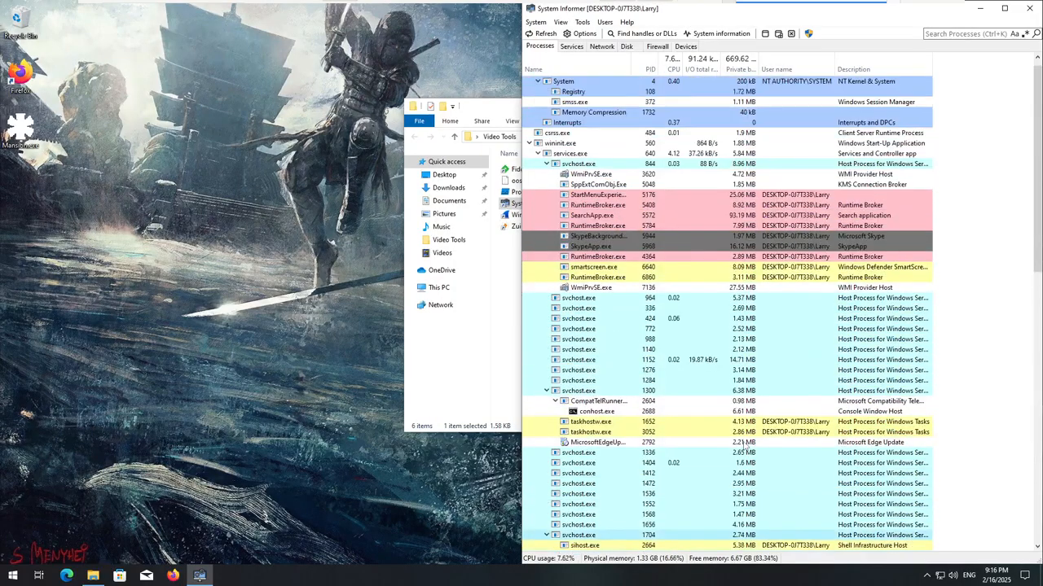
pyautogui.scroll(-20, 762, 446)
pyautogui.scroll(-3, 766, 447)
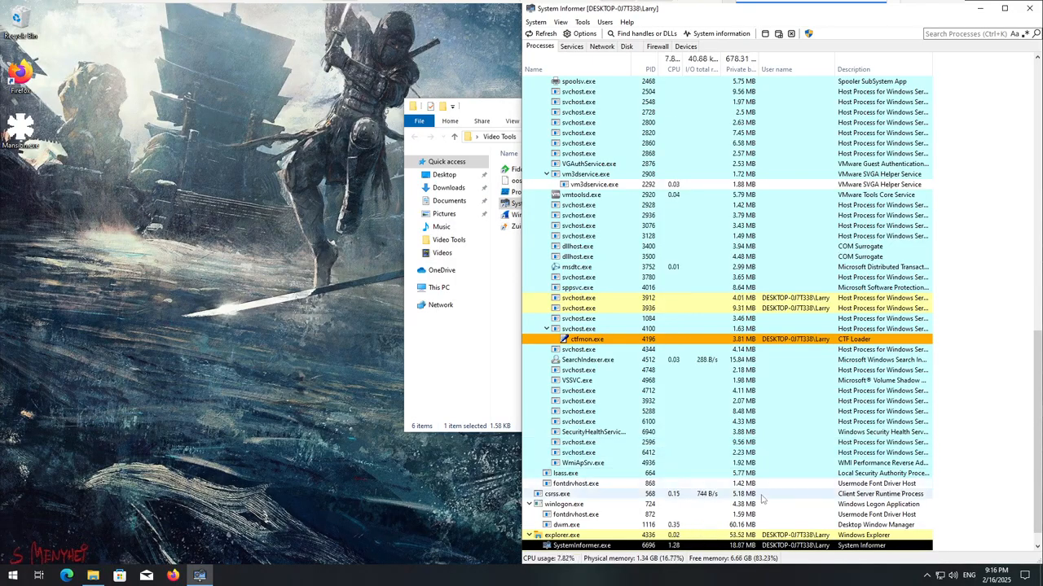
pyautogui.scroll(-1, 746, 497)
pyautogui.scroll(4, 745, 498)
pyautogui.scroll(-4, 745, 498)
pyautogui.scroll(15, 742, 497)
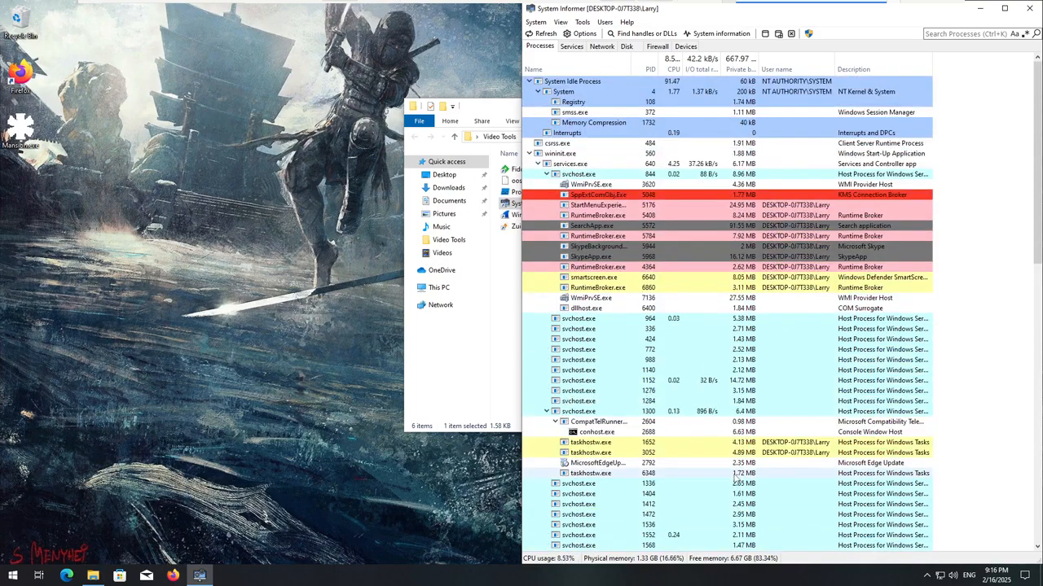
pyautogui.scroll(-12, 737, 479)
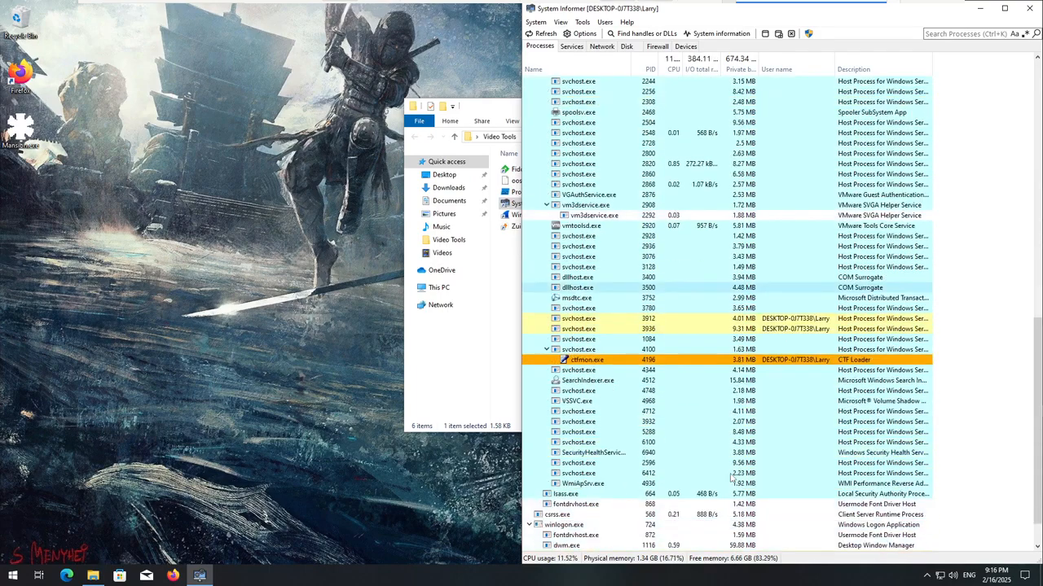
# Launch Firefox without making it the default browser and minimize its window to keep it running in the background.
pyautogui.click(173, 576)
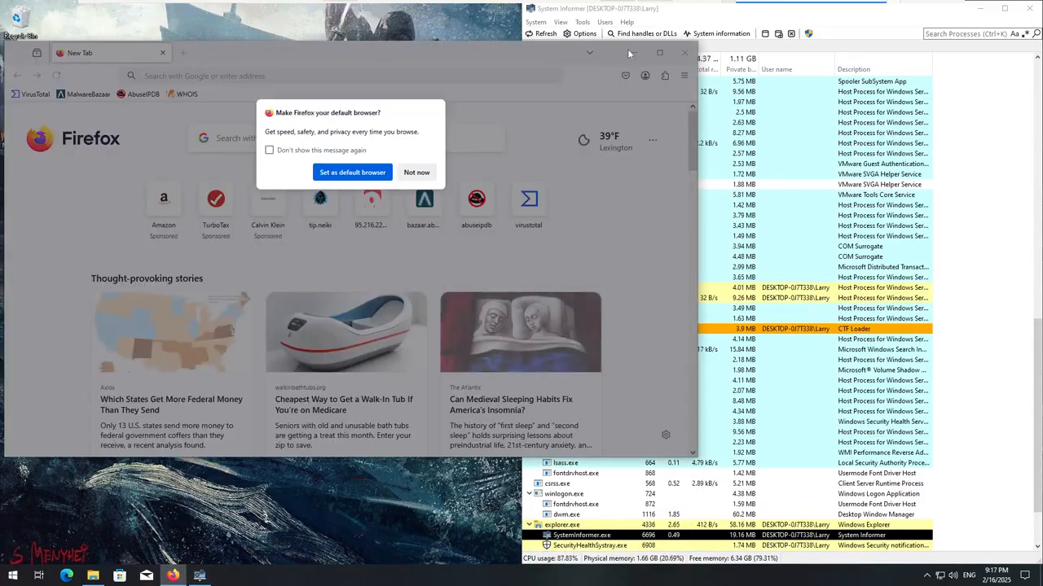
pyautogui.click(416, 173)
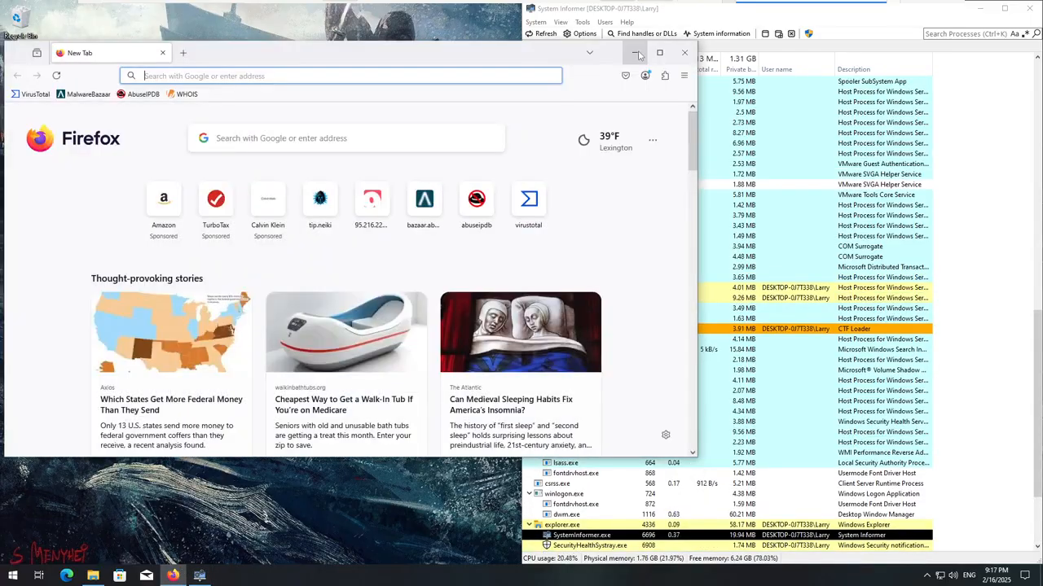
pyautogui.click(635, 52)
# Re-examine the whole System Informer process tree for suspicious processes while Firefox is running.
pyautogui.scroll(3, 540, 503)
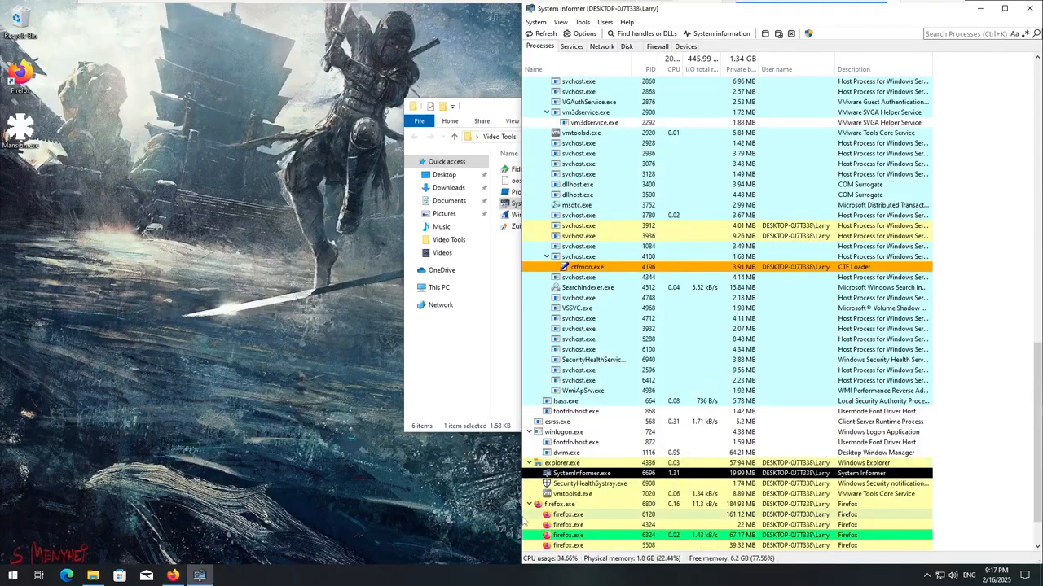
pyautogui.scroll(1, 538, 508)
pyautogui.scroll(-1, 779, 463)
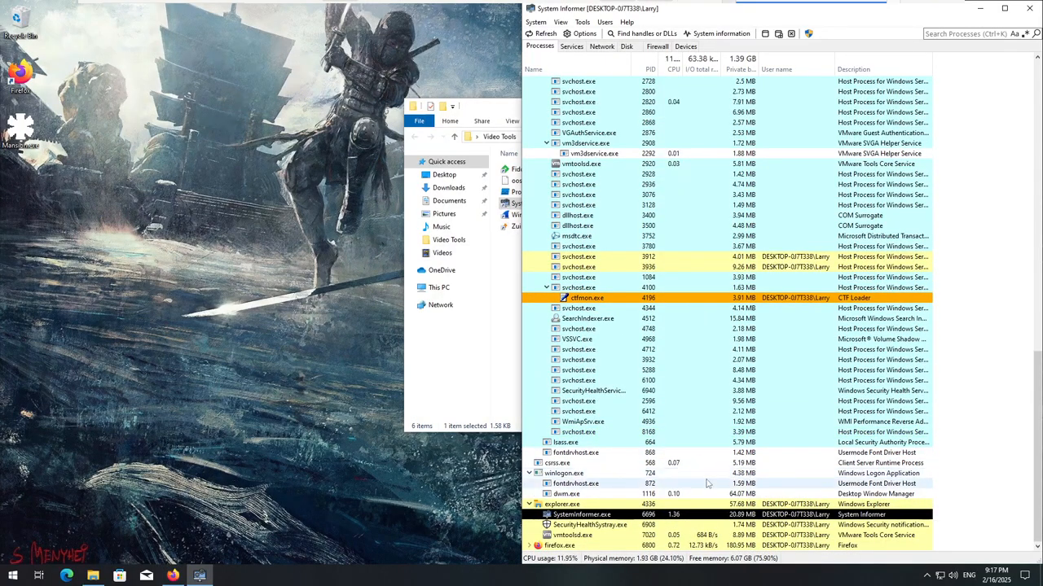
pyautogui.scroll(7, 707, 483)
pyautogui.scroll(15, 707, 483)
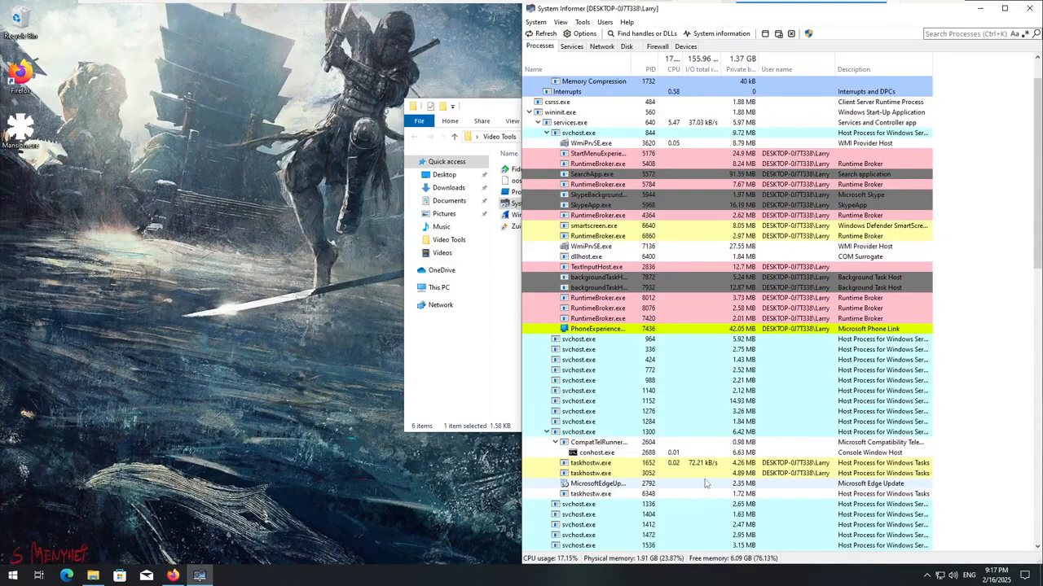
pyautogui.scroll(-8, 696, 480)
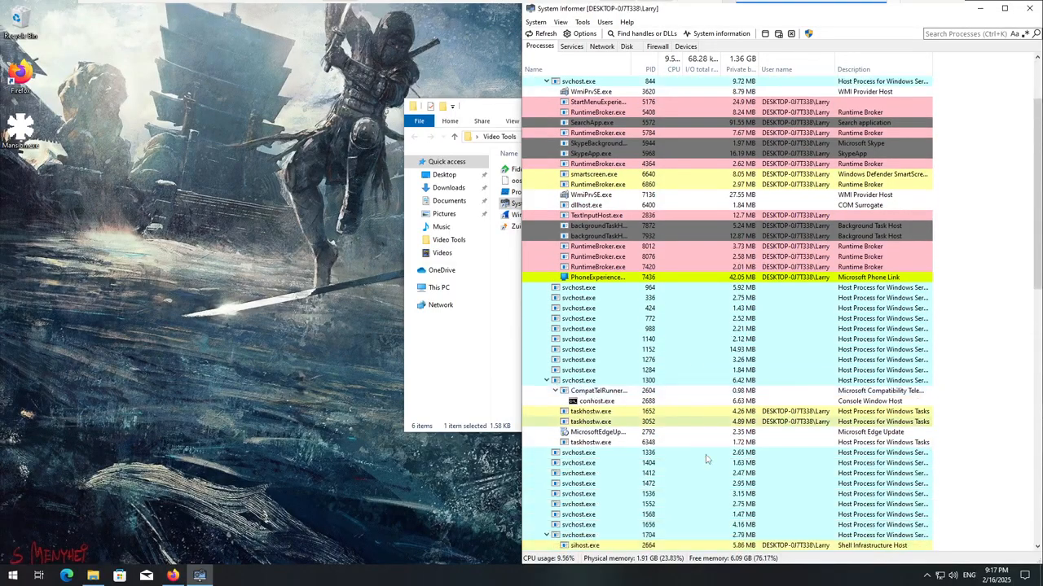
pyautogui.scroll(-14, 648, 482)
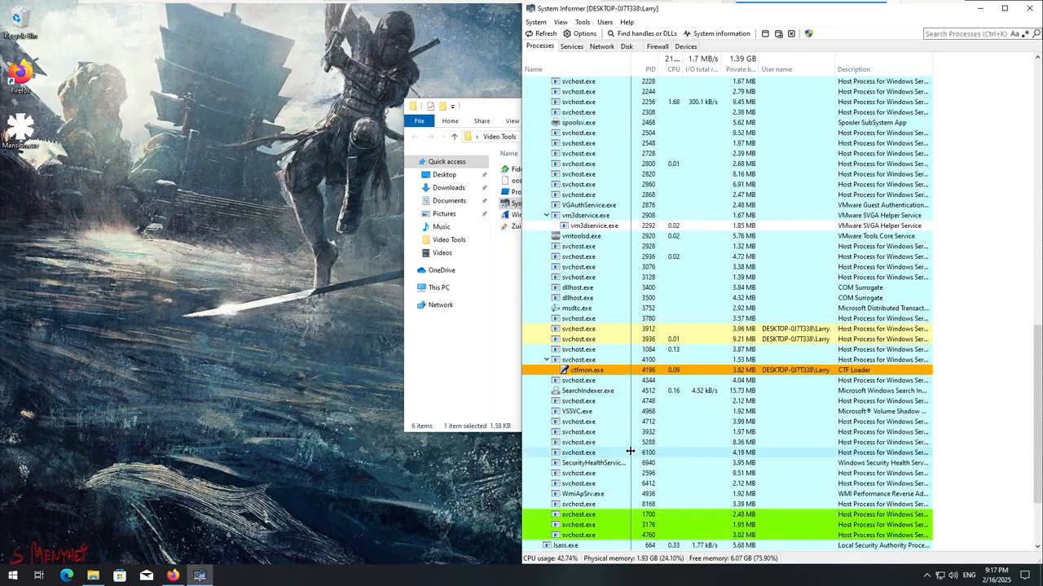
pyautogui.scroll(7, 635, 446)
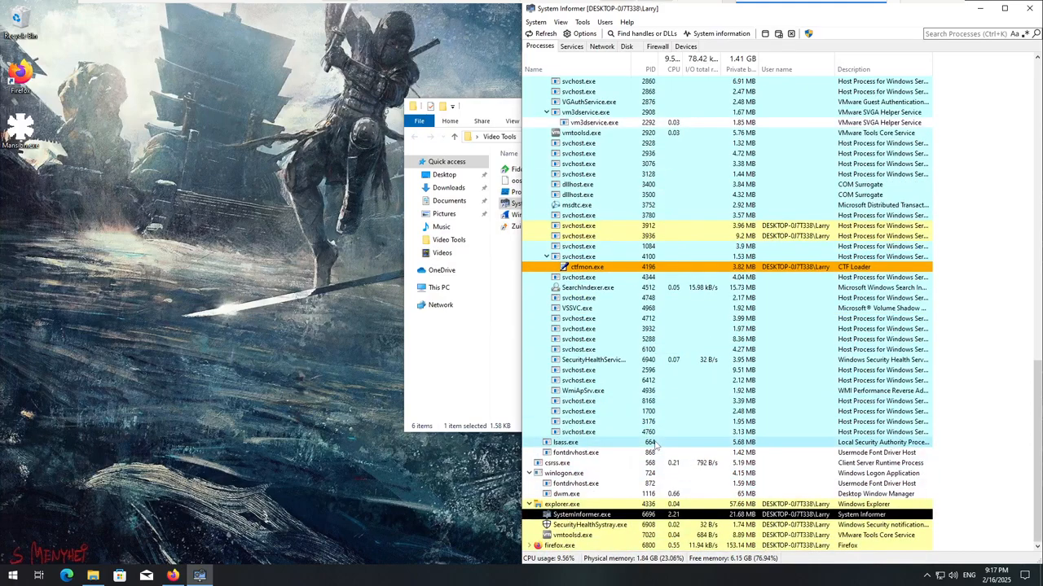
pyautogui.scroll(15, 639, 439)
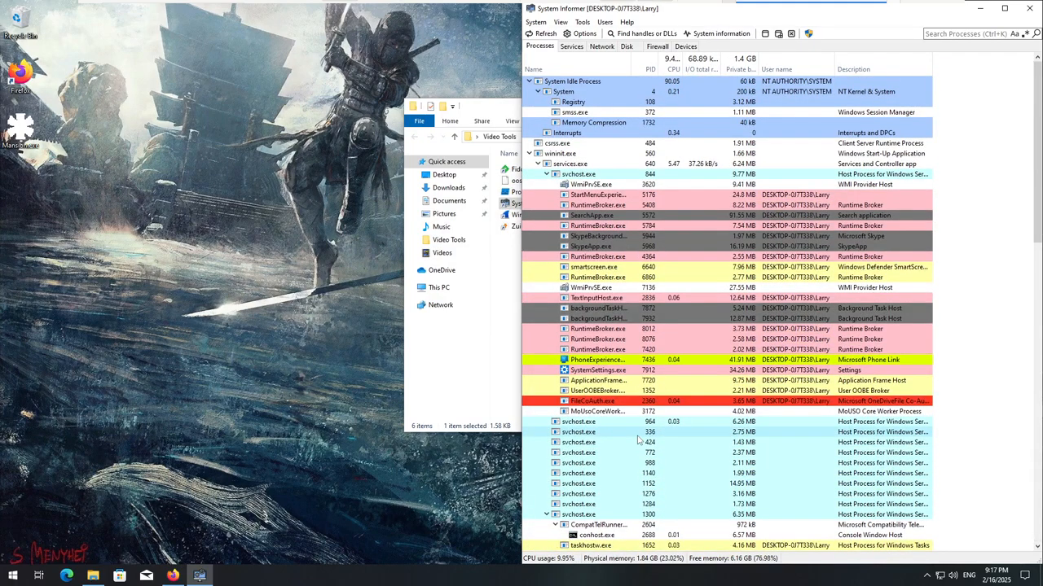
pyautogui.scroll(-4, 640, 440)
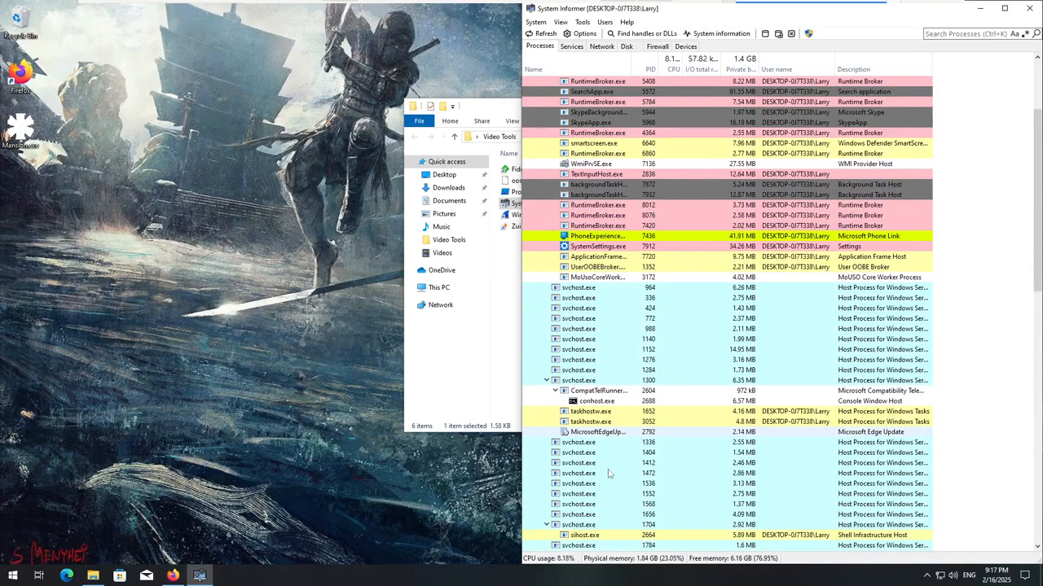
pyautogui.scroll(-20, 613, 484)
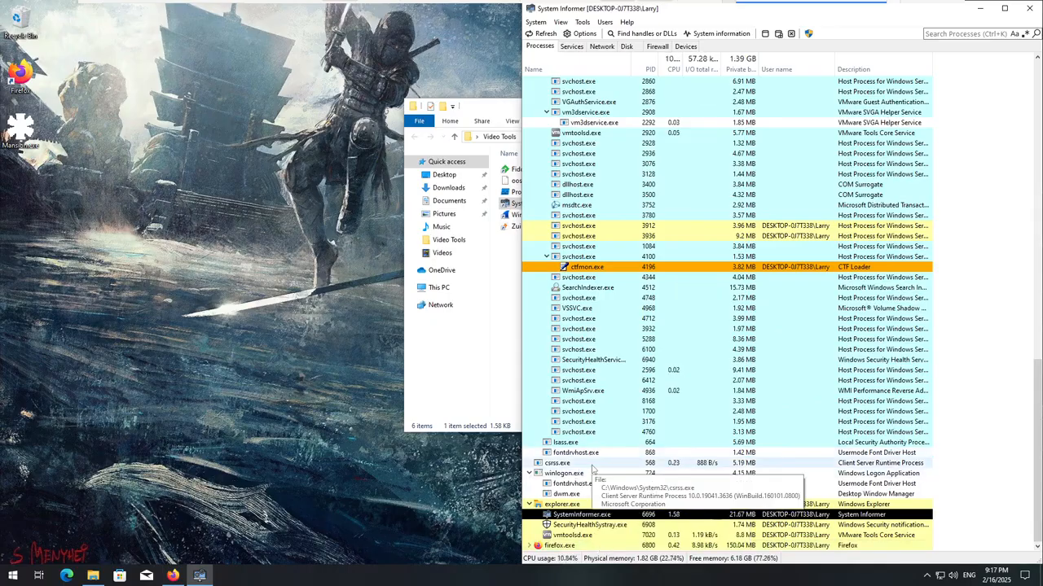
pyautogui.scroll(9, 595, 466)
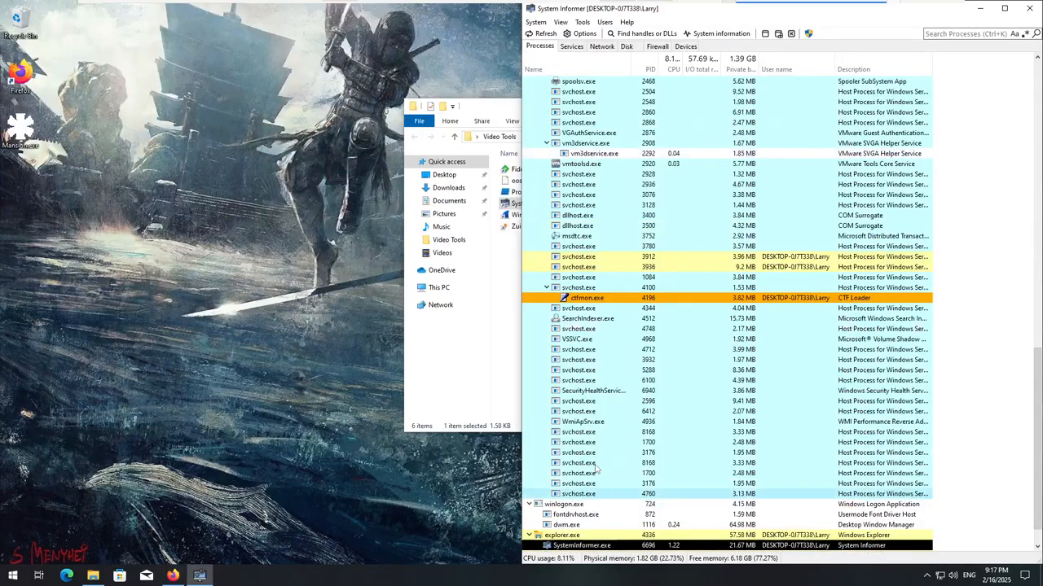
pyautogui.scroll(15, 556, 462)
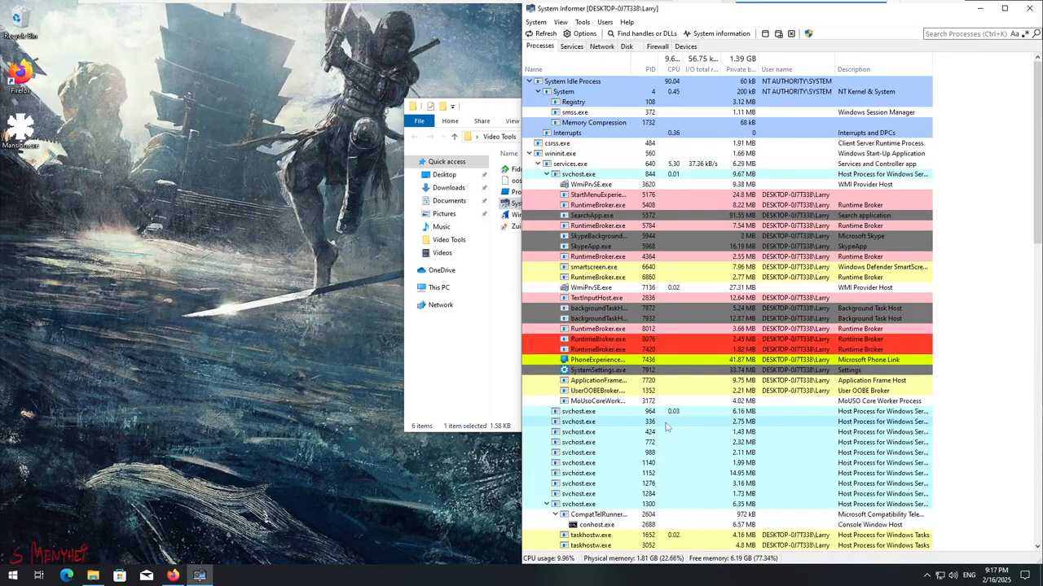
pyautogui.scroll(-4, 676, 408)
pyautogui.scroll(4, 696, 357)
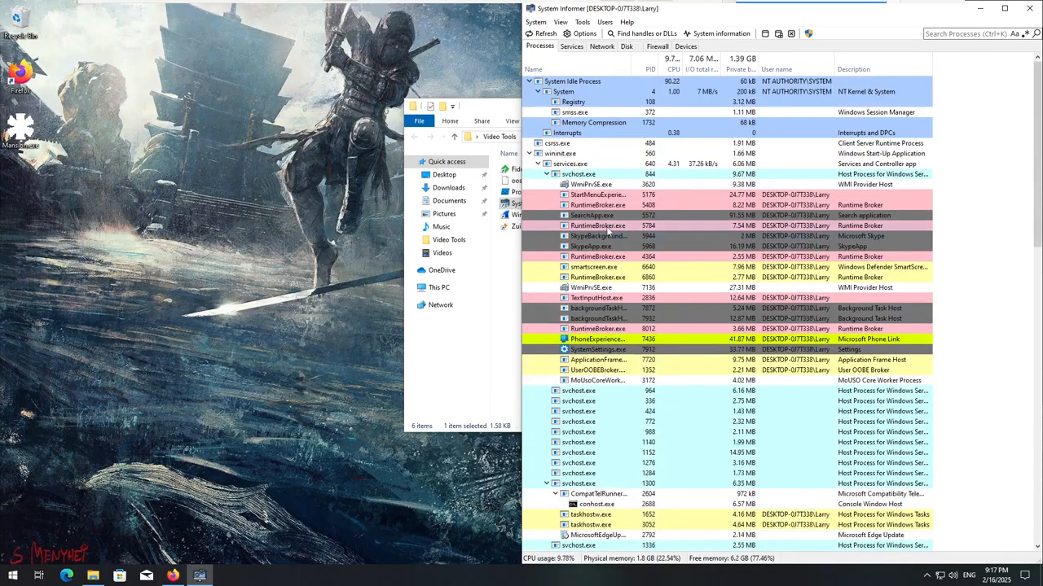
pyautogui.scroll(-20, 635, 391)
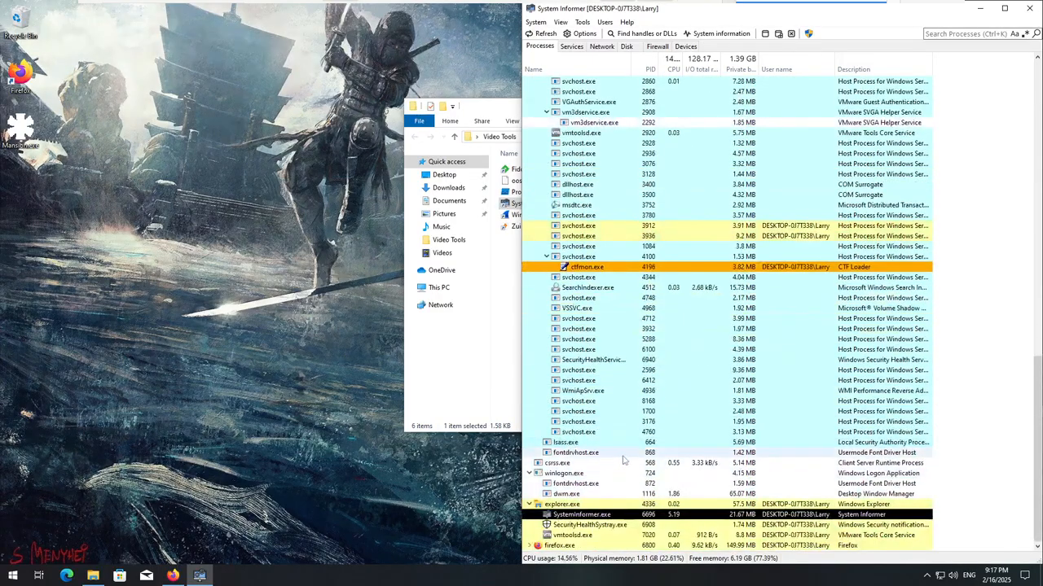
pyautogui.scroll(-3, 623, 453)
pyautogui.scroll(20, 623, 453)
pyautogui.scroll(-15, 617, 448)
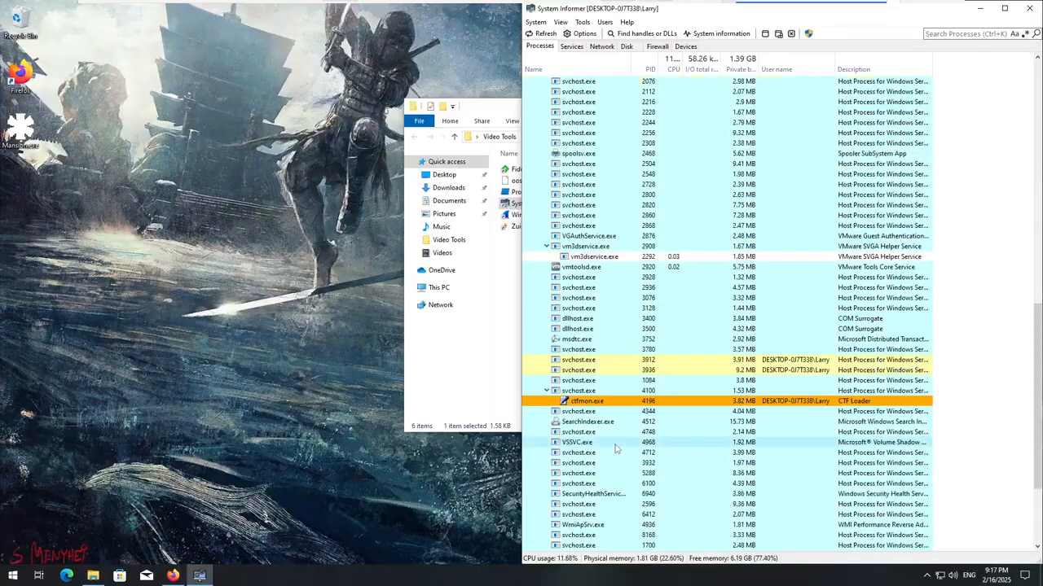